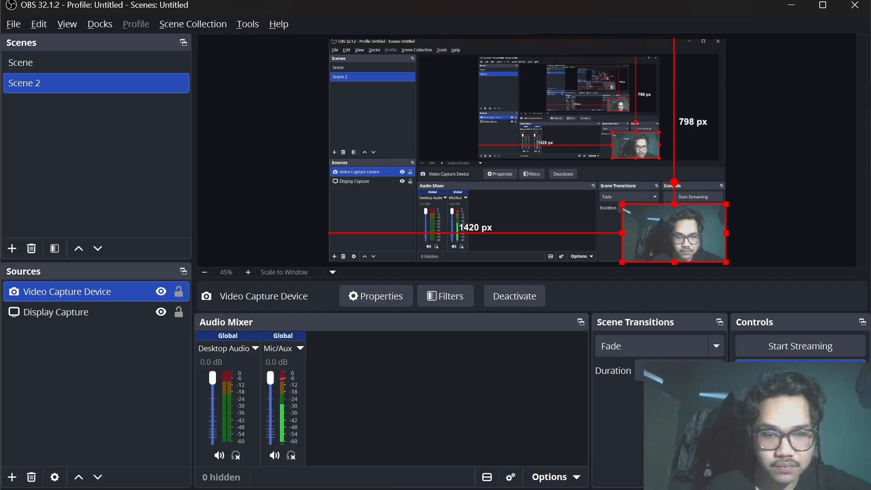
Switch to basis data.docx in Word and review the hospital case and the ERD entity and attribute lists
mouse_move(597, 488)
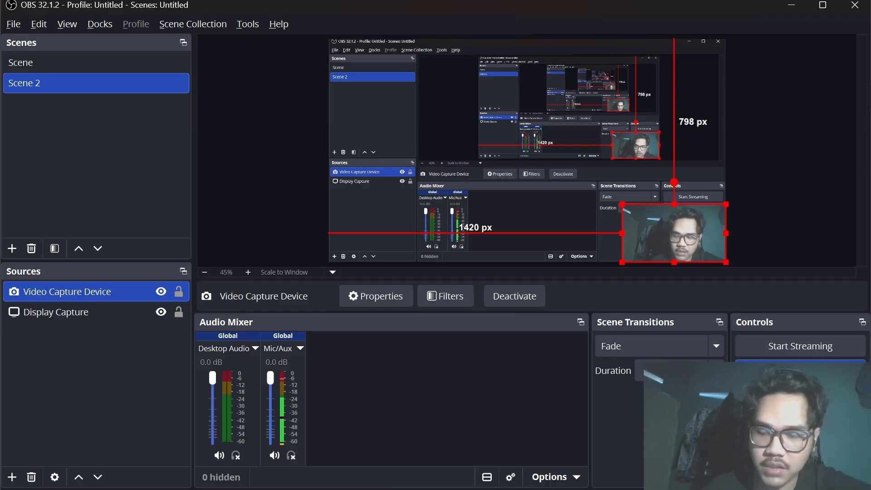
key(alt+Tab)
key(alt+Tab)
scroll(435, 313, up, 5)
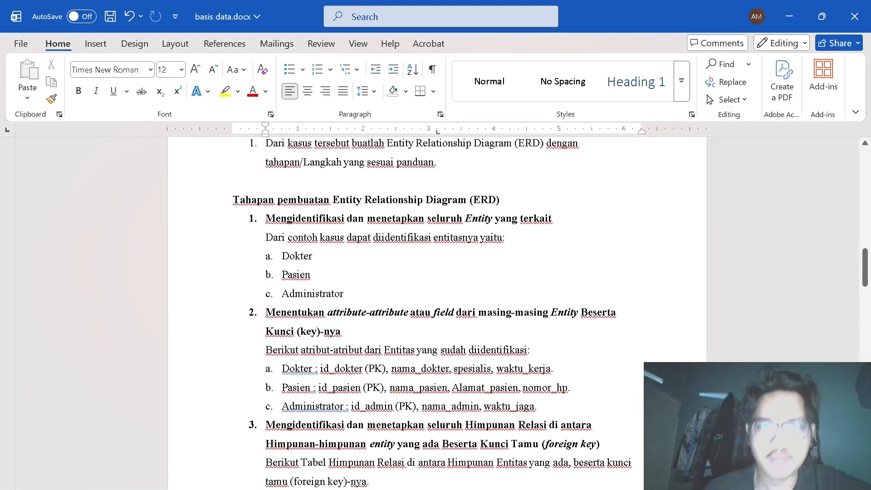
scroll(436, 314, up, 10)
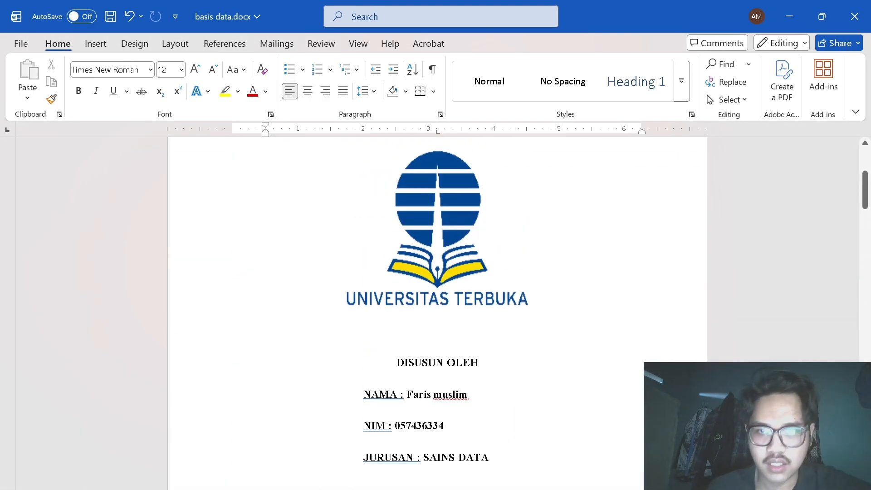
scroll(539, 239, down, 10)
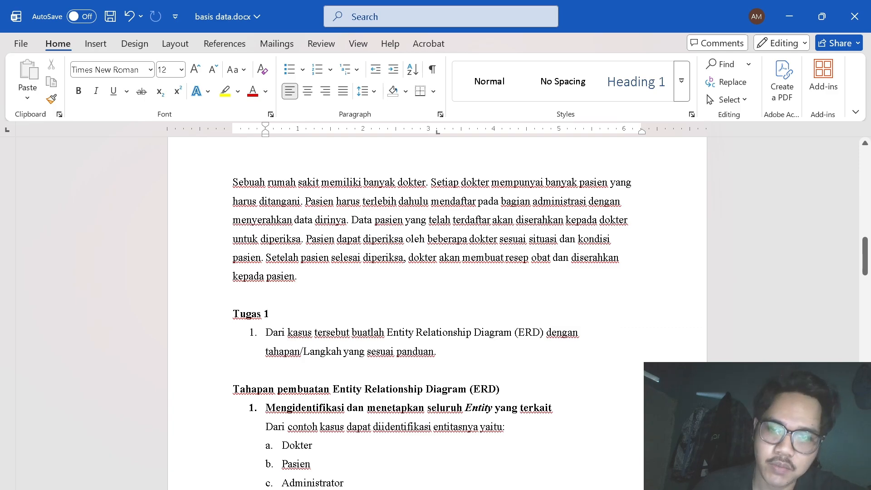
scroll(436, 313, down, 3)
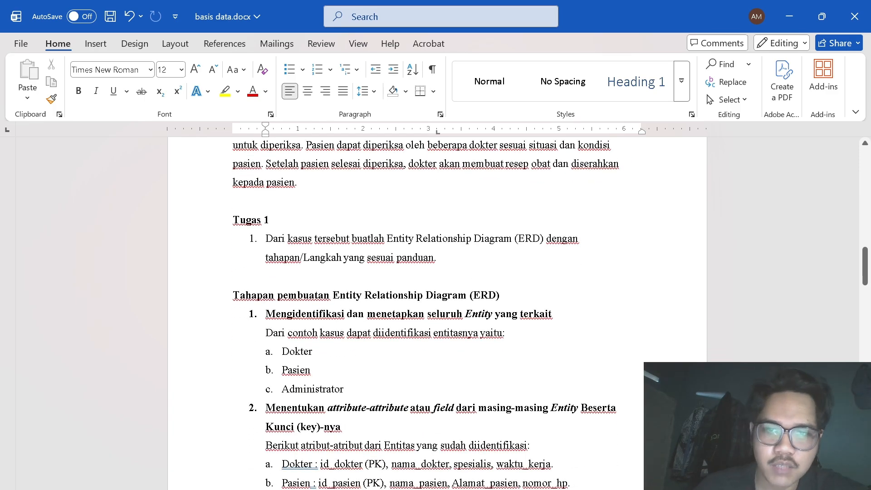
scroll(436, 313, down, 3)
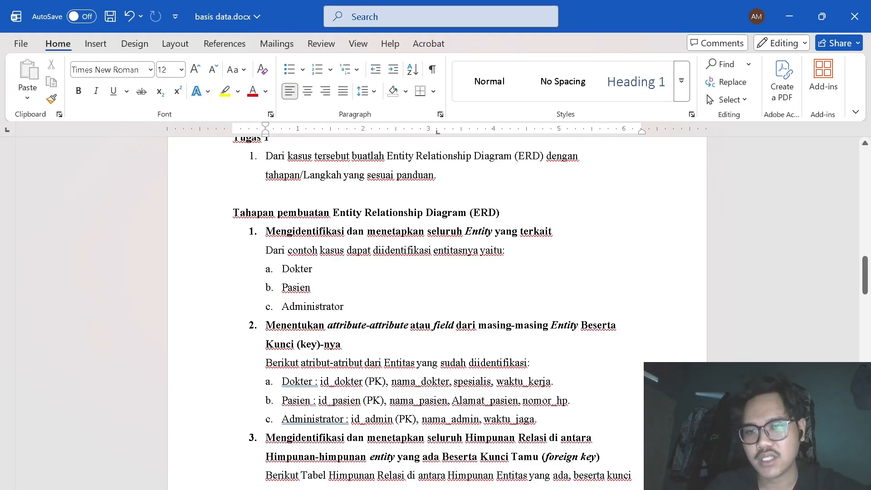
Switch to draw.io and add two rectangles: one near the page's upper middle, one at its right edge level with the rounded rectangle
key(alt+Tab)
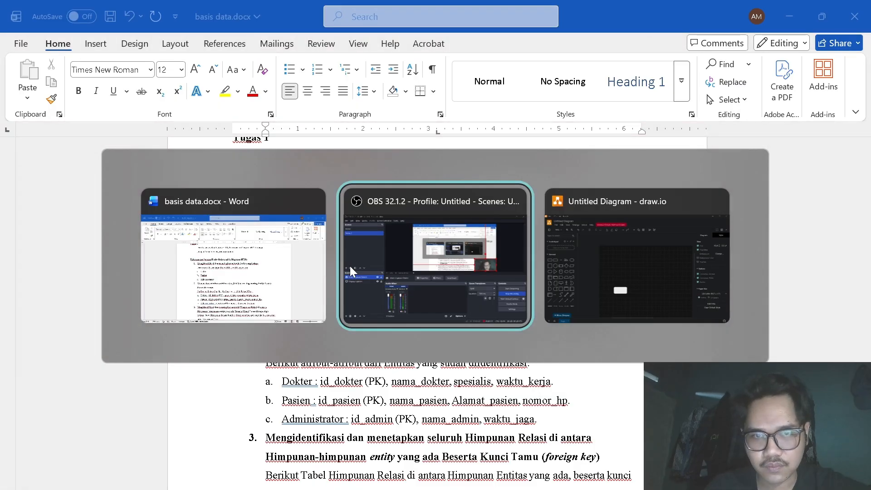
key(alt+Tab)
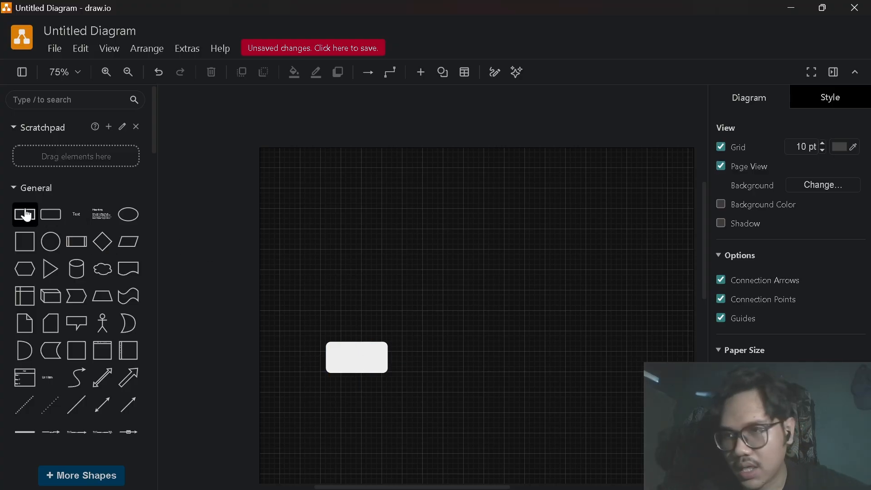
drag(27, 216, 487, 198)
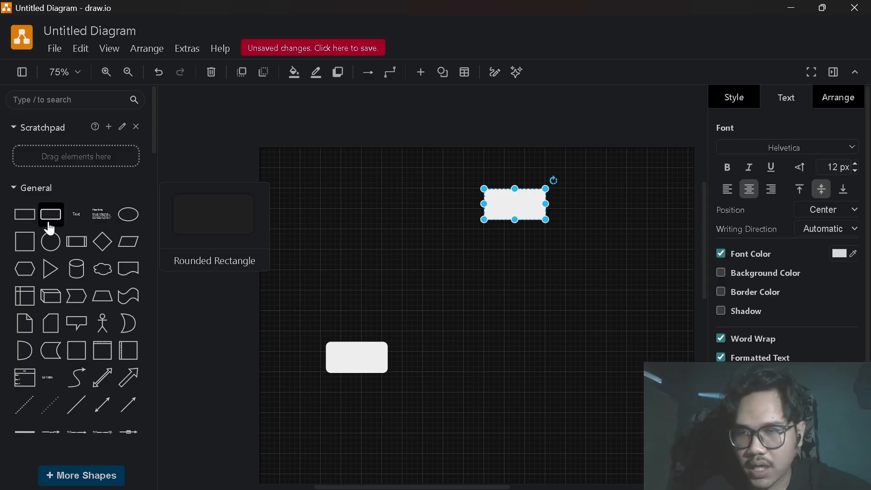
drag(24, 215, 606, 340)
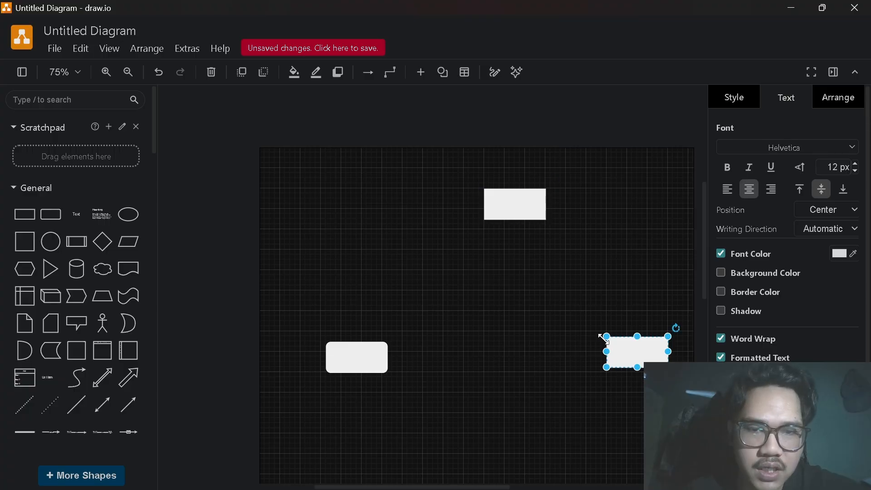
click(593, 311)
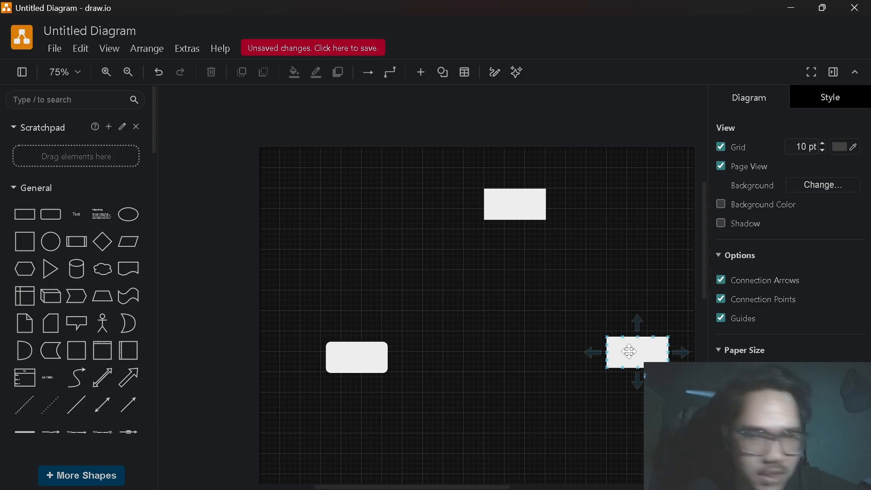
drag(624, 351, 658, 360)
click(551, 354)
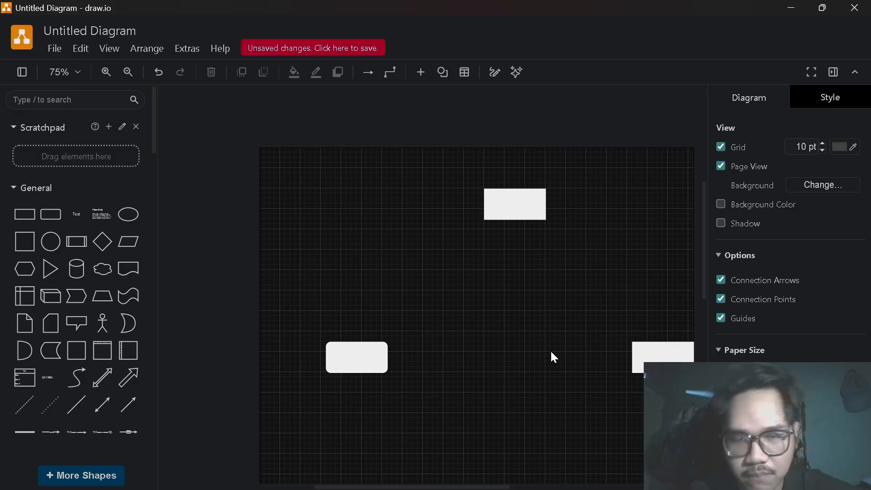
Replace the rounded rectangle with a plain rectangle labelled "dokter"
scroll(555, 357, right, 2)
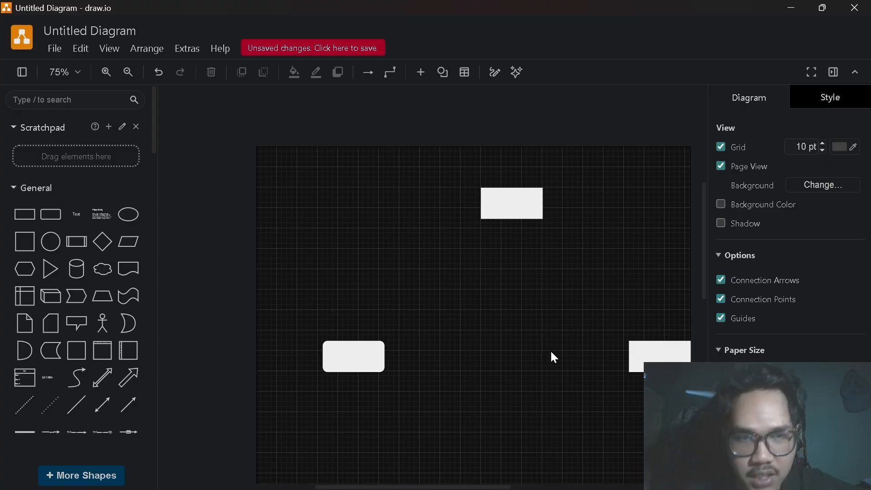
scroll(554, 358, down, 1)
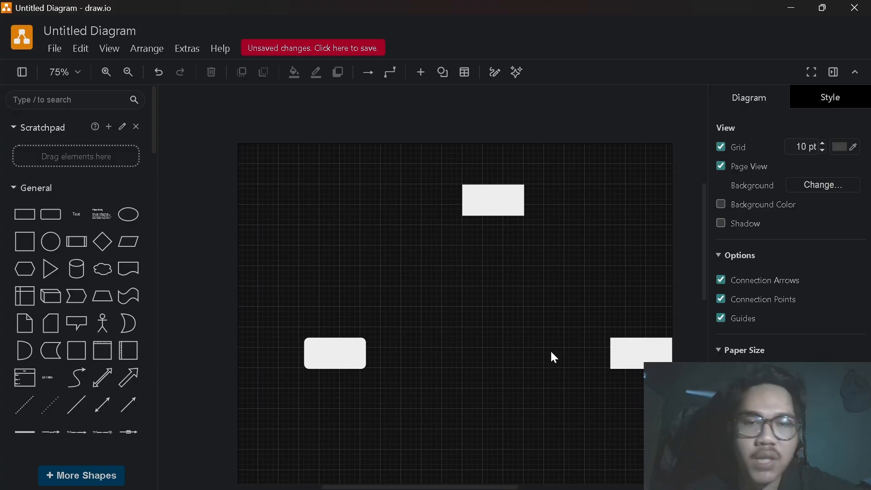
scroll(554, 357, up, 1)
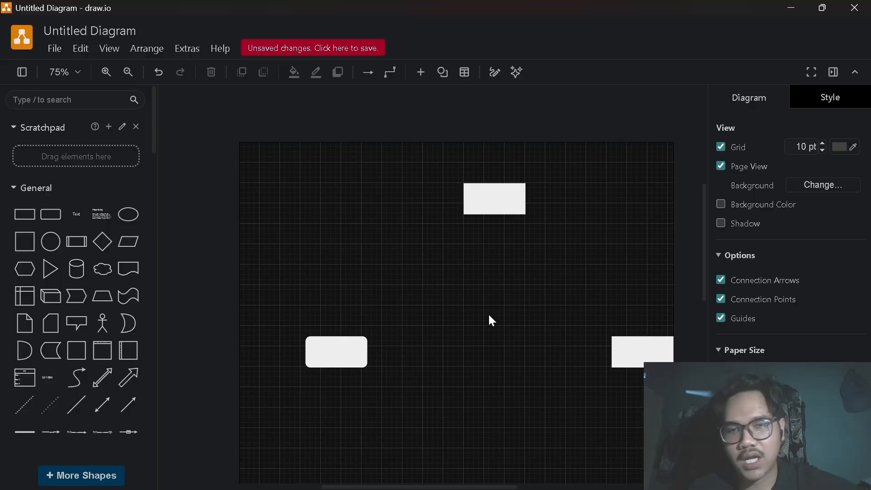
click(329, 346)
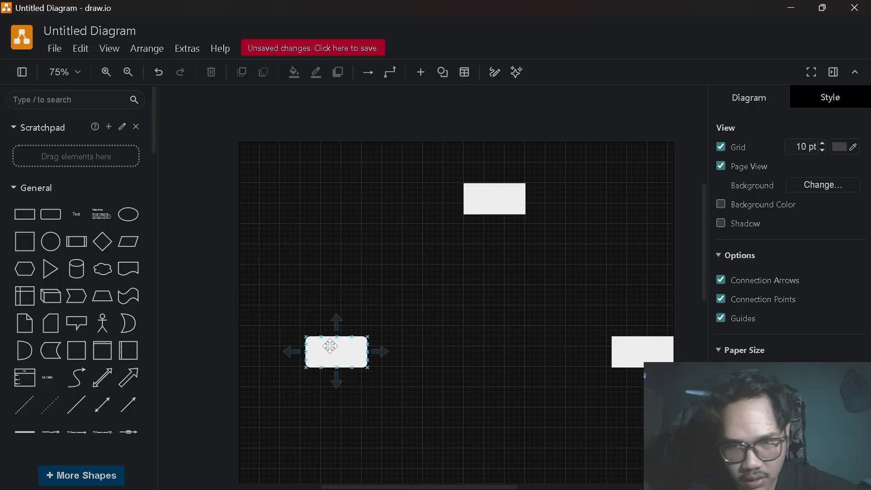
key(Delete)
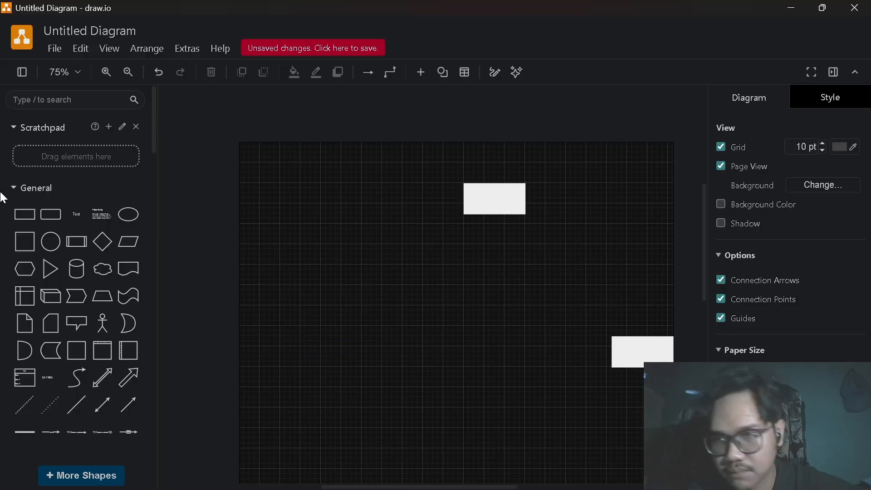
drag(85, 244, 291, 340)
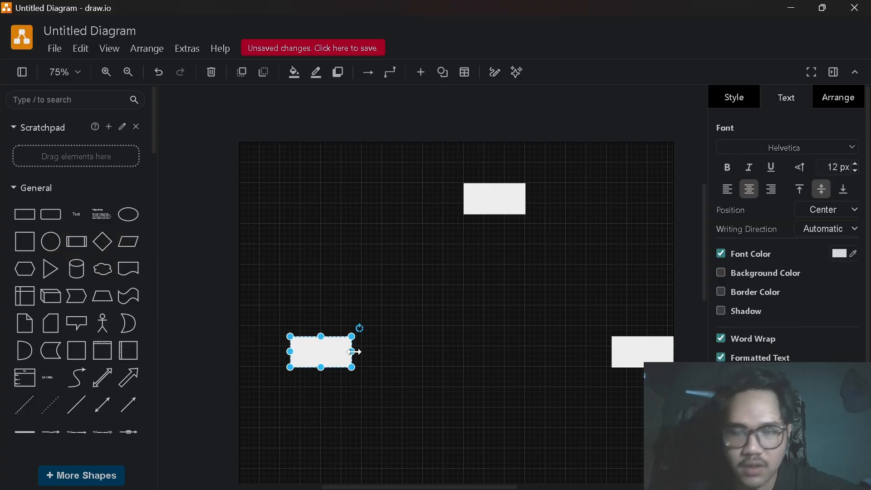
double_click(327, 346)
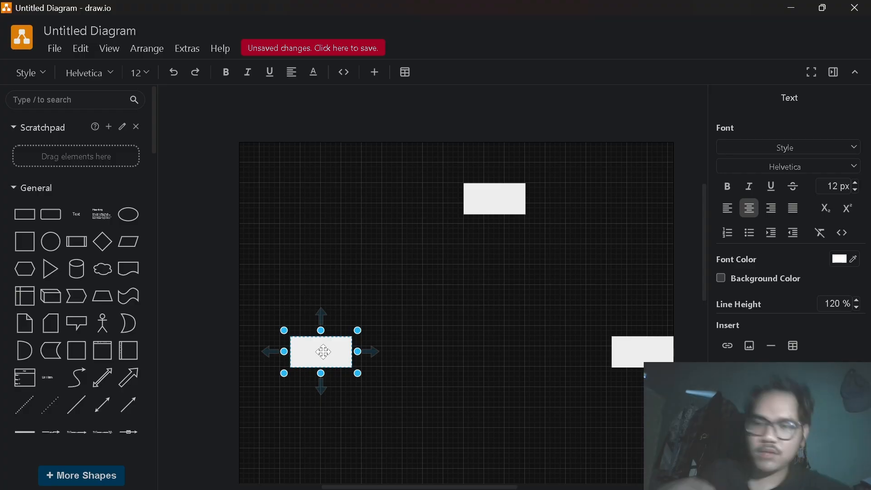
text(doke)
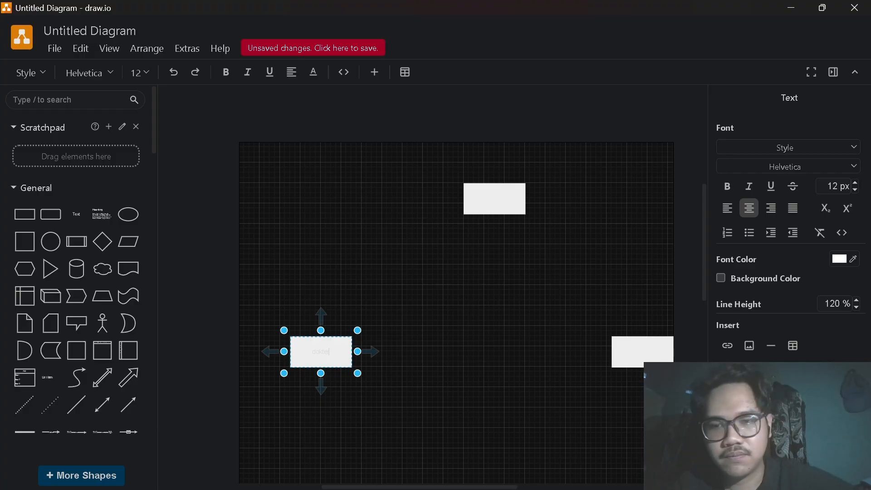
click(469, 339)
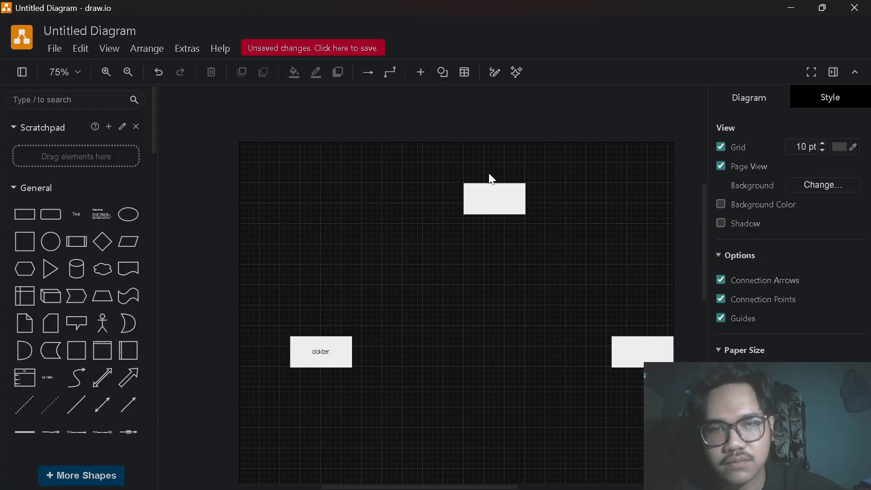
Label the upper rectangle "administrasi" and the rectangle at the page's right edge "pasien"
click(492, 193)
double_click(492, 194)
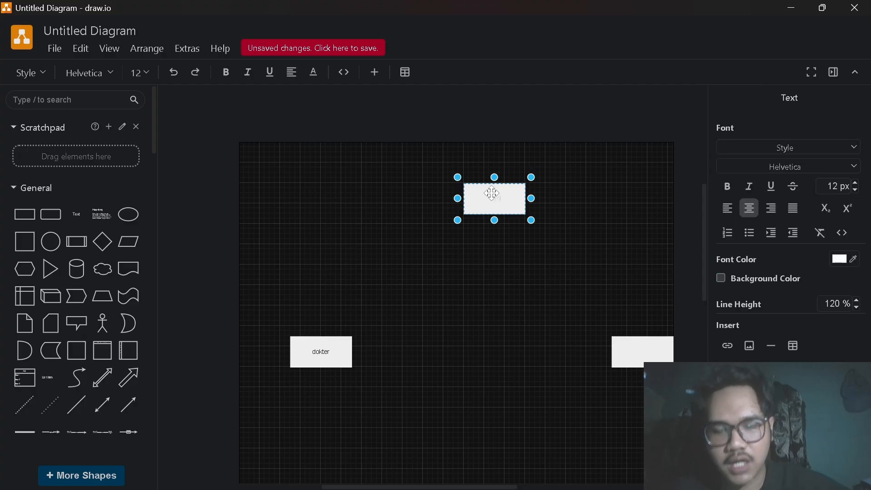
click(518, 271)
click(632, 357)
double_click(631, 356)
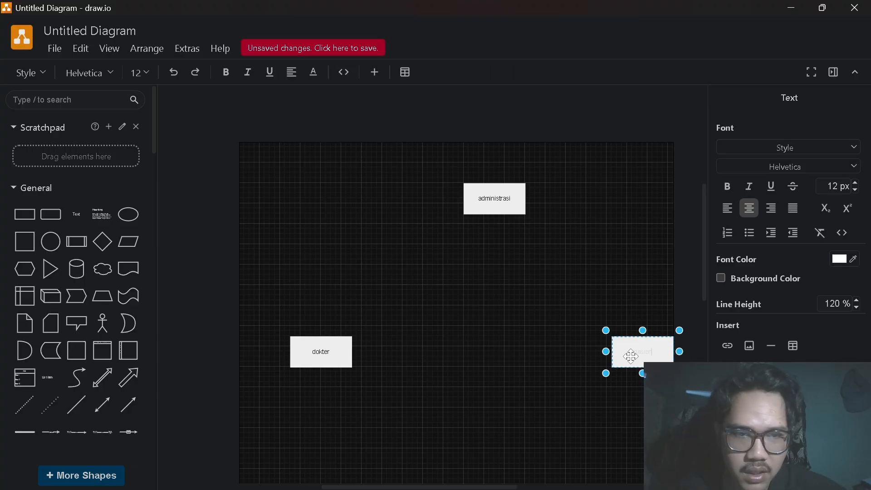
text(pasien)
click(529, 349)
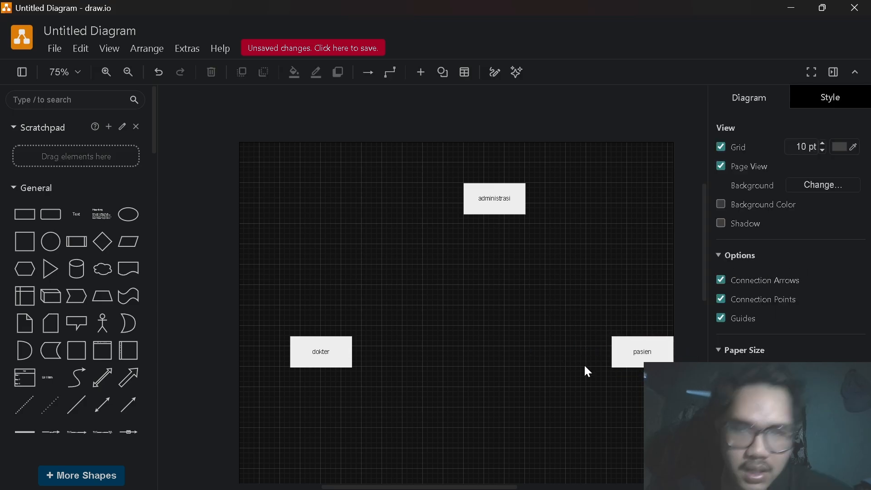
Place four ellipses around the dokter rectangle: above left, beside it on the left, below left and a smaller one below
scroll(599, 354, right, 5)
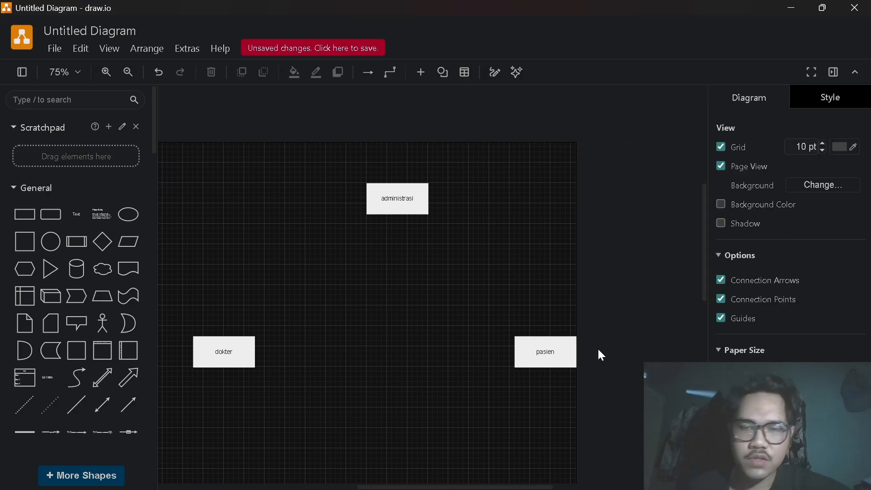
scroll(598, 350, left, 1)
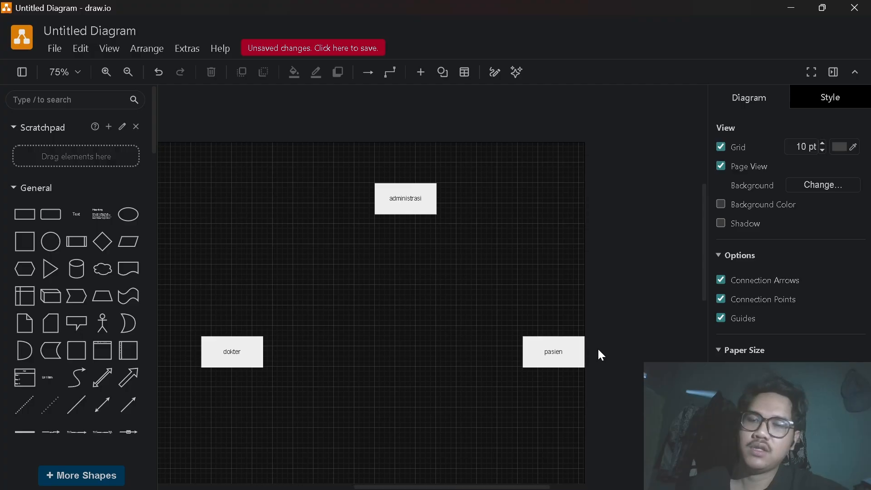
scroll(601, 355, left, 2)
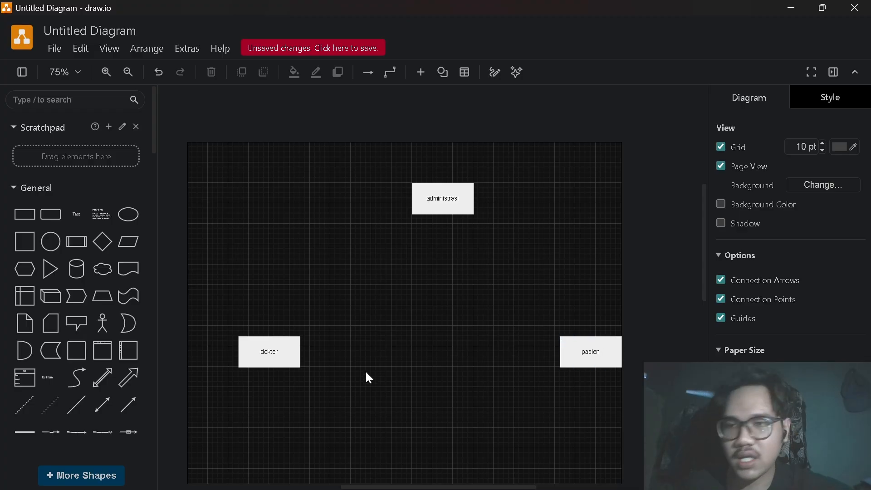
scroll(315, 321, left, 1)
scroll(314, 321, right, 1)
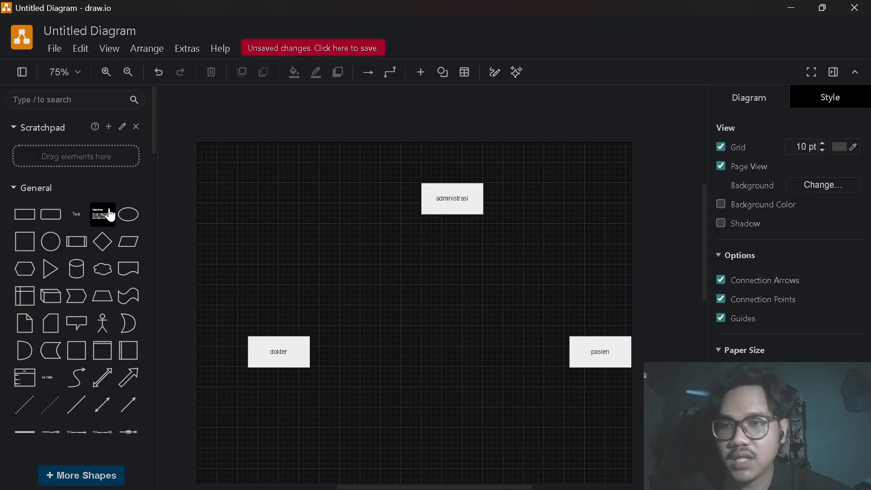
drag(128, 214, 209, 347)
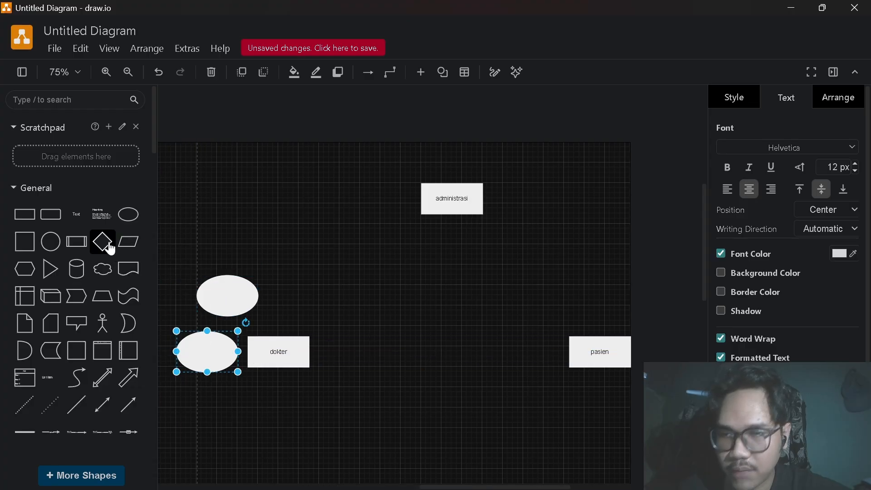
drag(126, 217, 189, 398)
drag(124, 224, 302, 420)
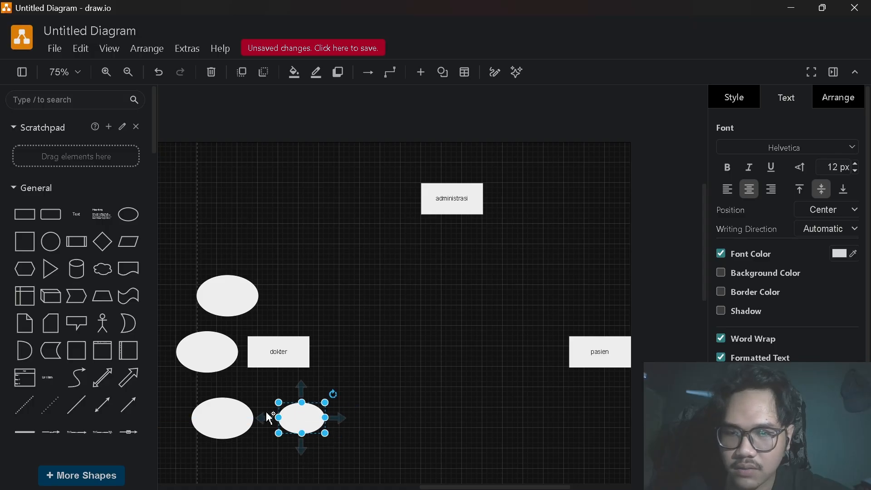
Shrink the three larger ellipses around the dokter rectangle, making the lower-left one about 100 x 60
click(222, 410)
drag(191, 398, 201, 406)
click(196, 400)
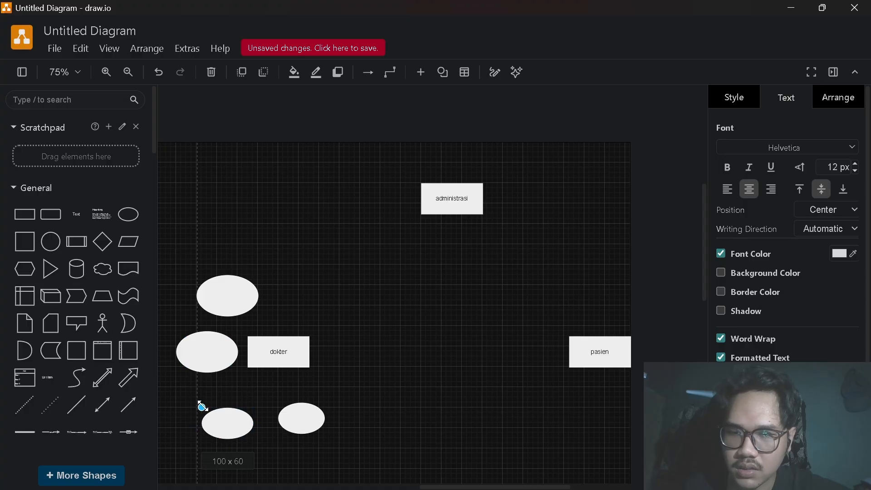
click(189, 349)
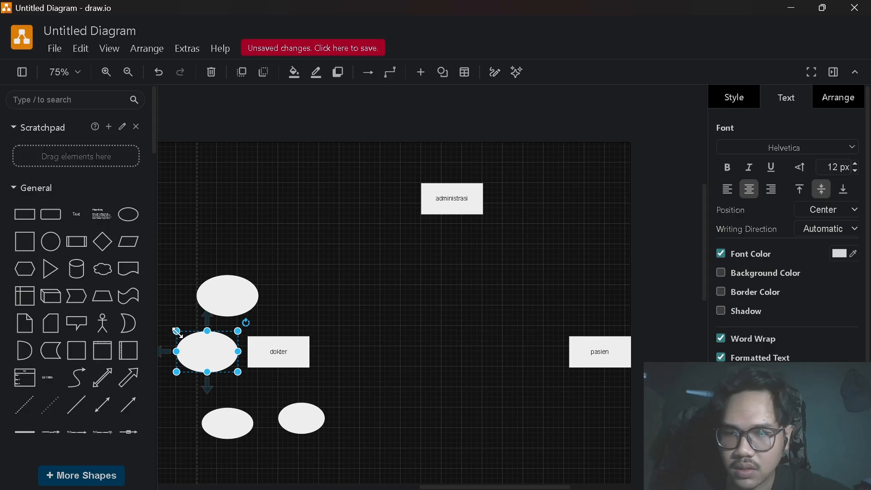
drag(176, 332, 187, 340)
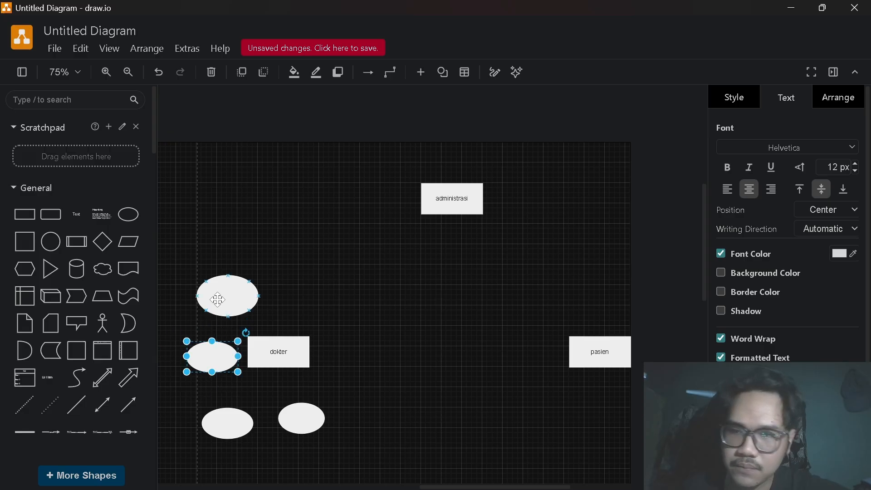
click(218, 300)
drag(199, 275, 202, 280)
click(306, 298)
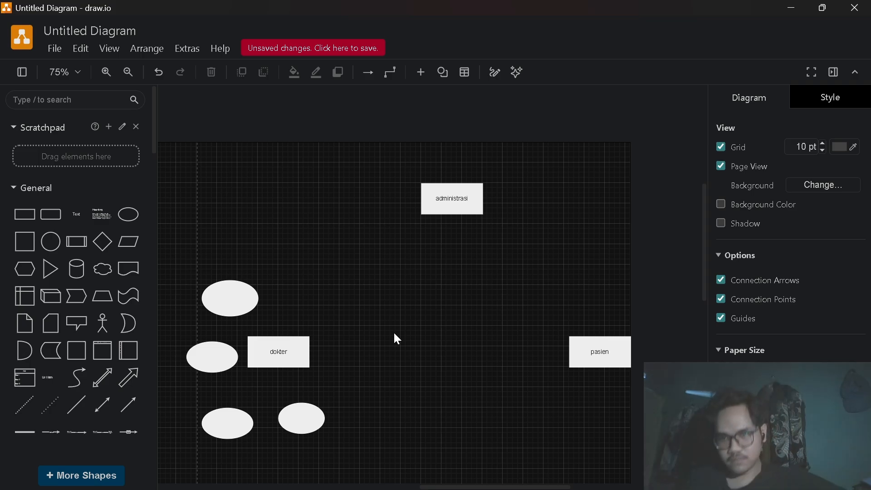
Label the ellipse above the dokter rectangle "id doktor", correcting the mistyped last word
click(226, 299)
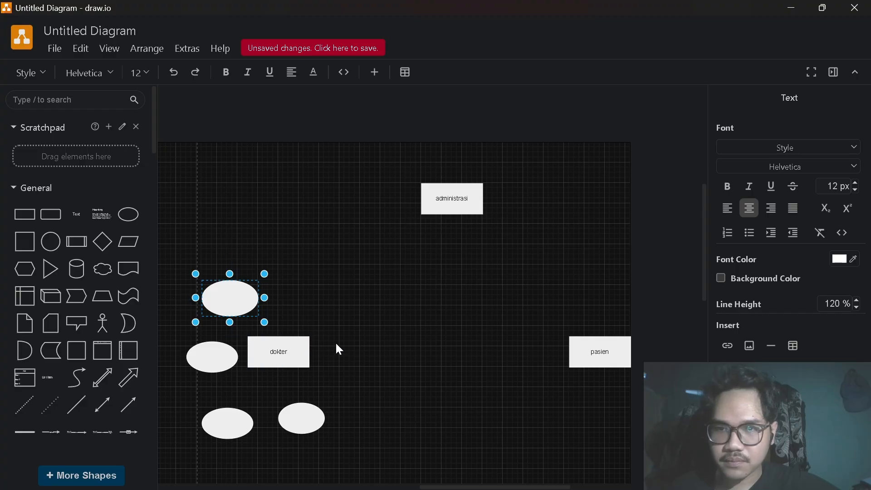
mouse_move(433, 187)
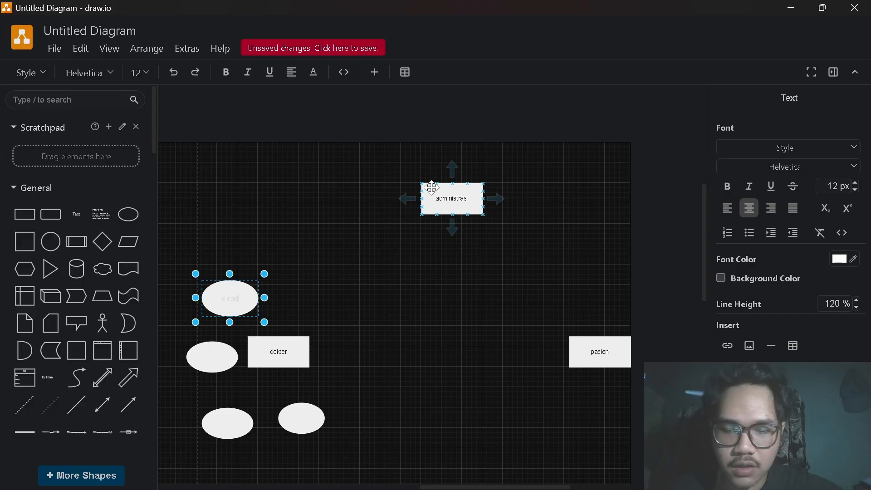
click(405, 296)
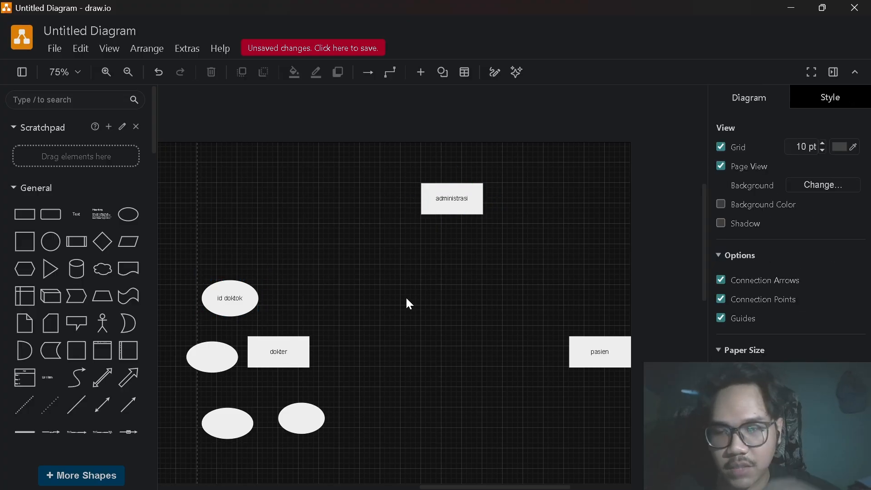
click(237, 297)
double_click(237, 297)
key(BackSpace)
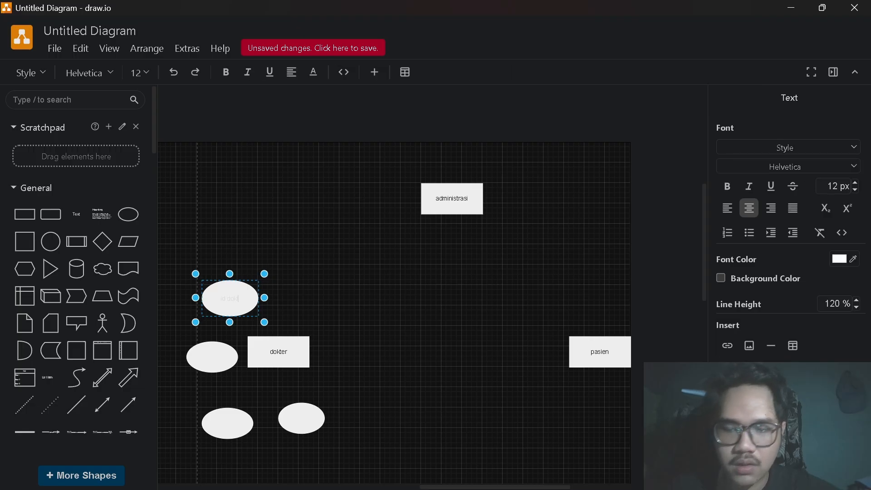
text(id doktor)
click(297, 307)
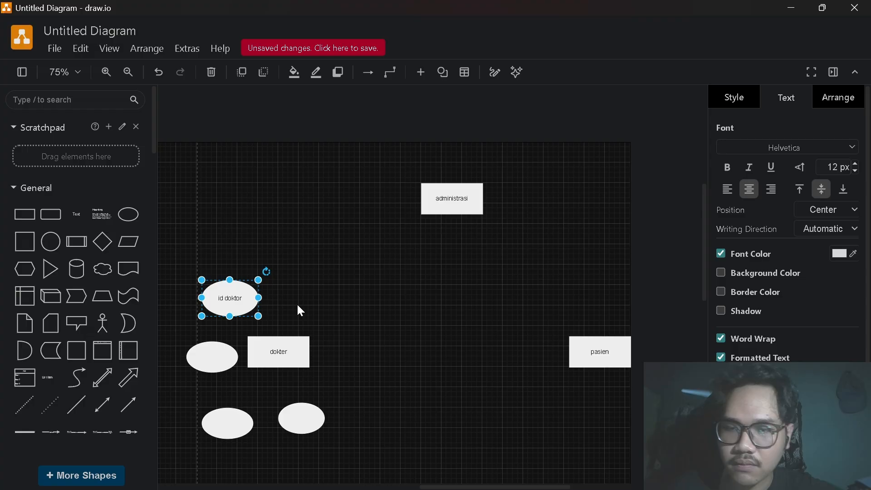
Label the ellipse beside the dokter rectangle "nama doktor" and the lower-left ellipse "spesialis / bidang"
double_click(216, 354)
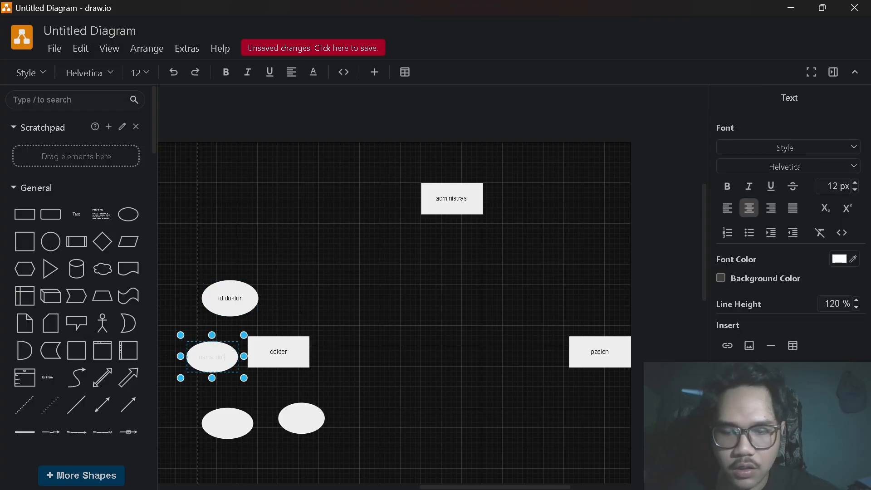
click(355, 305)
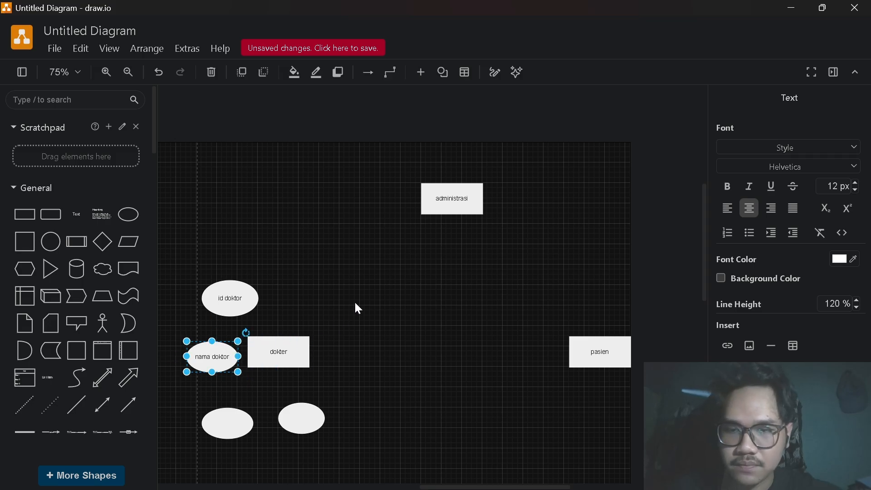
double_click(222, 426)
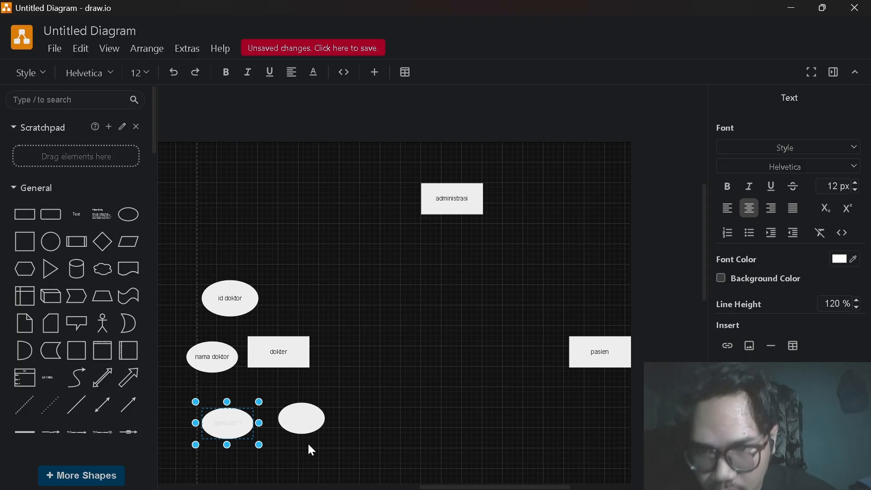
text(/ bidang)
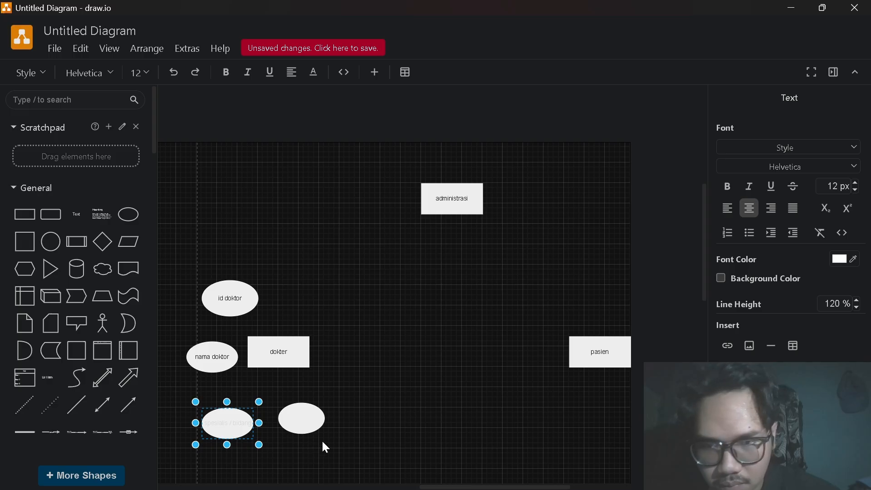
click(354, 403)
Label the small ellipse below the dokter rectangle "jam kerja"
click(303, 420)
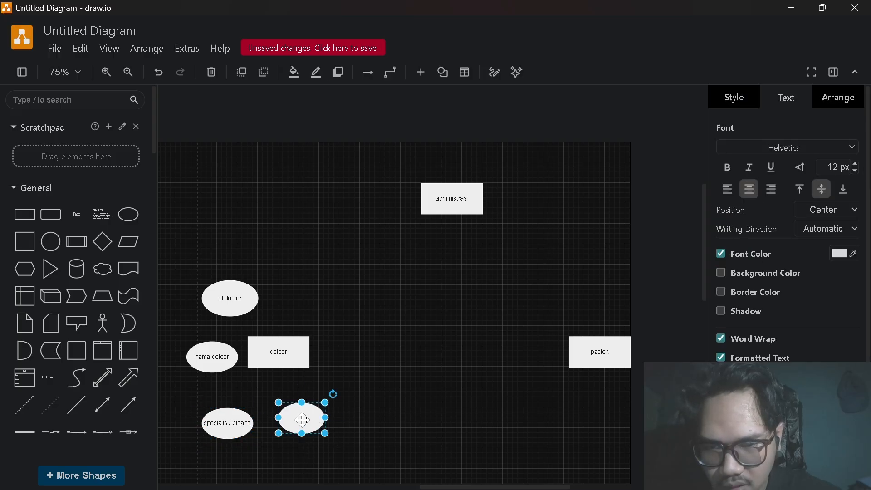
double_click(303, 420)
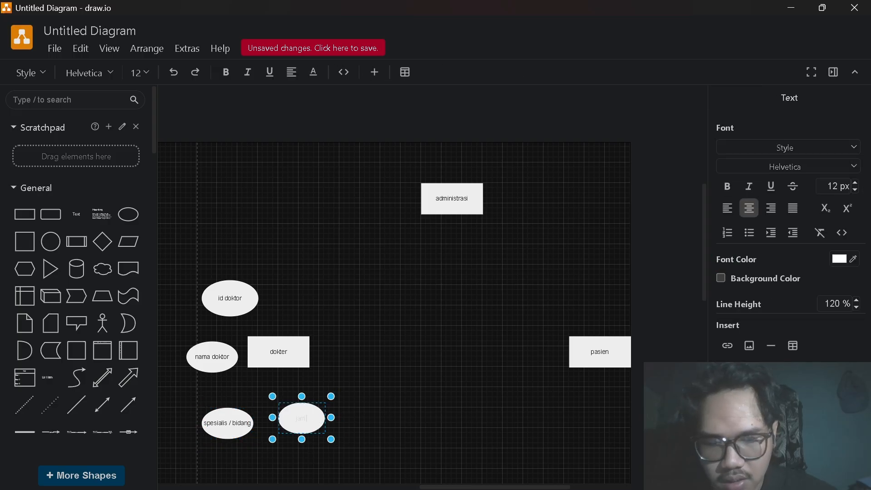
click(391, 406)
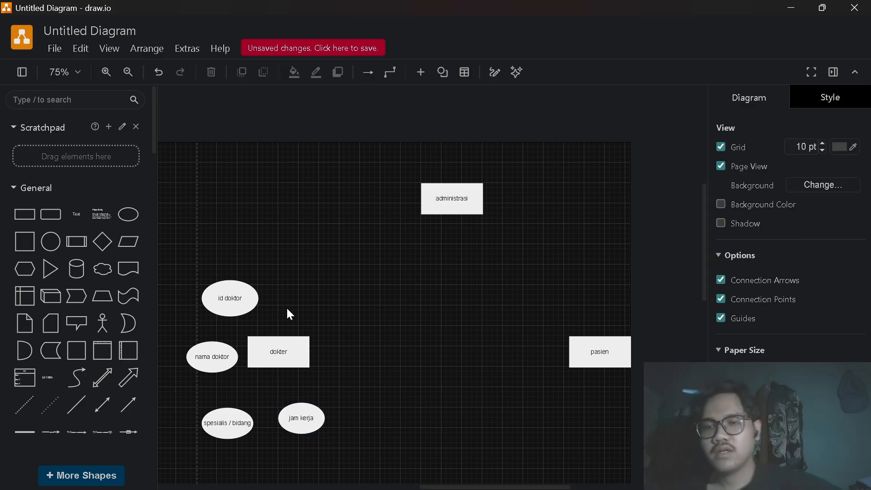
Reposition the four attribute ellipses and move the dokter rectangle right, leaving a gap between it and the nama doktor ellipse
drag(226, 293, 216, 268)
drag(211, 359, 219, 344)
drag(236, 423, 228, 400)
drag(293, 421, 271, 401)
drag(278, 358, 299, 360)
Stack id doktor, nama doktor and spesialis / bidang in a column left of dokter, with jam kerja beneath the slightly raised rectangle
click(229, 283)
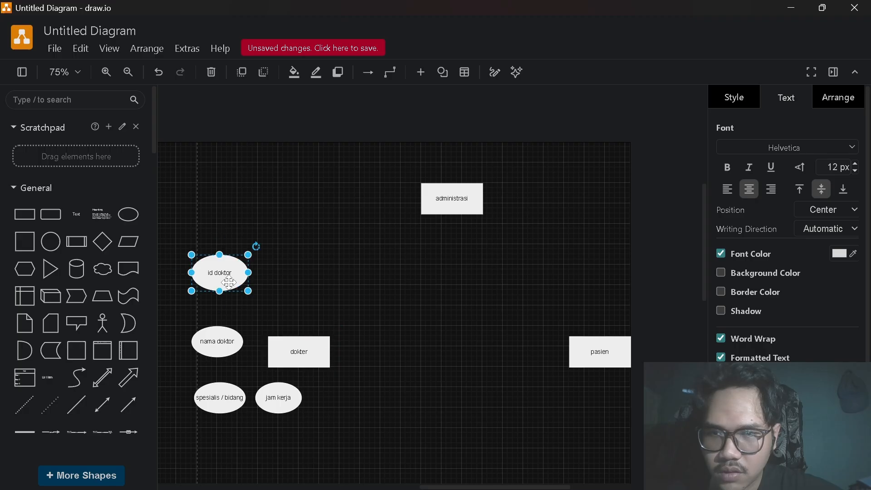
drag(230, 283, 233, 344)
mouse_move(230, 393)
mouse_down()
mouse_move(245, 398)
mouse_move(242, 392)
mouse_up()
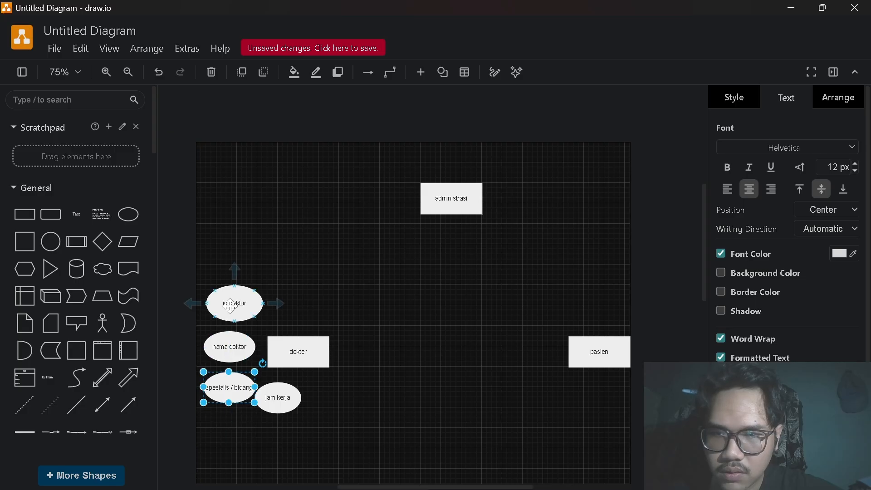
drag(232, 307, 224, 308)
mouse_move(271, 398)
mouse_down()
mouse_move(291, 398)
mouse_move(287, 392)
mouse_up()
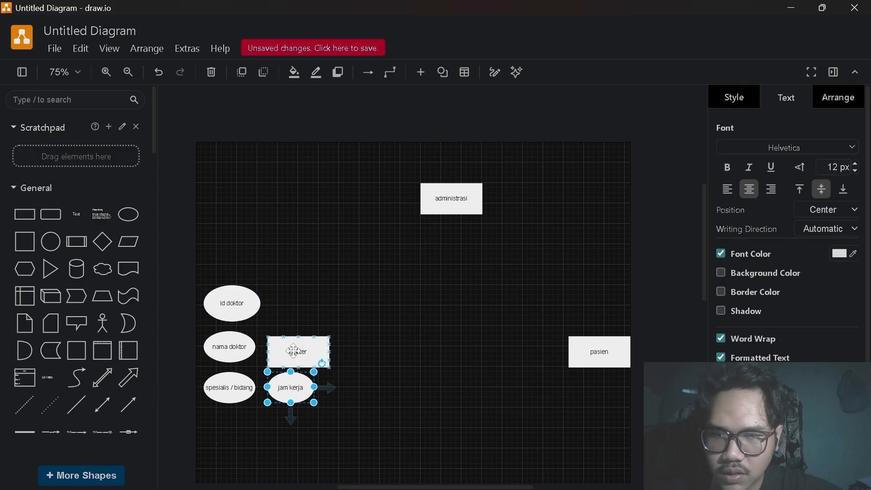
drag(296, 355, 294, 337)
Connect the upper-left corner of the dokter rectangle to the id doktor ellipse with a straight connector
scroll(362, 315, up, 2)
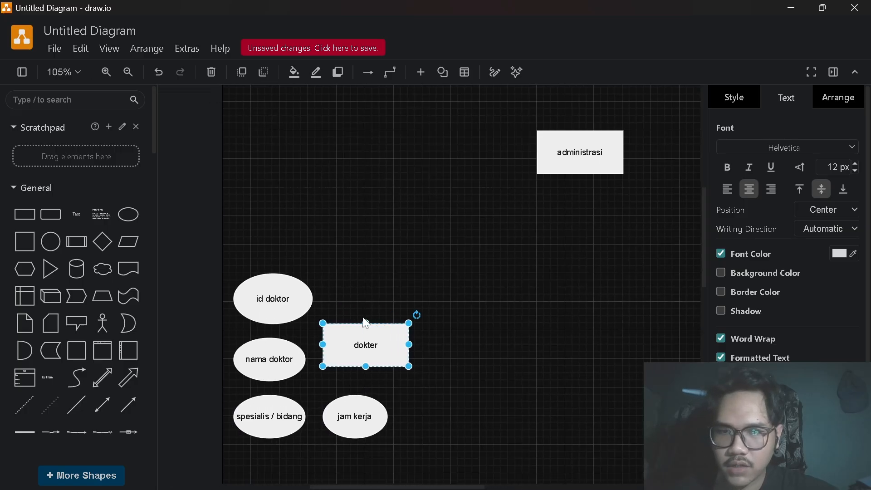
scroll(359, 294, up, 1)
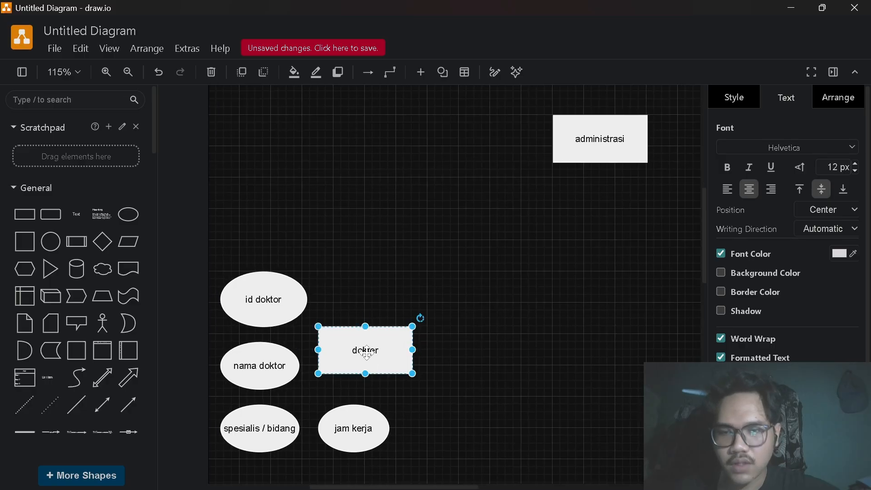
click(358, 250)
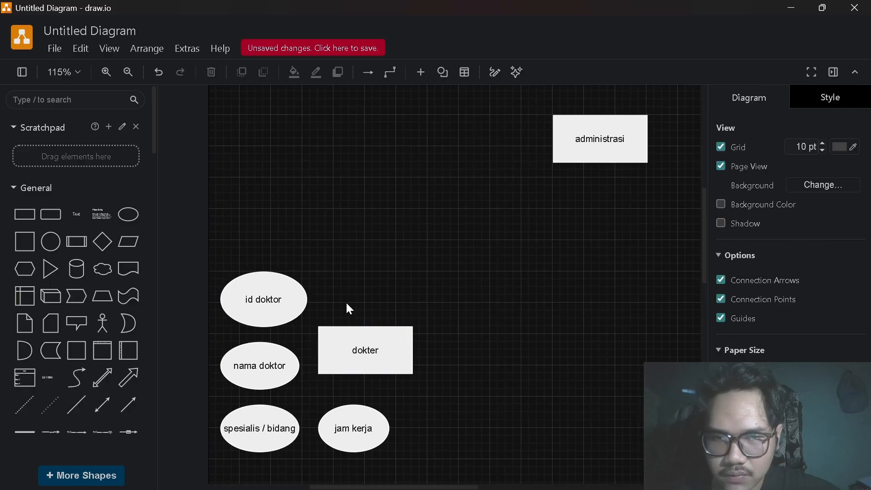
mouse_move(319, 347)
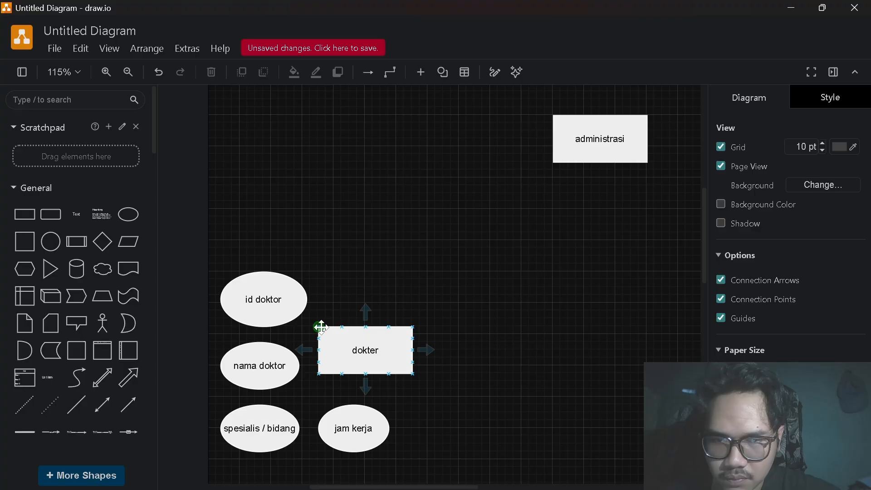
drag(321, 327, 308, 299)
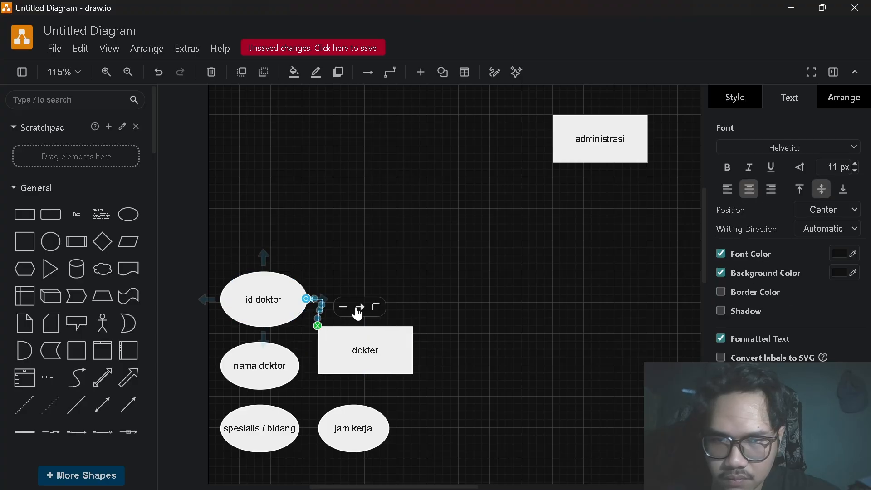
click(375, 307)
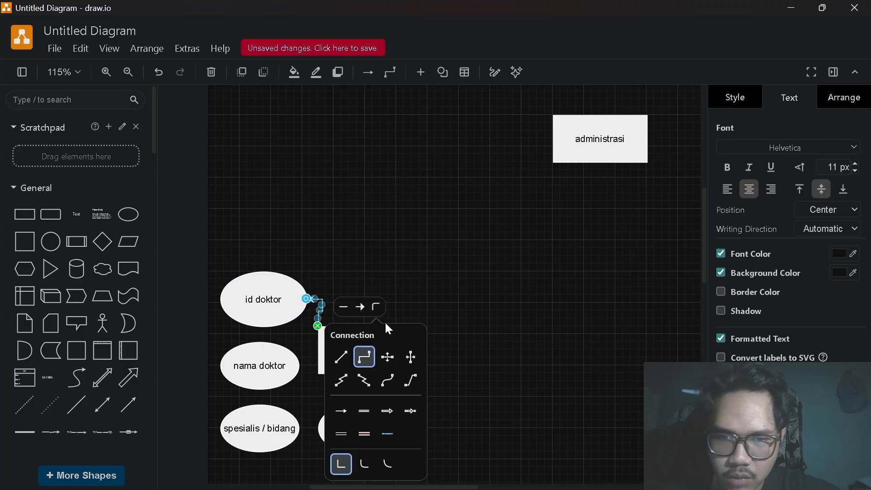
click(340, 356)
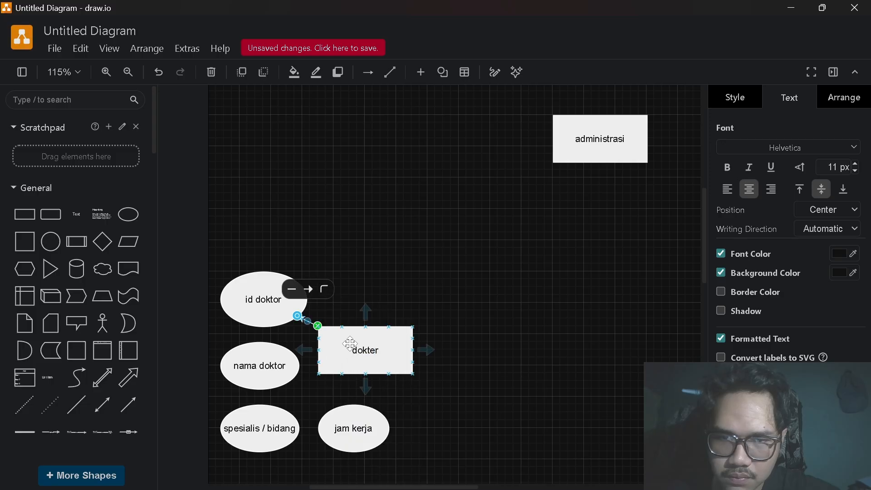
Remove the arrowhead from the end of the connector between dokter and id doktor
click(309, 290)
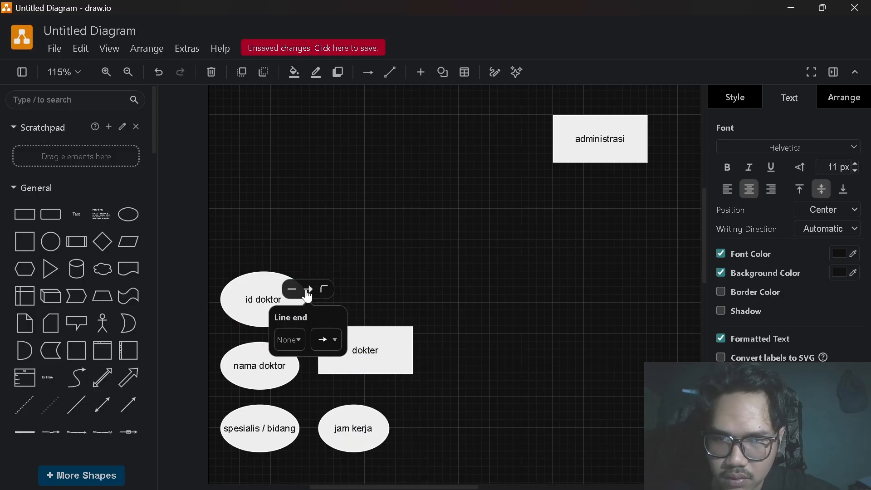
click(323, 342)
click(331, 377)
click(388, 255)
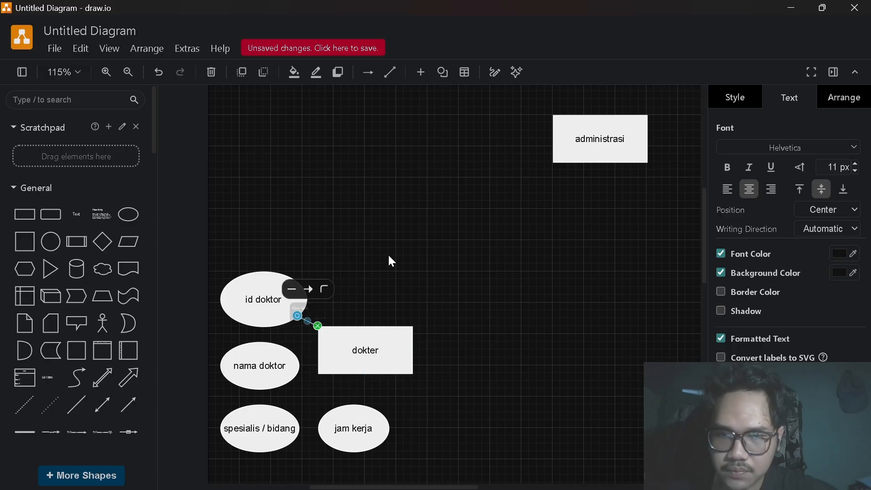
click(388, 254)
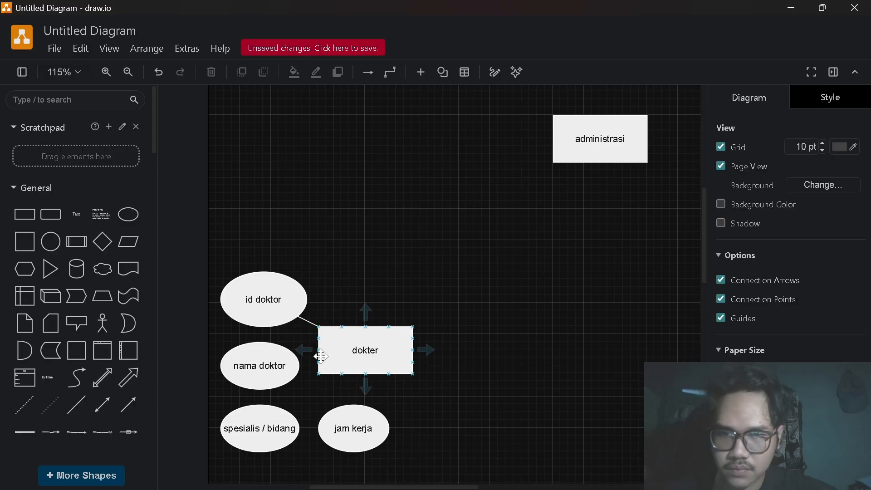
Move the id doktor ellipse up and slightly right, and raise the nama doktor ellipse level with the dokter rectangle
drag(269, 311, 281, 279)
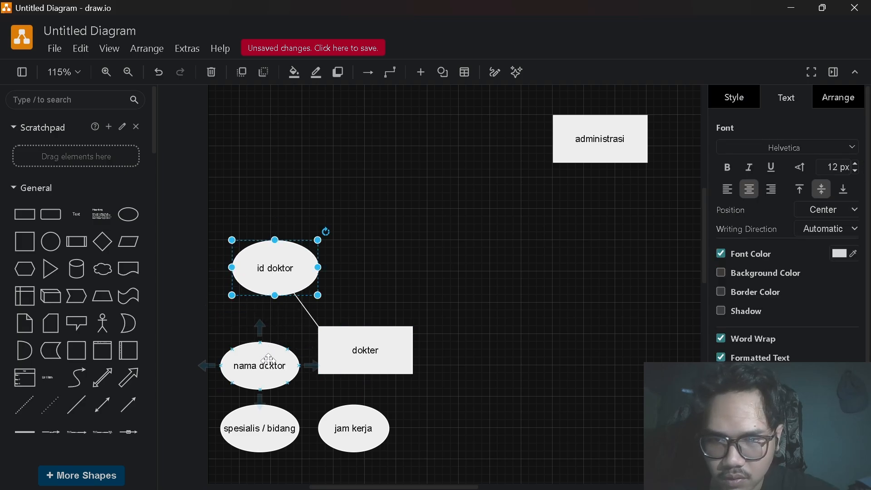
drag(269, 367, 270, 343)
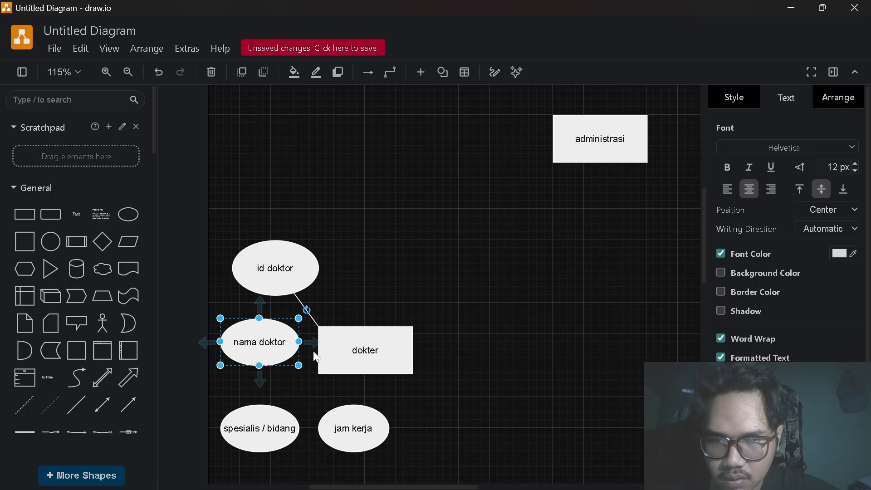
click(351, 353)
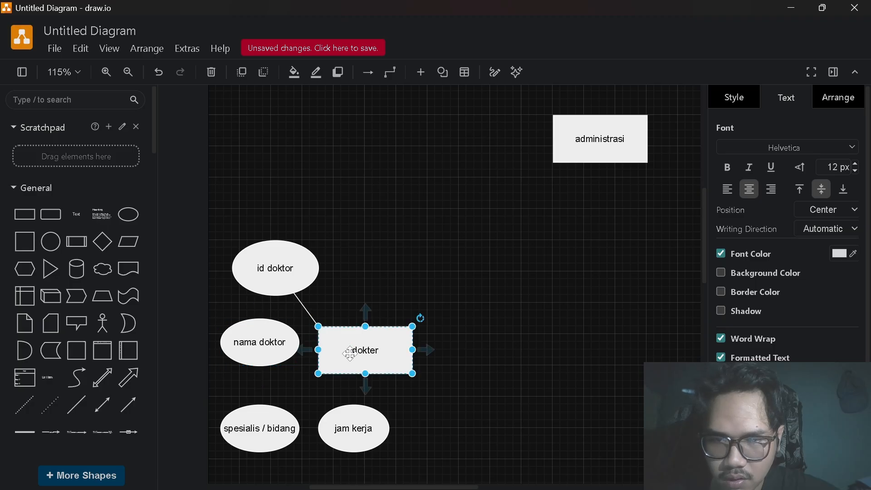
click(372, 244)
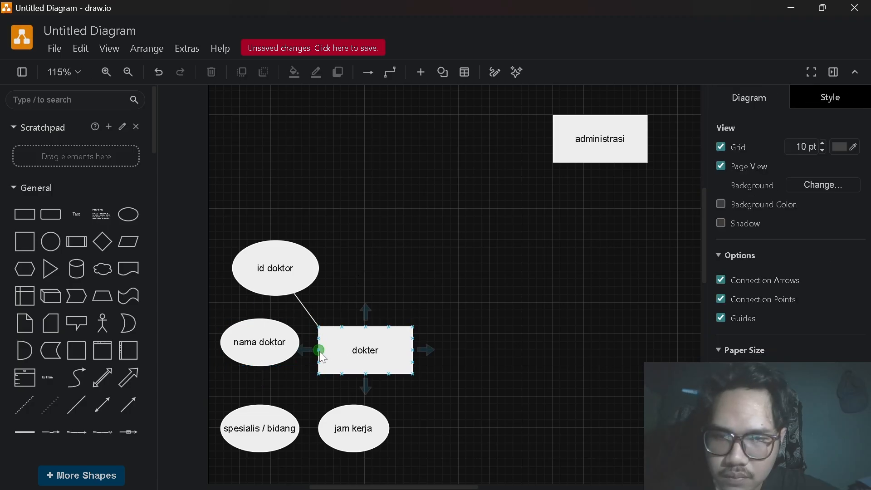
Connect the left side of the dokter rectangle to the nama doktor ellipse with a straight line without an arrowhead
drag(304, 349, 292, 347)
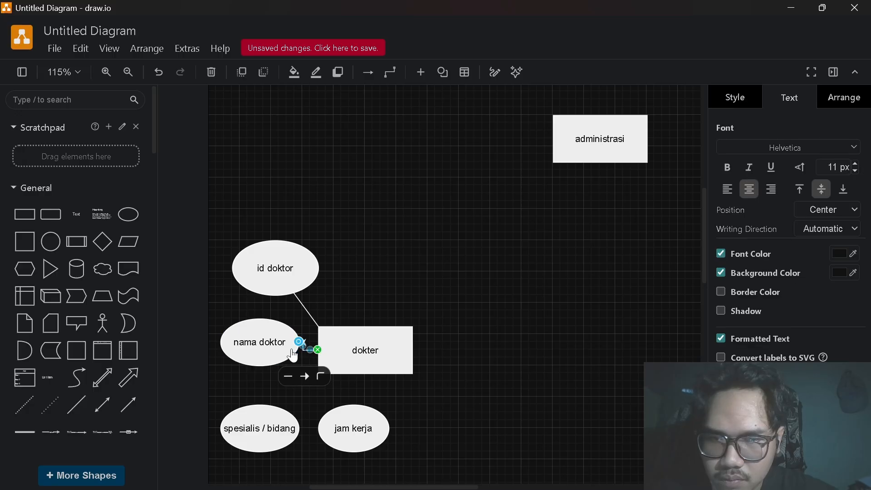
click(317, 379)
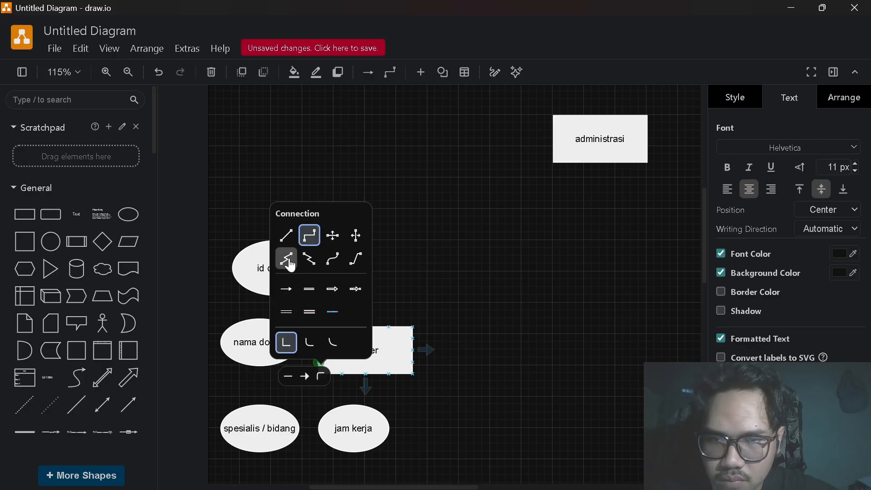
click(287, 235)
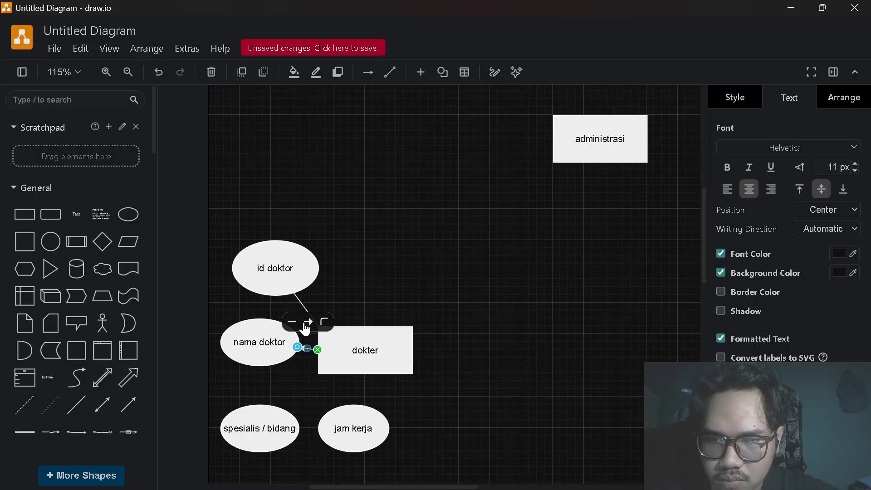
click(307, 323)
click(325, 372)
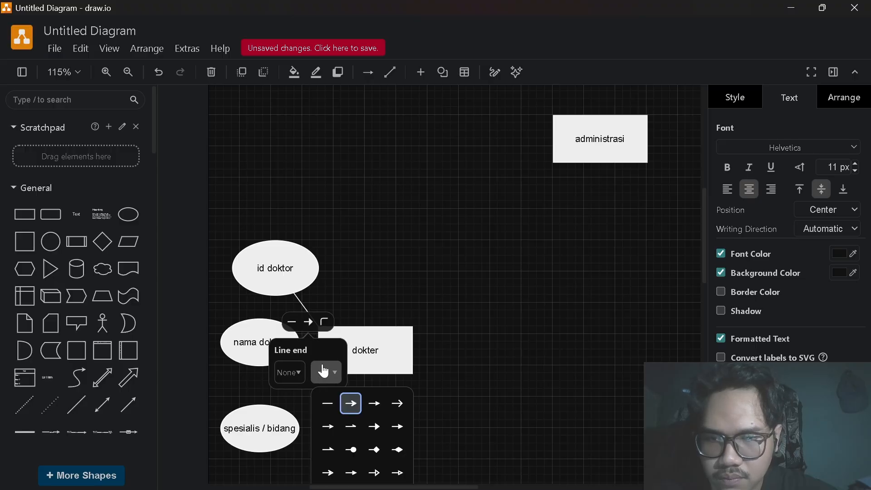
click(327, 403)
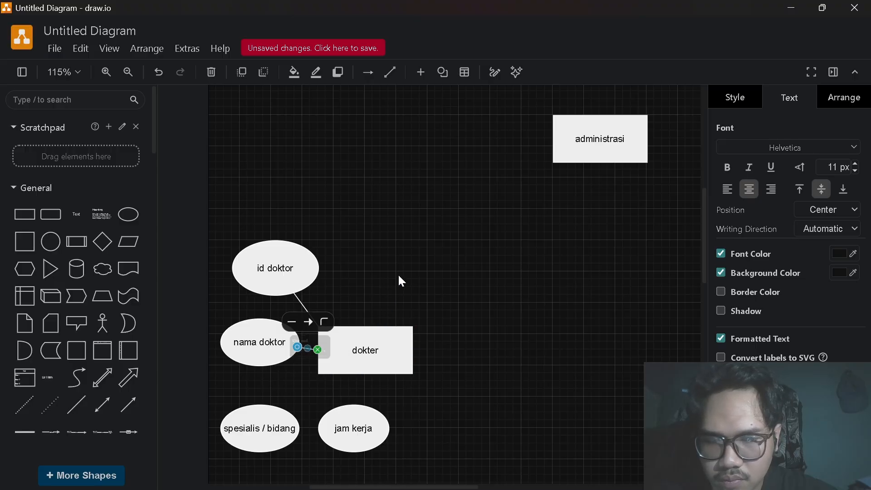
click(399, 276)
Move the spesialis / bidang ellipse up, closer beneath the nama doktor ellipse
click(285, 440)
drag(285, 439, 289, 414)
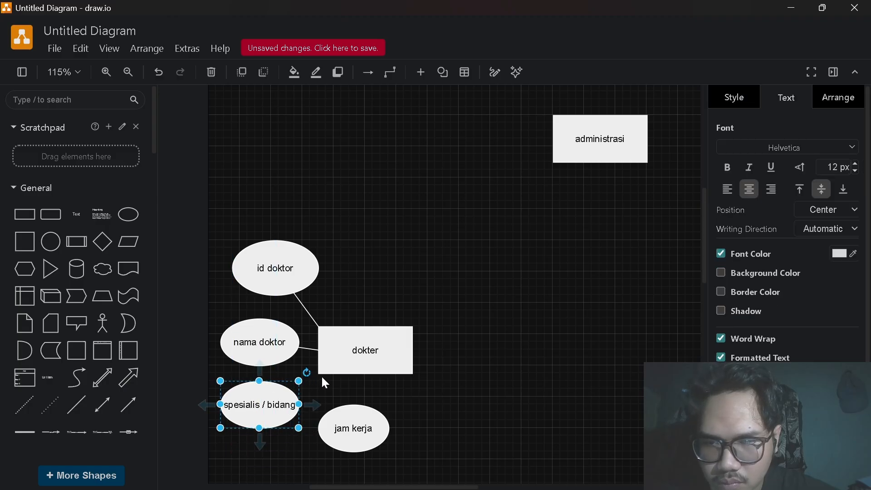
Connect the left side of the dokter rectangle to the spesialis / bidang ellipse with a straight line without an arrowhead
click(380, 238)
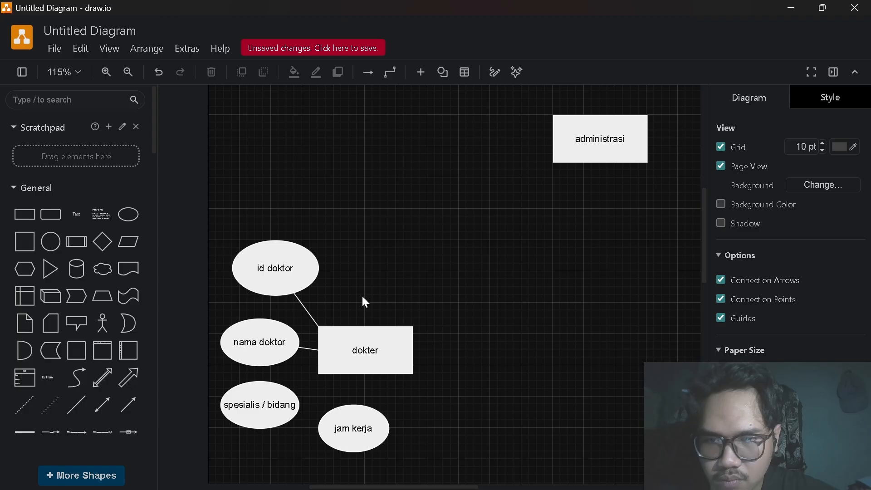
click(347, 335)
click(375, 266)
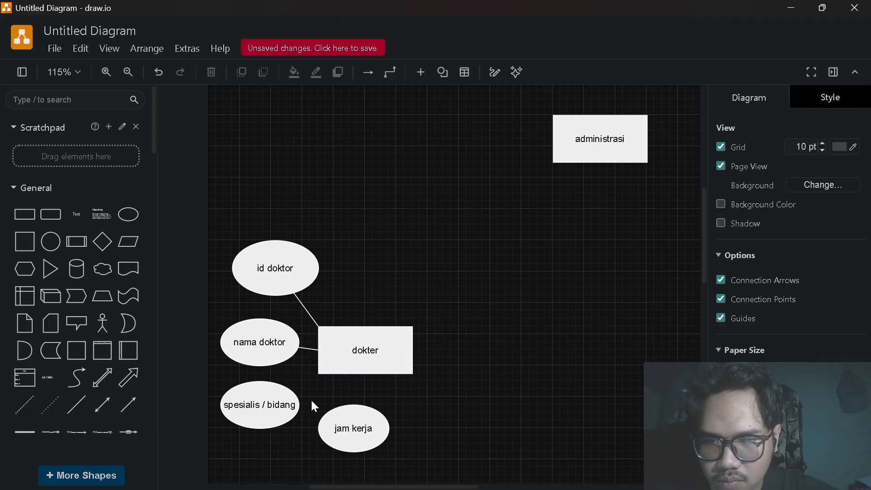
drag(317, 360, 296, 392)
click(295, 338)
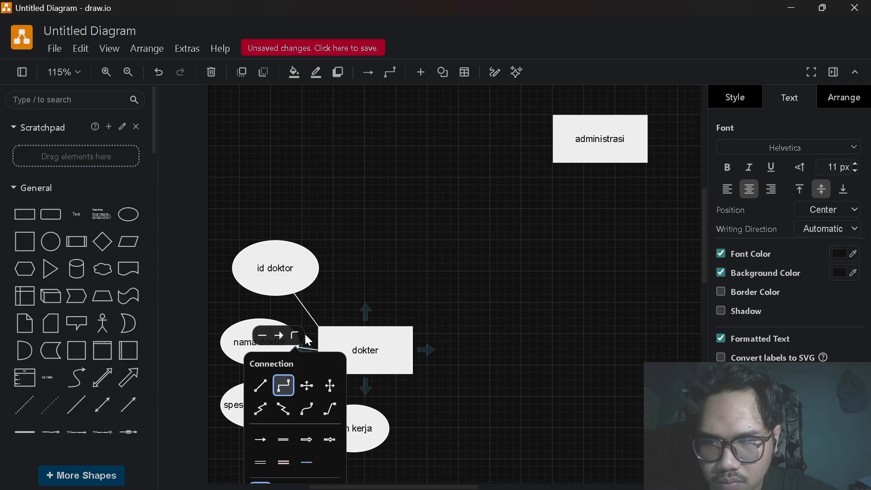
click(260, 386)
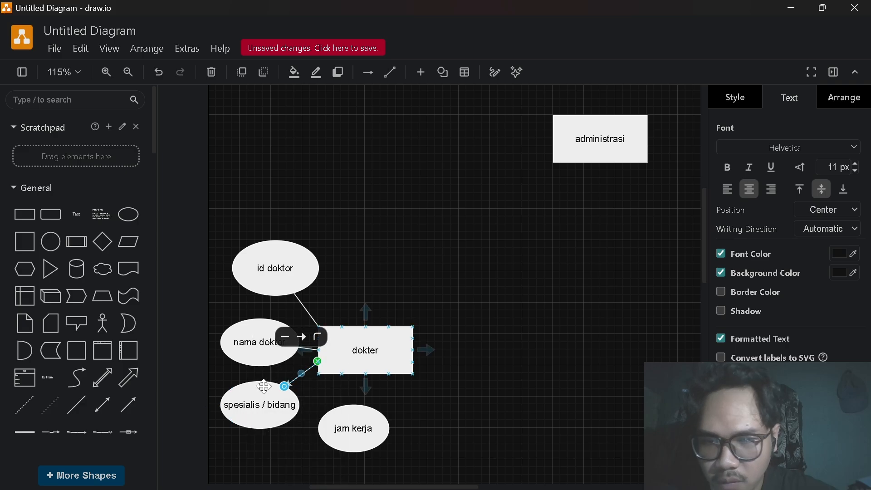
click(303, 340)
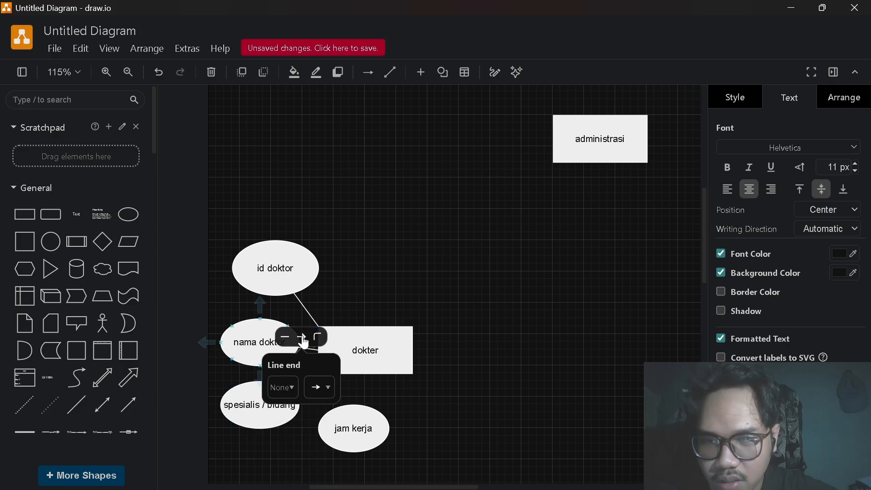
click(319, 387)
click(319, 415)
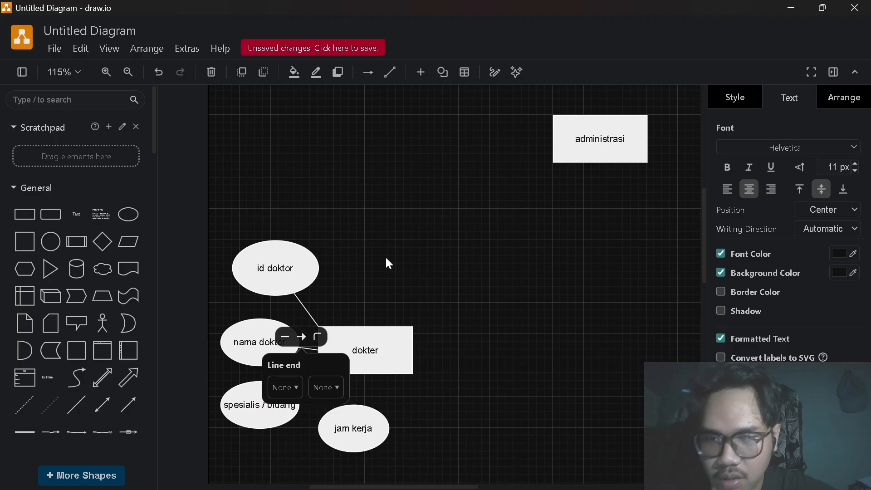
click(389, 263)
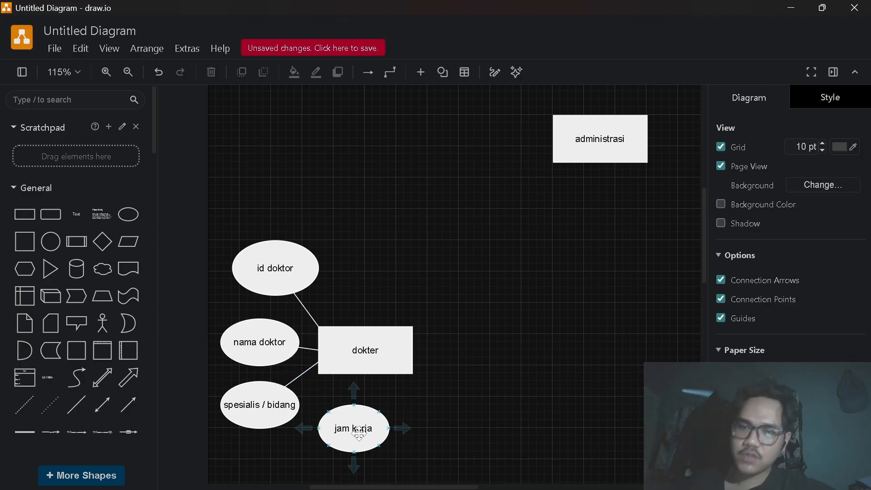
Move the jam kerja ellipse slightly up, closer to the dokter rectangle
mouse_move(359, 434)
mouse_down()
mouse_move(358, 414)
mouse_move(355, 428)
mouse_up()
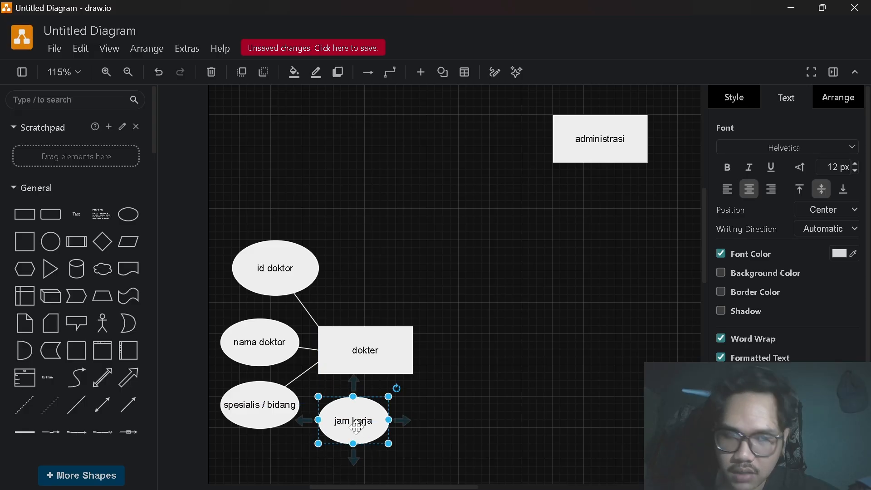
click(356, 330)
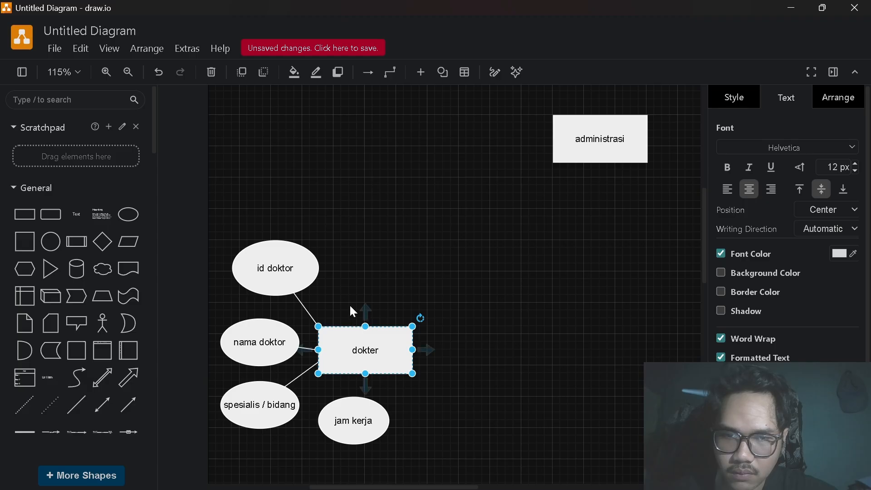
click(350, 301)
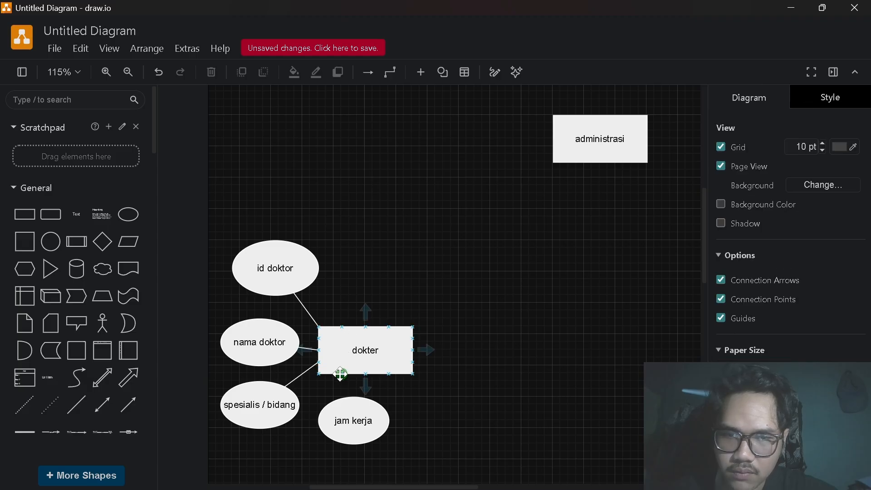
Connect the bottom of the dokter rectangle to jam kerja with a straight line without an arrowhead, and nudge that ellipse up and left
drag(341, 374, 347, 402)
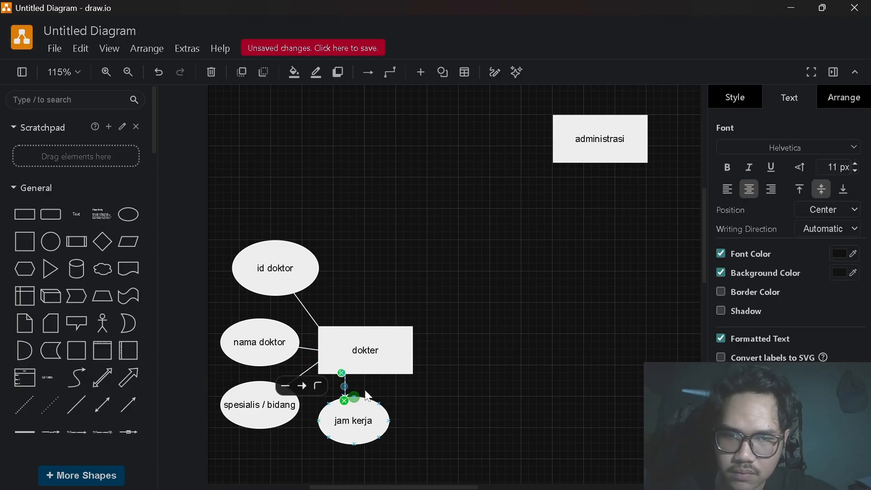
click(319, 388)
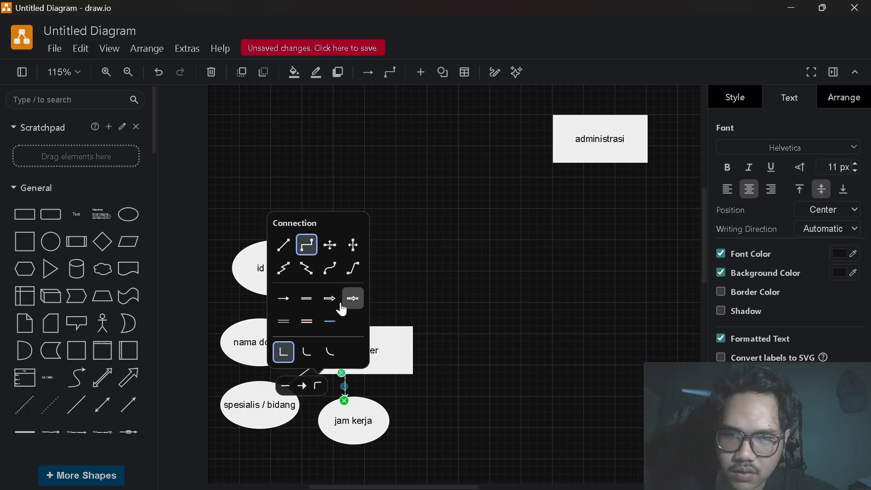
click(290, 253)
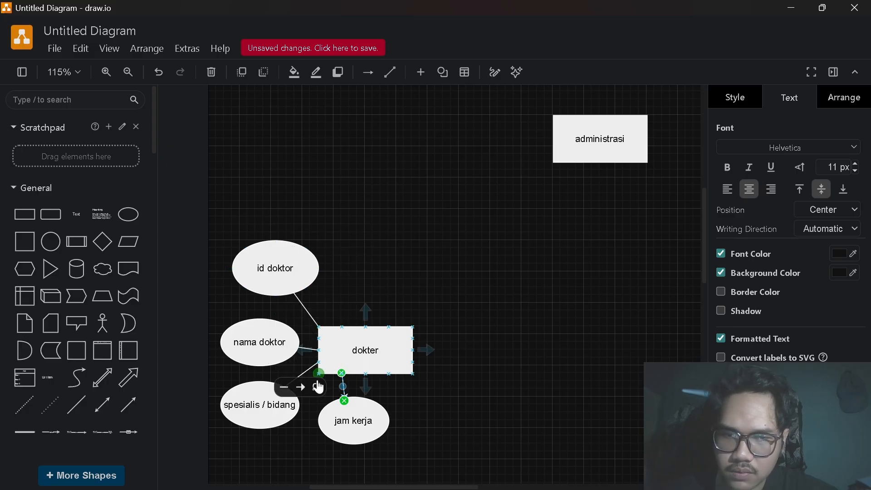
click(305, 390)
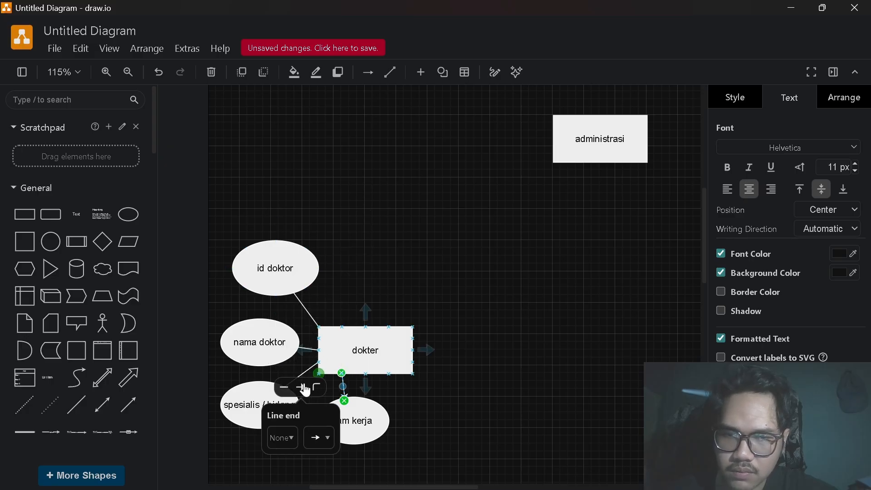
click(320, 444)
click(320, 469)
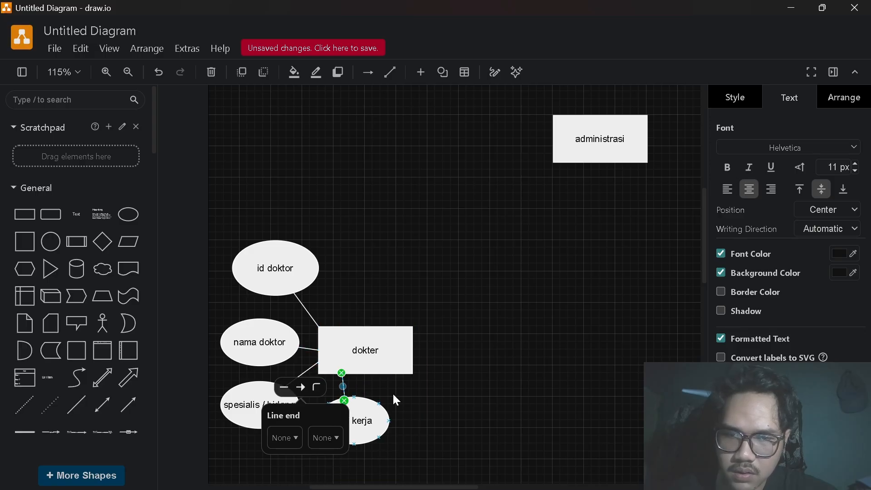
click(405, 401)
mouse_move(363, 420)
mouse_down()
mouse_move(339, 425)
mouse_move(298, 470)
mouse_move(350, 442)
mouse_move(366, 417)
mouse_up()
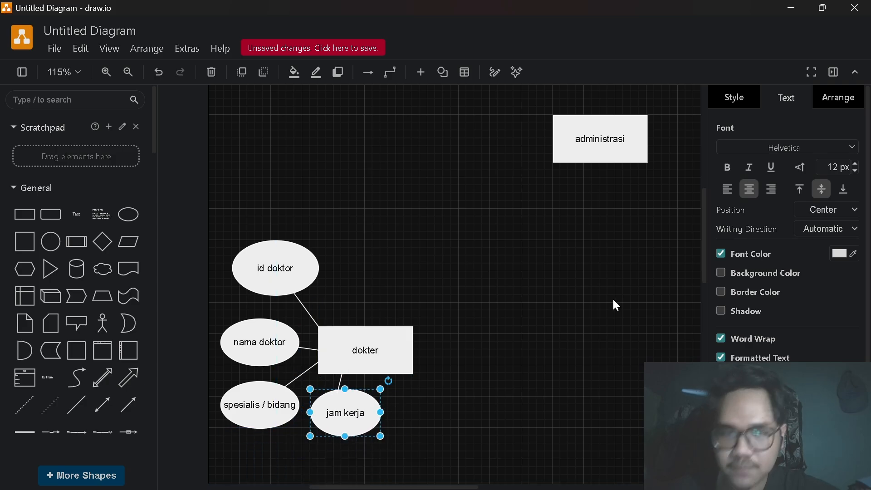
Add four blank ellipses around the administrasi rectangle, three in a row above it and one to its left
drag(644, 282, 602, 301)
scroll(602, 301, right, 3)
scroll(599, 292, up, 5)
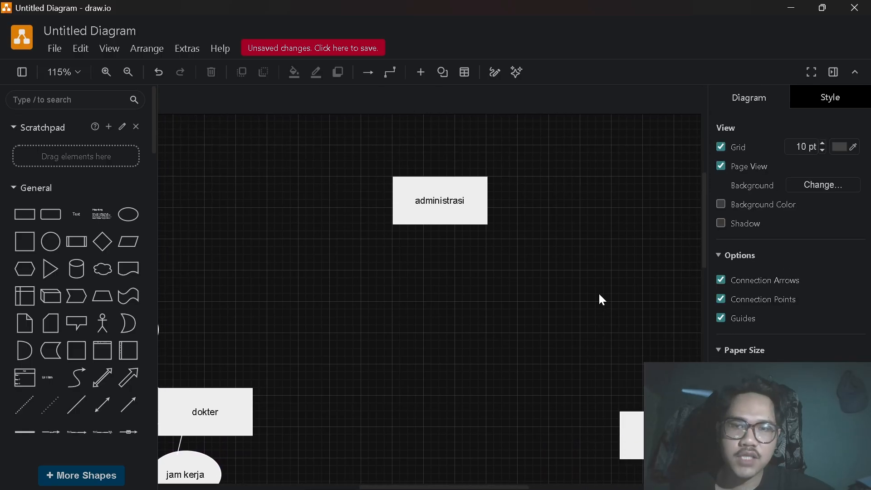
drag(120, 229, 272, 135)
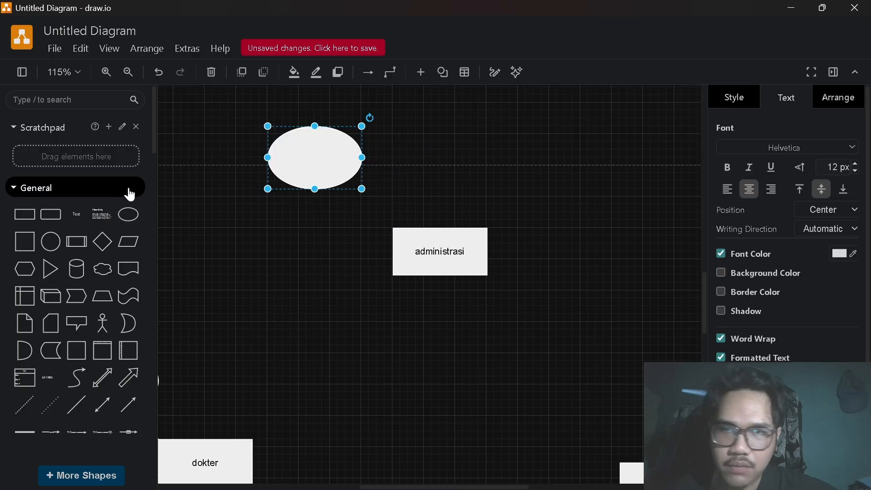
drag(128, 217, 422, 130)
drag(133, 226, 565, 142)
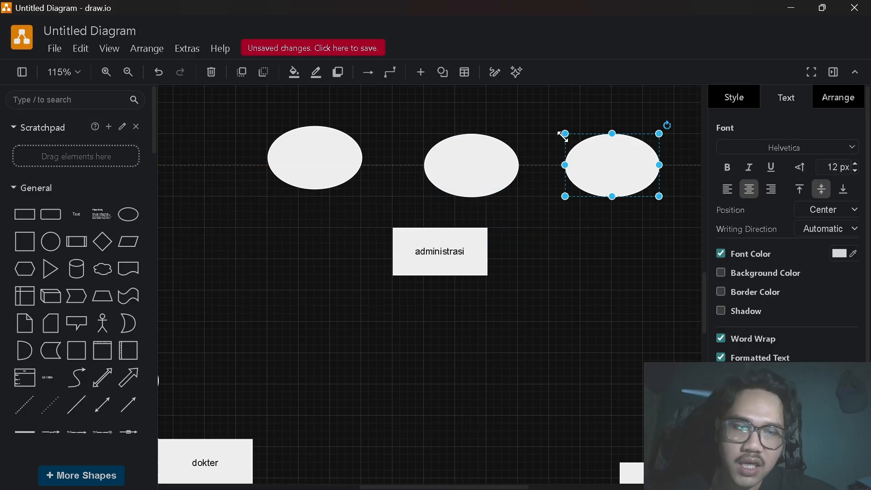
drag(129, 226, 276, 234)
Shrink the four blank ellipses around administrasi and lower the first one level with the other two in the upper row
drag(281, 243, 280, 240)
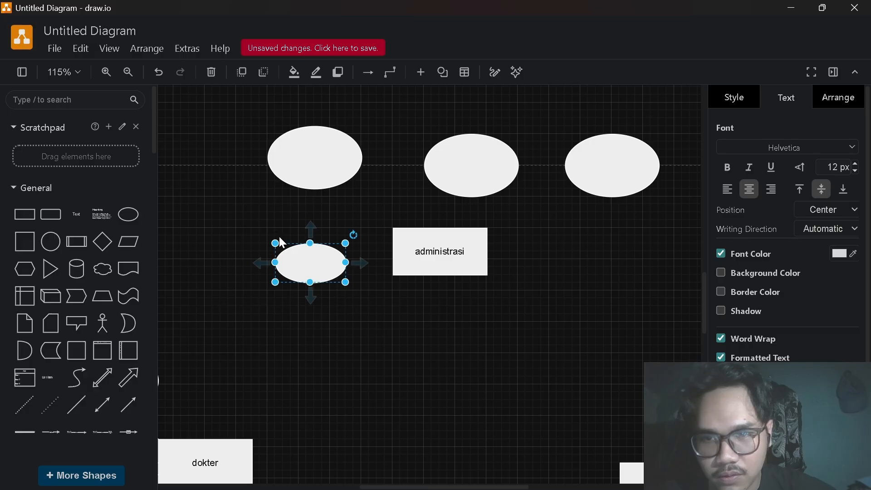
click(300, 146)
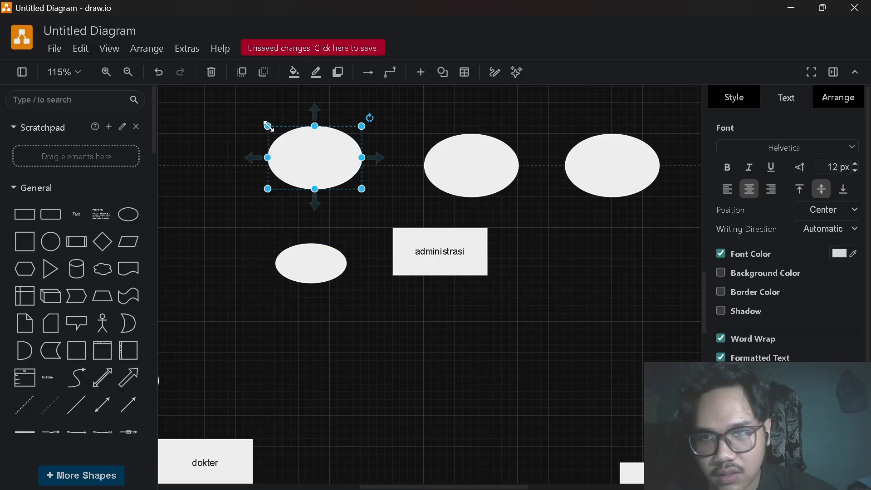
drag(268, 127, 293, 143)
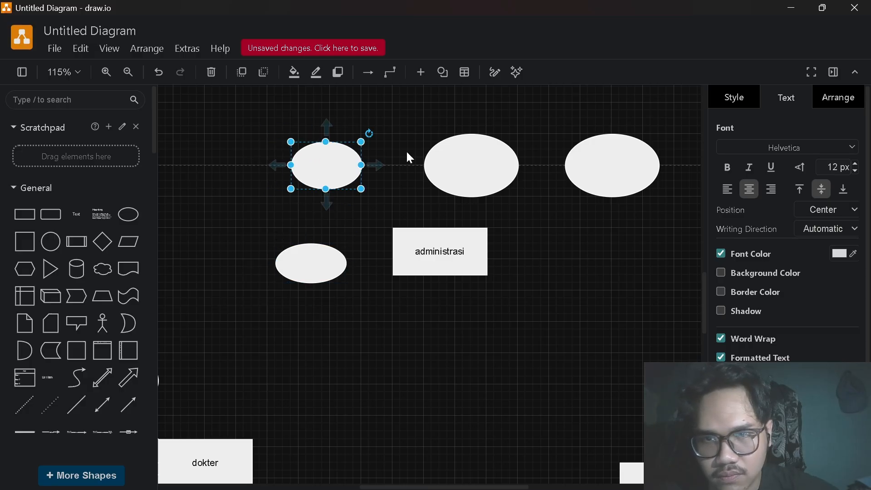
click(482, 168)
drag(424, 134, 439, 147)
click(613, 169)
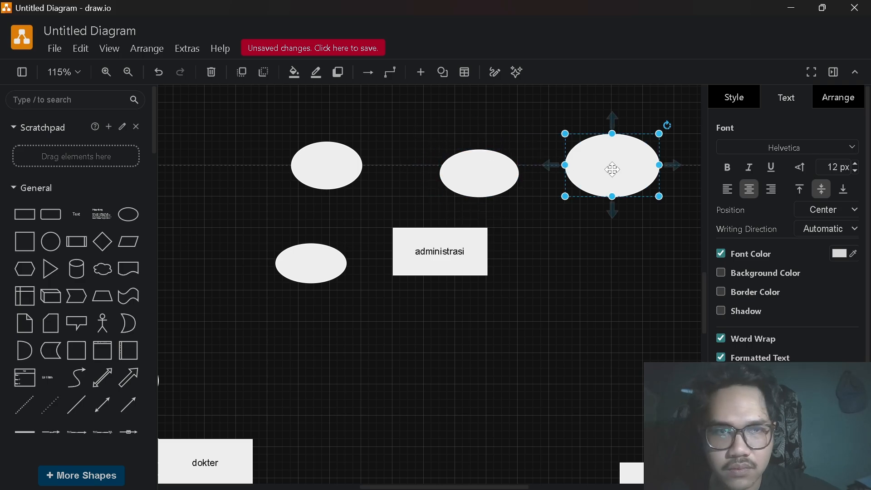
drag(565, 133, 581, 149)
drag(343, 154, 344, 162)
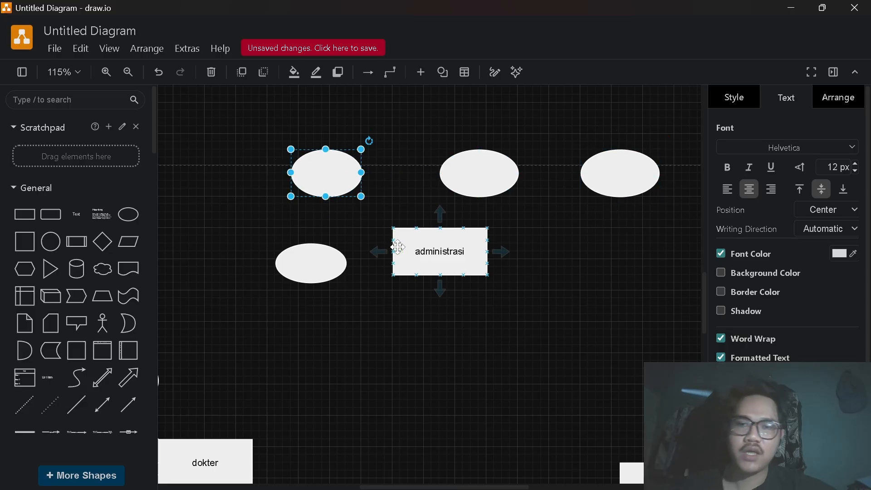
Label the first ellipse in the row above administrasi "id admin"
double_click(328, 177)
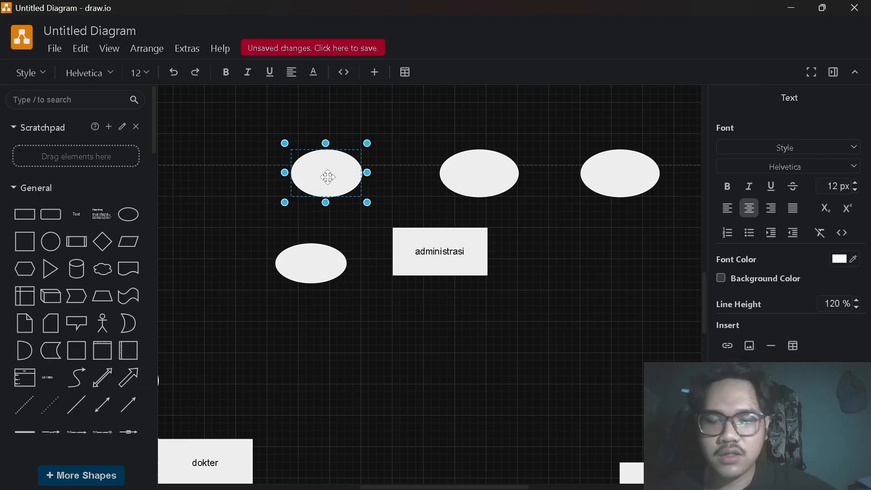
text(id admin)
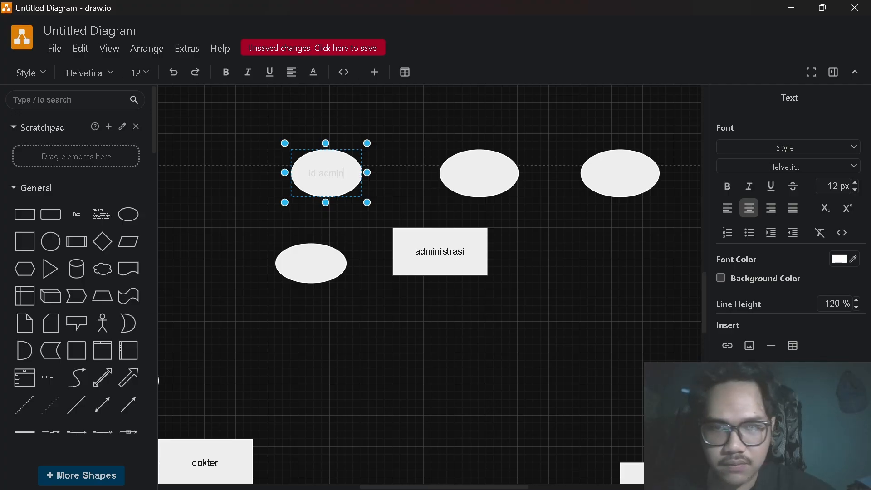
click(420, 121)
Label the middle ellipse in the row above administrasi "nama admin"
mouse_move(474, 177)
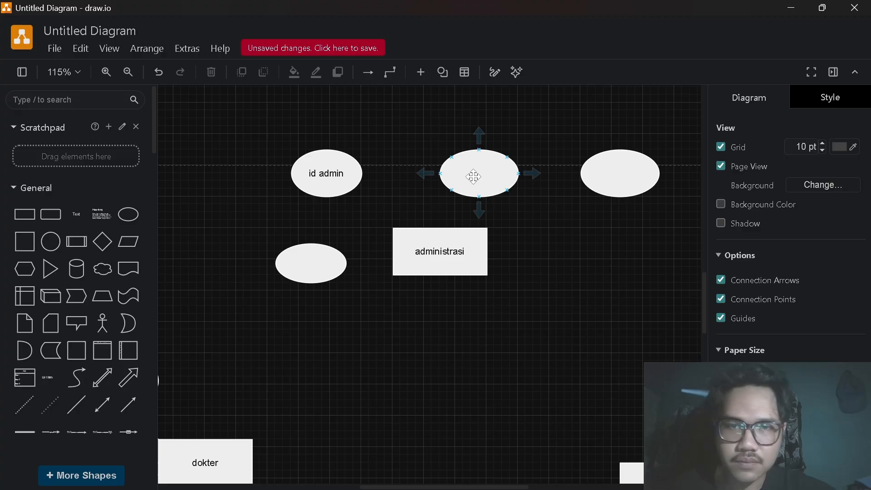
double_click(473, 177)
text(nama ad)
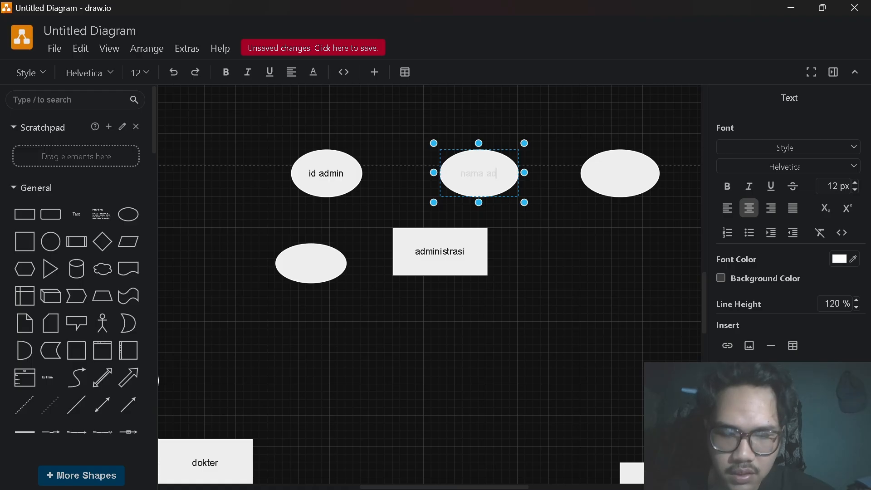
text(min)
click(538, 132)
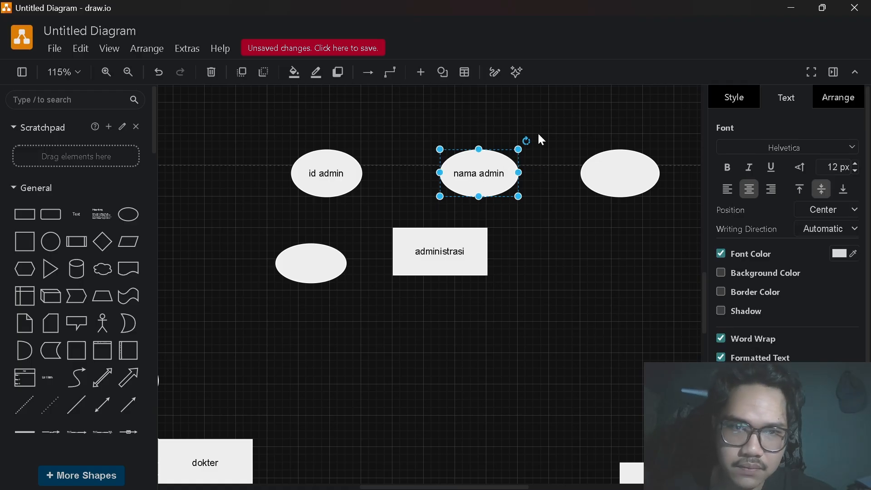
click(538, 132)
Label the last ellipse in the row above administrasi "jam kerja"
double_click(614, 182)
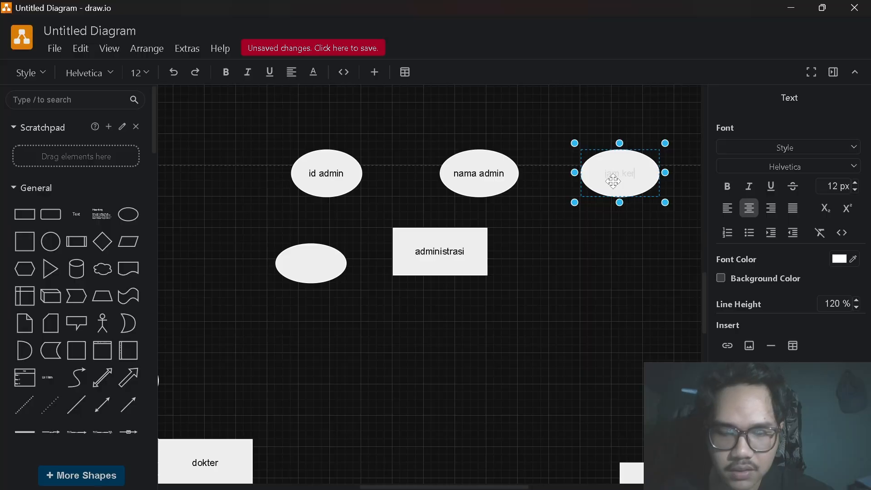
click(596, 261)
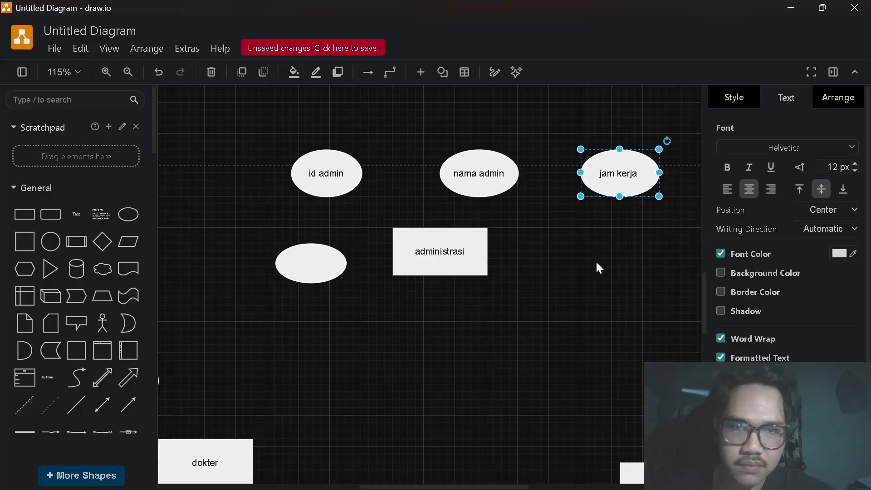
click(595, 260)
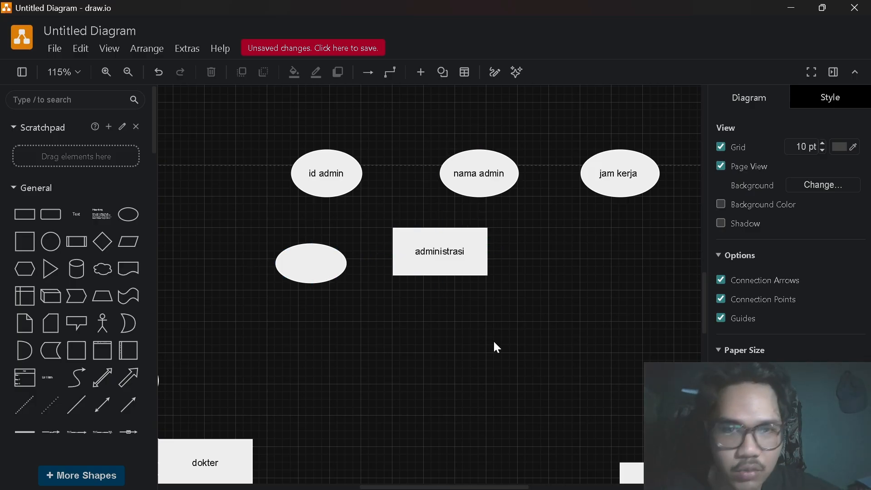
Check the administrator attributes in basis data.docx in Word, return to draw.io and label the blank ellipse beside administrasi "no hp"
scroll(495, 343, right, 3)
scroll(495, 343, down, 1)
scroll(497, 347, left, 5)
scroll(497, 347, up, 2)
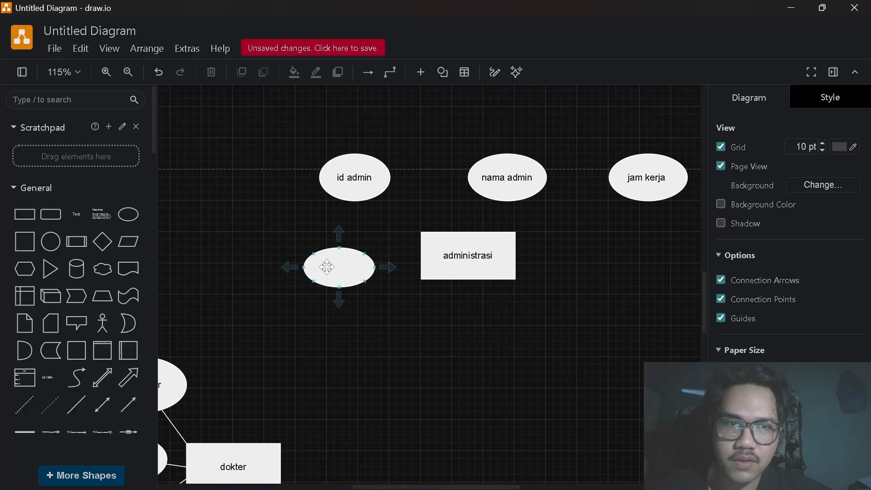
click(327, 267)
double_click(344, 274)
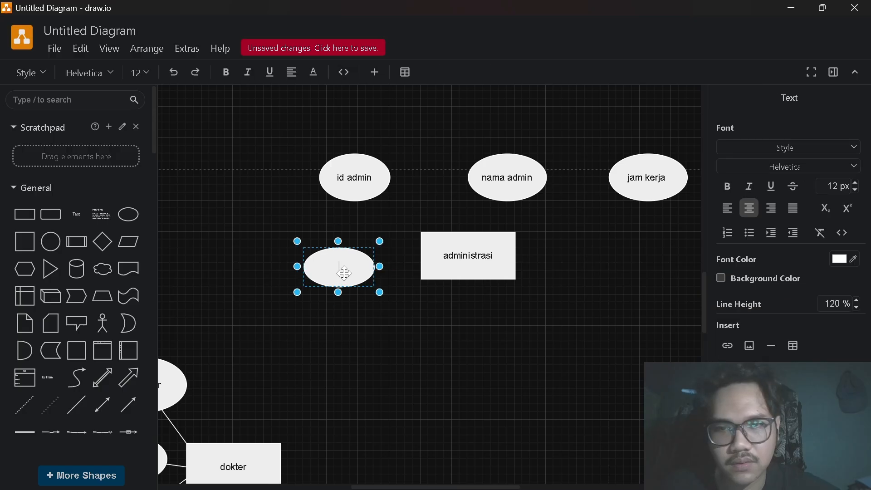
key(alt+Tab)
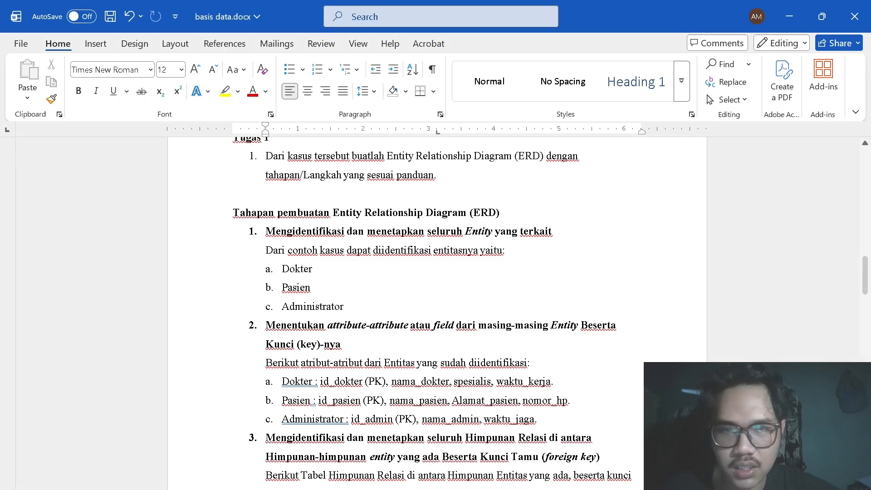
scroll(436, 272, down, 4)
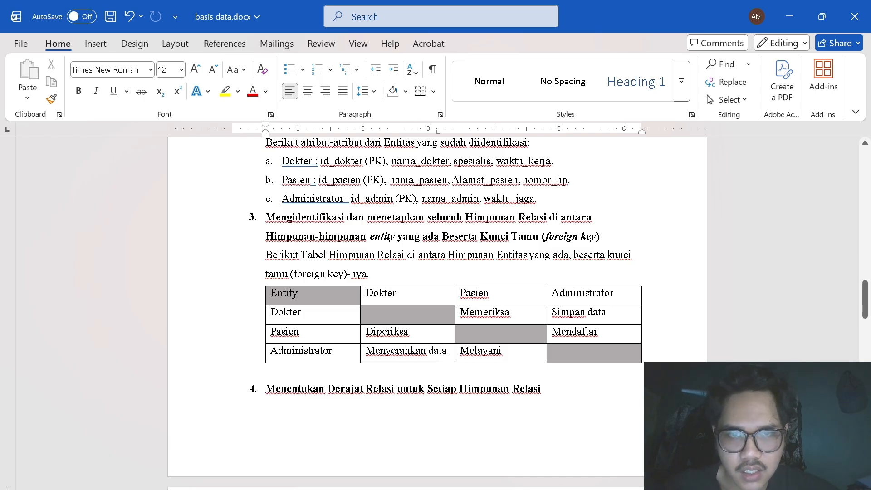
scroll(436, 309, up, 3)
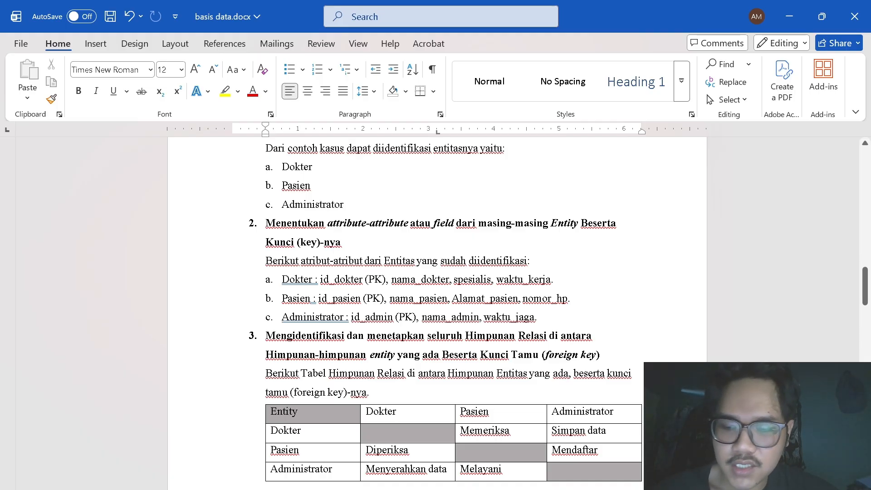
key(alt+Tab)
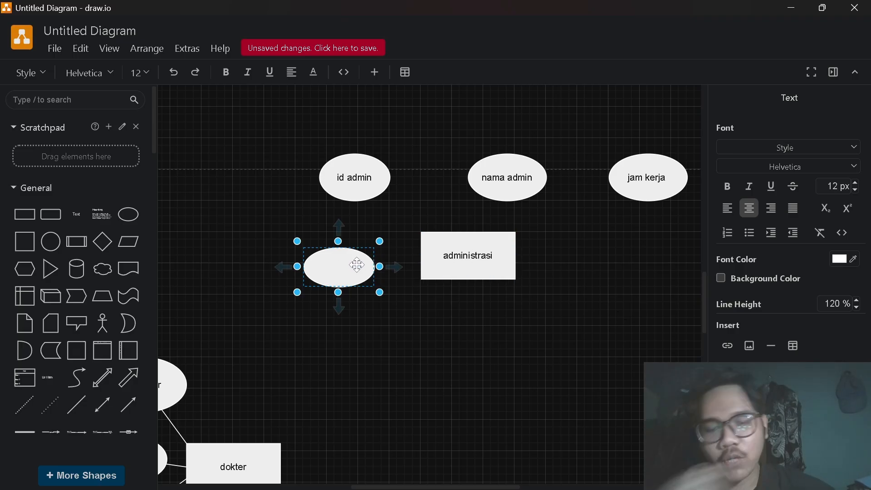
text(d)
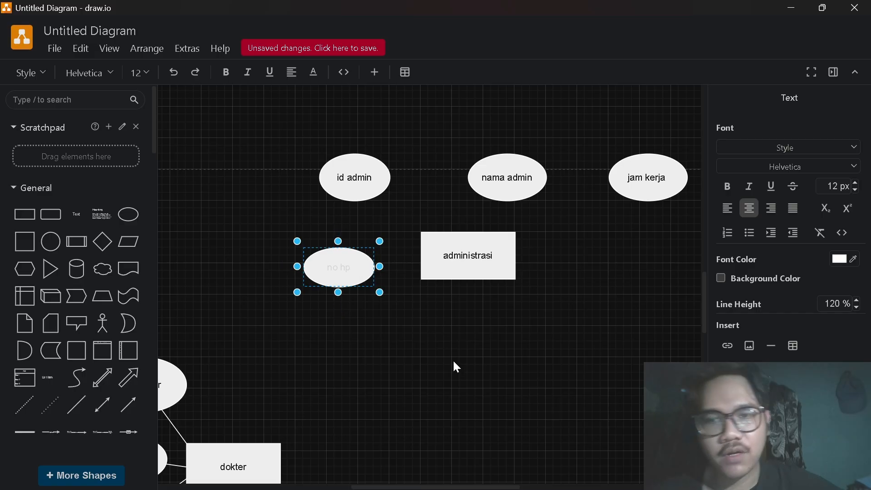
click(467, 384)
click(467, 383)
Place the no hp ellipse between id admin and nama admin, and shift nama admin and jam kerja into a compact row of four
drag(353, 275, 446, 191)
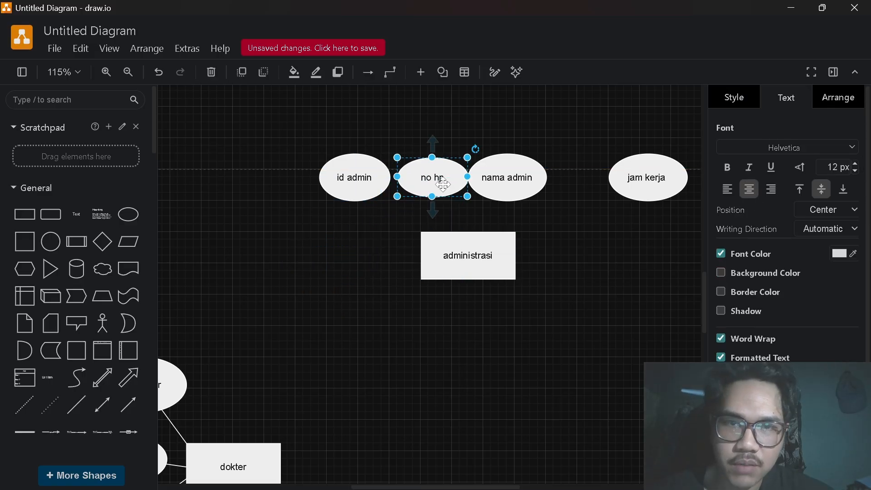
drag(506, 179, 515, 179)
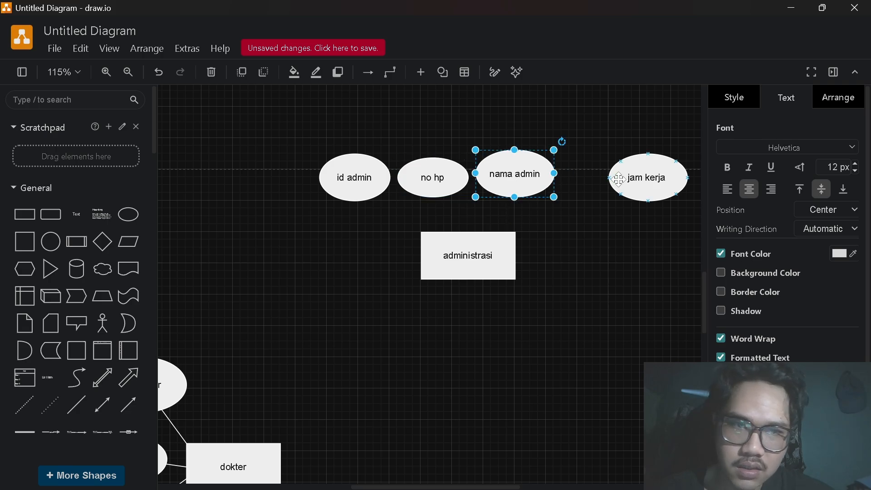
drag(638, 172, 590, 172)
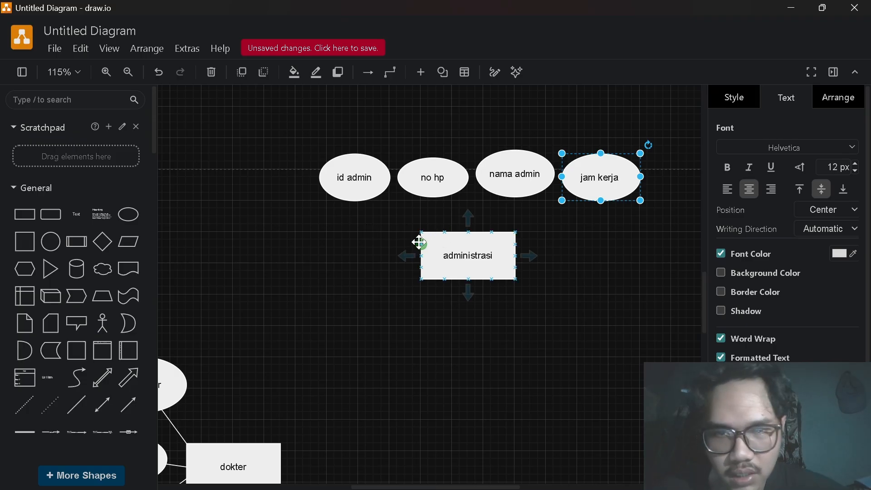
Connect administrasi to the id admin ellipse with a straight line that has no arrowhead
drag(420, 242, 366, 198)
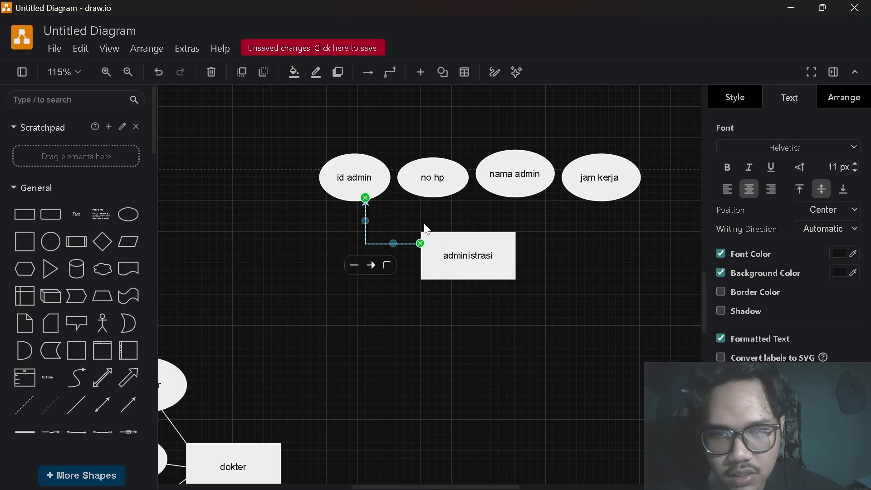
click(377, 272)
click(389, 315)
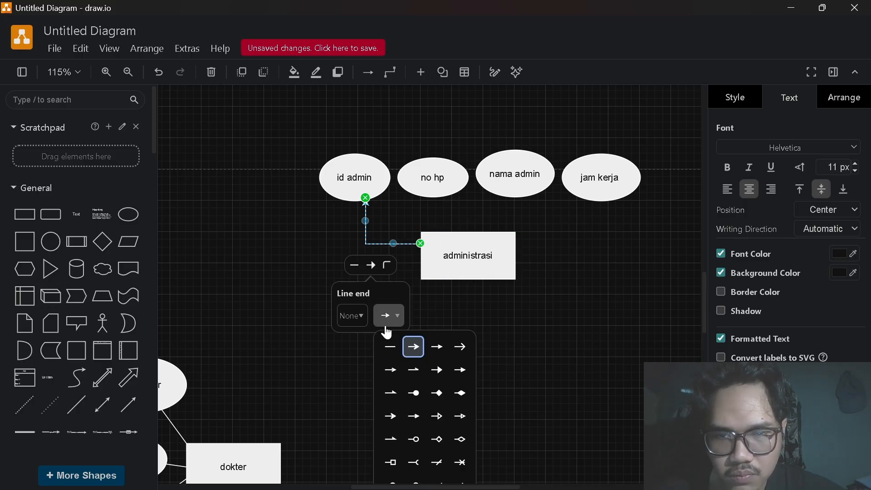
click(390, 347)
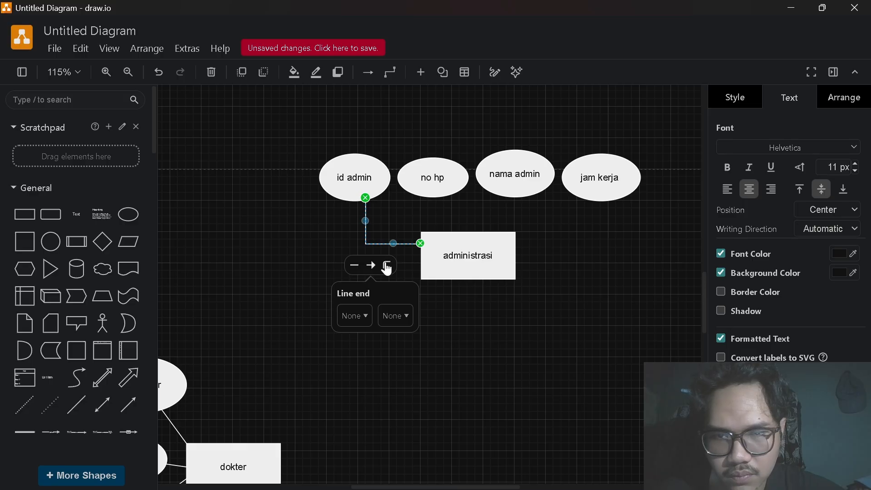
click(387, 268)
click(360, 314)
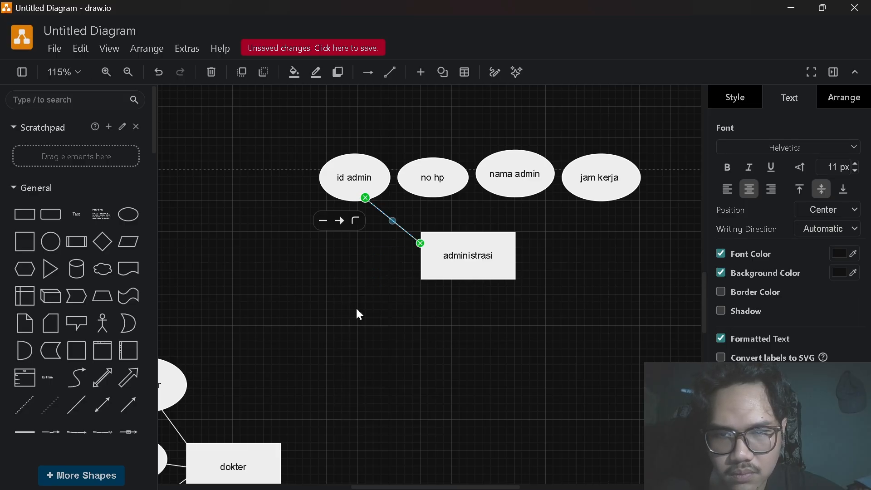
Link administrasi to the no hp ellipse with a straight connector and set its line end to None
click(438, 239)
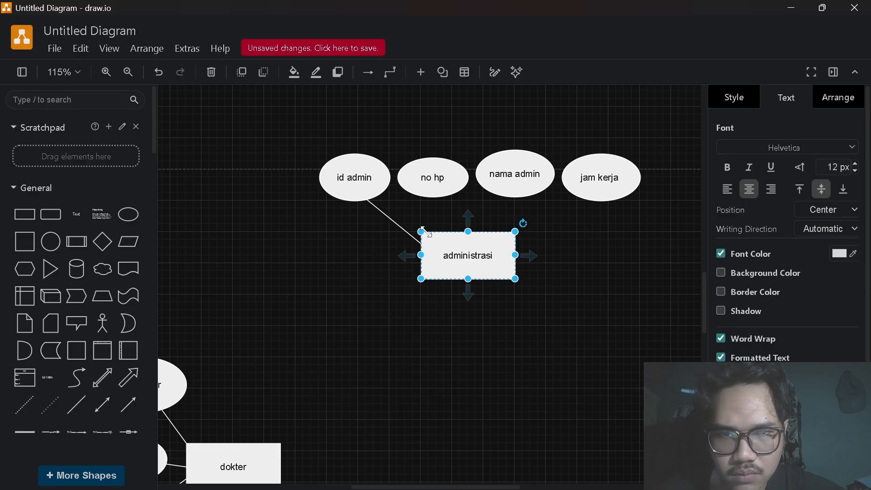
click(450, 225)
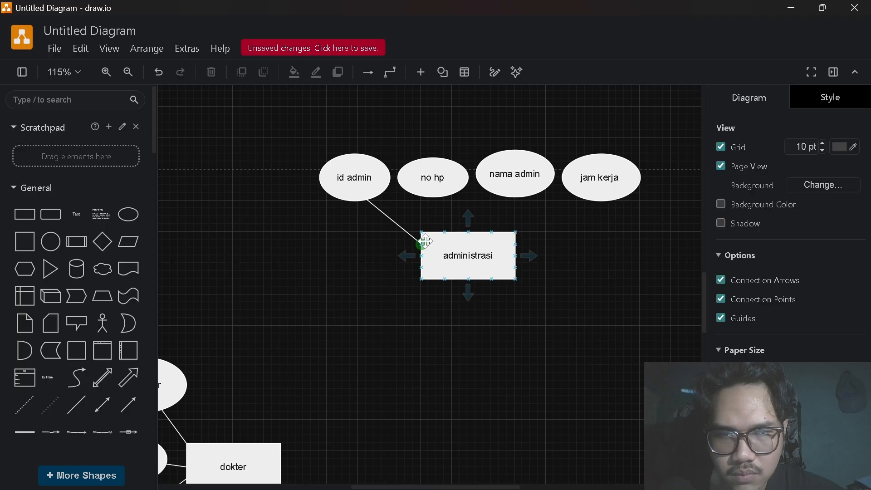
drag(442, 232, 433, 178)
click(407, 216)
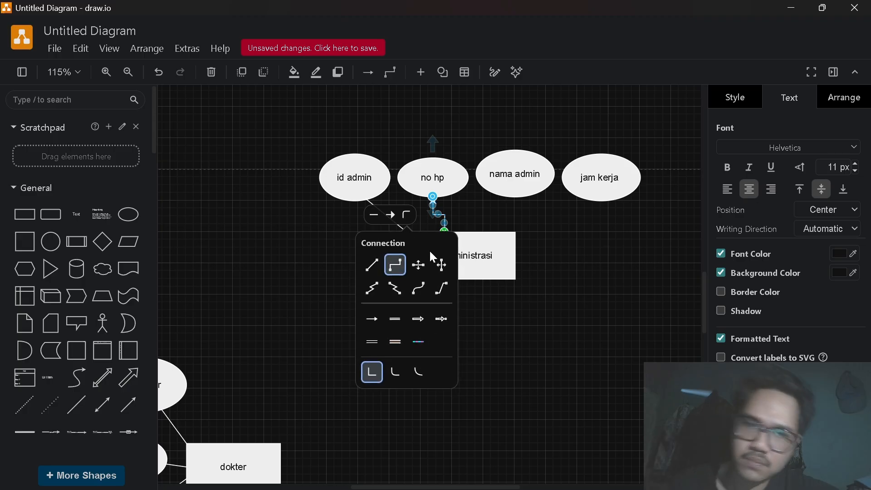
click(376, 261)
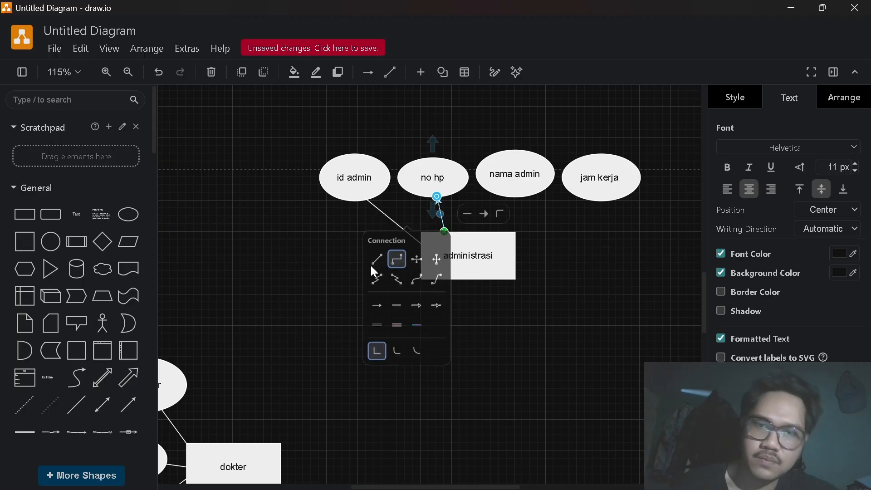
click(485, 214)
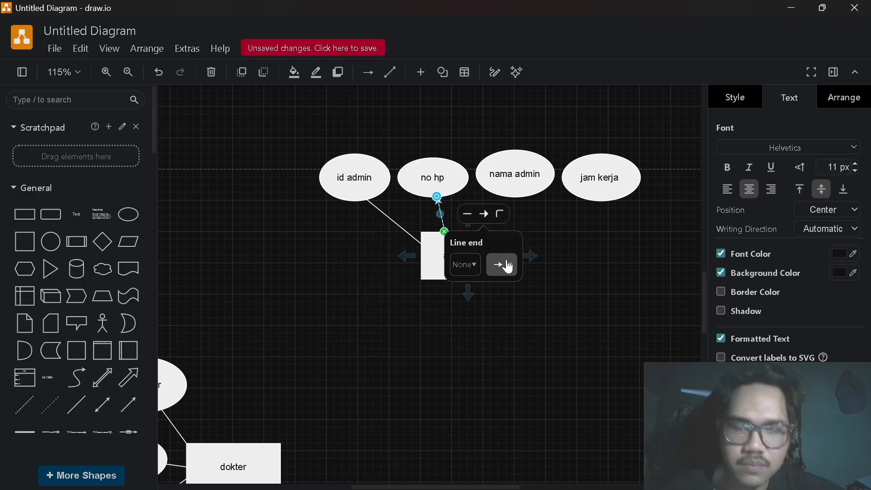
click(508, 264)
click(508, 296)
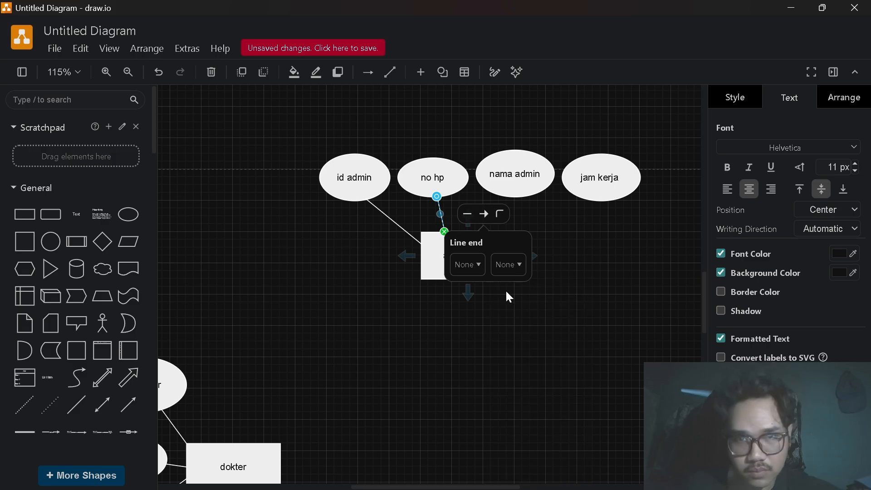
click(576, 254)
Join administrasi to the nama admin ellipse using a straight connector without an arrowhead
click(474, 254)
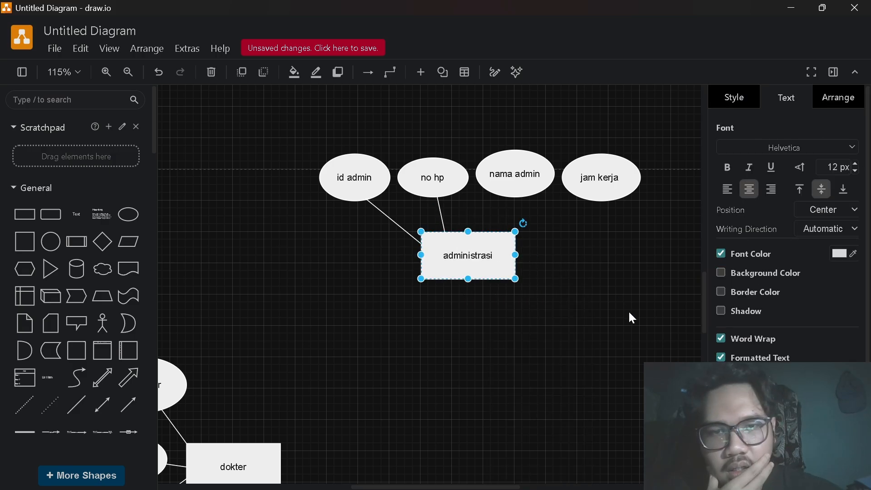
click(587, 294)
drag(467, 232, 502, 184)
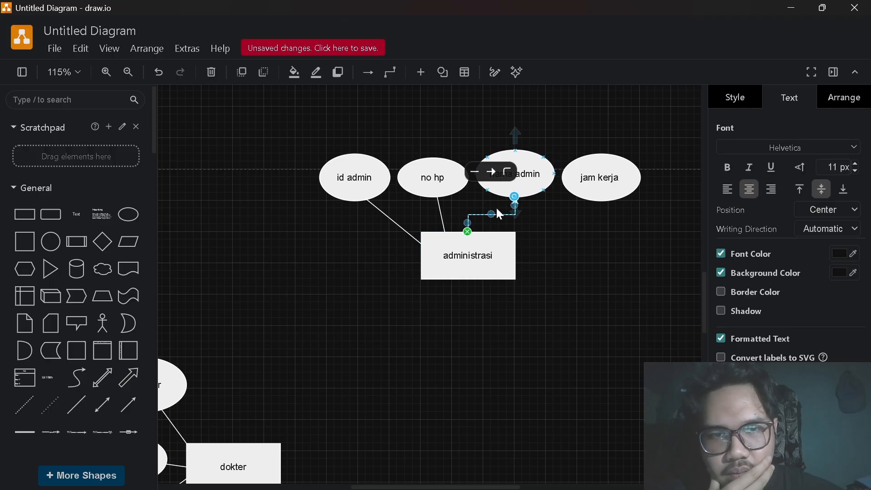
click(508, 171)
click(473, 230)
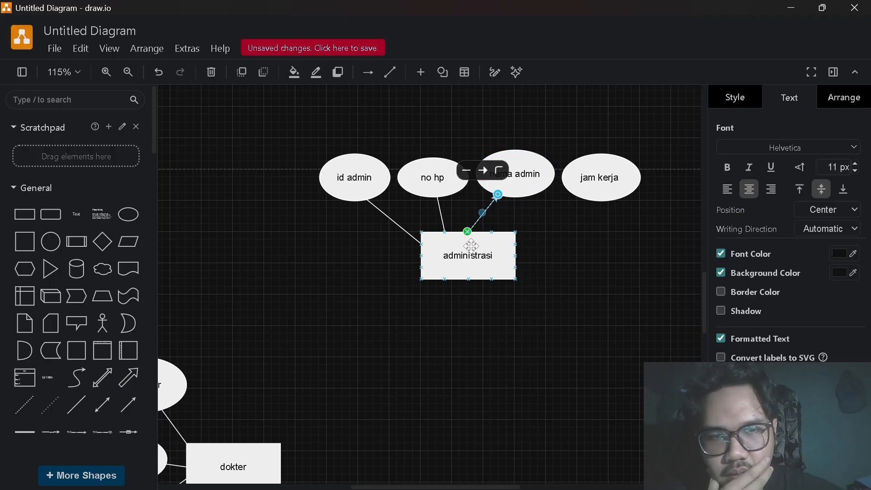
click(484, 170)
click(503, 225)
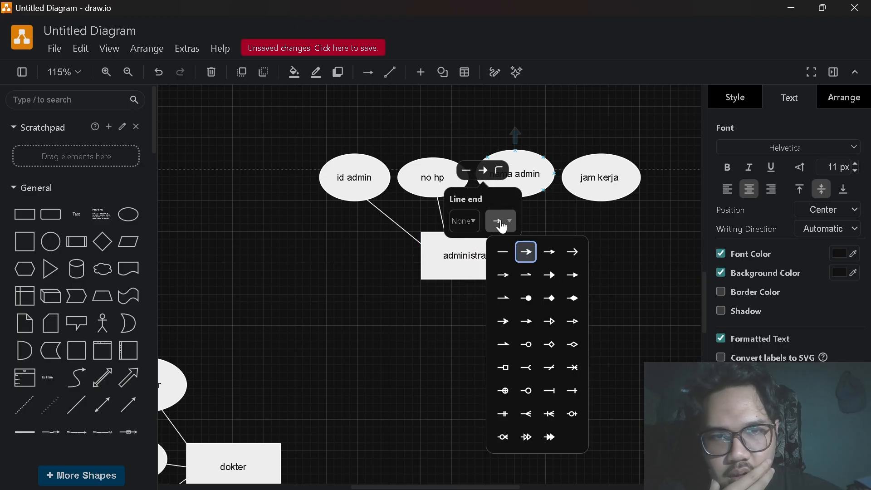
click(503, 253)
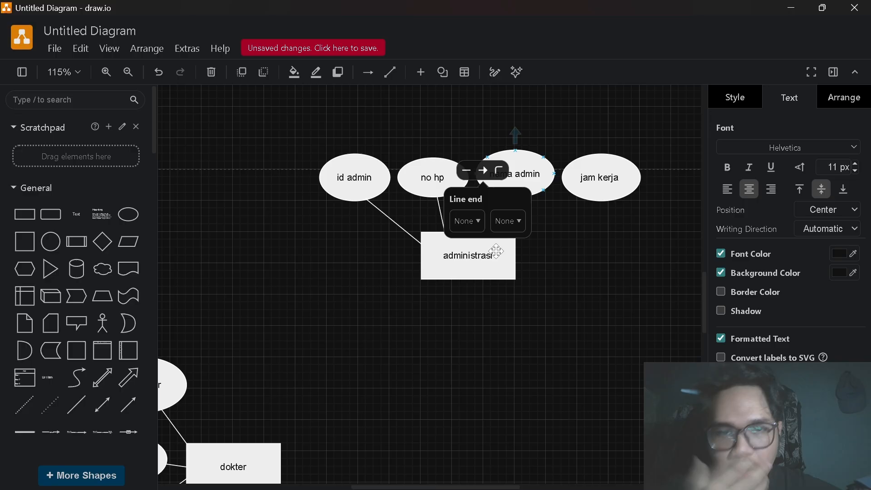
click(555, 254)
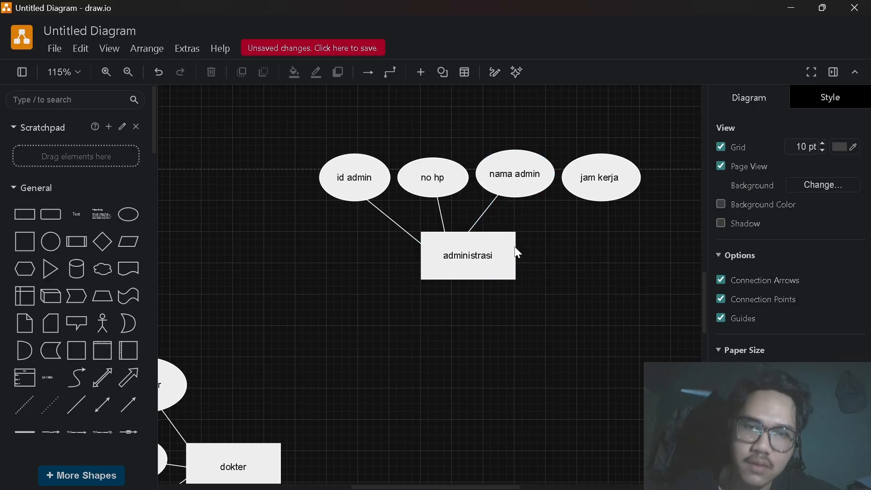
Connect administrasi to jam kerja with a straight line without an arrowhead, and shift administrasi sideways to sit centrally beneath its four attributes
click(490, 233)
click(539, 241)
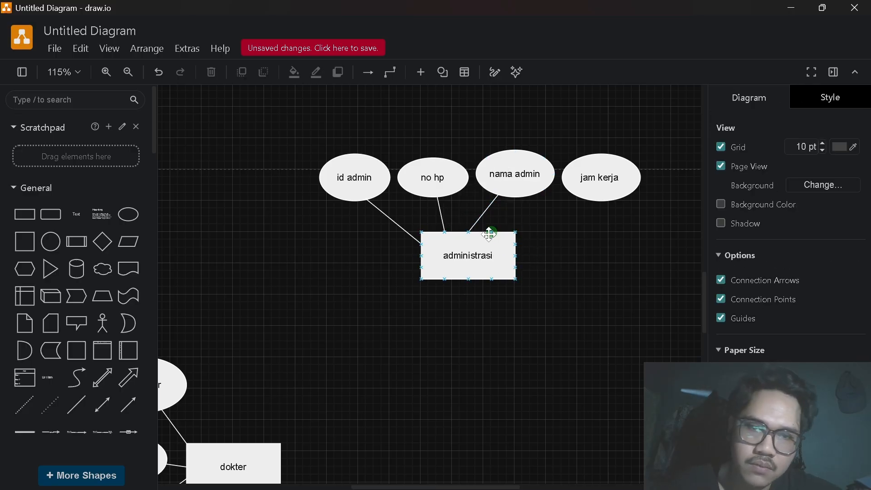
drag(492, 232, 586, 188)
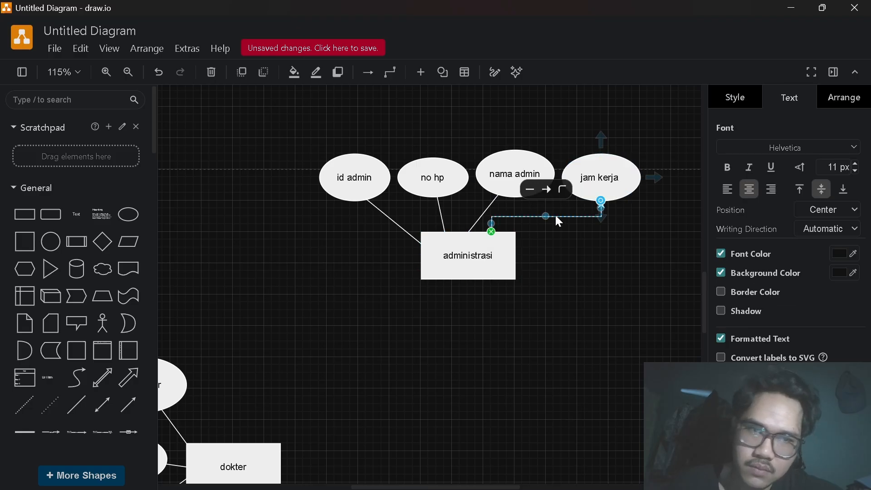
click(562, 190)
click(522, 245)
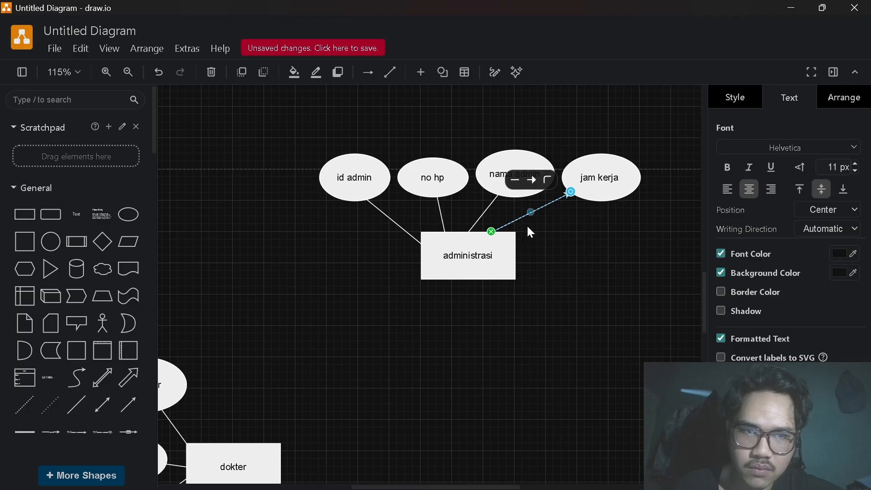
click(534, 182)
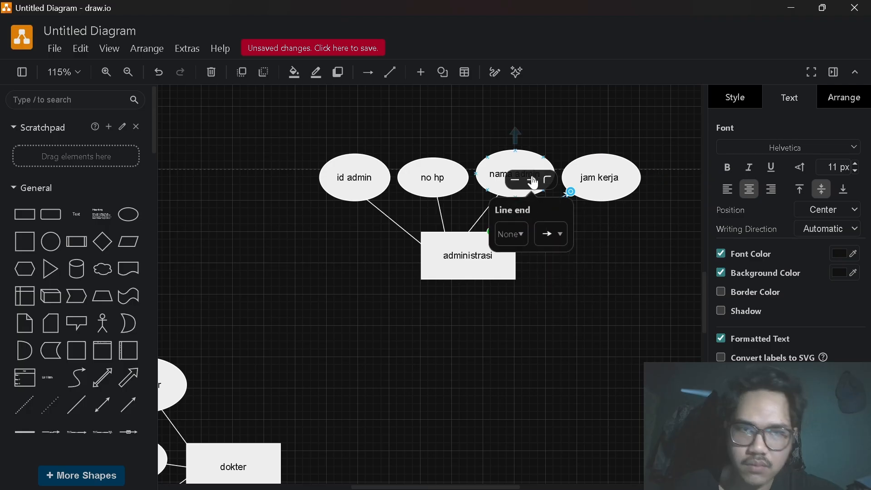
click(551, 233)
click(552, 262)
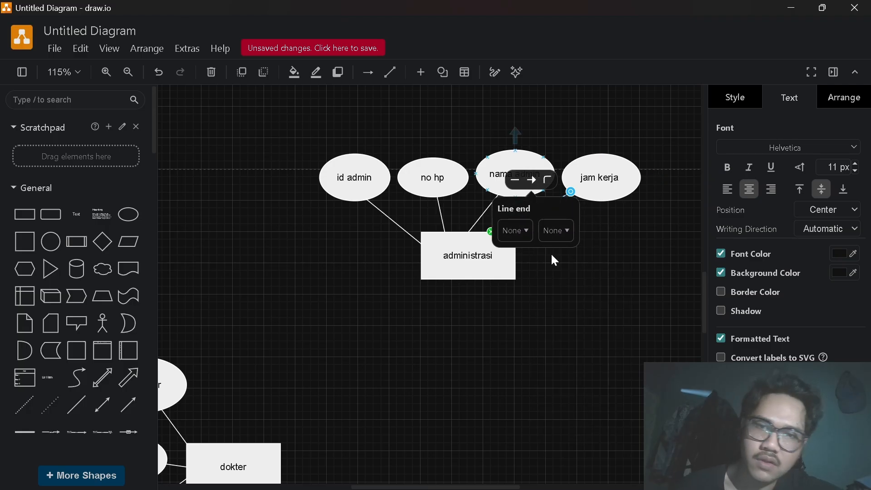
click(573, 280)
drag(503, 263, 536, 271)
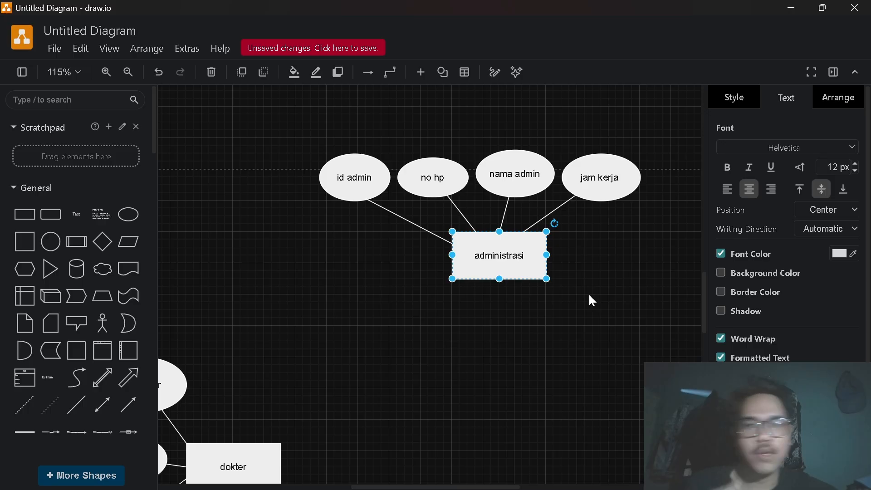
Add a blank ellipse above and to the right of the pasien entity and shrink it slightly
scroll(591, 299, down, 2)
scroll(590, 300, right, 2)
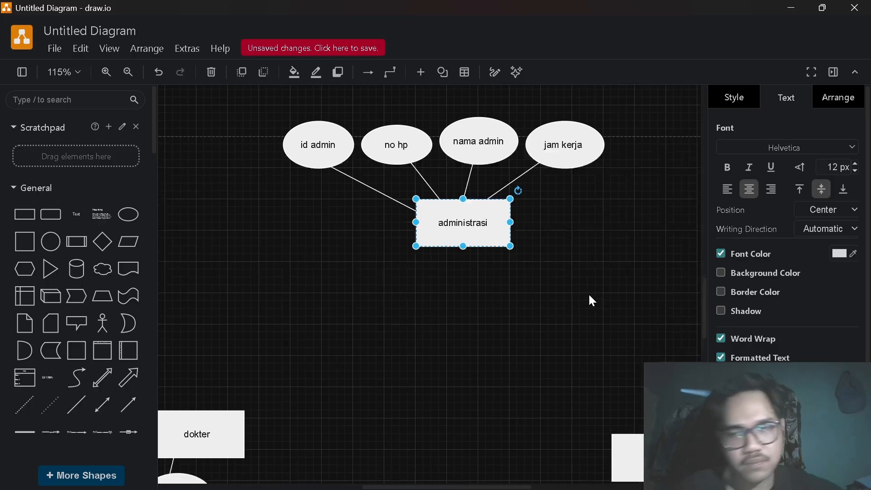
scroll(590, 298, down, 2)
scroll(590, 297, right, 3)
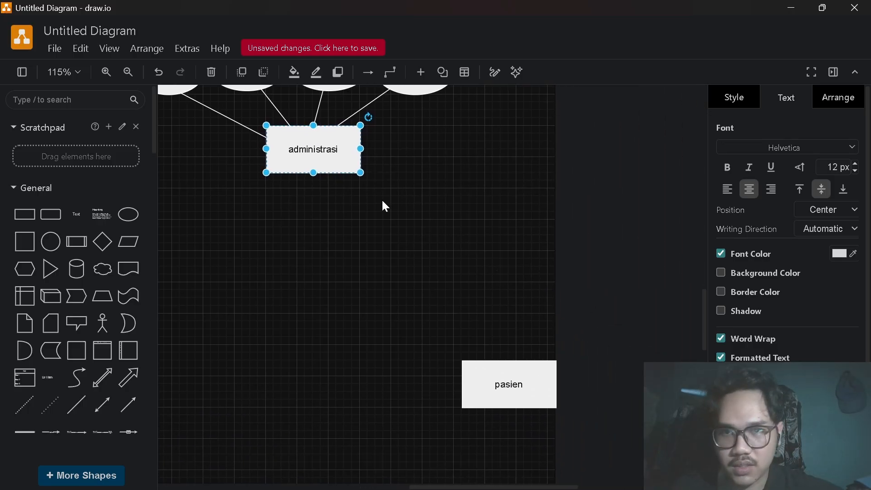
drag(123, 216, 522, 313)
drag(580, 341, 656, 321)
drag(594, 290, 607, 302)
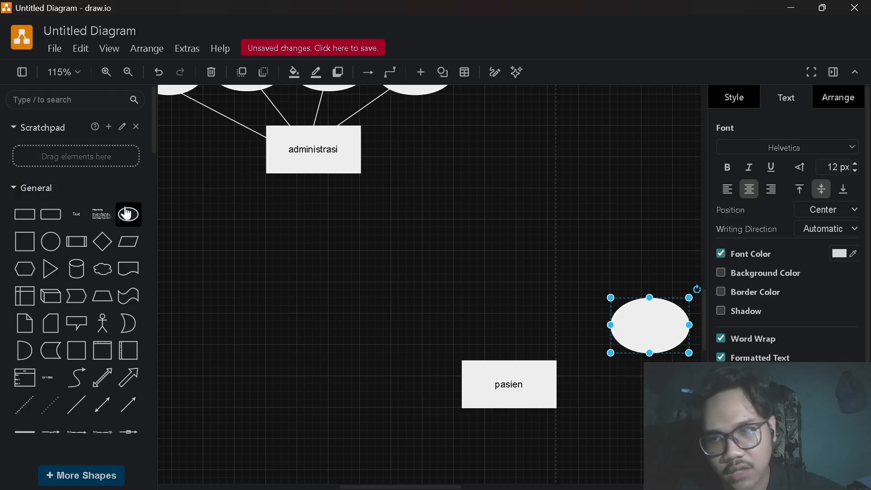
Add three more blank ellipses near the pasien entity, one below and two above the existing blank one
drag(129, 214, 607, 379)
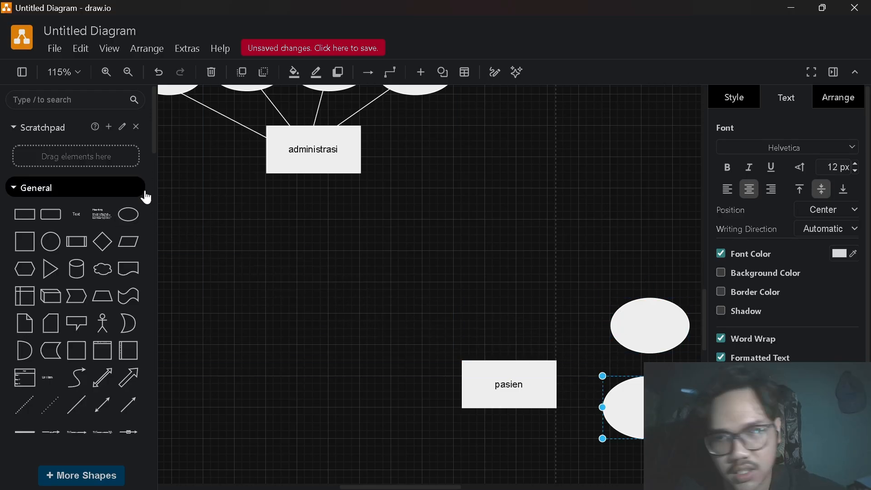
drag(128, 214, 601, 227)
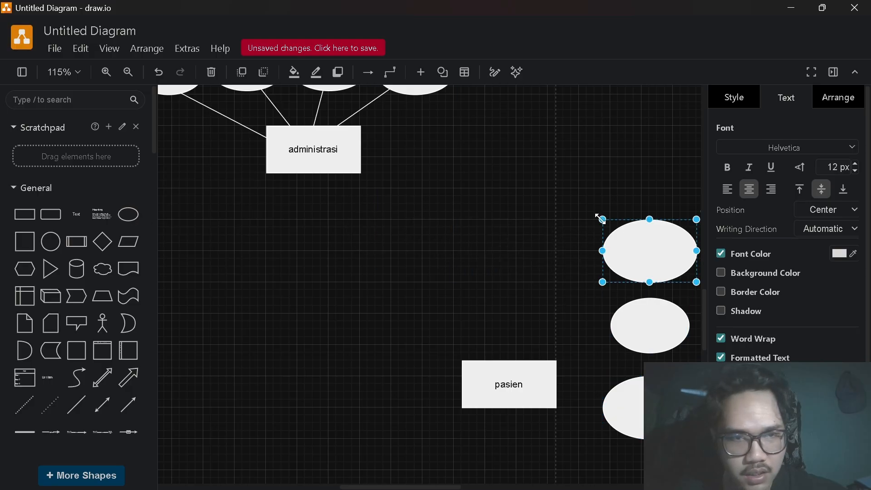
drag(128, 214, 626, 156)
Shrink the three lower blank ellipses beside pasien to roughly the size of the topmost one
click(623, 232)
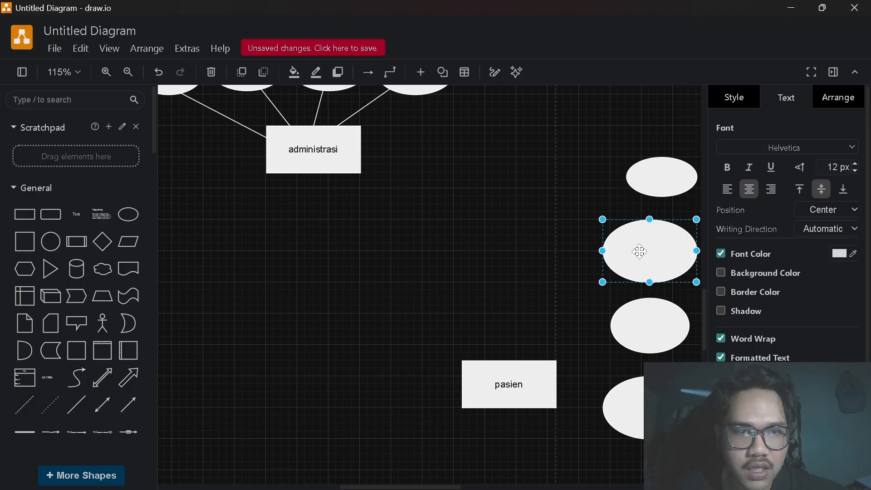
drag(603, 220, 625, 242)
click(666, 345)
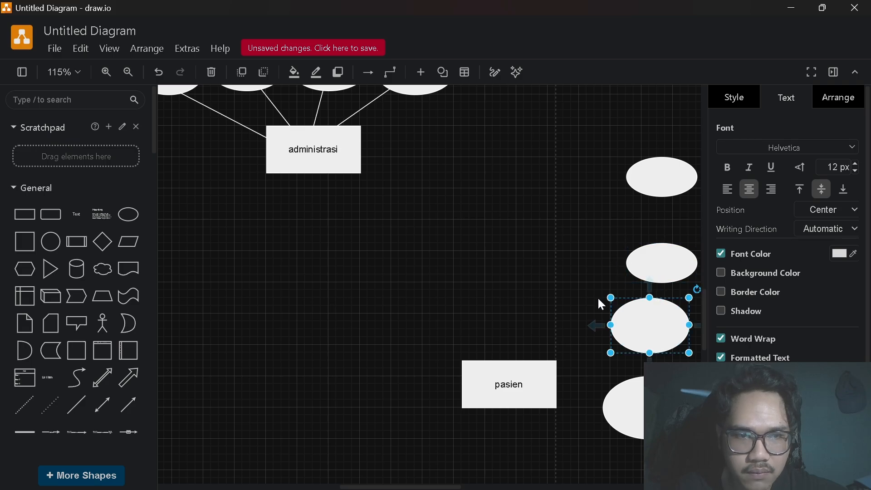
drag(609, 296, 625, 312)
click(636, 395)
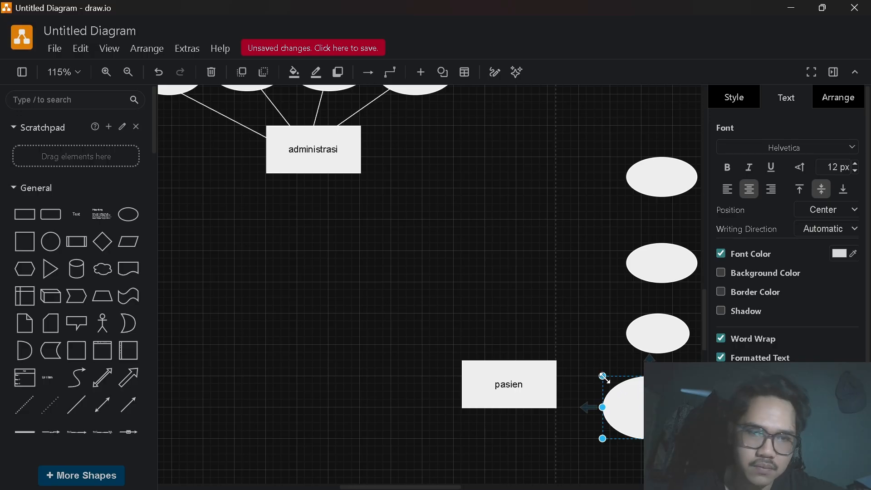
drag(603, 374, 635, 394)
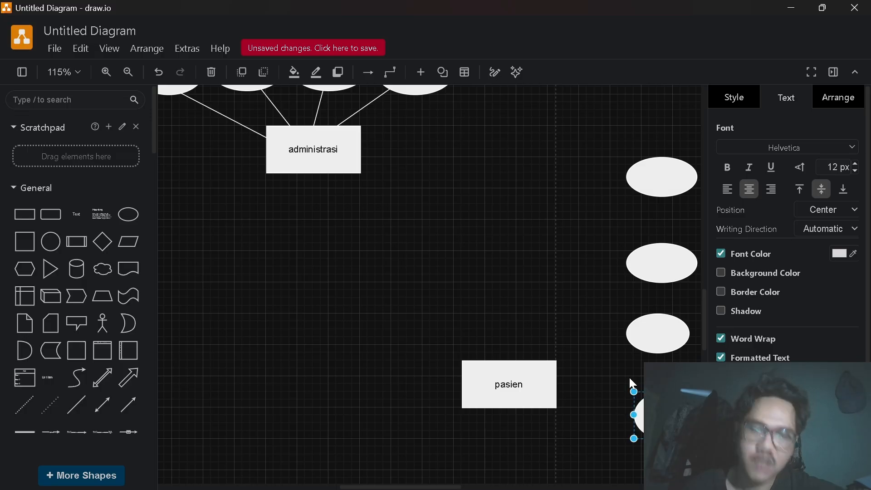
Move the lowest blank ellipse closer to the pasien entity and label it "id pasien"
click(639, 357)
drag(660, 420, 621, 438)
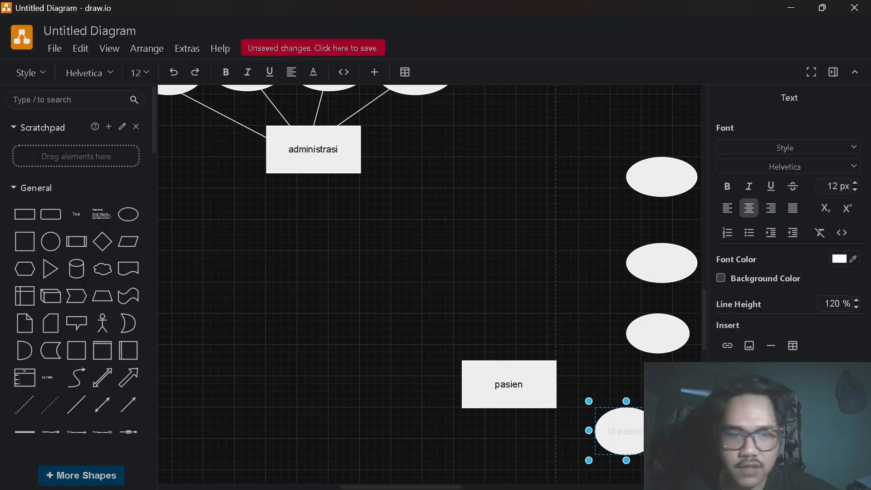
click(588, 344)
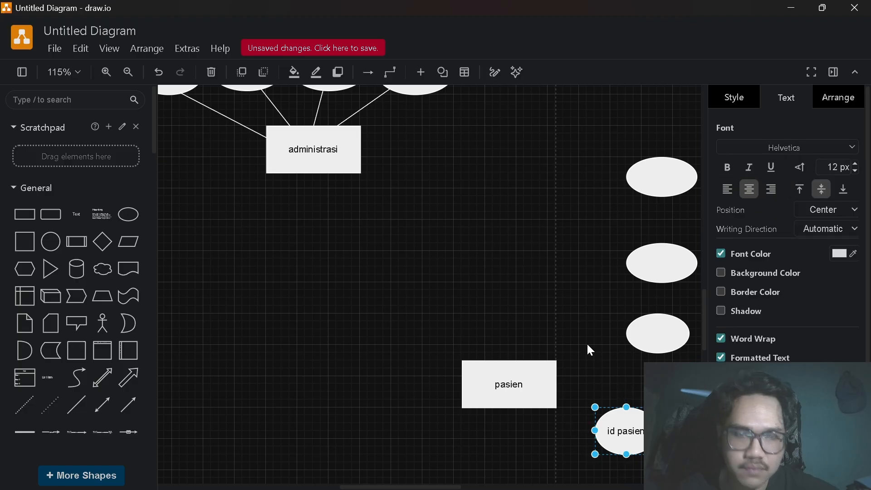
Label the two ellipses above id pasien "nama pasien" and "alamat", working upwards
click(648, 325)
double_click(654, 340)
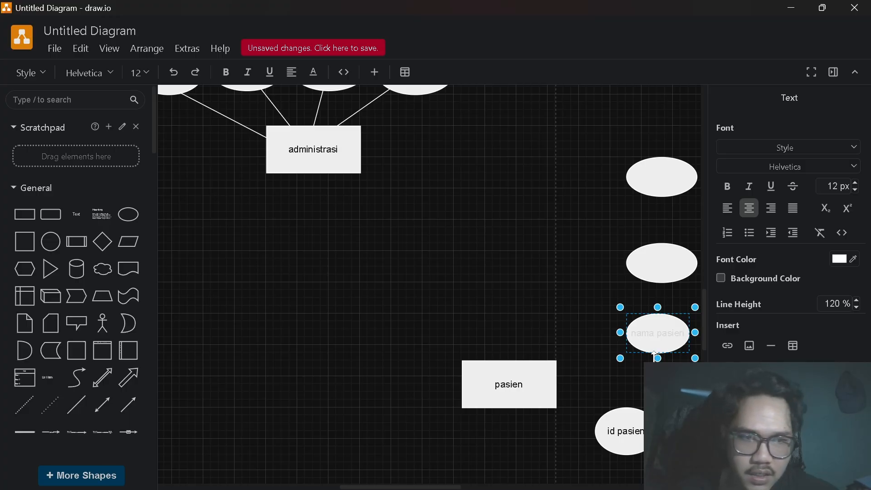
click(580, 314)
click(662, 266)
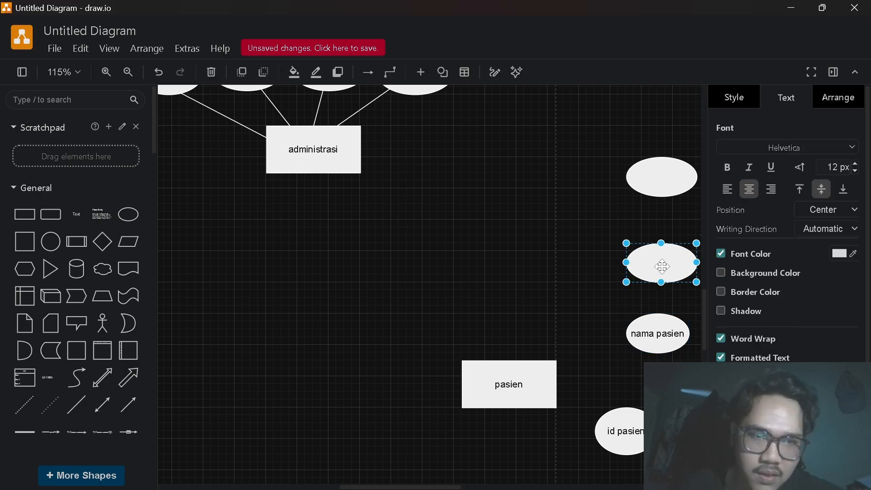
text(alama)
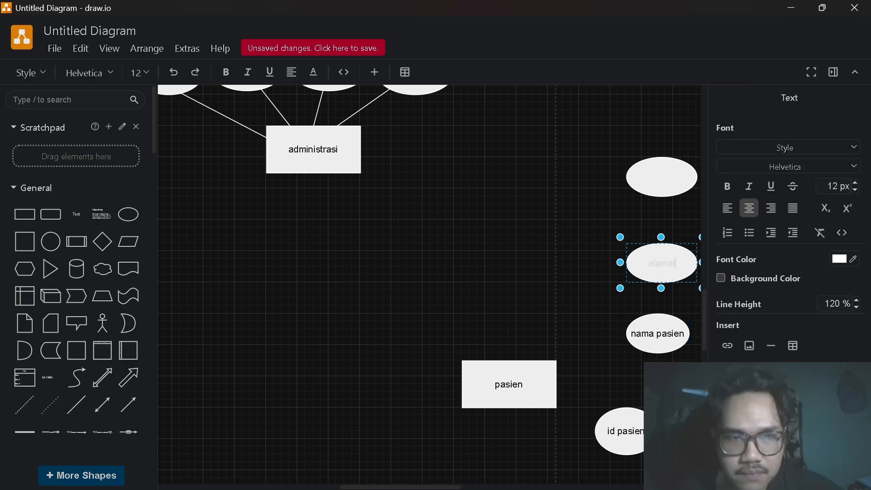
text(t)
click(597, 244)
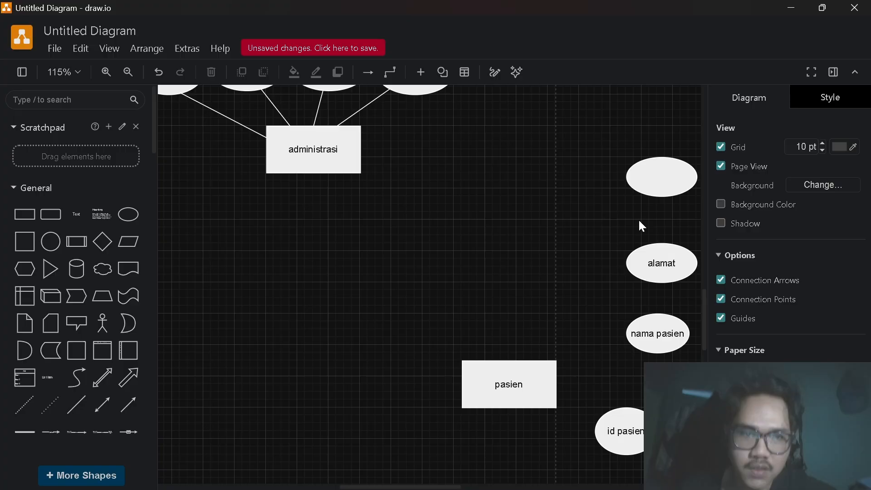
Label the topmost blank ellipse "jenis kelamin"
click(658, 181)
text(jenis kelam)
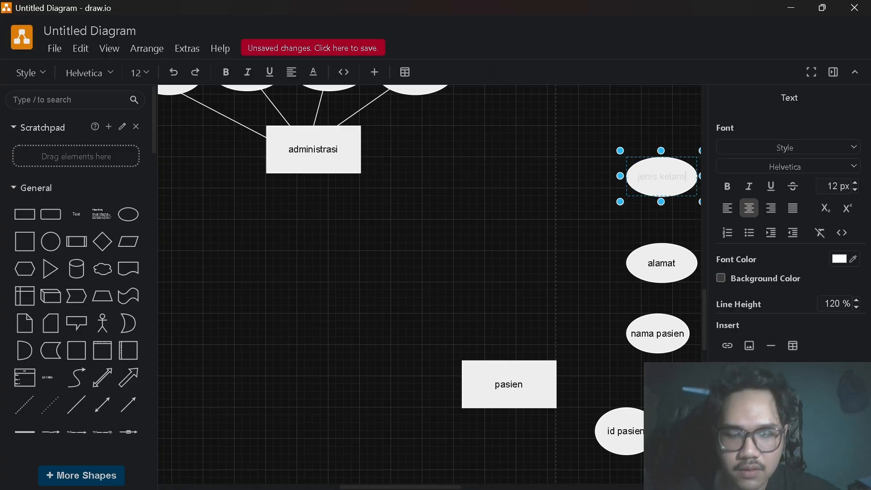
text(in)
click(597, 195)
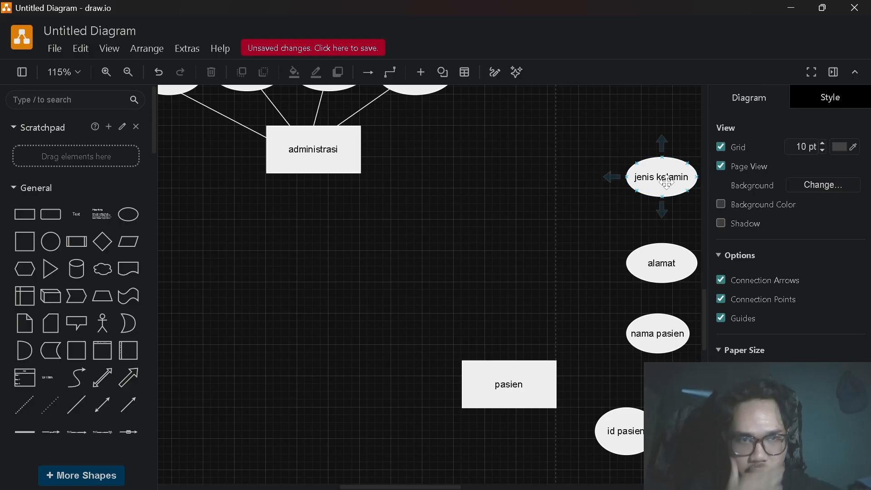
Arrange the attributes around pasien: nama pasien and jenis kelamin above it, alamat to its right and id pasien below
click(657, 194)
drag(658, 195, 589, 327)
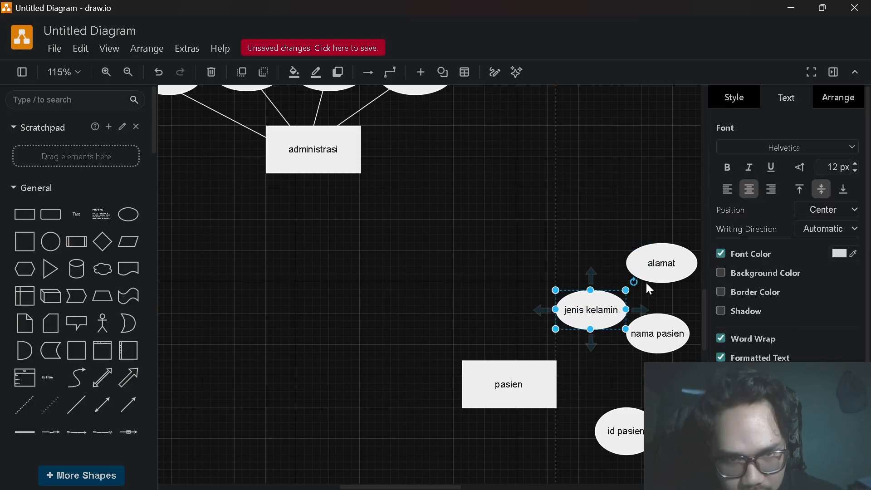
click(656, 271)
drag(656, 272, 592, 373)
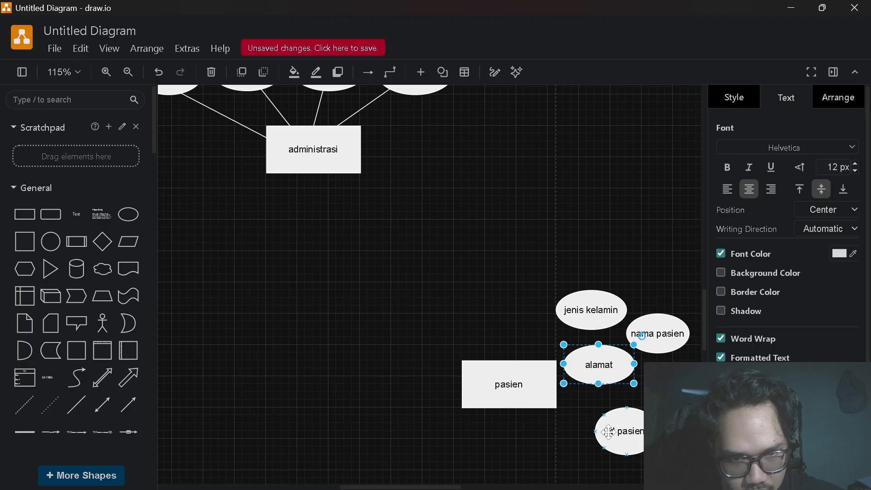
drag(608, 433, 553, 449)
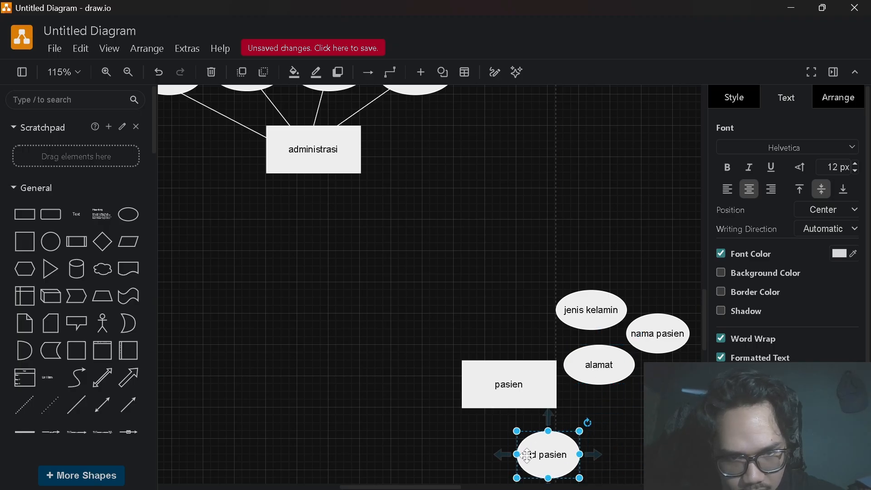
click(636, 336)
drag(637, 336, 496, 313)
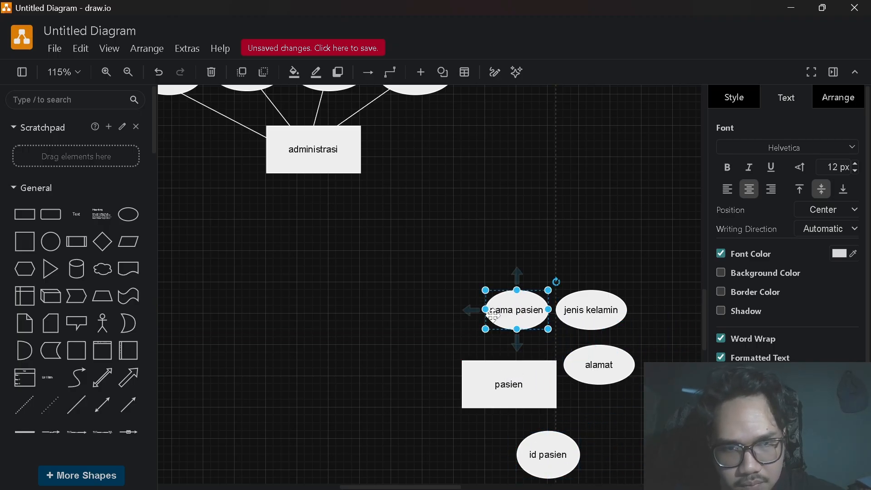
Connect pasien to the nama pasien ellipse with a straight connector and set its line end to None
drag(509, 360, 511, 313)
click(572, 345)
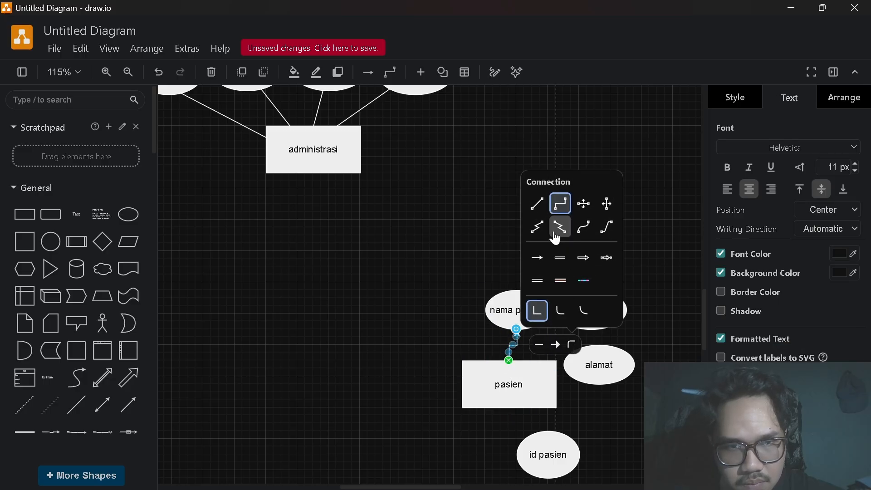
click(537, 204)
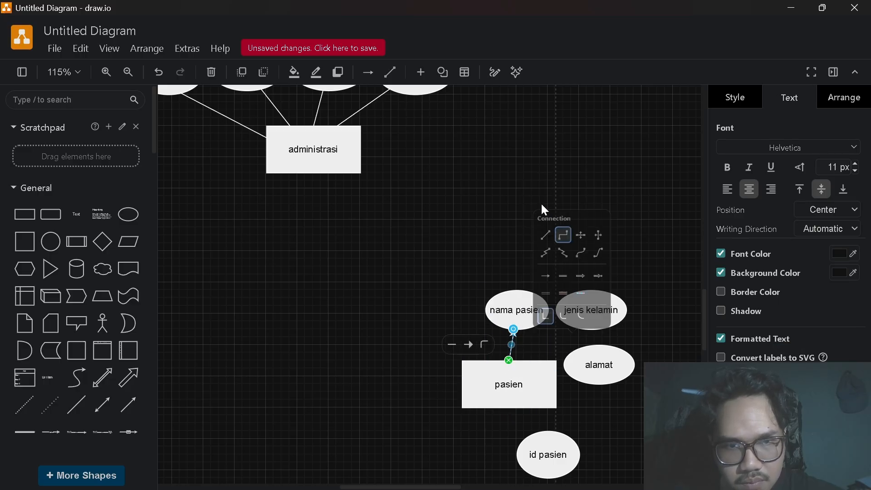
click(469, 345)
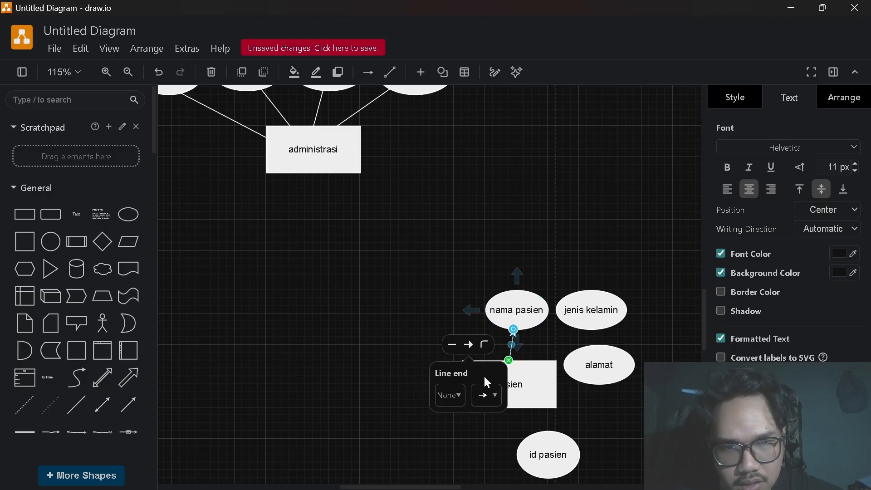
click(487, 393)
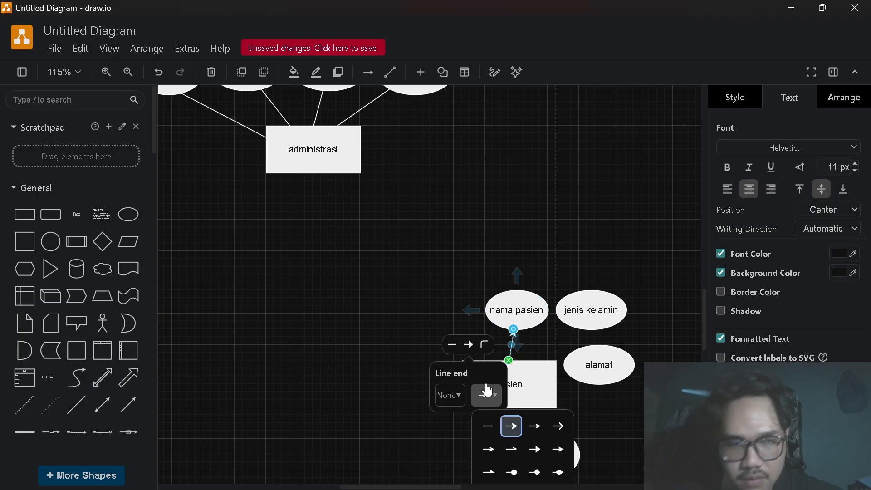
click(494, 428)
click(600, 423)
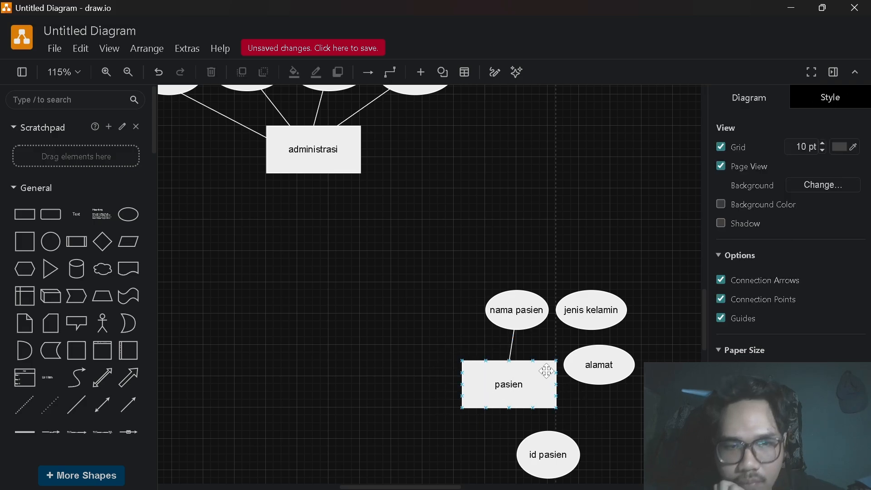
Link pasien to the jenis kelamin ellipse using a straight connector without an arrowhead
drag(533, 361, 564, 318)
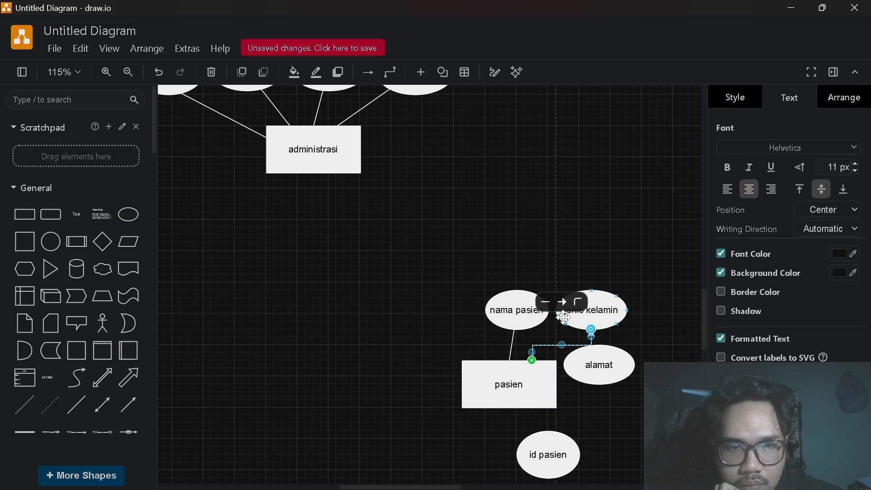
click(578, 303)
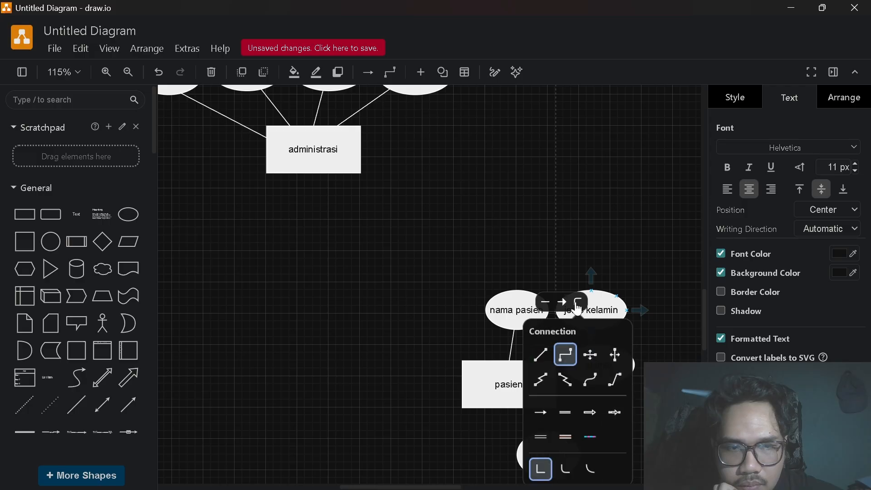
click(546, 352)
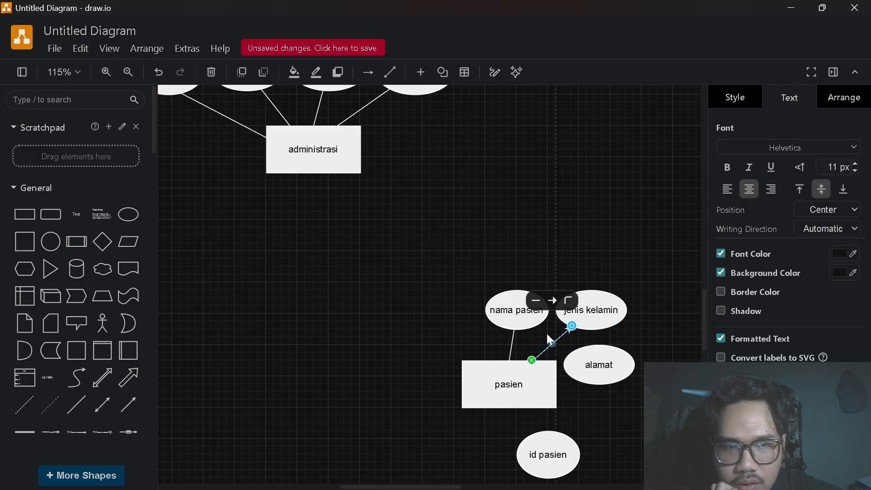
click(553, 305)
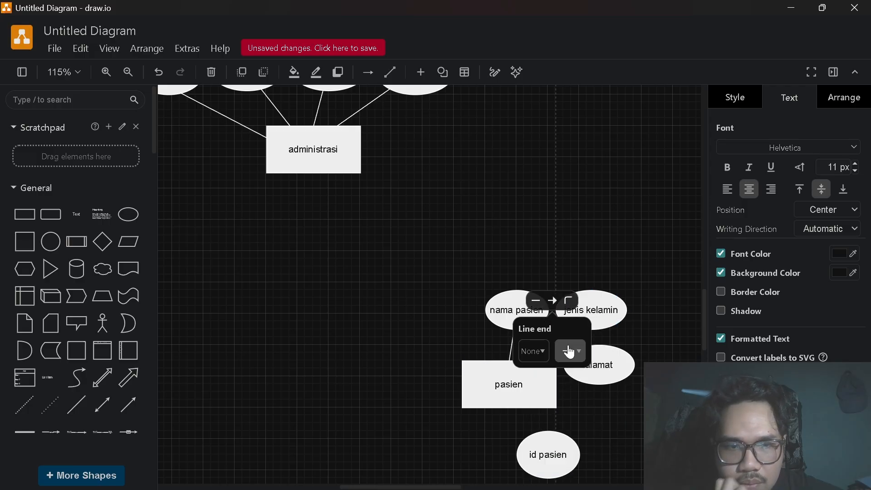
click(571, 351)
click(572, 382)
click(605, 429)
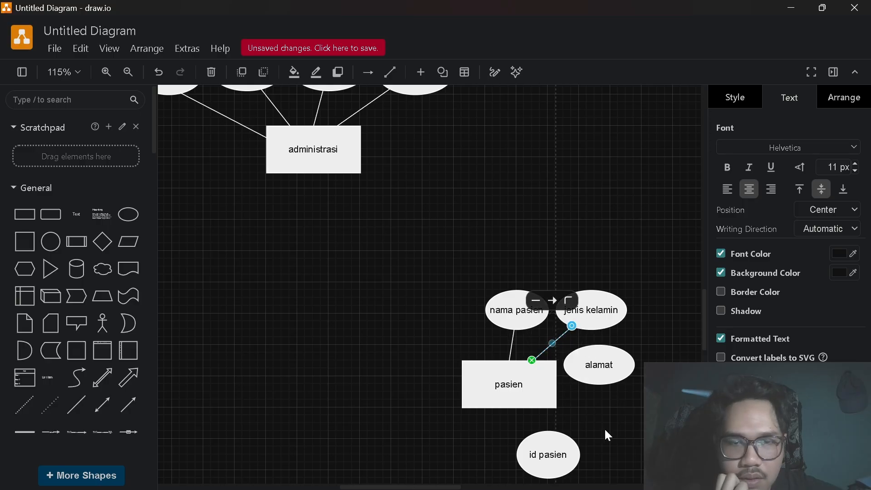
click(604, 428)
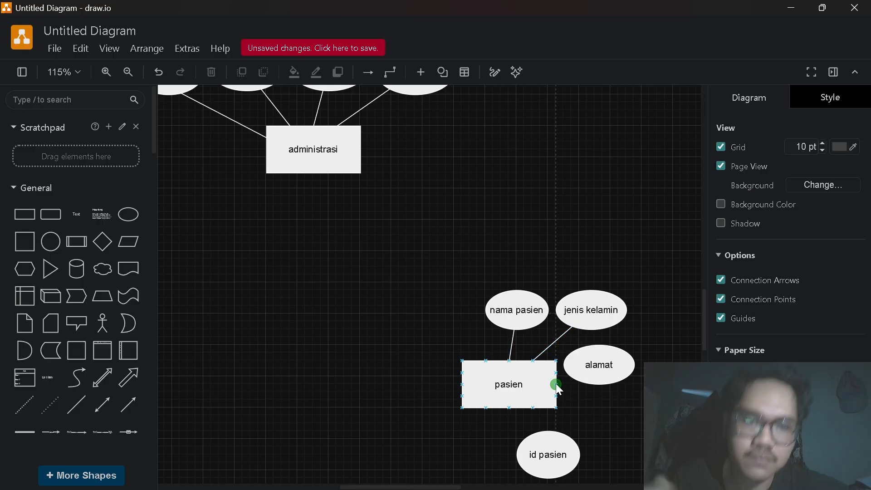
click(554, 384)
click(601, 399)
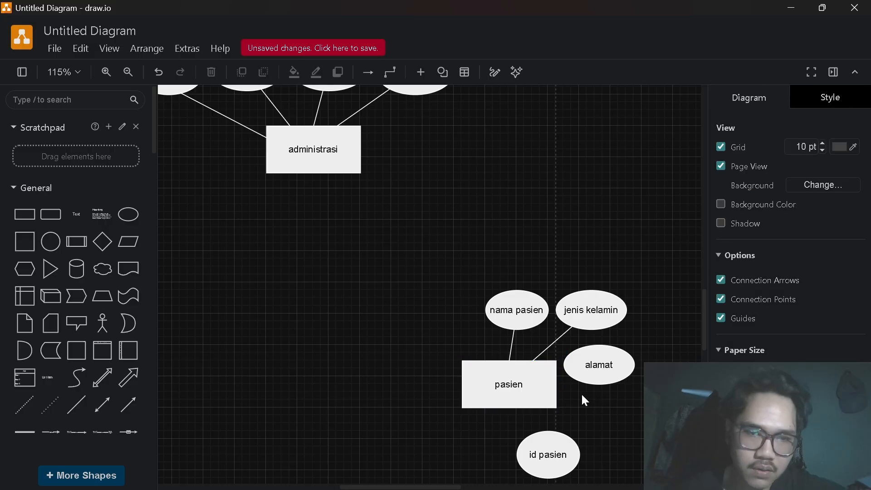
click(554, 385)
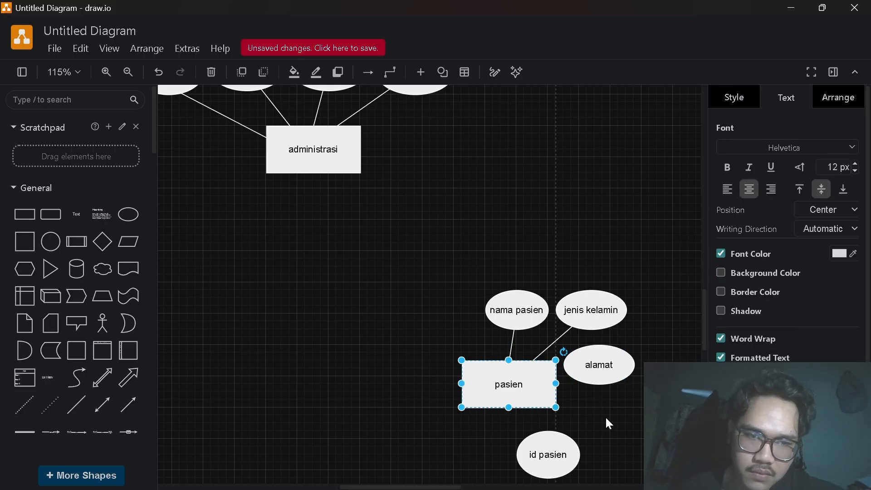
click(606, 416)
scroll(605, 414, up, 3)
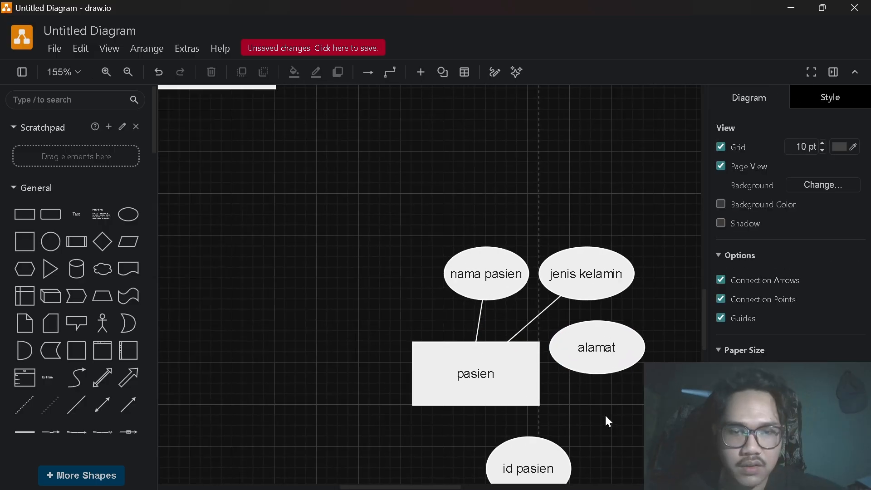
click(538, 371)
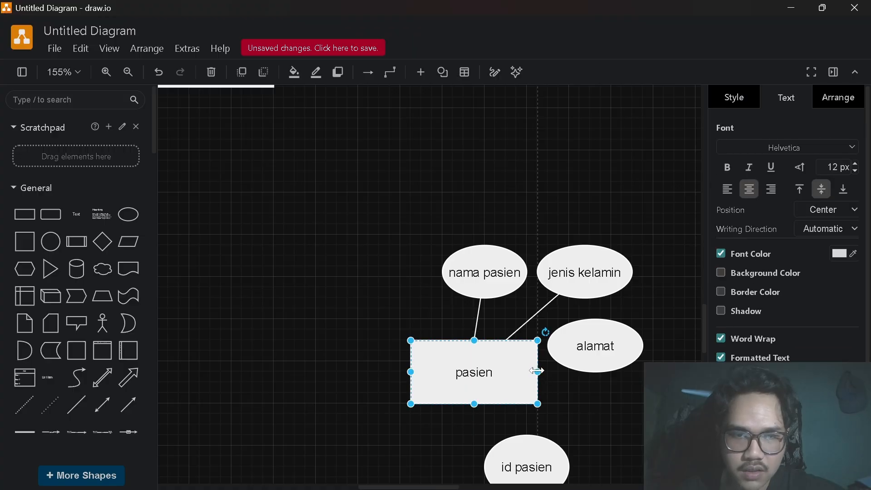
click(563, 385)
Connect pasien to the alamat ellipse with a straight connector and set its line end to None
mouse_move(536, 370)
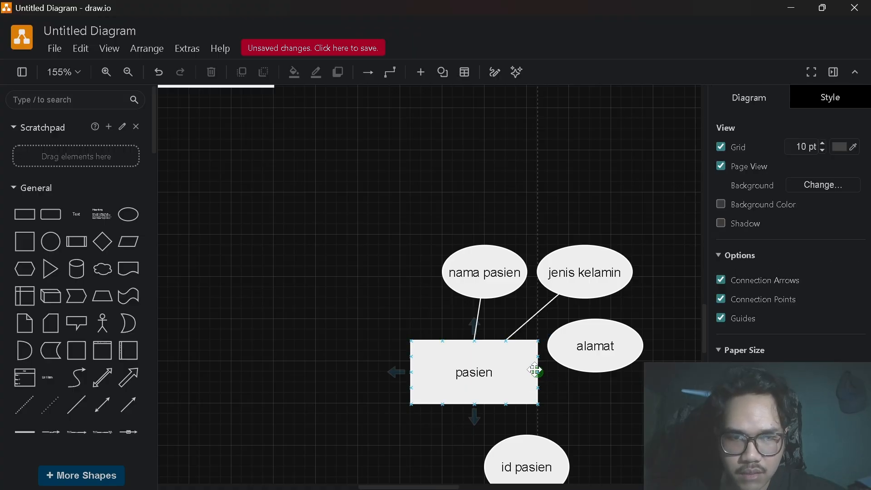
drag(539, 377, 560, 350)
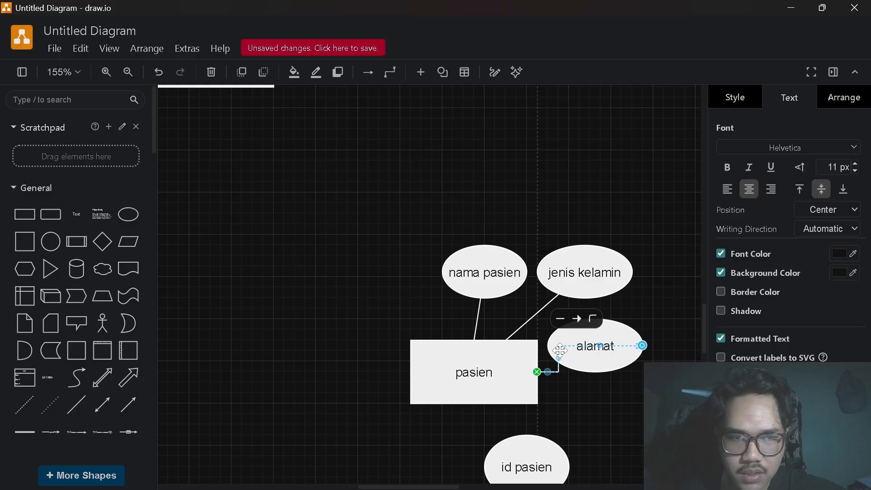
click(593, 323)
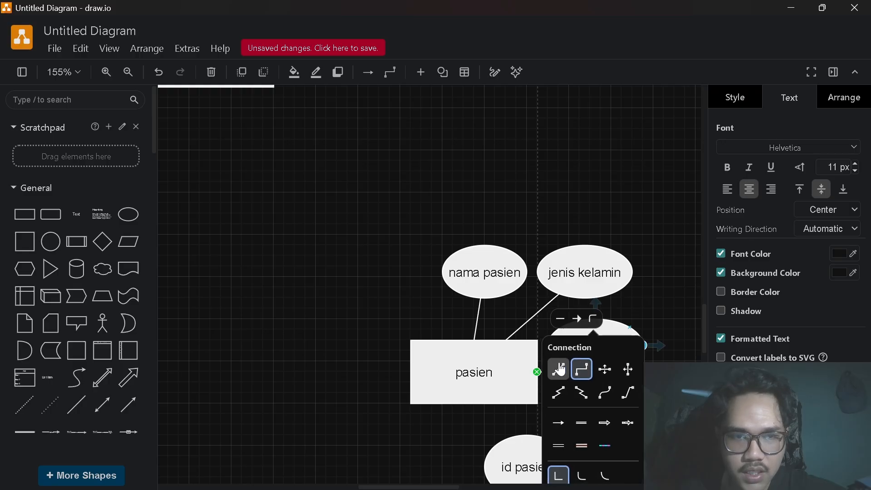
click(560, 365)
click(547, 335)
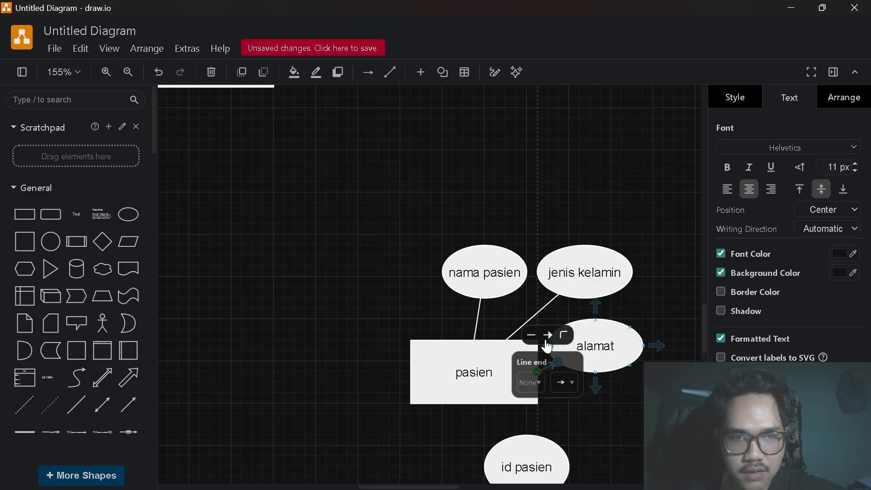
click(566, 387)
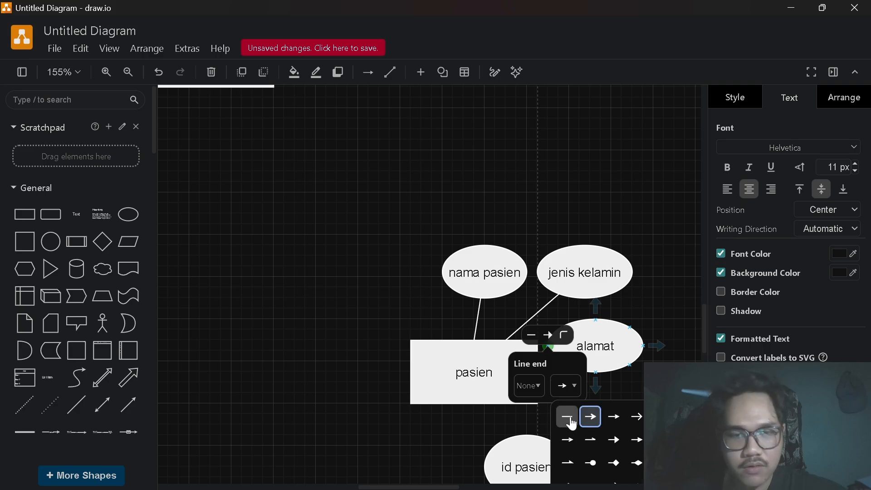
click(567, 417)
click(579, 437)
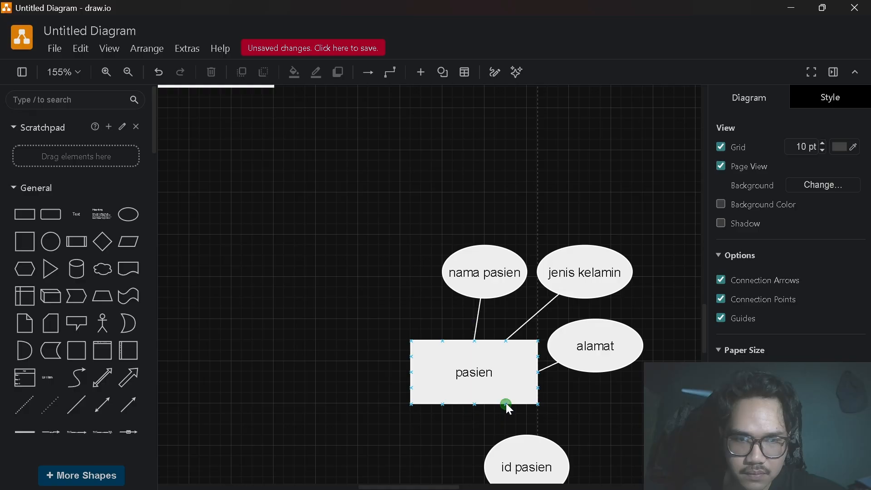
Link the underside of pasien to the id pasien ellipse using a straight connector with line end None
drag(505, 403, 537, 438)
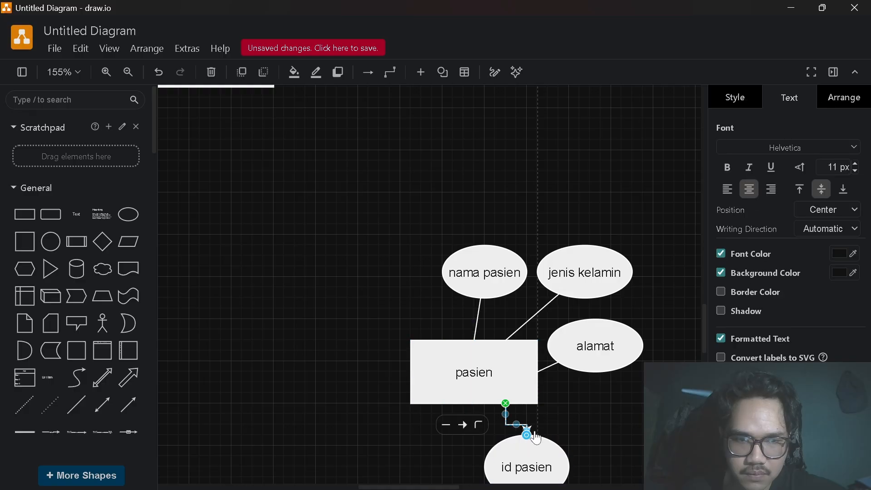
click(479, 426)
click(441, 282)
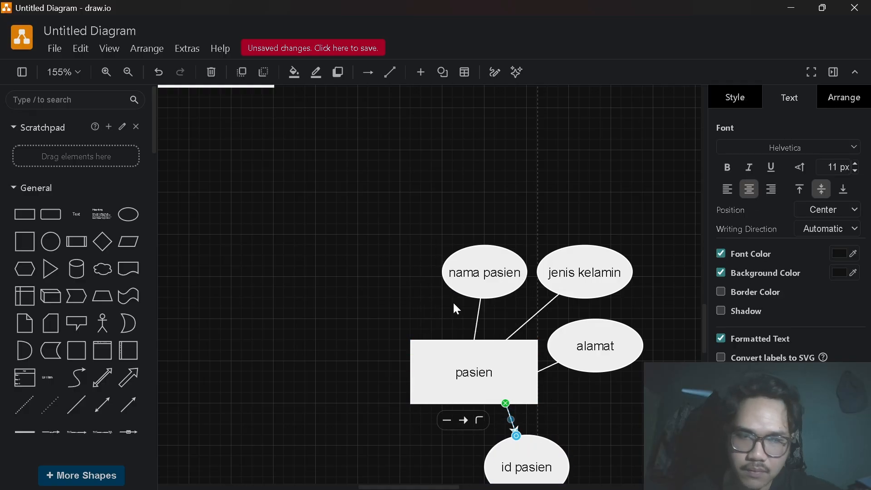
click(469, 429)
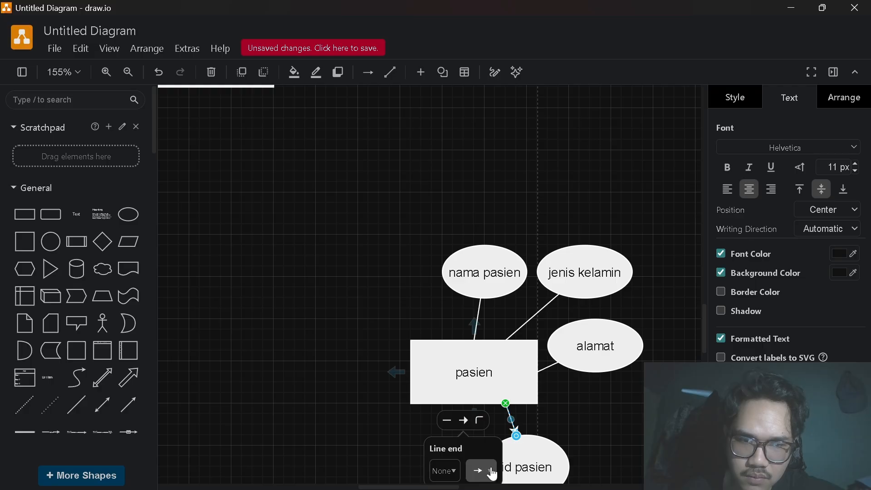
scroll(493, 475, down, 1)
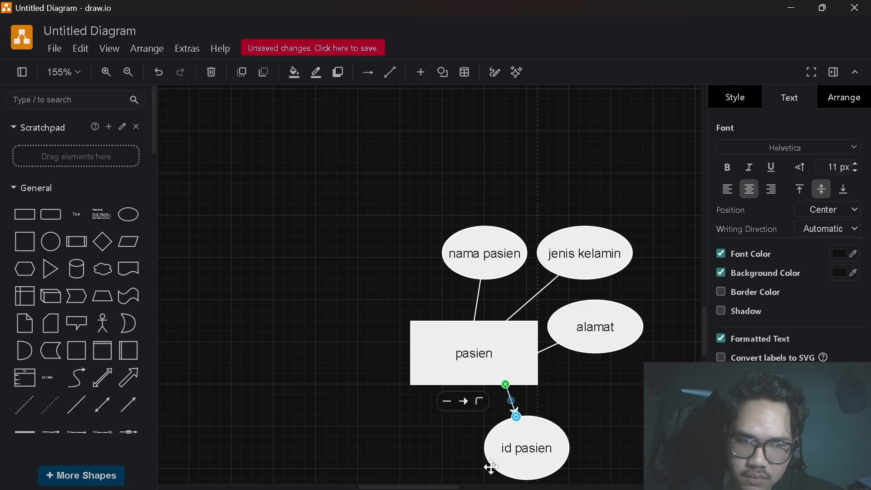
click(465, 404)
click(482, 452)
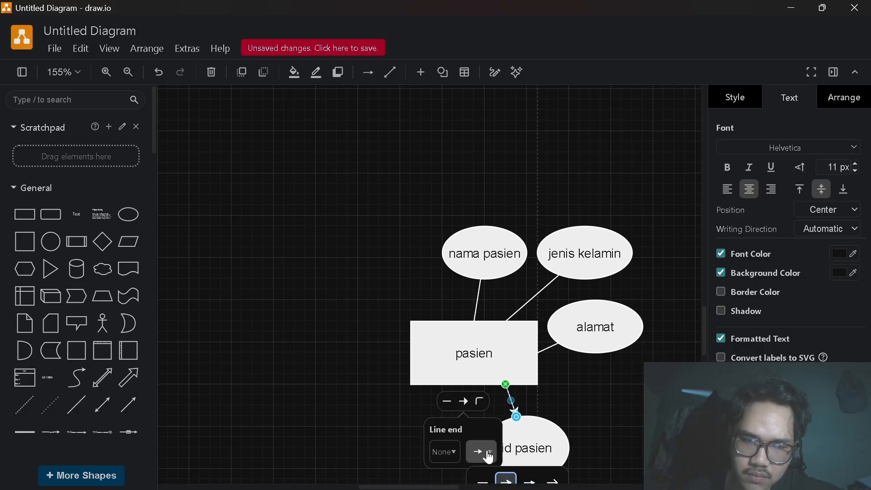
click(480, 485)
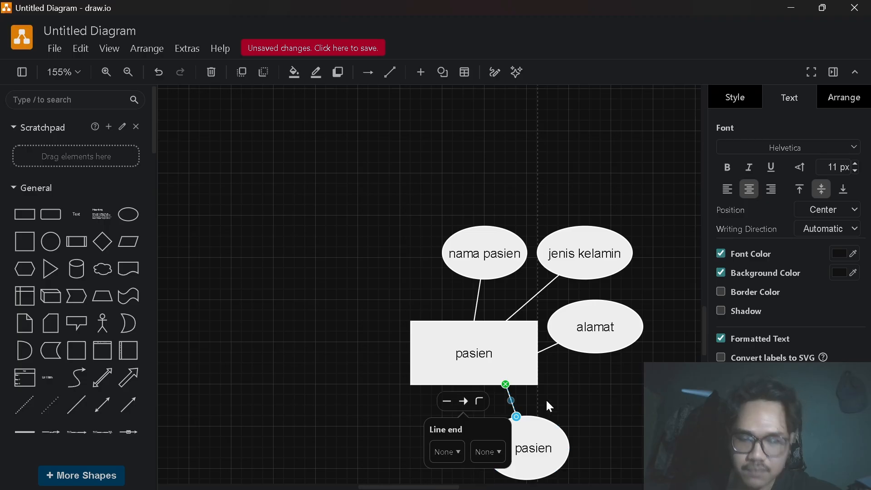
click(583, 399)
Shift dokter slightly right and spread its attributes: nama doktor level with it, spesialis / bidang and jam kerja further below
scroll(583, 399, down, 4)
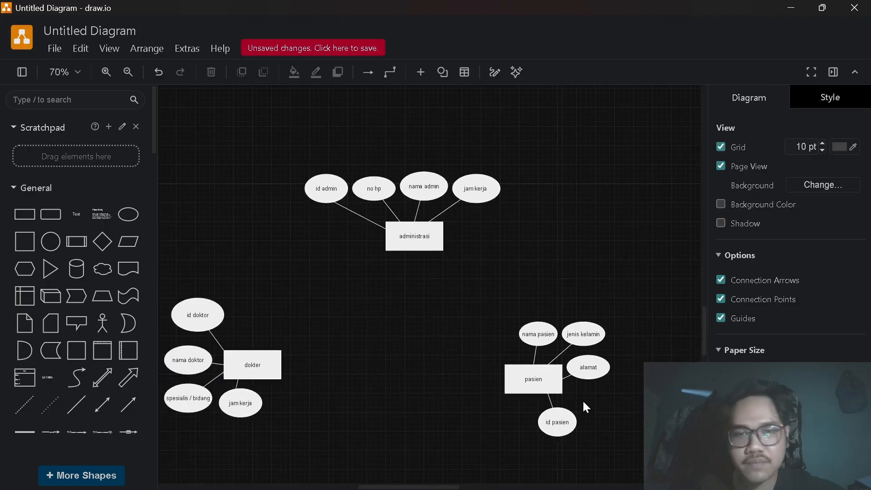
scroll(583, 399, down, 1)
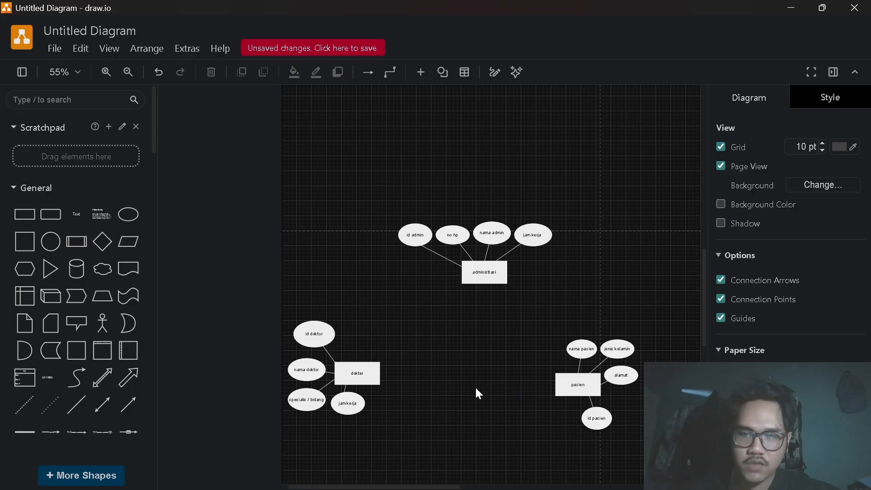
drag(371, 382, 391, 391)
mouse_move(347, 410)
mouse_down()
mouse_move(359, 422)
mouse_move(346, 404)
mouse_up()
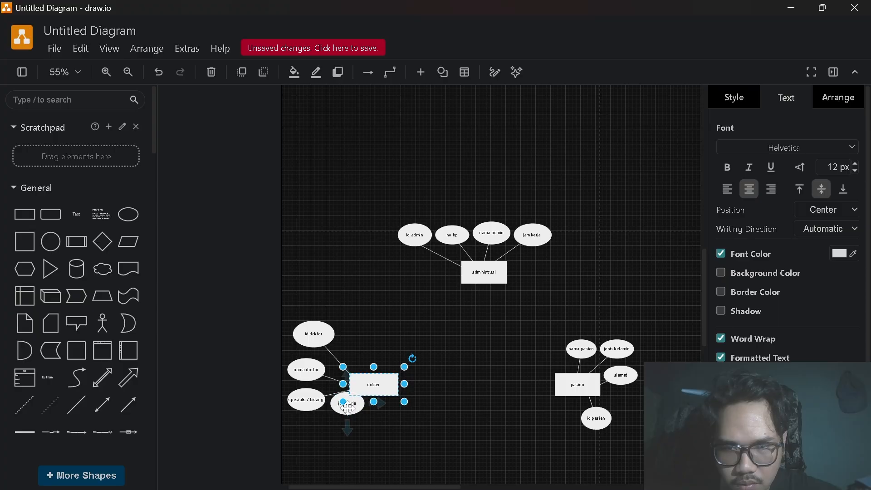
drag(293, 396, 298, 437)
drag(347, 404, 376, 455)
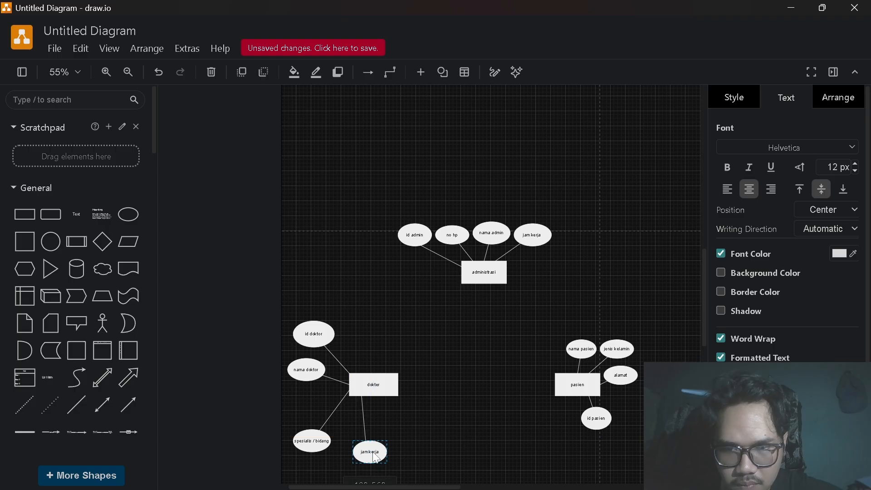
click(305, 376)
drag(305, 376, 300, 391)
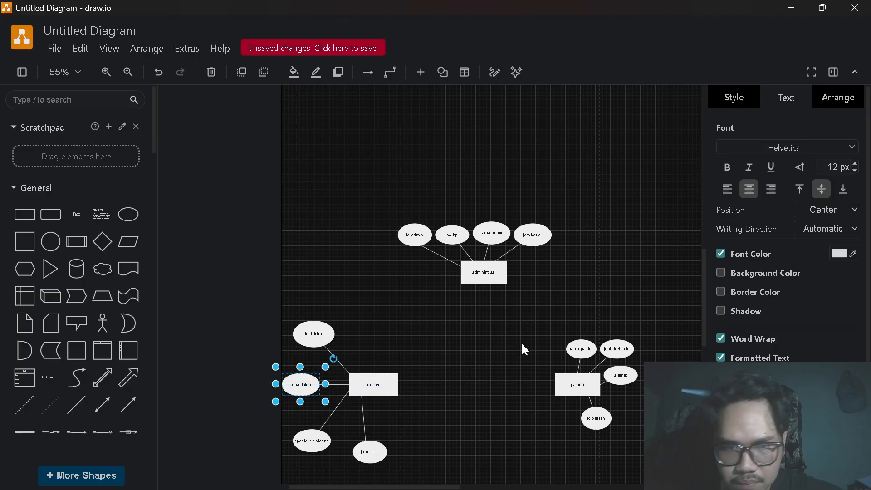
Spread the attributes around pasien: nama pasien higher, jenis kelamin to its right, alamat at the lower right and id pasien further below
drag(581, 350, 640, 439)
drag(599, 418, 596, 452)
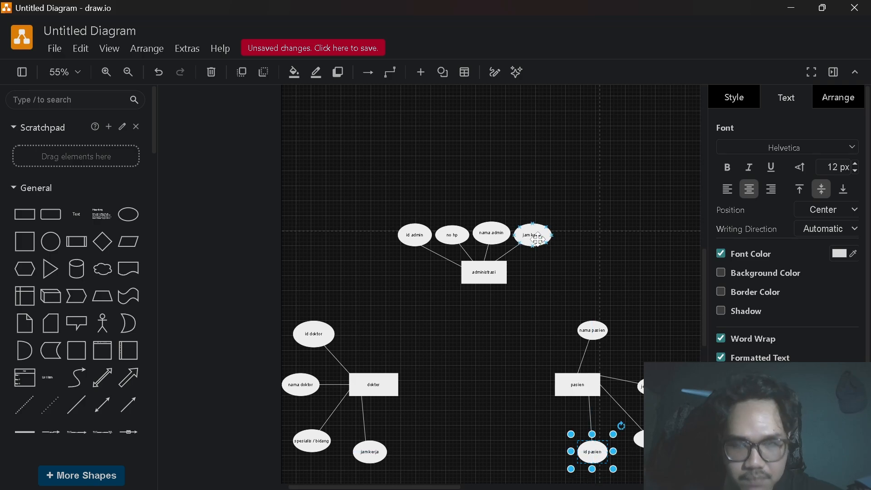
Nudge administrasi down and left, and fan out id admin, no hp, nama admin and jam kerja in a wider arc above it
click(486, 275)
mouse_move(488, 275)
mouse_down()
mouse_move(468, 281)
mouse_move(482, 287)
mouse_up()
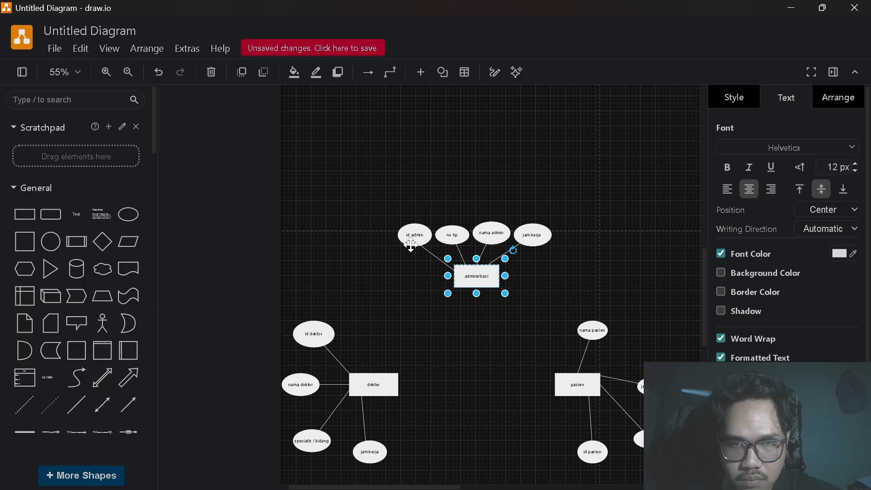
drag(411, 243, 374, 203)
click(452, 235)
drag(452, 234, 452, 185)
drag(492, 228, 511, 182)
click(529, 229)
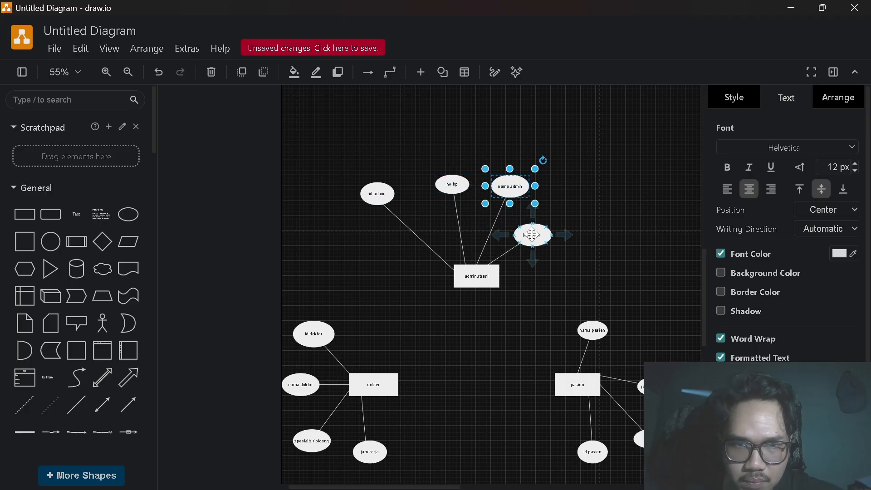
drag(536, 244, 586, 201)
click(629, 258)
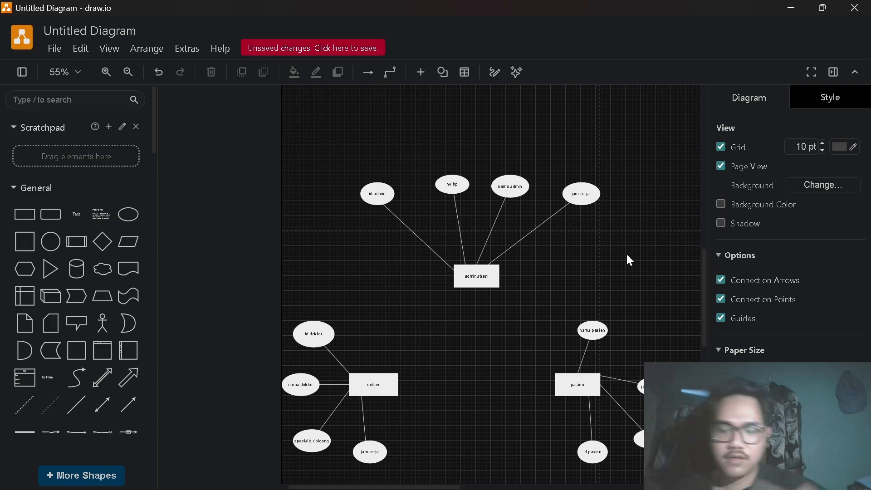
Switch to basis data.docx in Word and review the table of relationships between Dokter, Pasien and Administrator
key(alt+Tab)
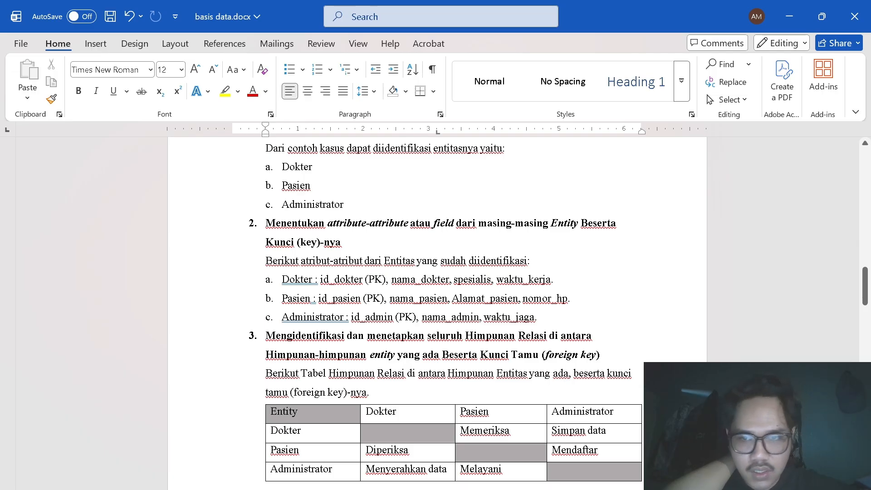
scroll(454, 313, down, 2)
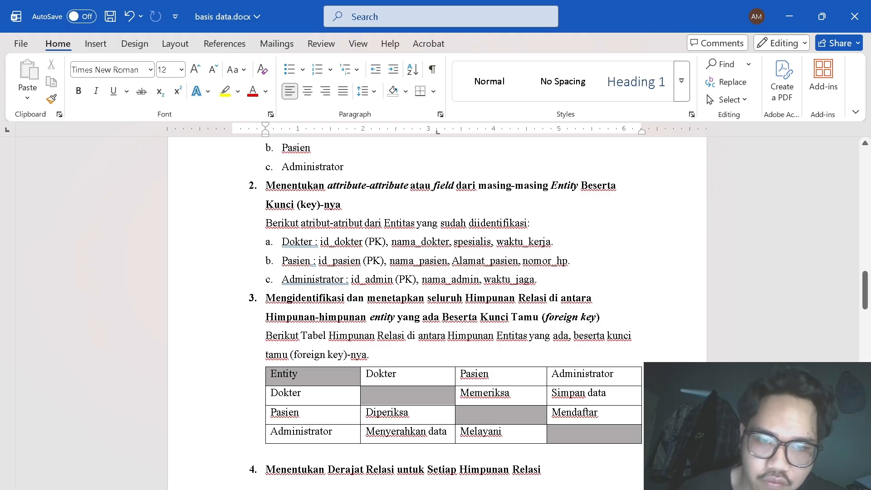
scroll(454, 272, down, 3)
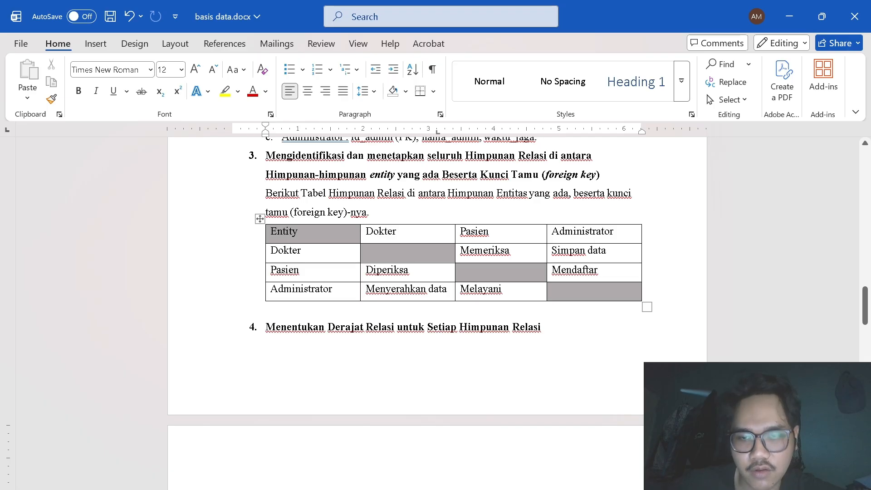
scroll(454, 272, down, 1)
scroll(537, 286, up, 1)
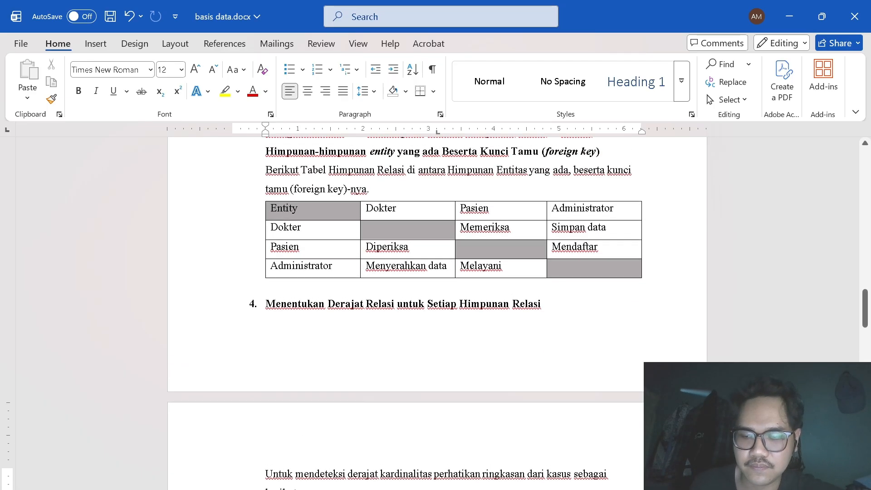
Switch to draw.io, place an Entity Relation Relationship diamond between administrasi and dokter, and nudge pasien slightly left
key(alt+Tab)
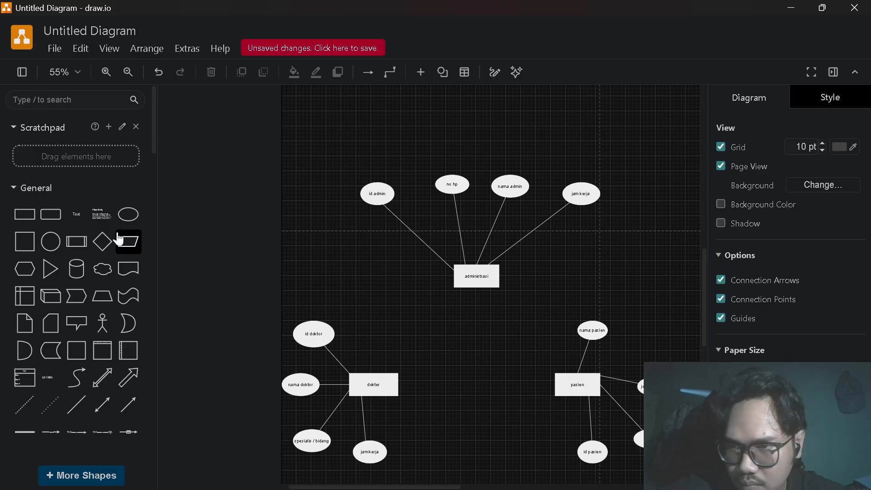
mouse_move(104, 244)
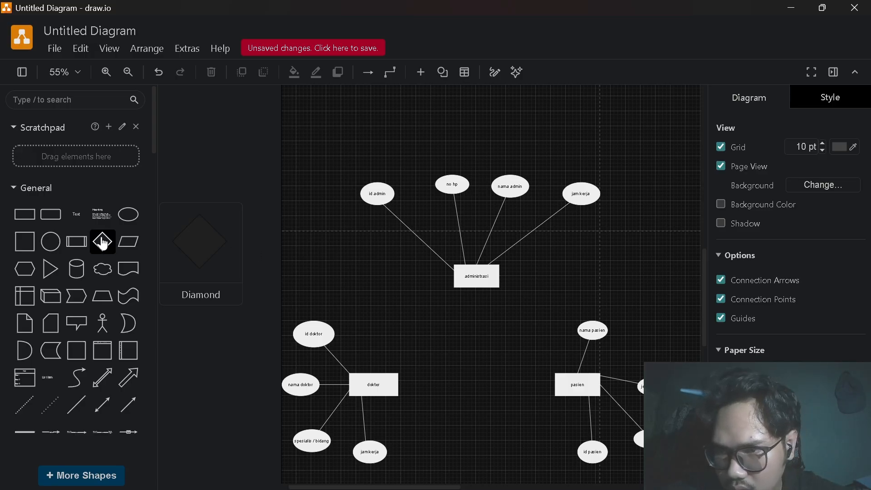
mouse_move(104, 350)
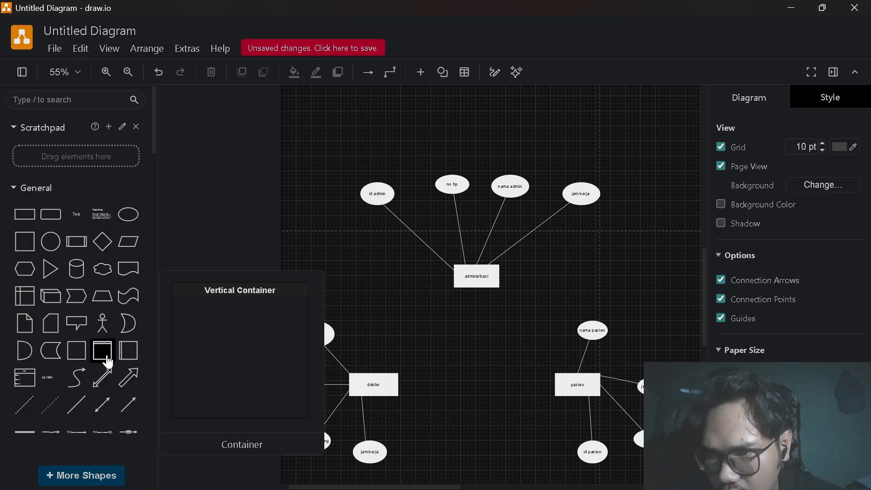
scroll(109, 363, down, 2)
scroll(108, 362, down, 3)
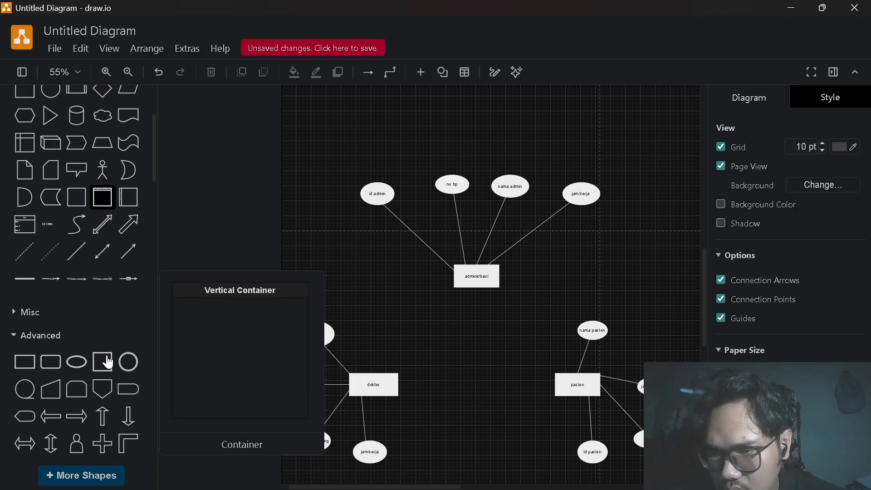
scroll(108, 362, up, 2)
scroll(108, 362, up, 3)
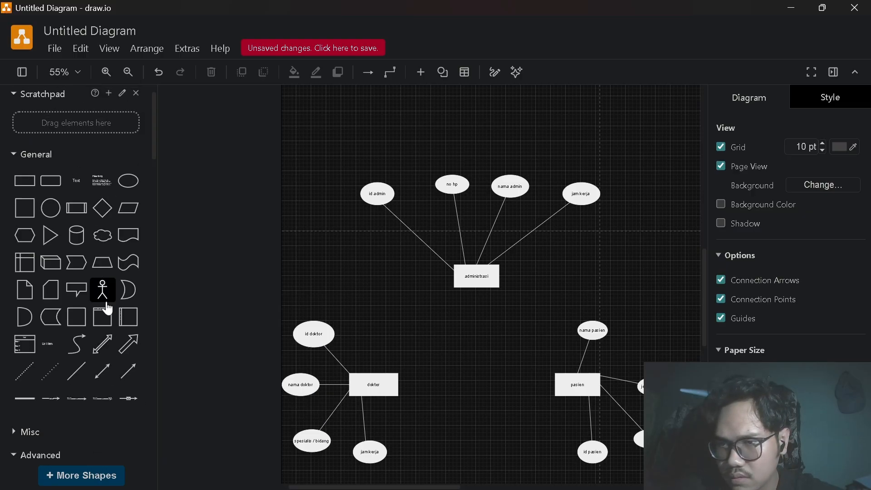
scroll(107, 300, down, 5)
scroll(108, 303, down, 15)
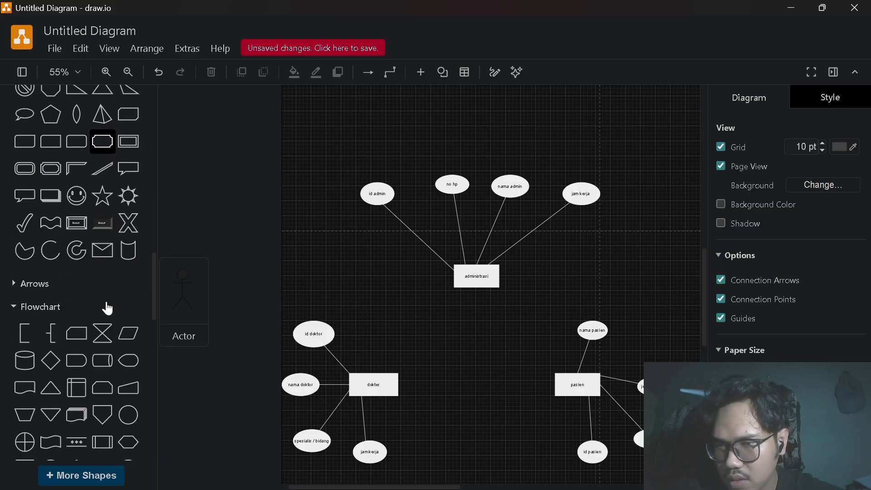
scroll(108, 310, down, 2)
scroll(108, 310, up, 3)
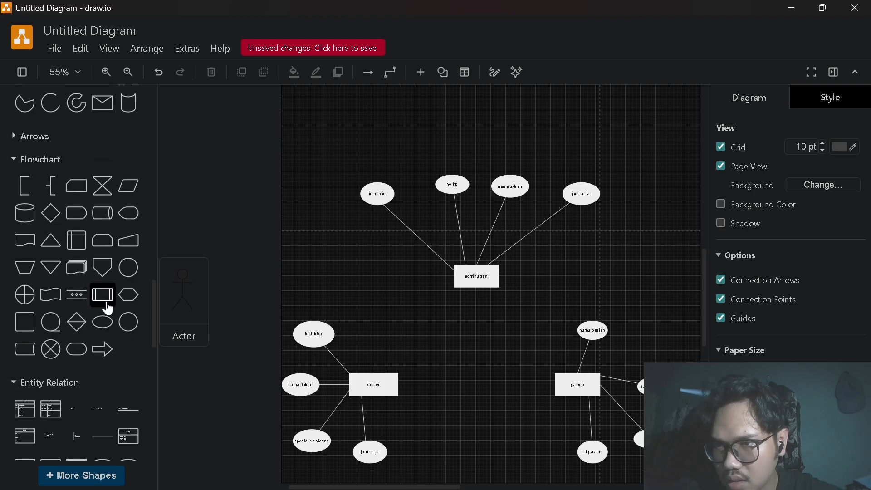
scroll(108, 309, down, 12)
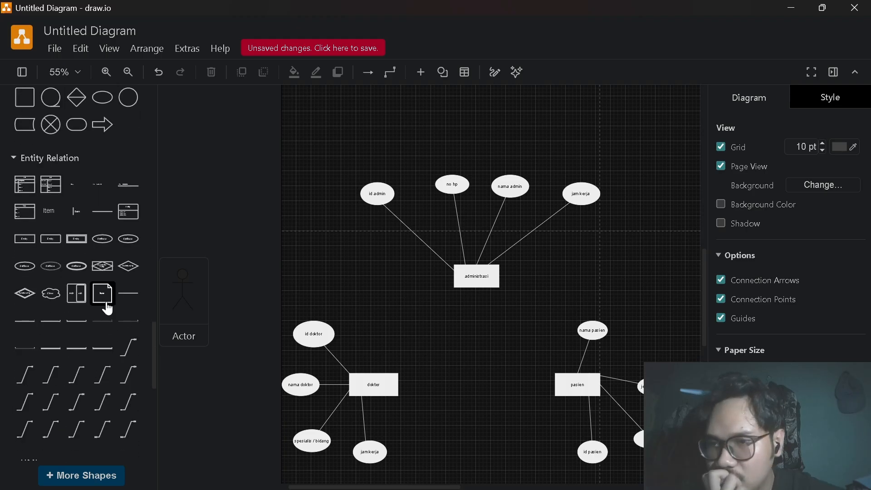
scroll(108, 309, up, 1)
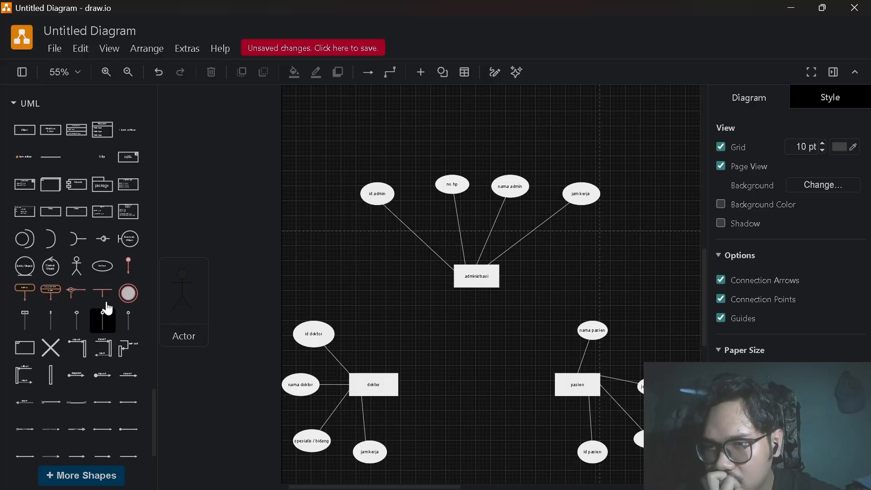
scroll(108, 310, down, 1)
scroll(108, 310, up, 2)
scroll(108, 309, up, 8)
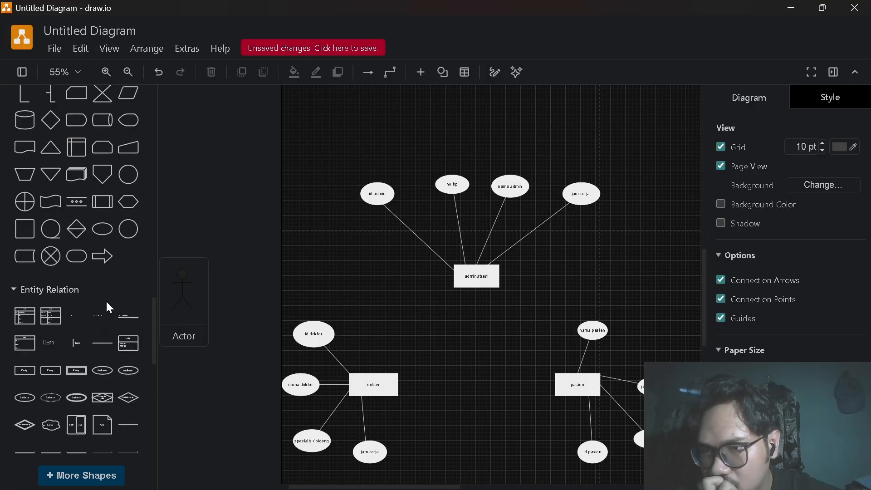
mouse_move(135, 405)
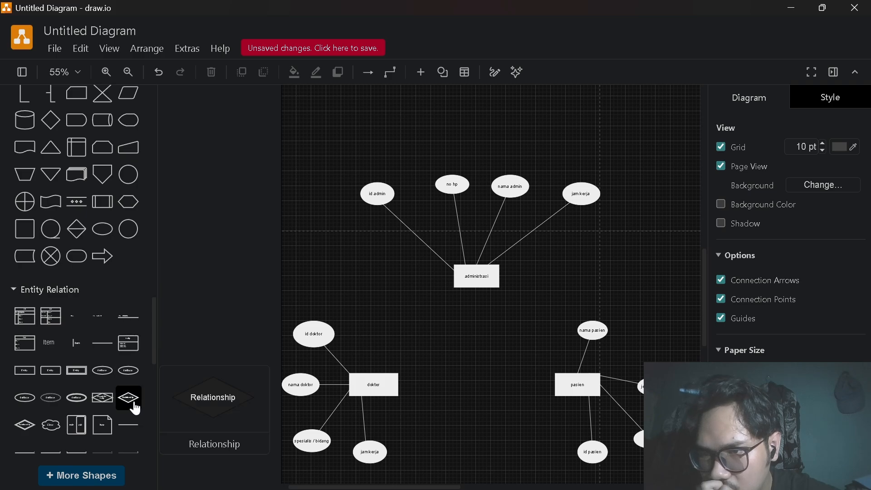
drag(135, 406, 366, 305)
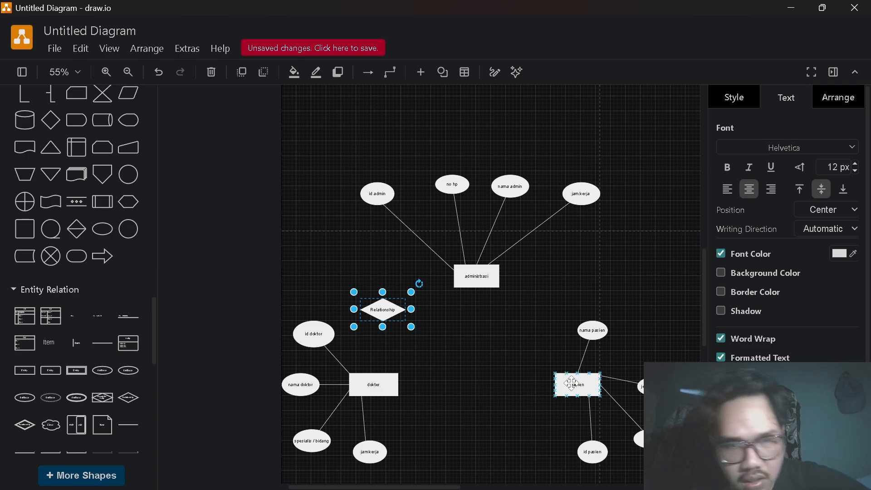
mouse_move(571, 384)
mouse_down()
mouse_move(565, 388)
mouse_move(573, 387)
mouse_up()
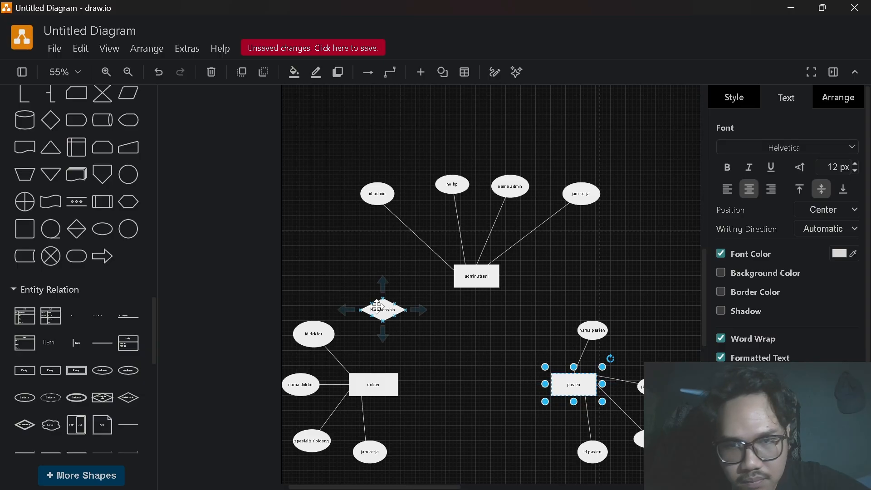
drag(377, 309, 392, 315)
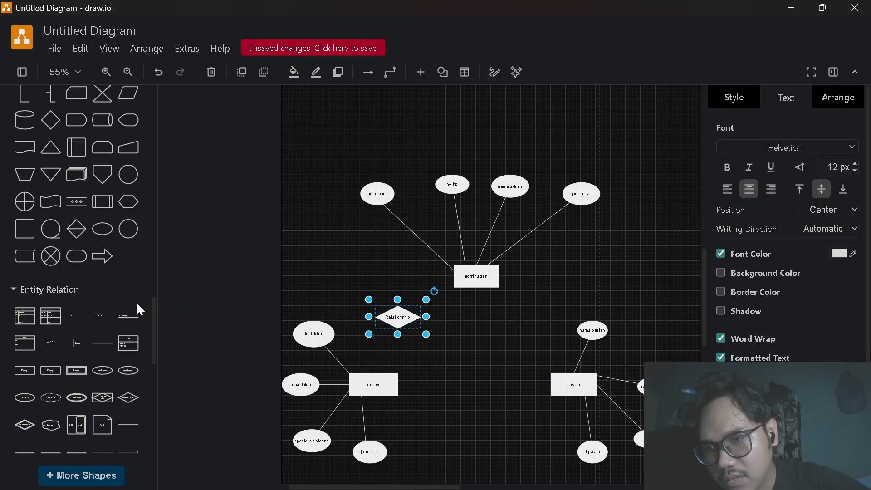
Add a second Relationship diamond between administrasi and pasien, level with the first one
scroll(122, 270, down, 5)
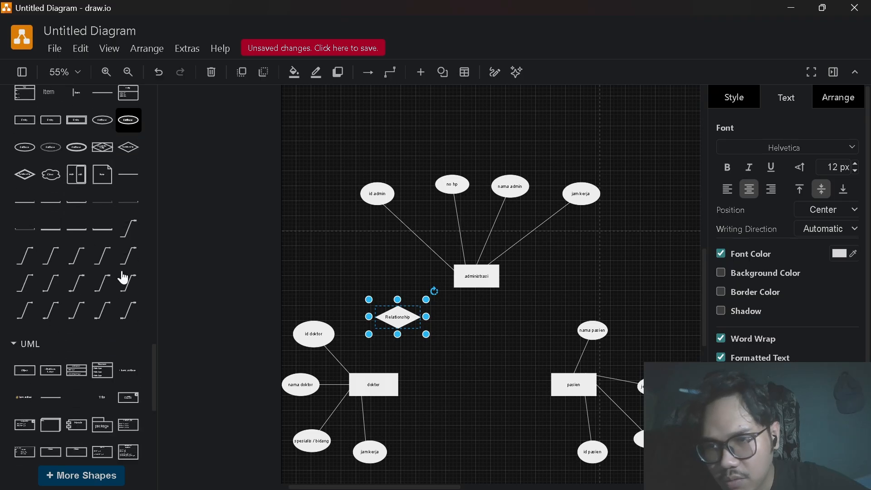
scroll(120, 276, down, 3)
scroll(121, 350, up, 5)
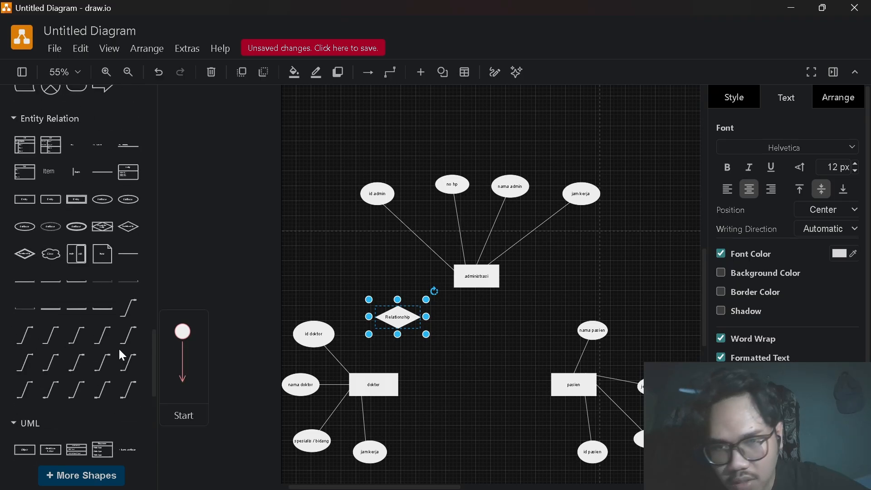
scroll(121, 354, up, 3)
scroll(120, 353, up, 2)
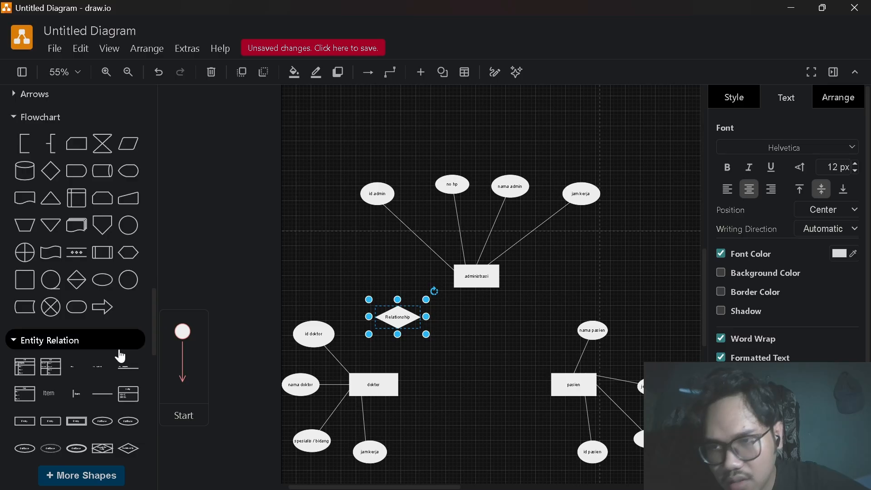
scroll(121, 356, up, 7)
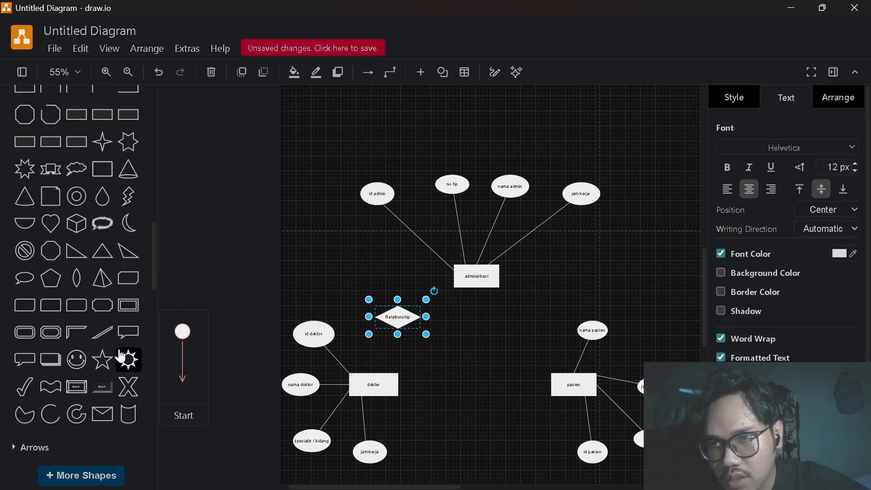
scroll(121, 357, up, 9)
scroll(119, 350, down, 4)
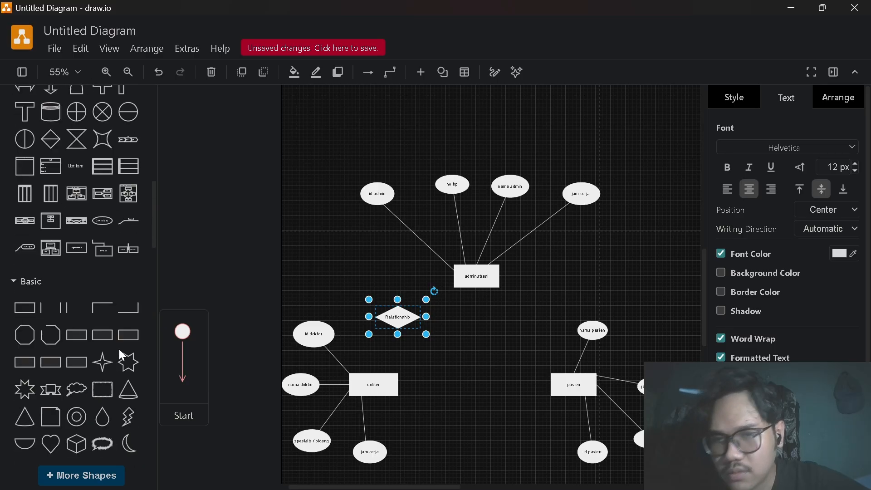
scroll(119, 349, down, 7)
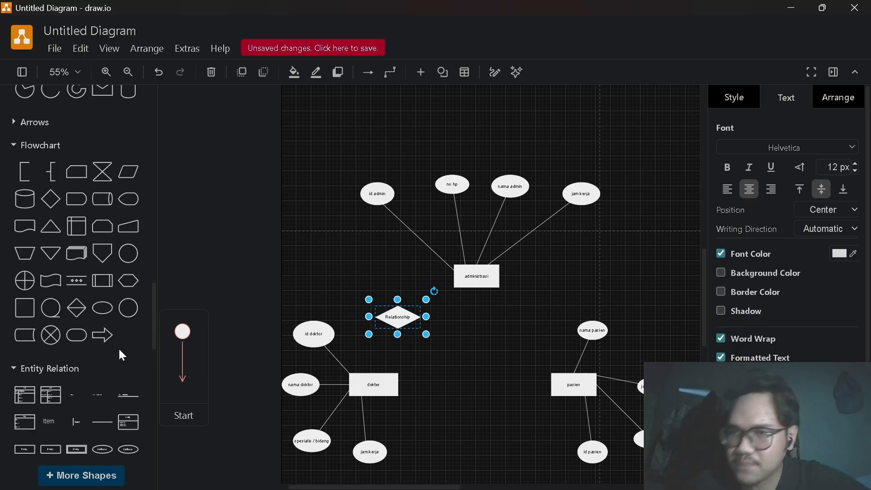
scroll(121, 356, down, 2)
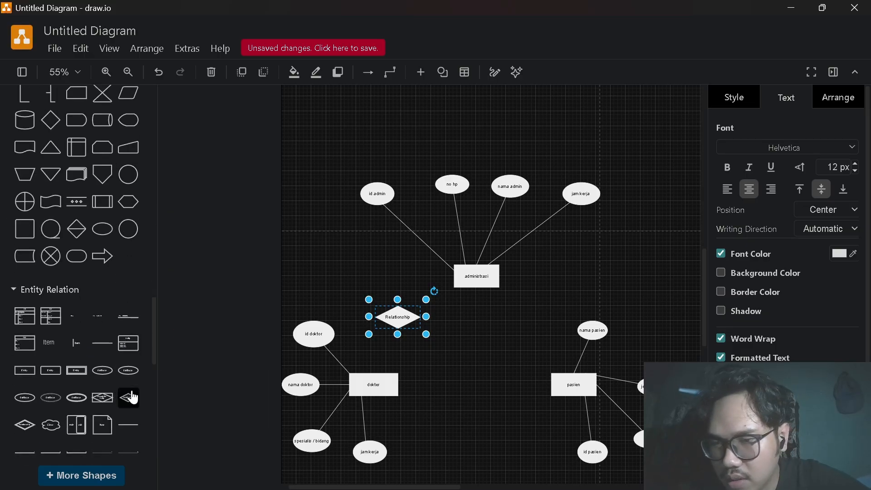
drag(128, 398, 521, 313)
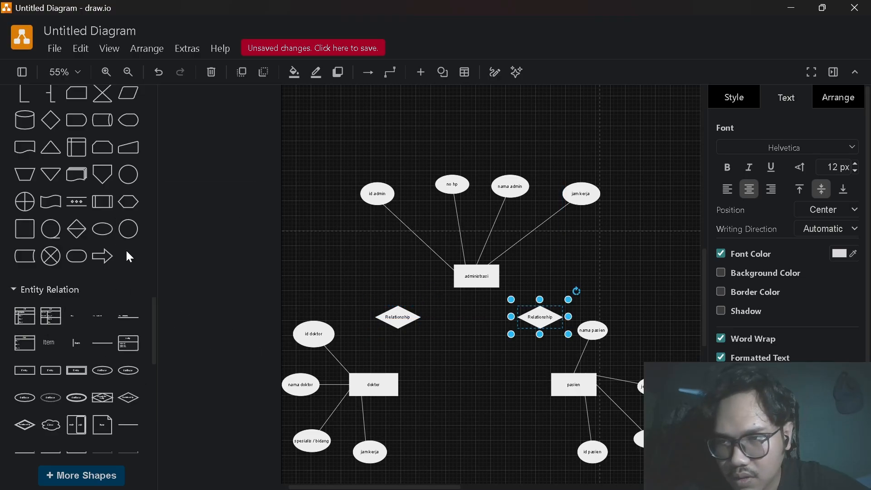
Switch to basis data.docx in Word, review the entity relationship table and the section 4 cardinality summary, and return to draw.io
key(alt+Tab)
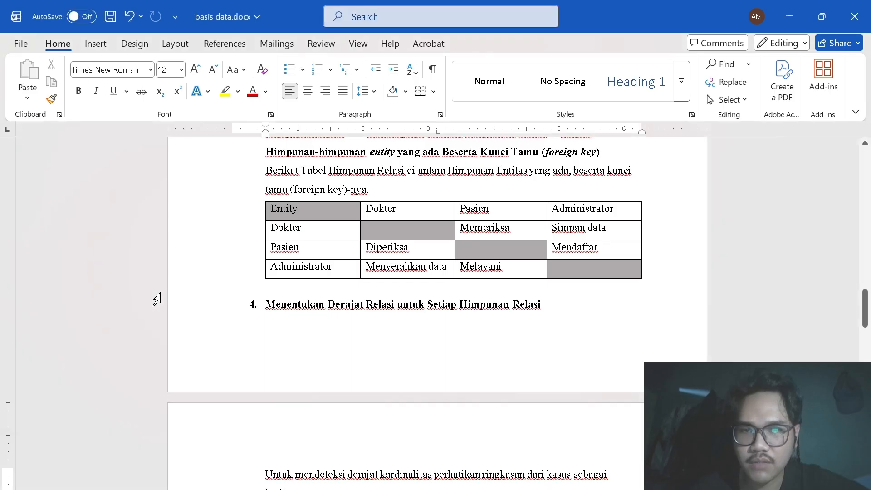
scroll(437, 318, down, 5)
scroll(437, 313, down, 3)
scroll(437, 313, up, 8)
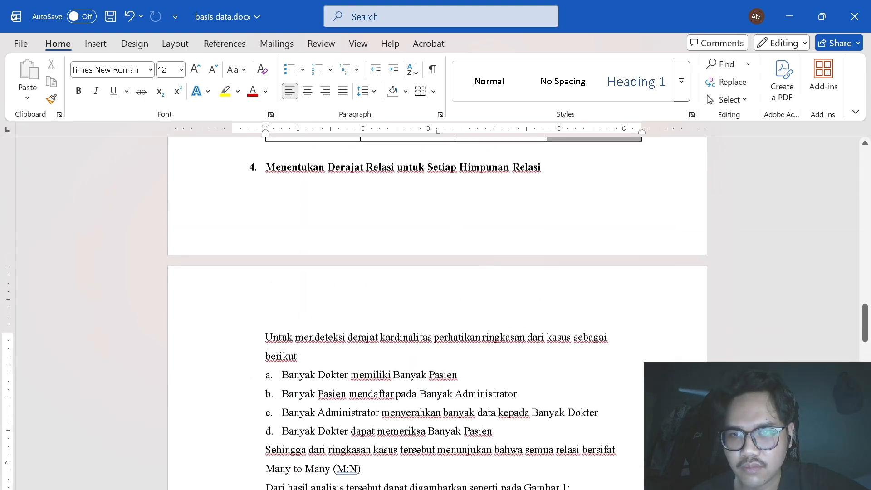
scroll(437, 313, down, 4)
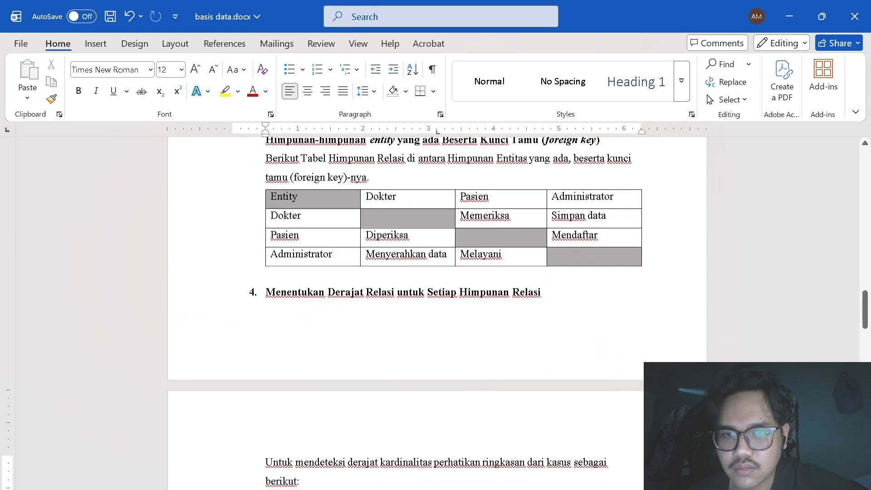
scroll(336, 454, down, 1)
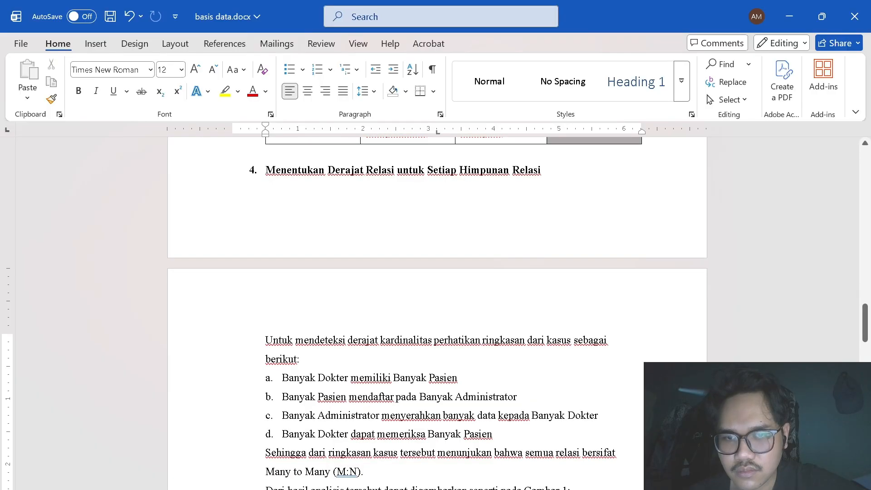
scroll(336, 454, down, 5)
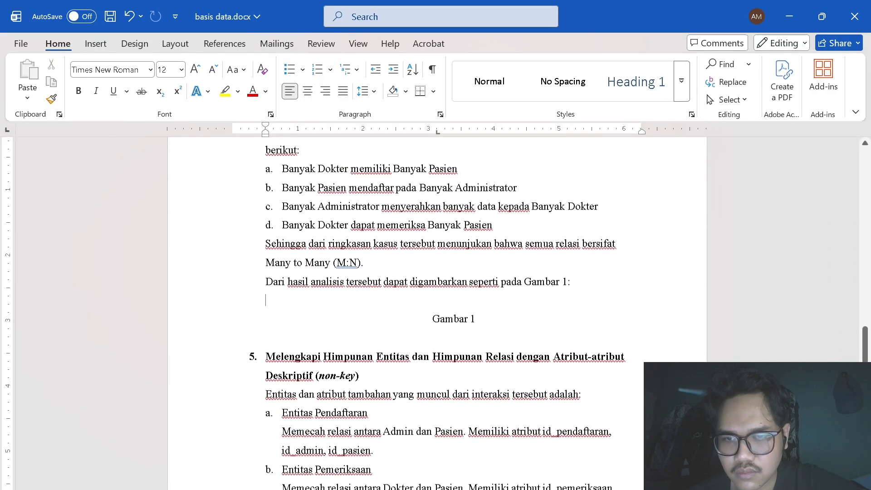
scroll(387, 312, up, 10)
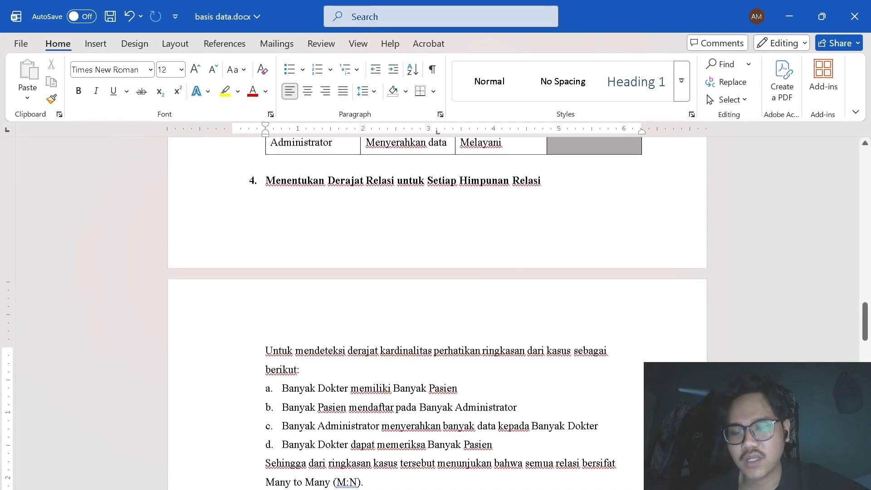
key(alt+Tab)
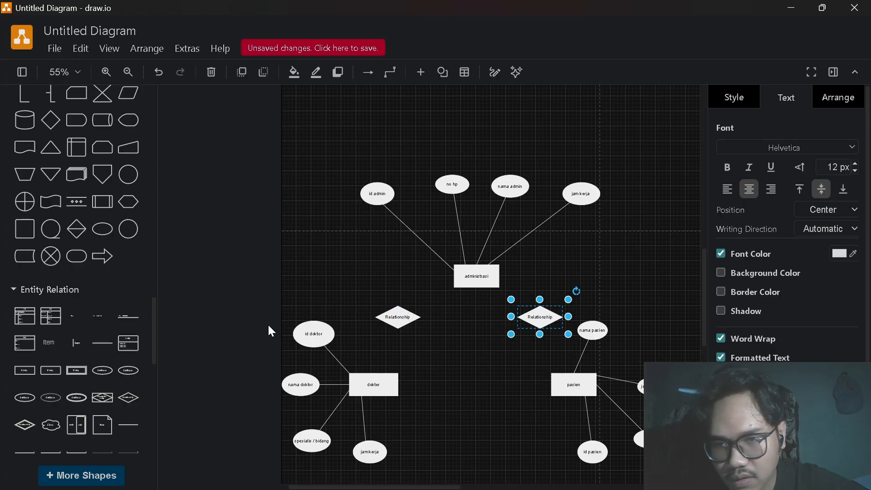
key(alt+Tab)
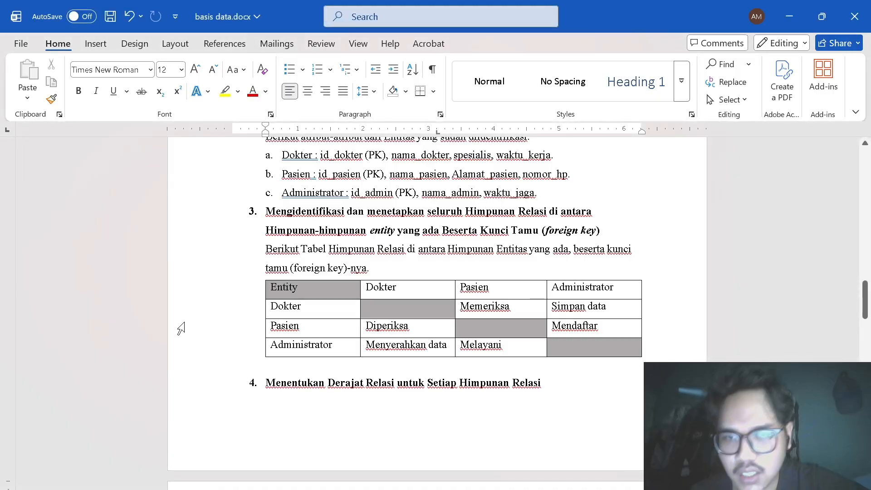
scroll(361, 281, down, 1)
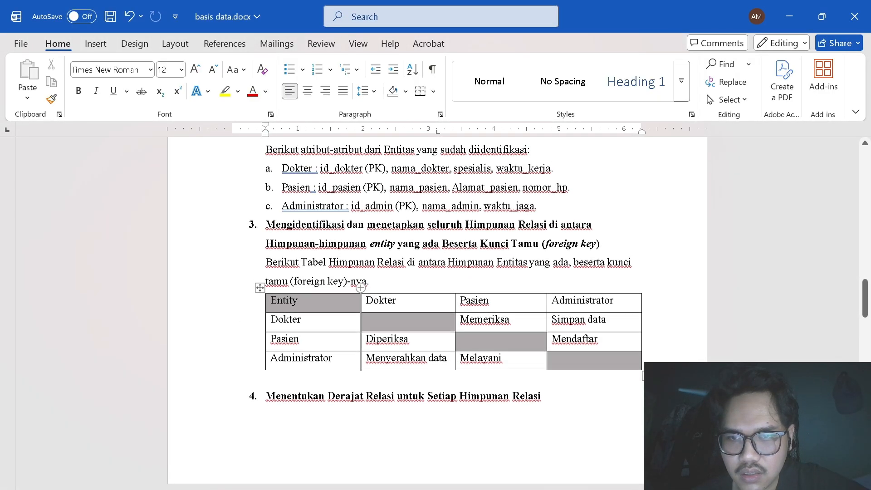
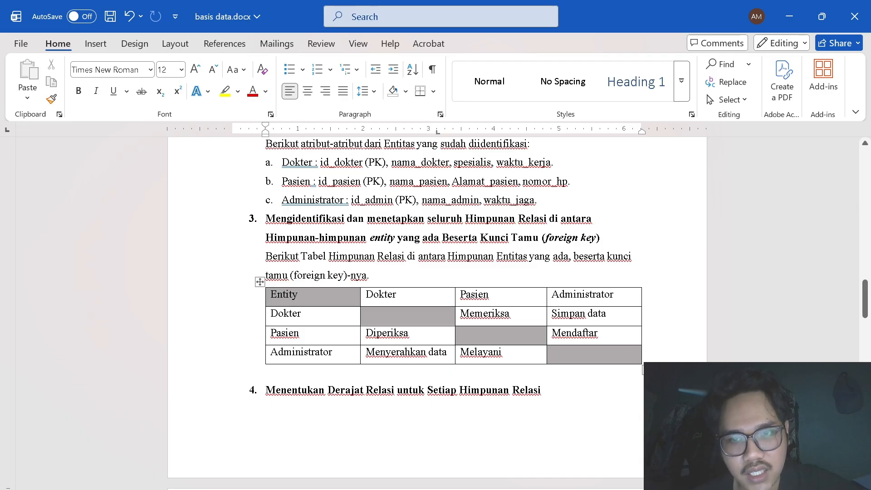
scroll(436, 309, down, 1)
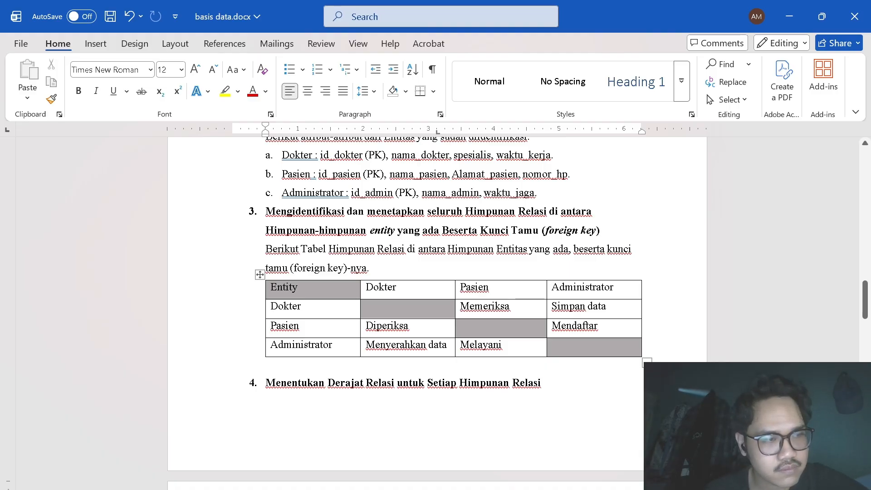
key(alt+Tab)
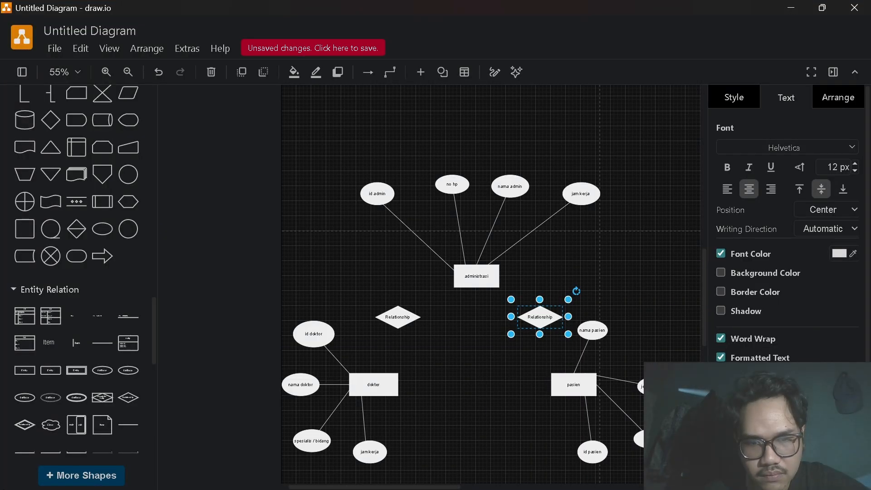
click(594, 489)
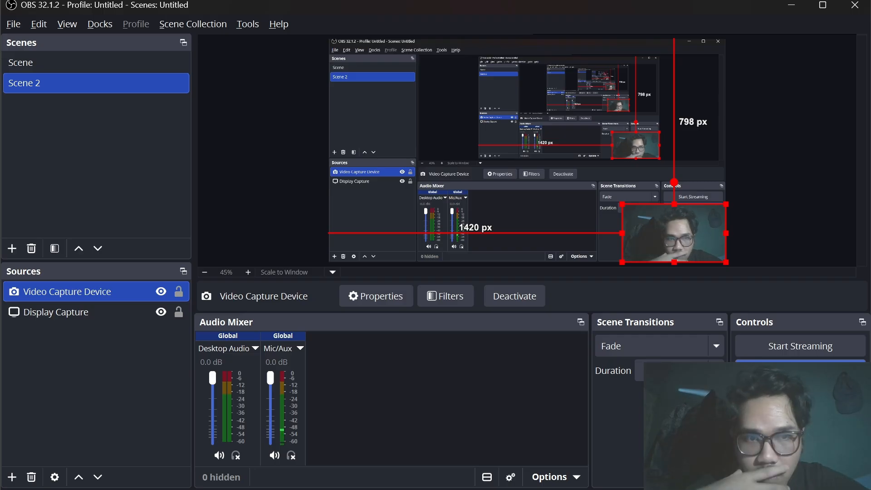
Switch to draw.io and label the Relationship diamond between administrasi and pasien as mendaftar
key(alt+Tab)
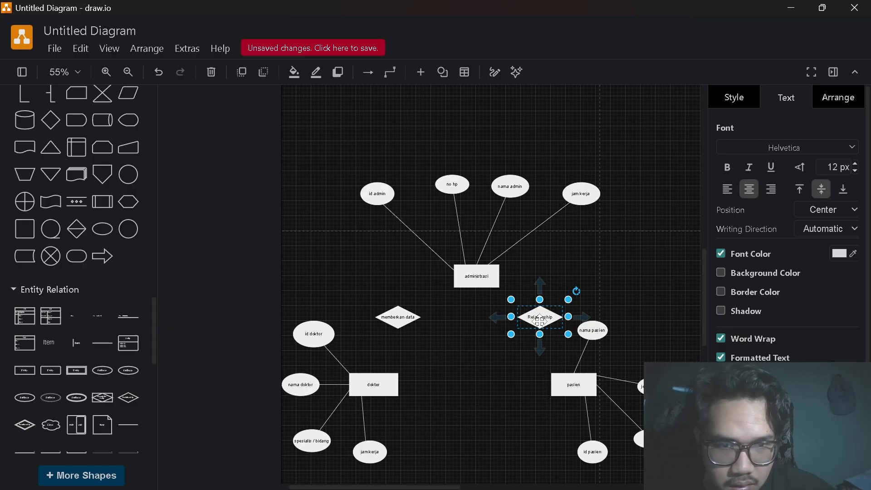
double_click(540, 319)
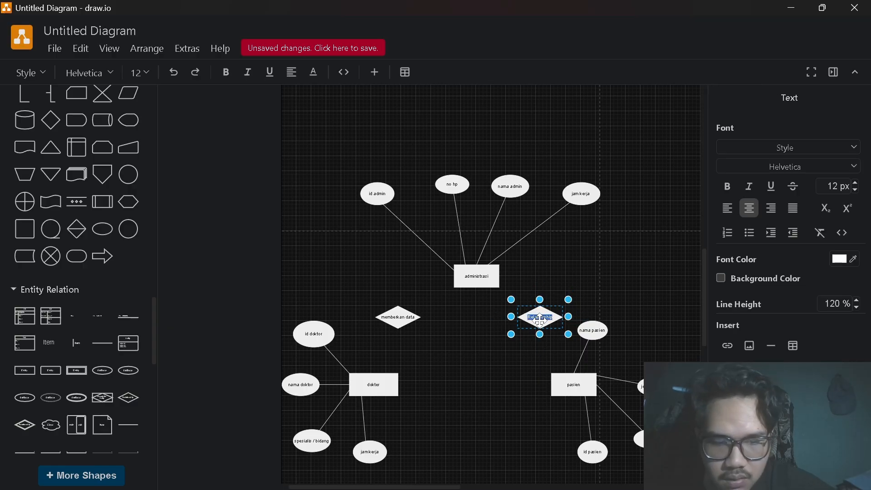
key(BackSpace)
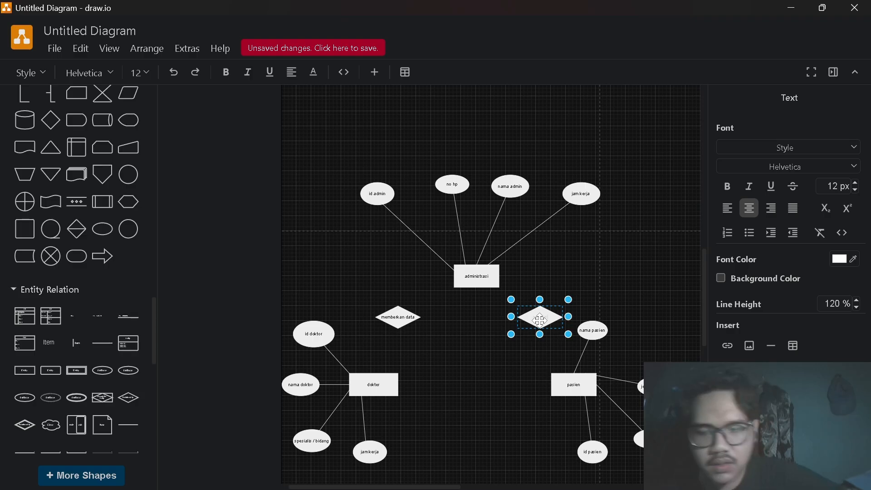
click(522, 381)
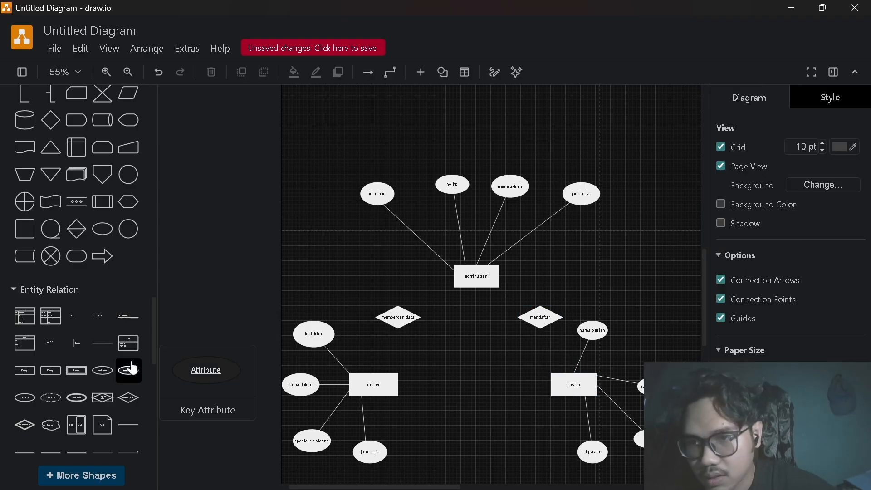
Add a third Relationship diamond between dokter and pasien and label it memeriksa
drag(136, 401, 445, 372)
double_click(474, 387)
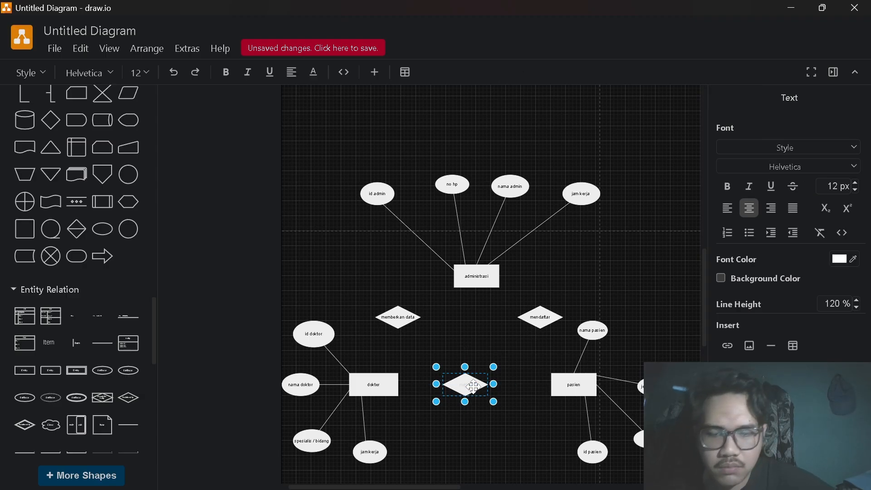
text(memeriksa)
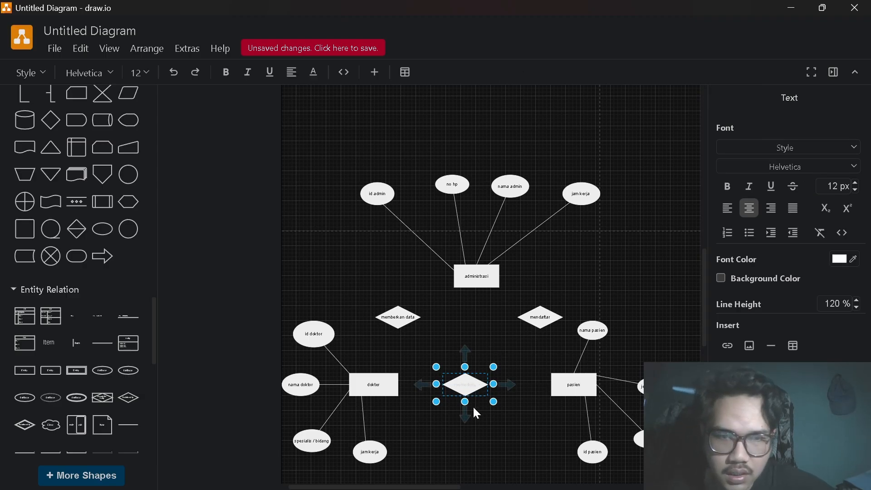
click(491, 430)
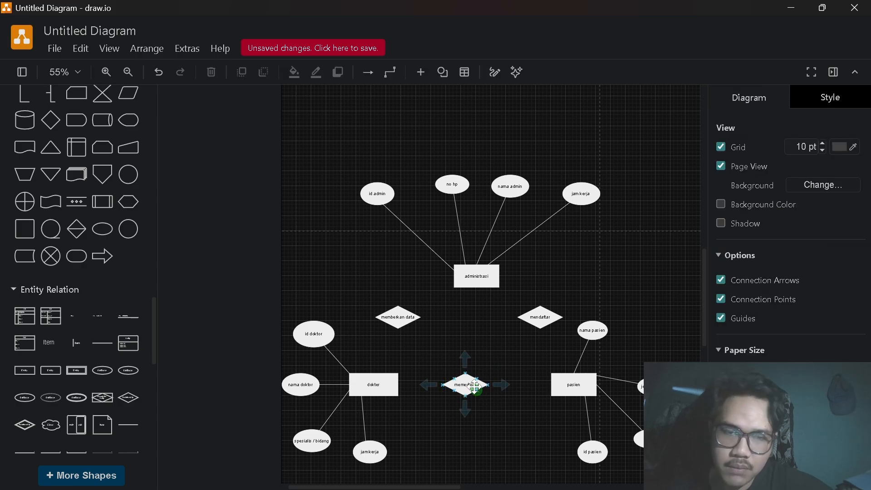
Nudge the memeriksa diamond slightly down and to the right between dokter and pasien
mouse_move(477, 385)
mouse_down()
mouse_move(486, 383)
mouse_move(487, 393)
mouse_move(476, 388)
mouse_up()
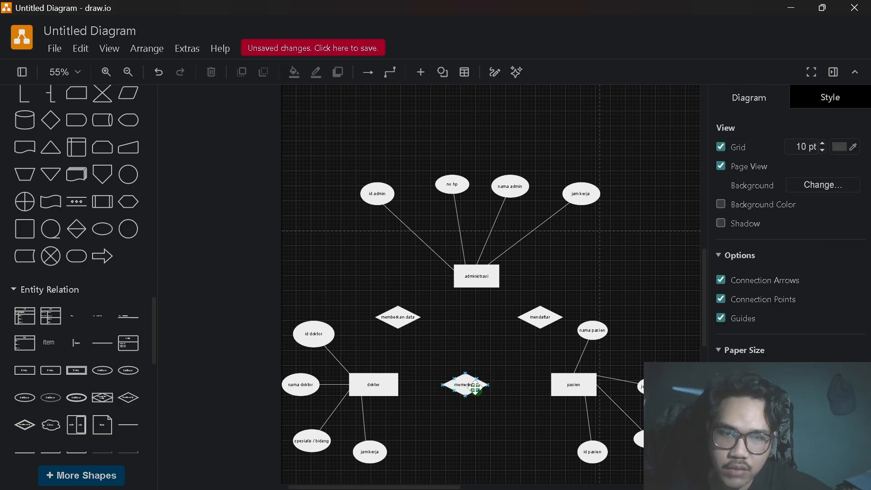
mouse_move(469, 381)
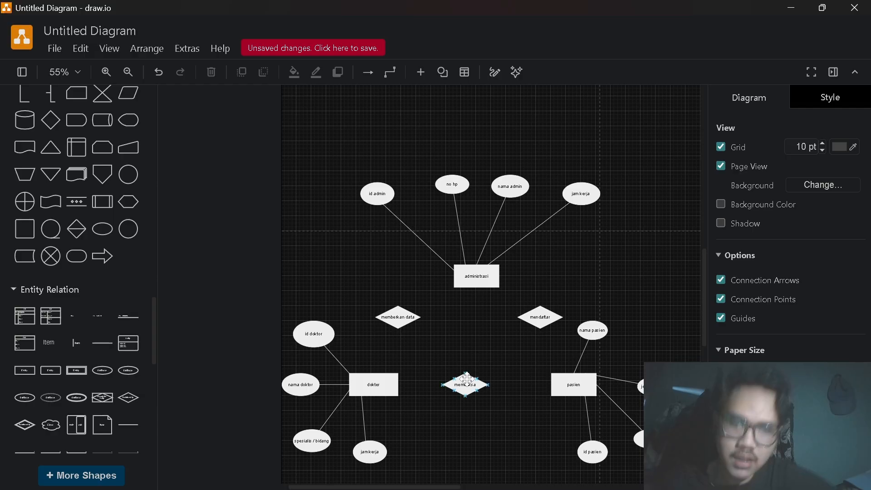
scroll(468, 382, up, 2)
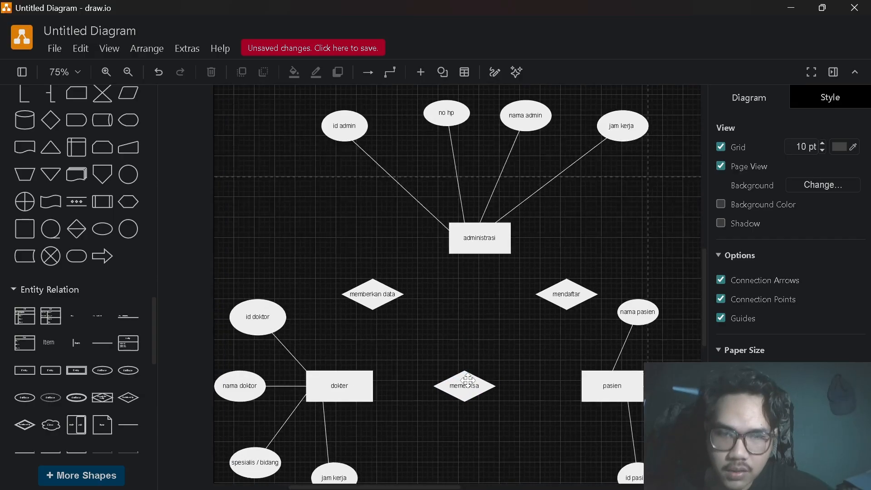
drag(468, 382, 490, 399)
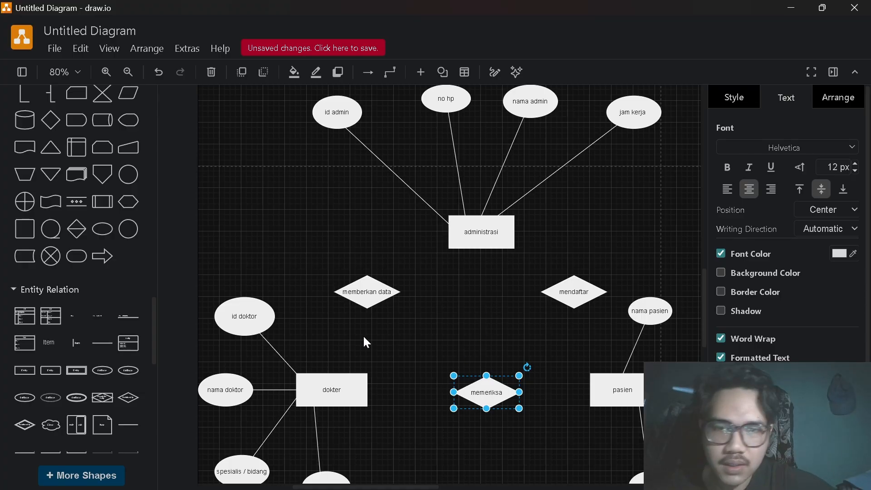
click(101, 349)
key(Delete)
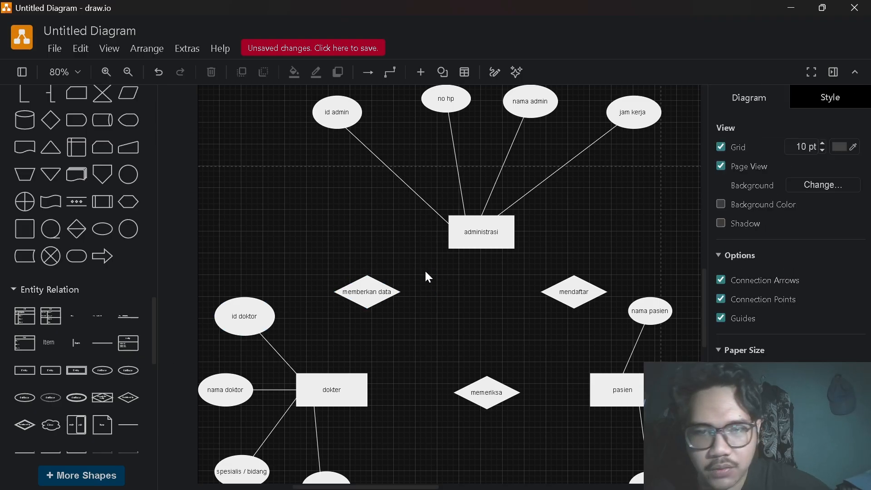
Connect the dokter entity to the memberkan data diamond with a straight connector
click(330, 375)
drag(370, 295, 369, 295)
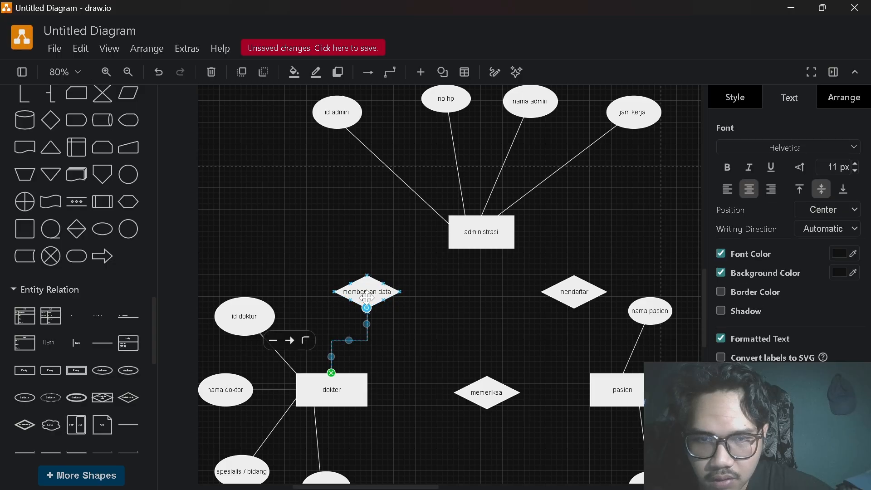
click(306, 340)
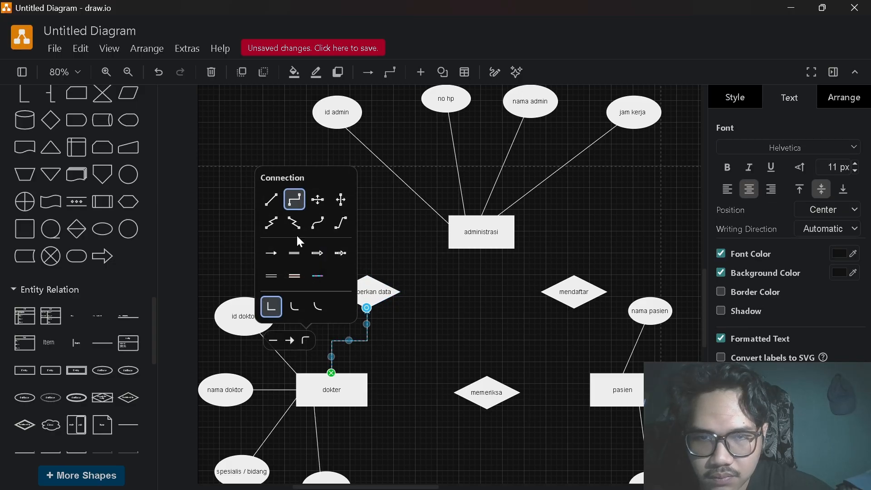
click(269, 189)
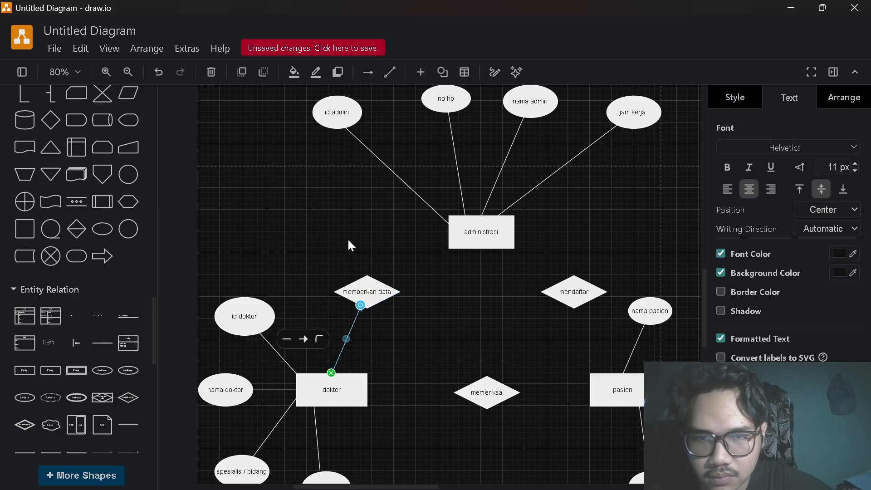
click(404, 252)
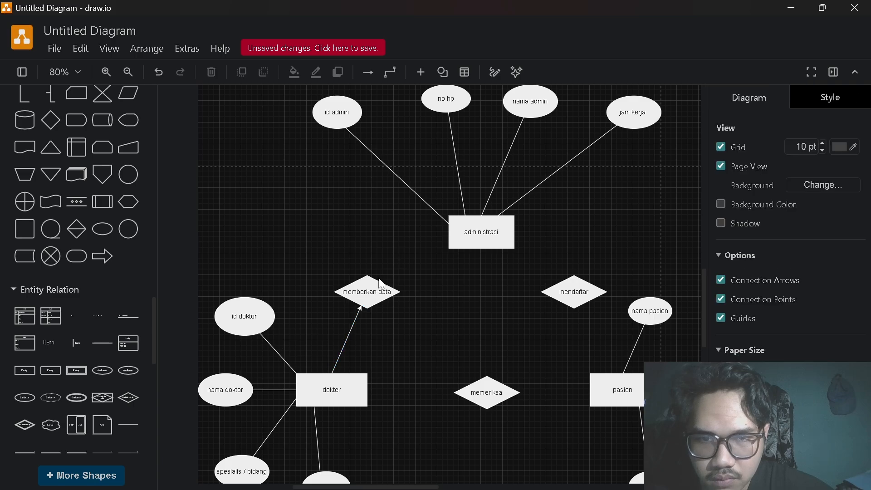
Remove the arrowhead from the connector between dokter and memberkan data by setting its line end to None
click(353, 330)
click(305, 346)
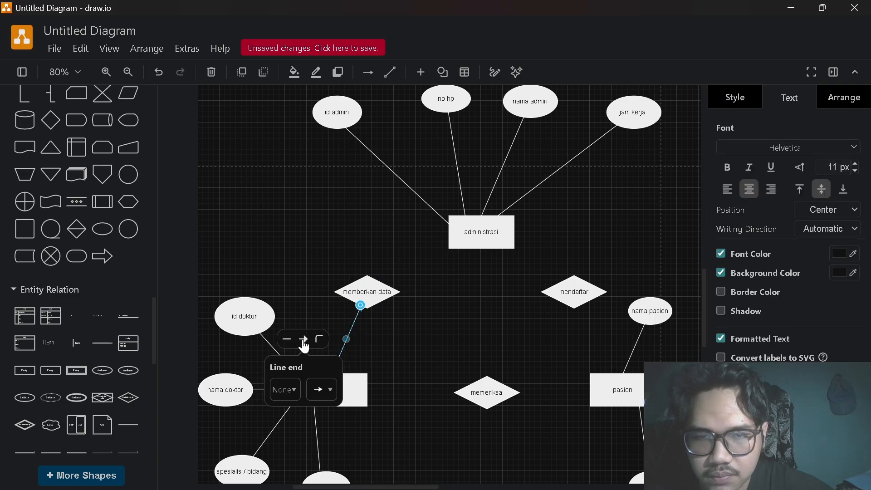
click(322, 389)
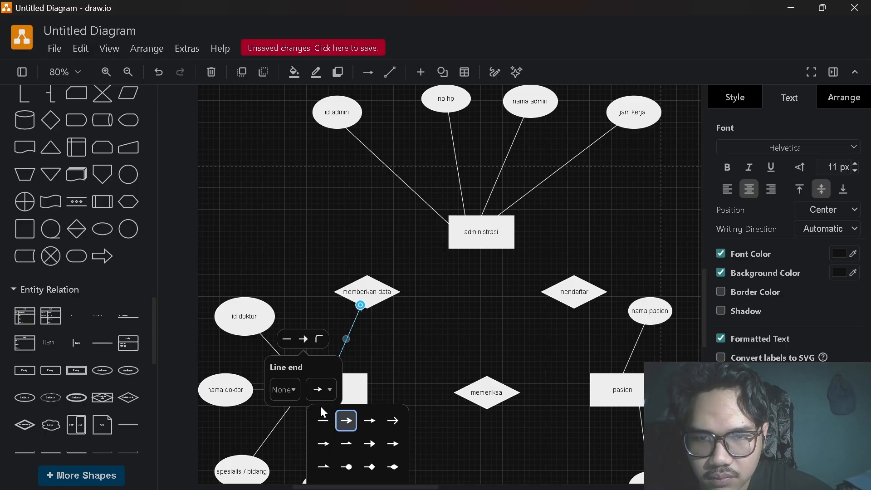
click(318, 421)
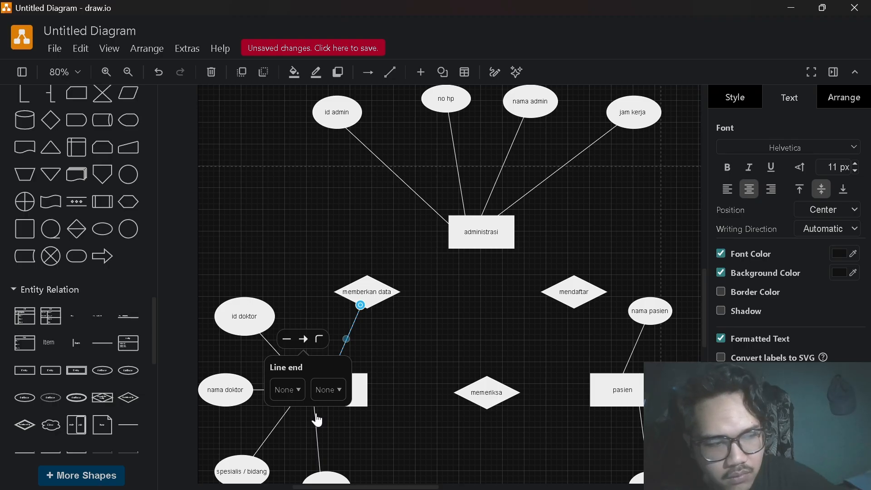
click(440, 377)
click(440, 376)
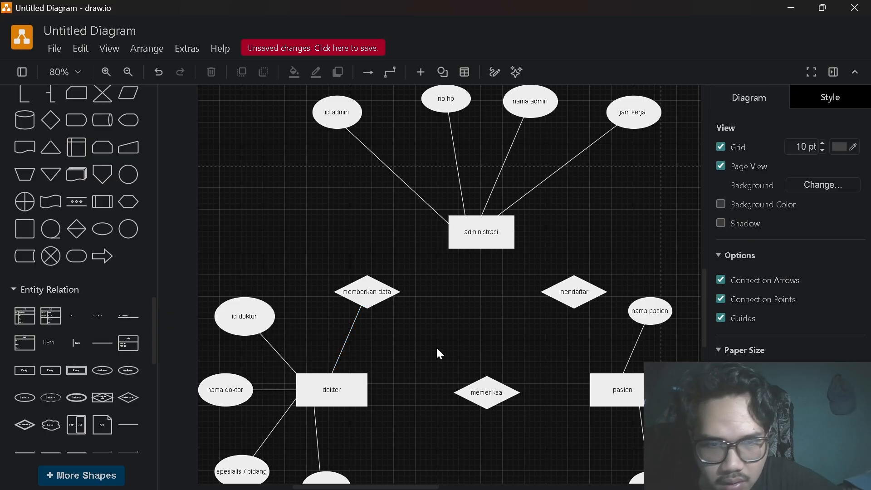
scroll(439, 350, right, 3)
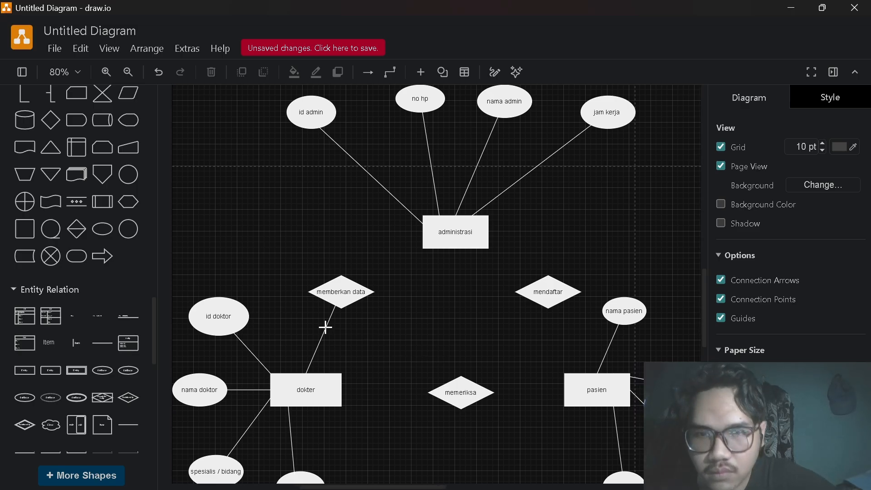
Switch to basis data.docx in Word and review the entity relationship table and the cardinality summary in section 4
key(alt+Tab)
key(Tab)
key(Tab)
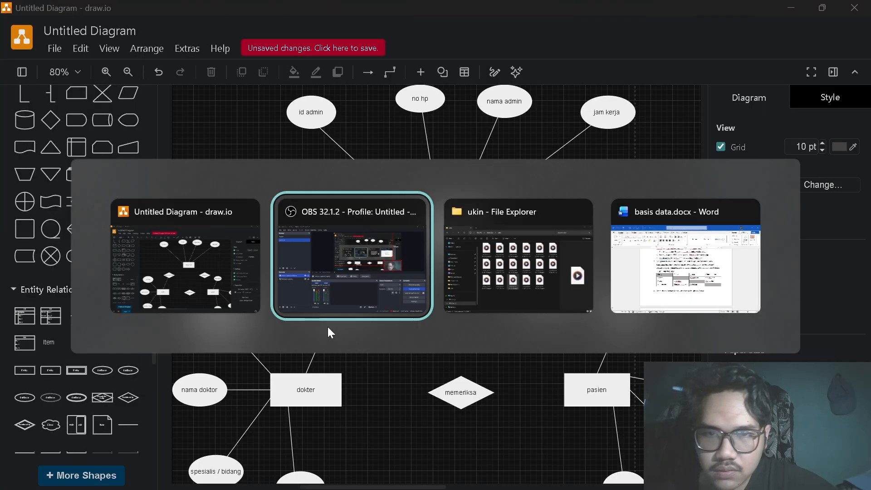
scroll(425, 308, down, 5)
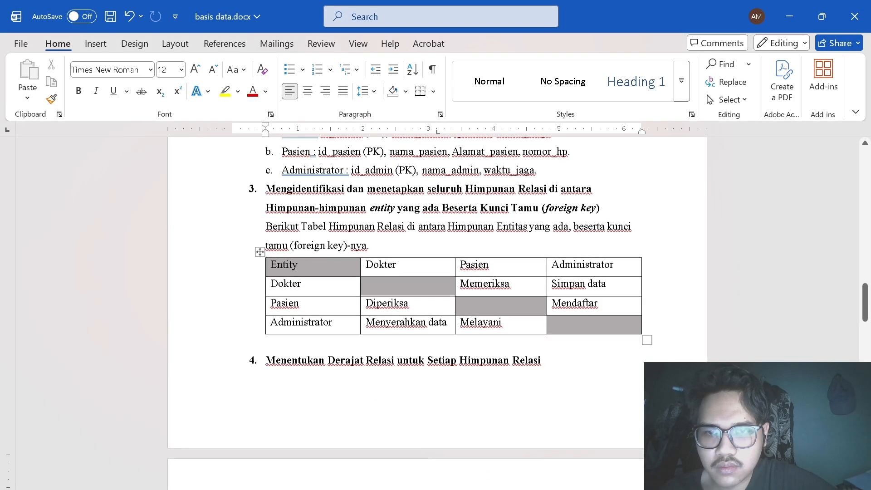
scroll(425, 307, down, 6)
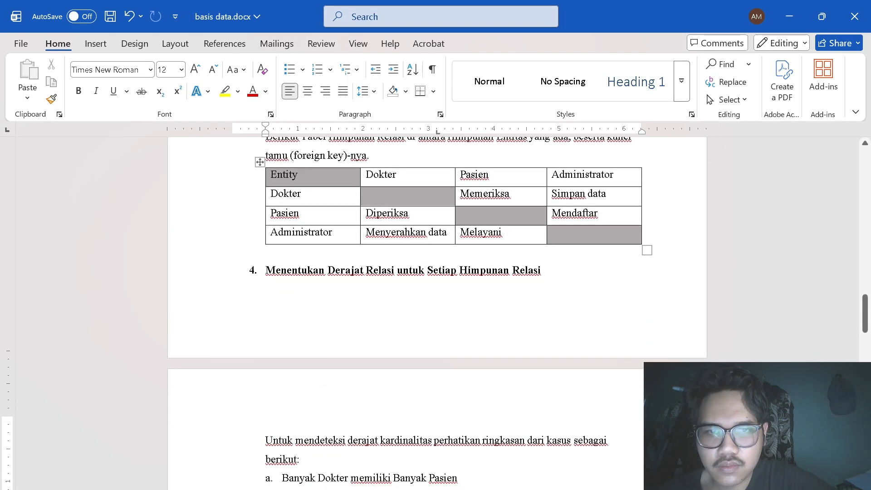
scroll(425, 307, down, 4)
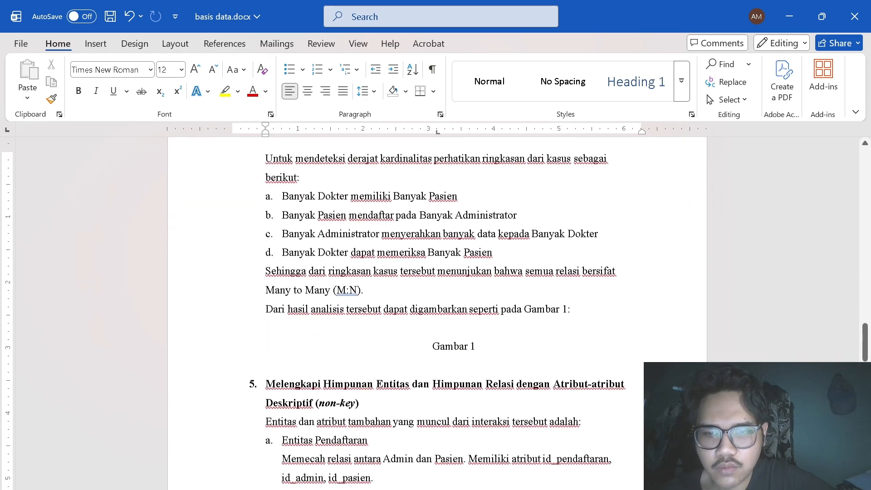
scroll(425, 308, up, 8)
scroll(425, 307, down, 2)
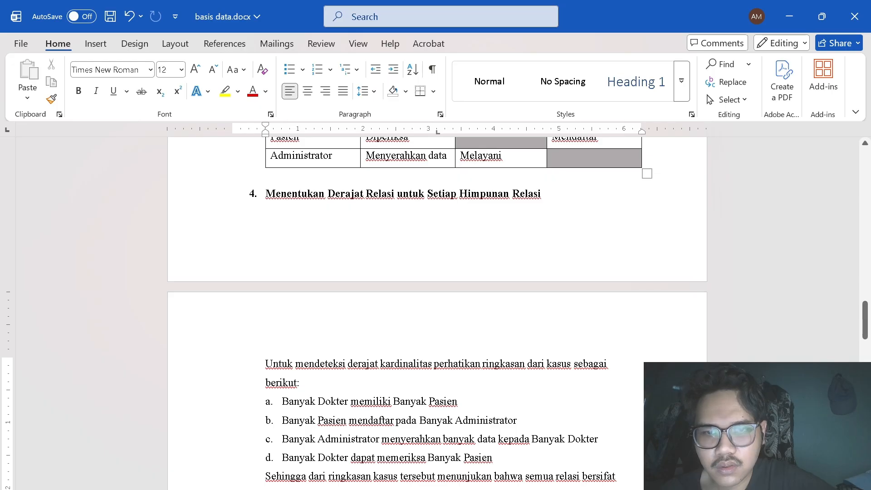
scroll(425, 308, down, 2)
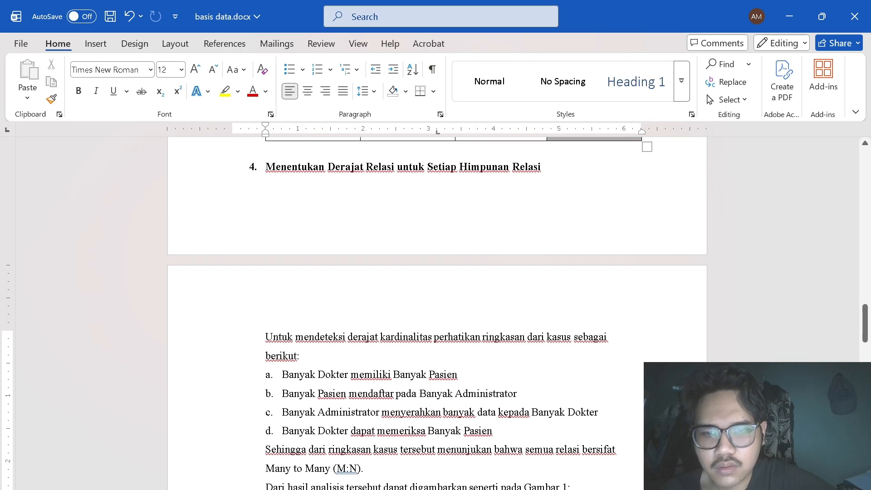
Review the relation set table and the cardinality list in the Word document, and switch to draw.io
scroll(437, 313, down, 1)
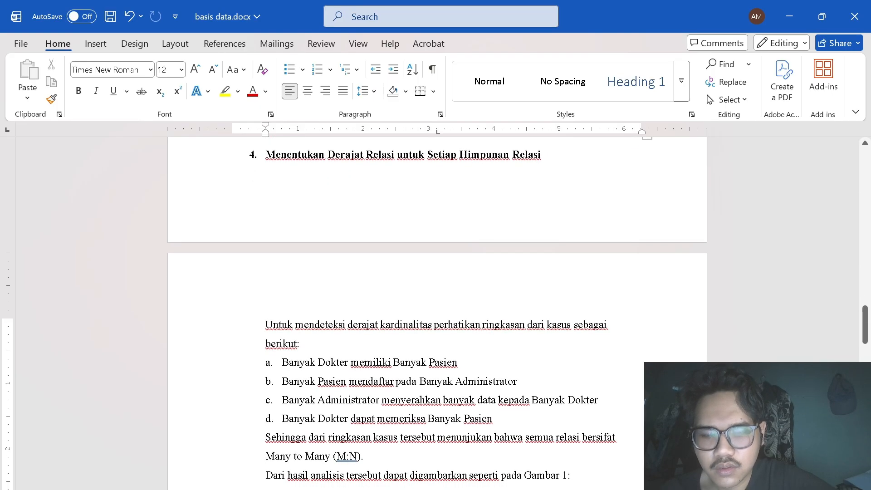
scroll(437, 313, down, 1)
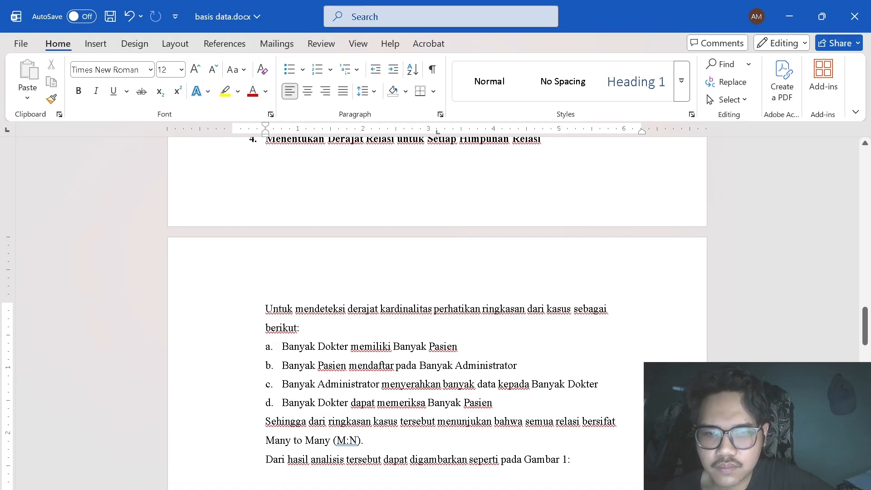
scroll(437, 313, up, 5)
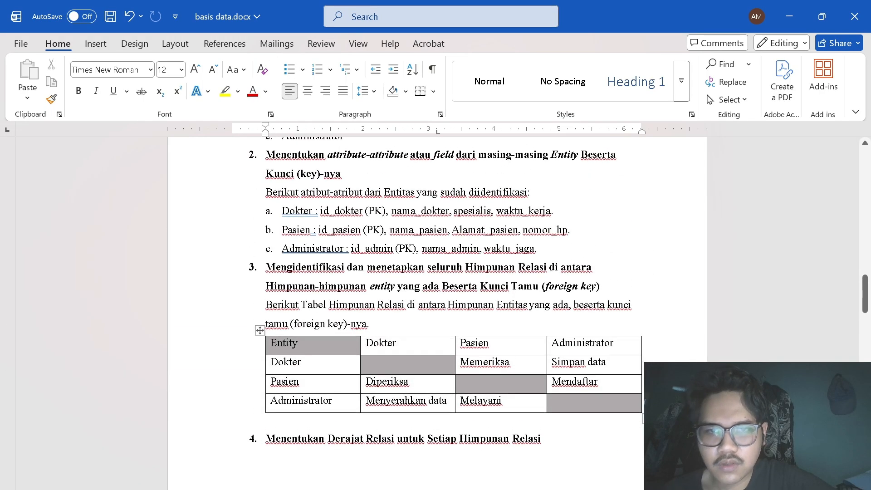
key(alt+Tab)
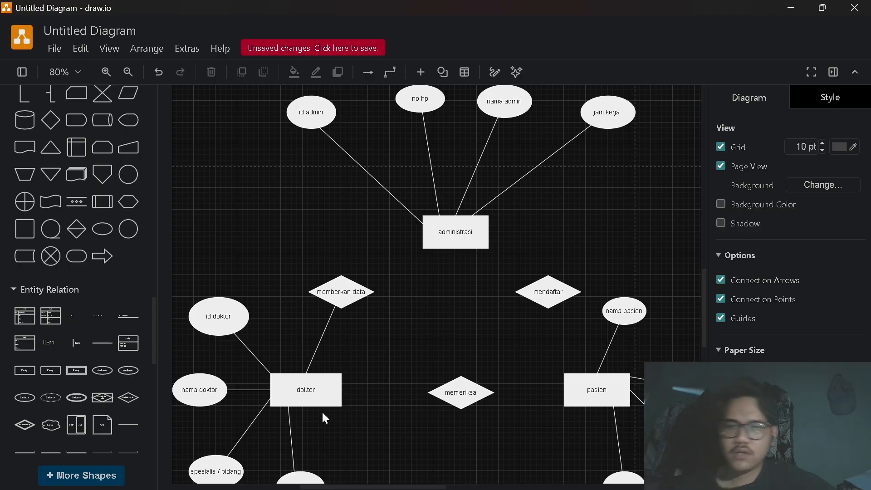
click(102, 343)
key(F2)
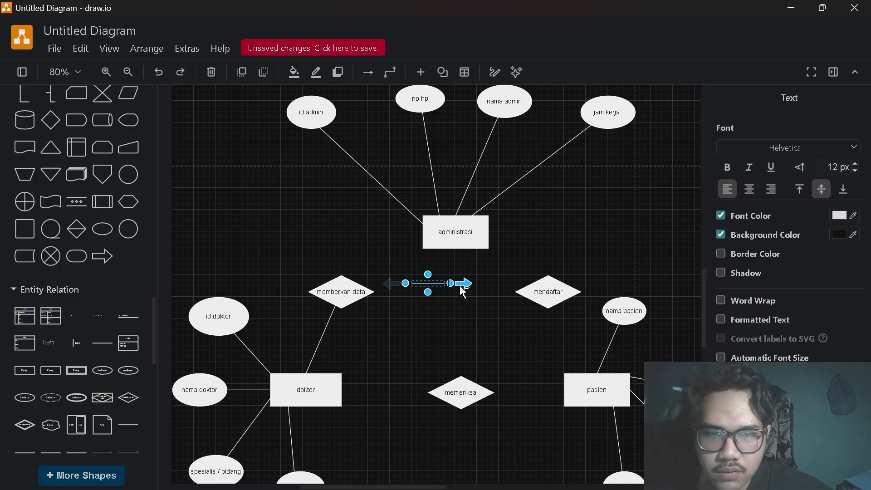
click(446, 322)
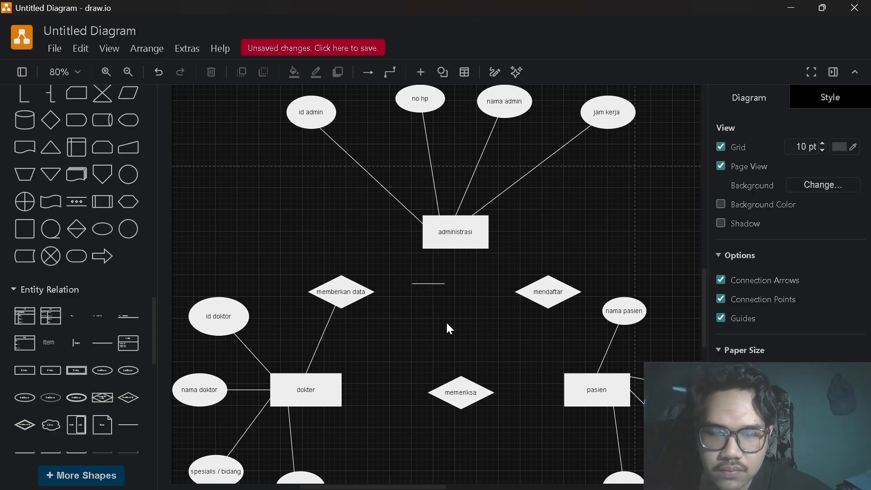
click(438, 284)
key(Delete)
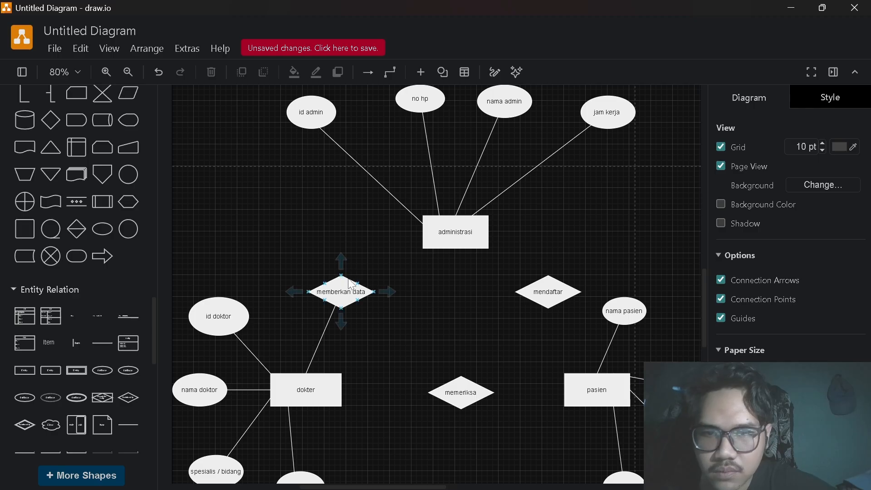
Connect the memberkan data diamond to the administrasi box with a straight line without arrowheads
drag(355, 278, 422, 232)
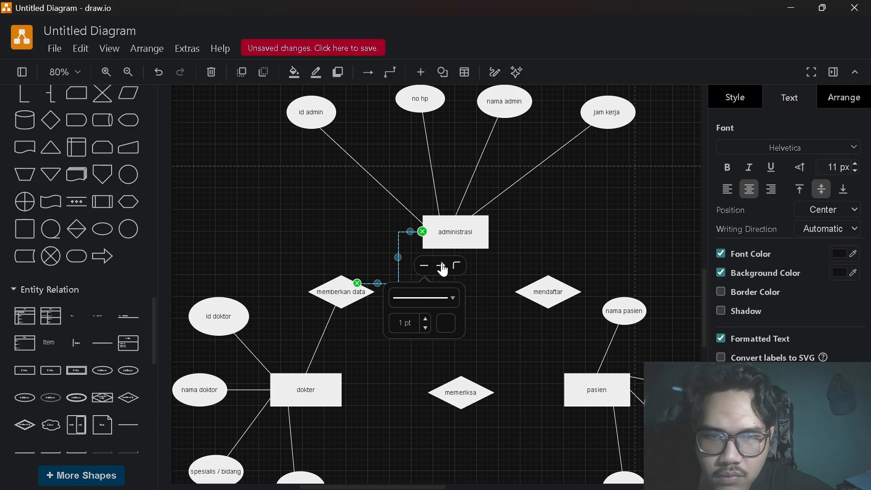
mouse_move(443, 270)
click(459, 319)
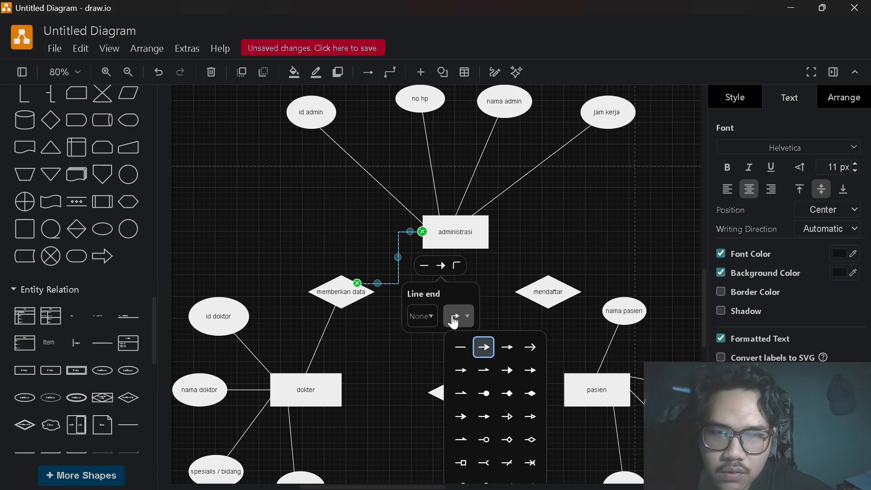
click(466, 350)
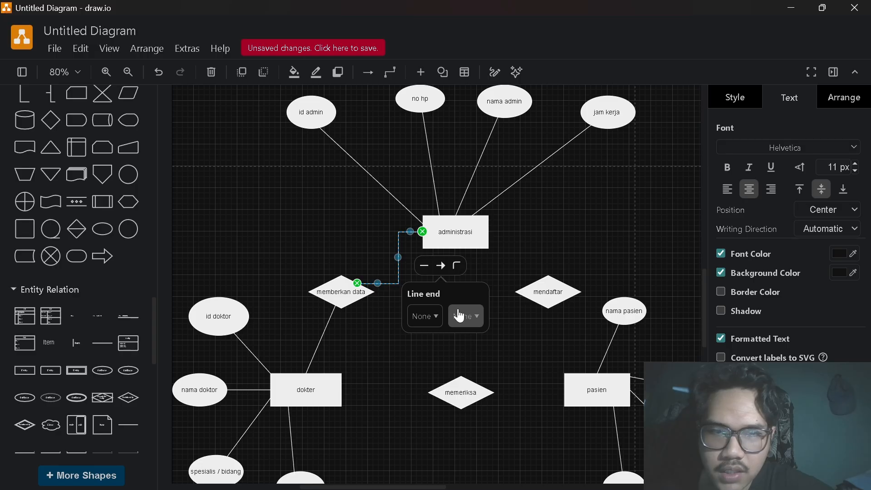
mouse_move(460, 270)
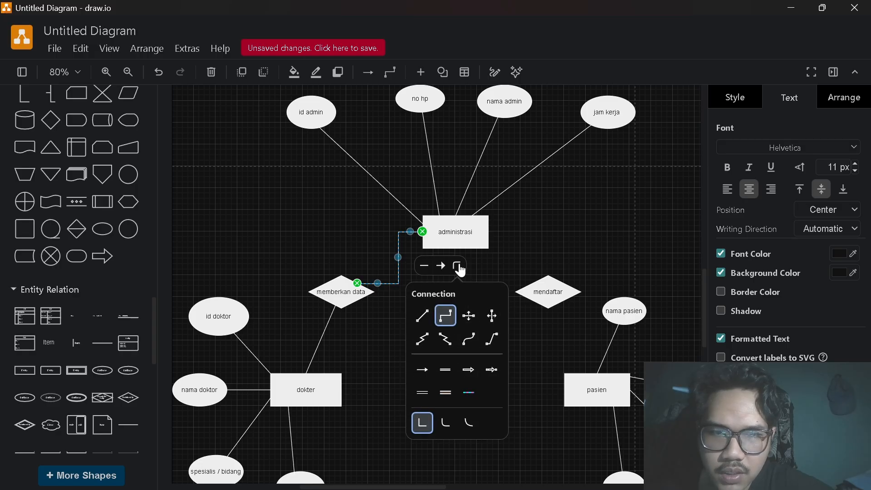
click(417, 307)
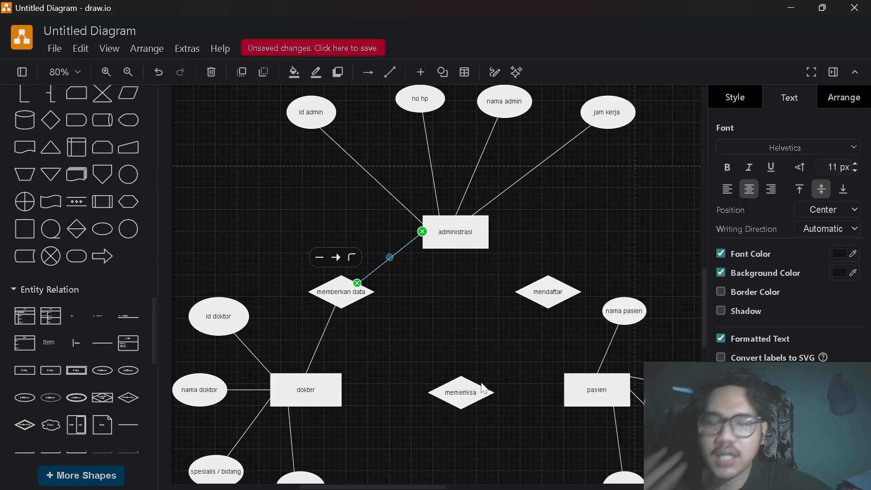
click(442, 349)
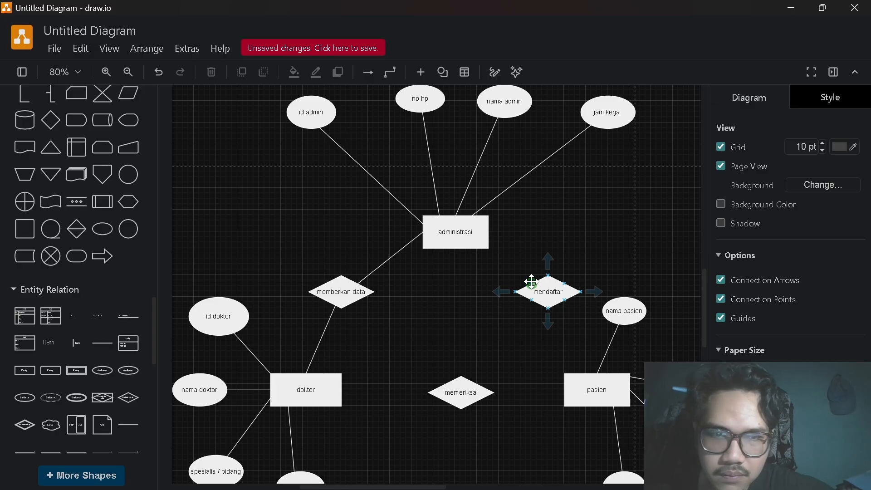
Connect the mendaftar diamond to the administrasi box with a straight connector
drag(526, 291, 487, 239)
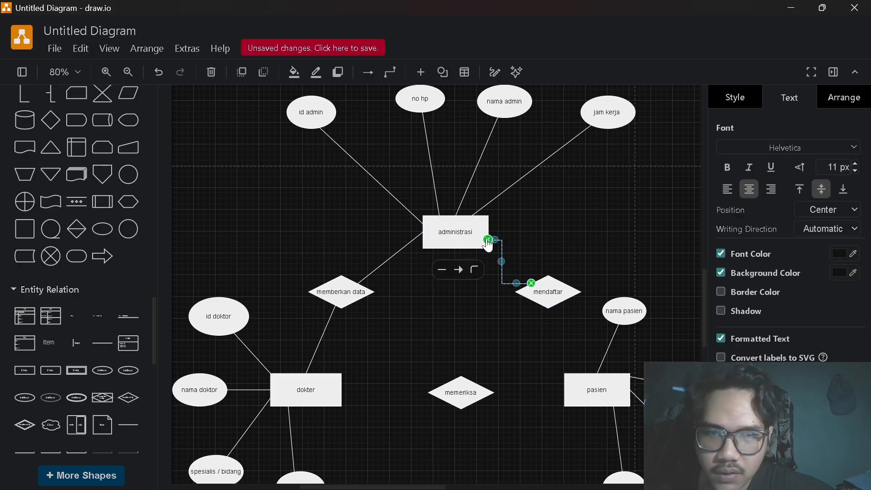
click(479, 271)
click(450, 320)
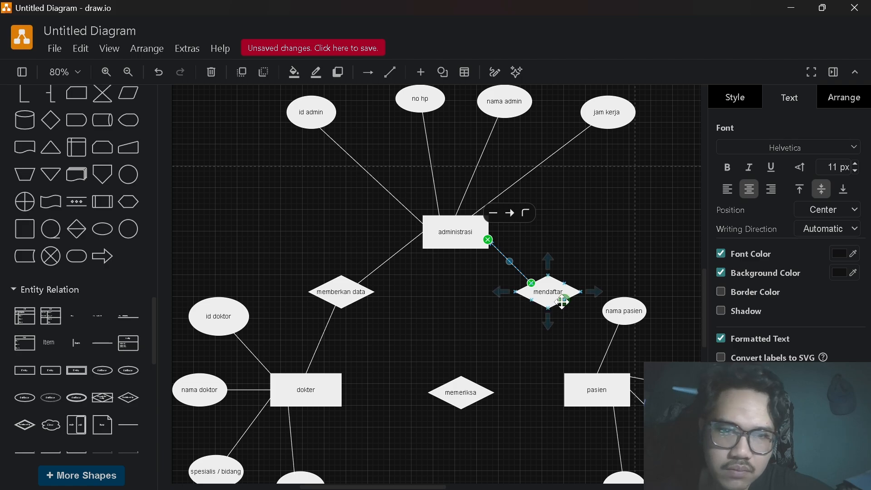
Connect the mendaftar diamond to the pasien box with a straight line and set its line end to None
drag(563, 303, 592, 392)
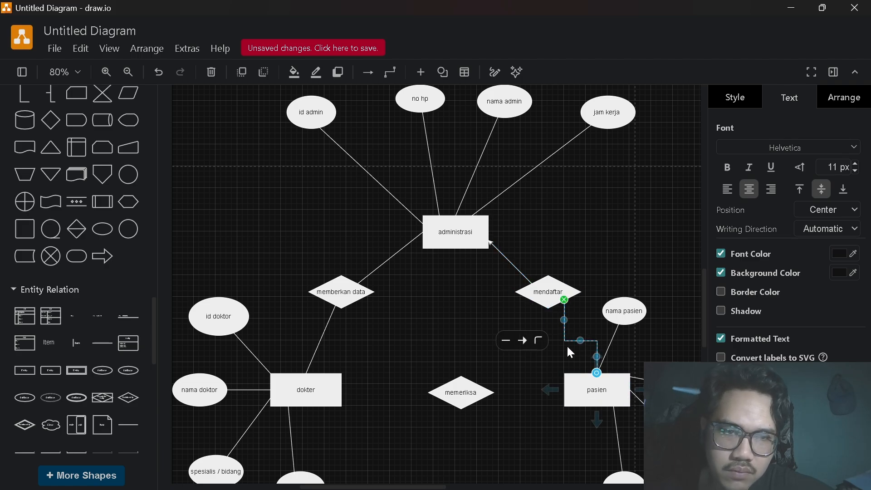
click(523, 342)
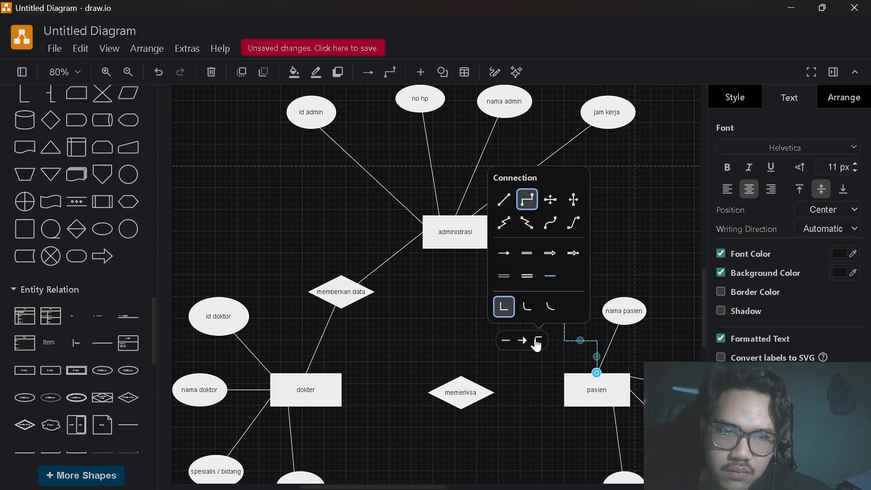
click(505, 209)
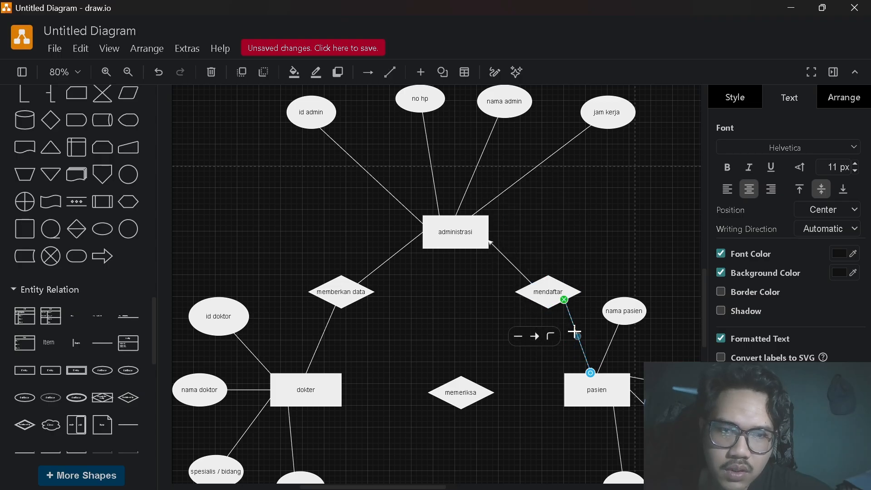
click(535, 338)
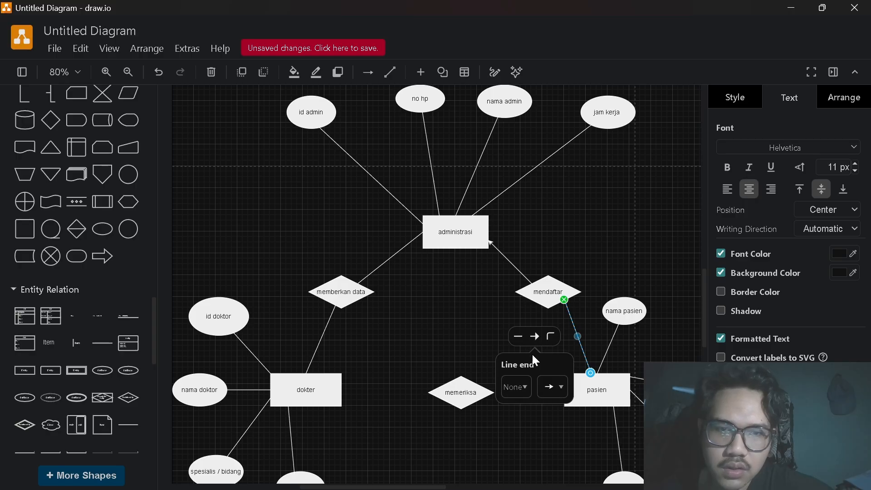
click(556, 389)
click(555, 415)
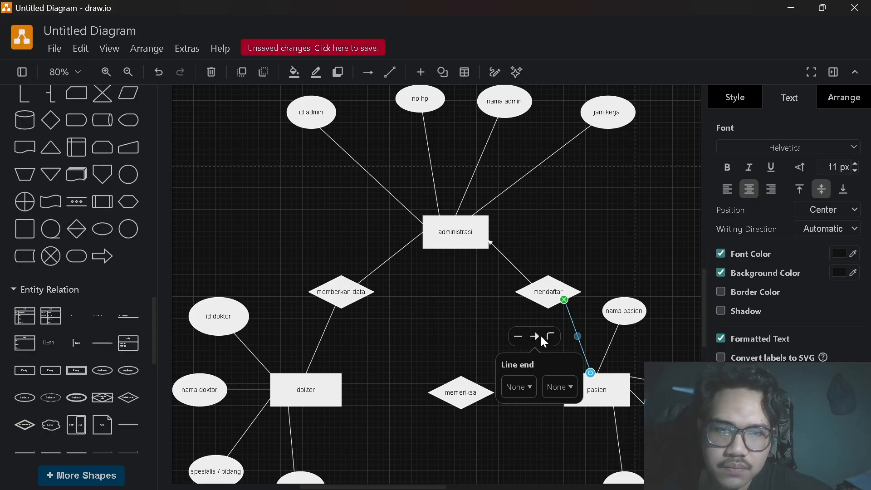
Remove the arrowhead from the line between the mendaftar diamond and the administrasi box
click(516, 268)
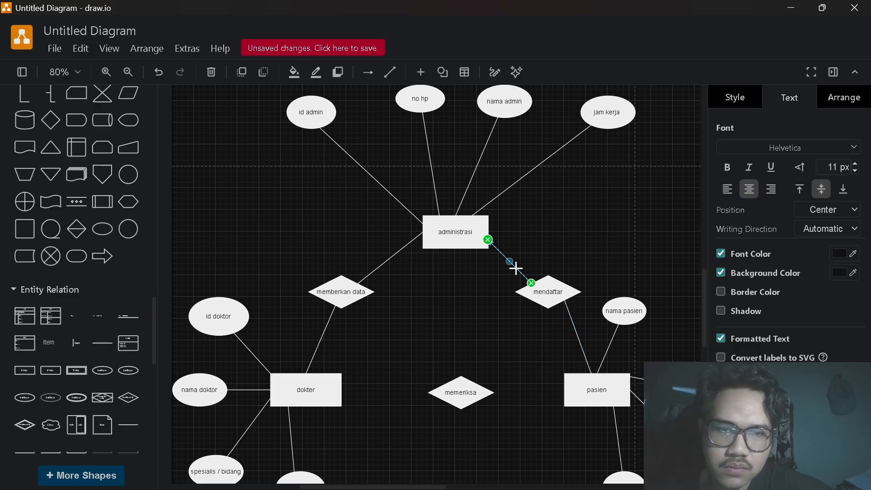
click(511, 220)
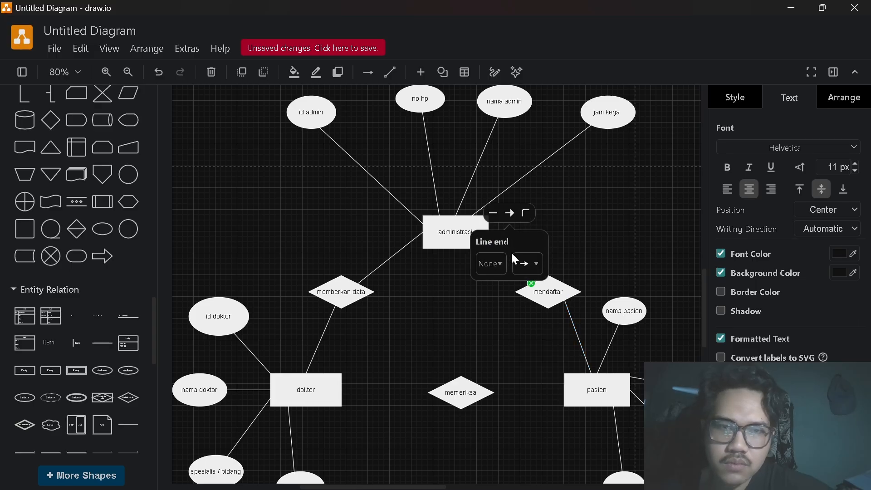
click(528, 263)
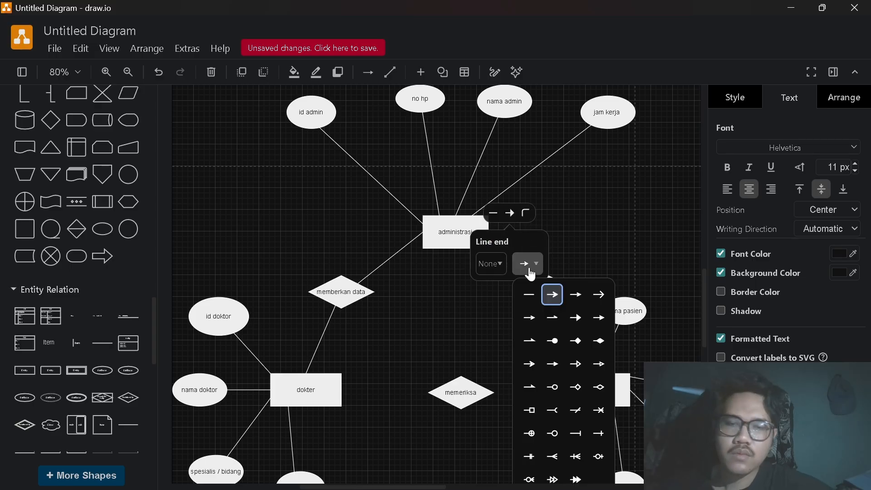
click(529, 294)
click(414, 384)
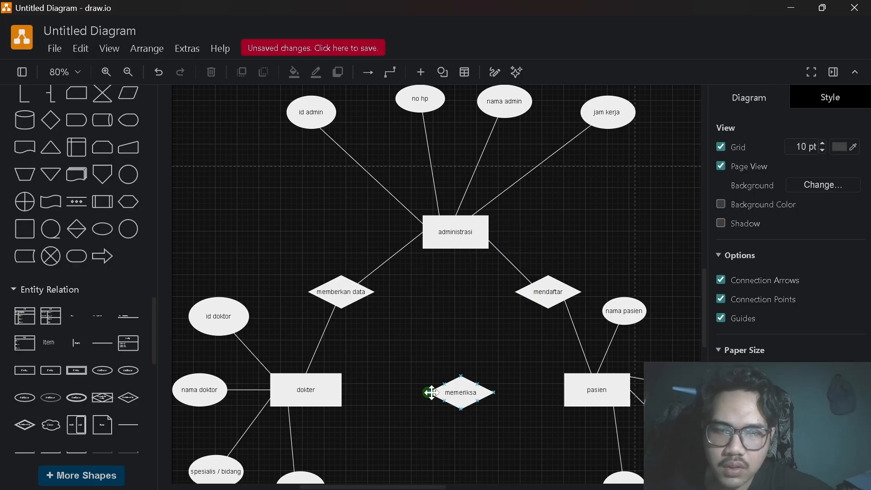
Connect the memeriksa diamond to the dokter box with a straight connector
mouse_move(430, 393)
drag(430, 392, 345, 398)
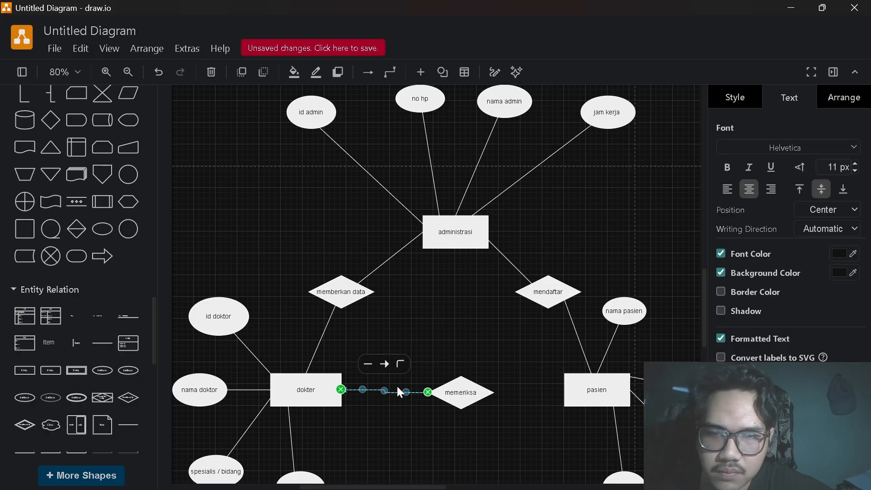
click(400, 365)
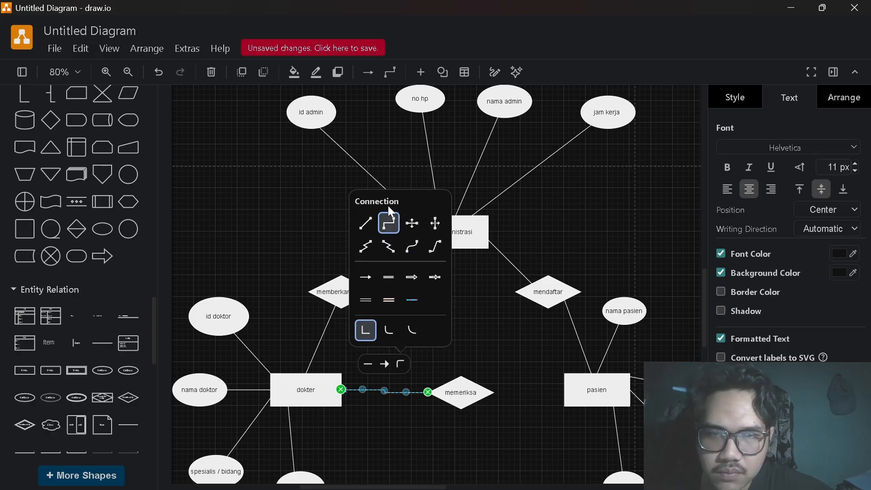
click(367, 225)
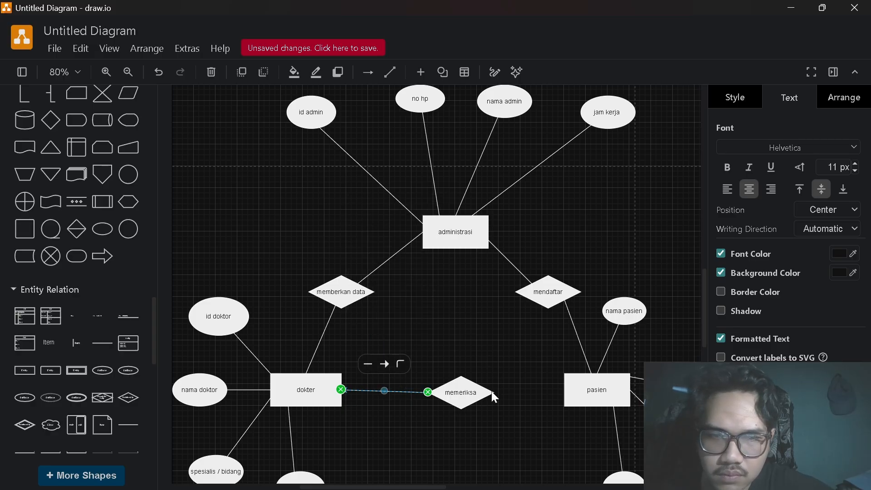
click(493, 359)
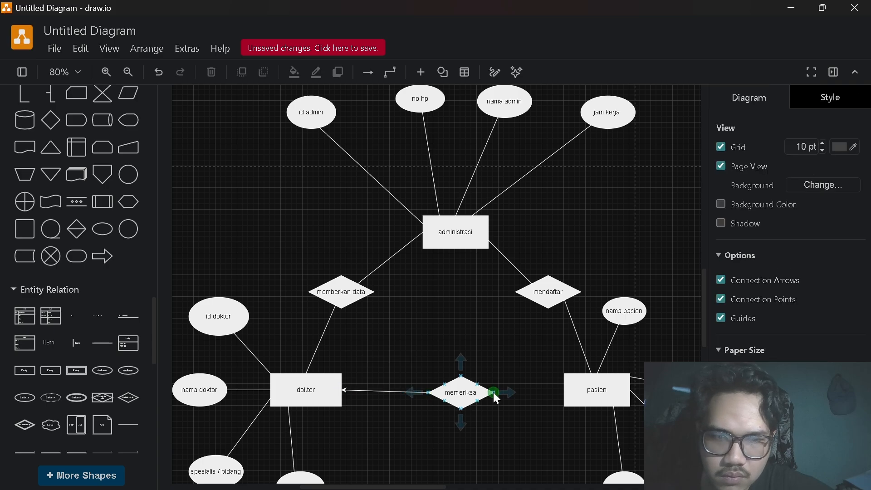
Connect the memeriksa diamond to the pasien box with a straight line and set its line end to None
drag(501, 392, 565, 389)
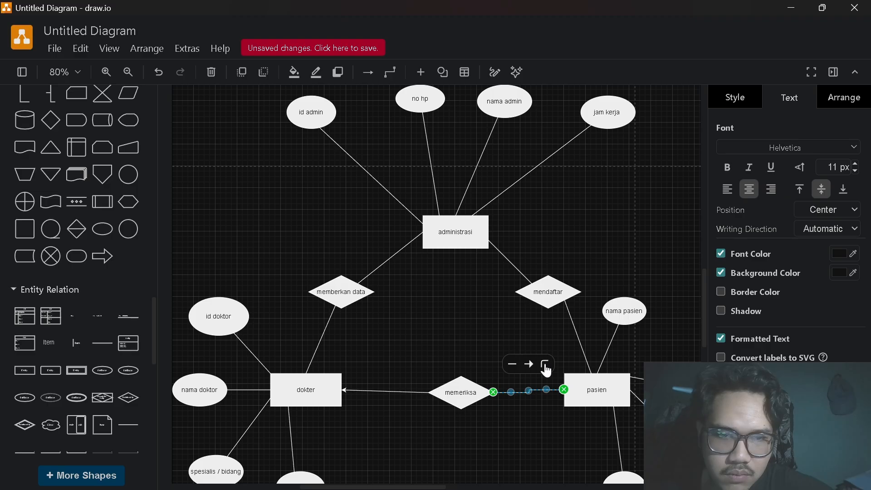
click(547, 371)
click(511, 230)
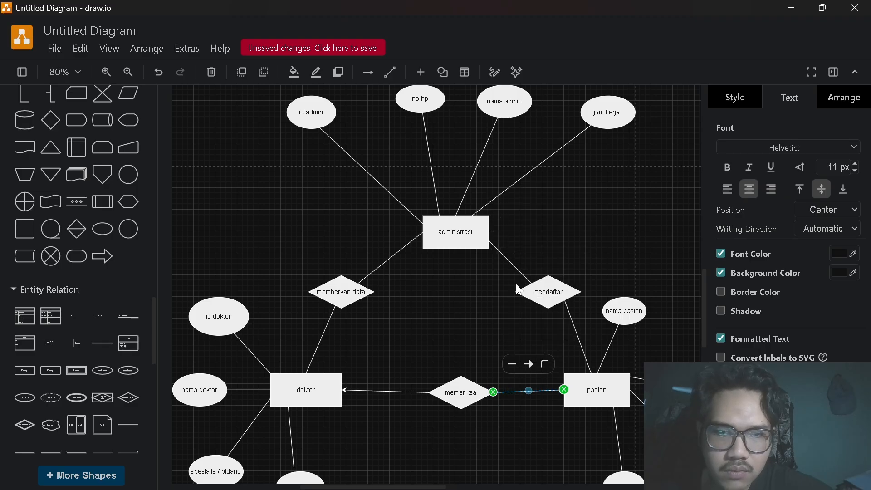
click(529, 367)
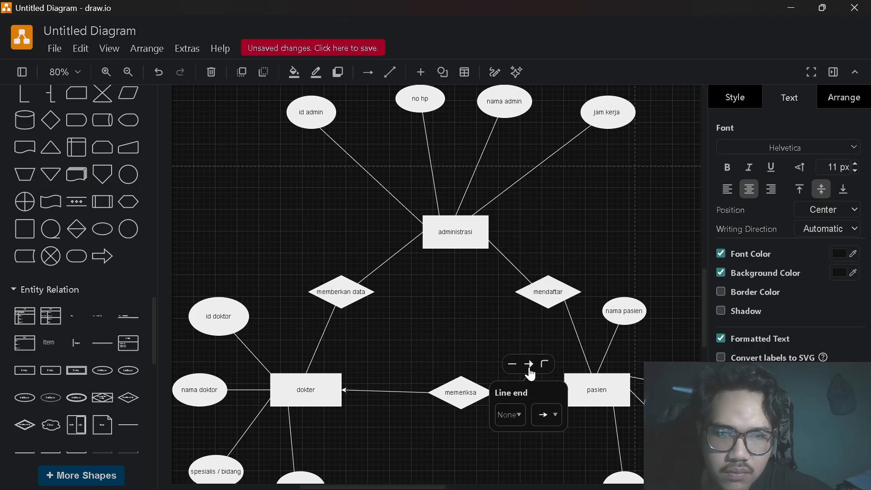
click(548, 417)
click(550, 445)
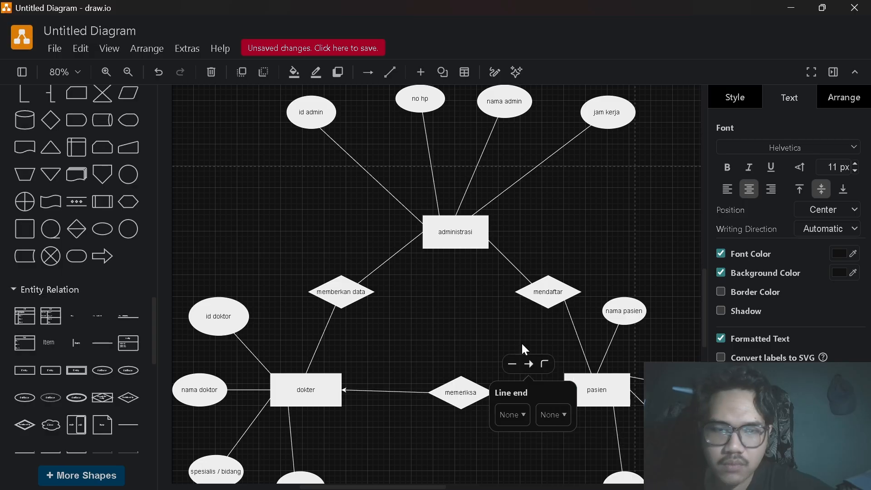
click(493, 278)
Align the memeriksa diamond with the dokter and pasien boxes, and shift the memberkan data and mendaftar diamonds inward
click(463, 390)
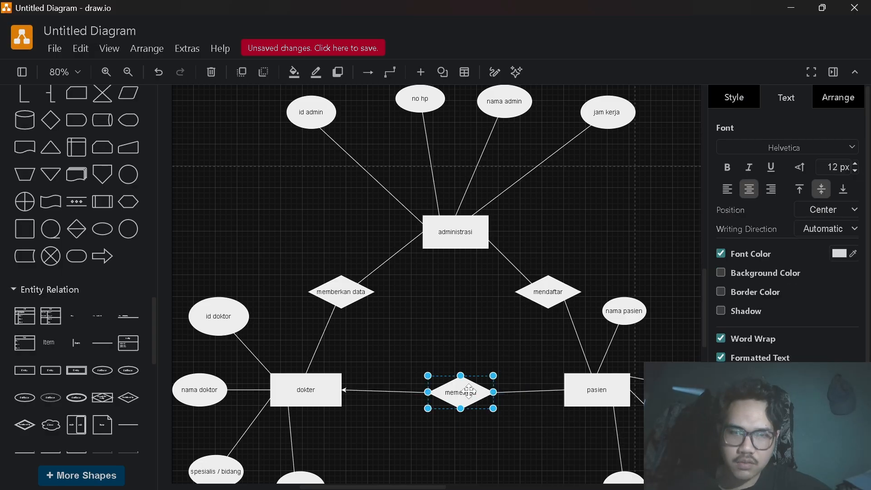
click(341, 288)
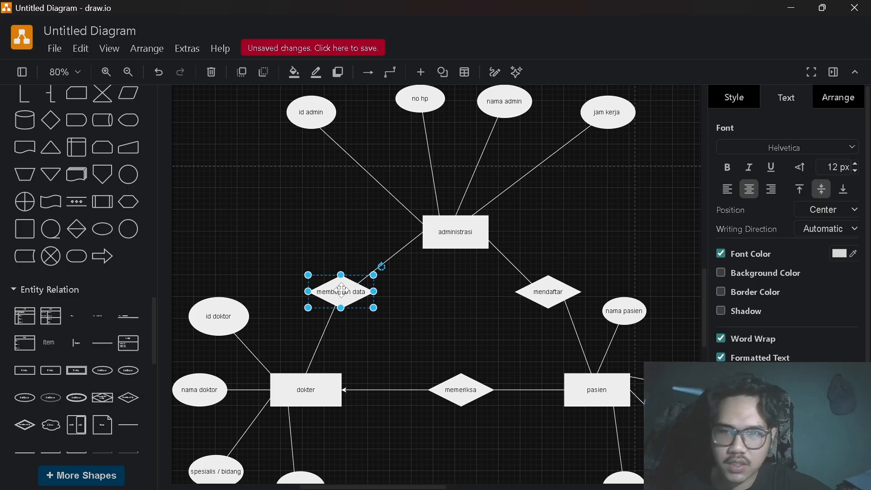
drag(341, 288, 362, 303)
mouse_move(551, 288)
mouse_down()
mouse_move(529, 303)
mouse_move(538, 306)
mouse_move(547, 294)
mouse_move(541, 292)
mouse_up()
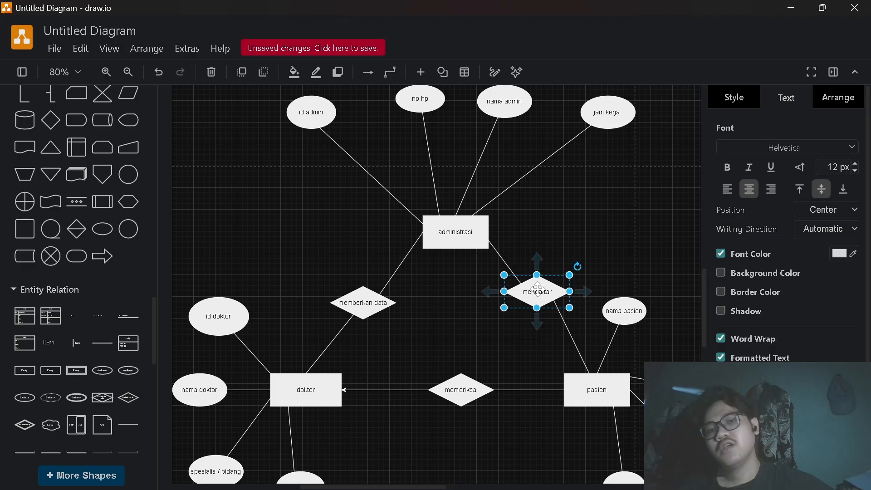
Switch to basis data.docx in Word and examine section 4 on the degree of each relation, then return to the diagram
click(595, 211)
scroll(592, 209, down, 1)
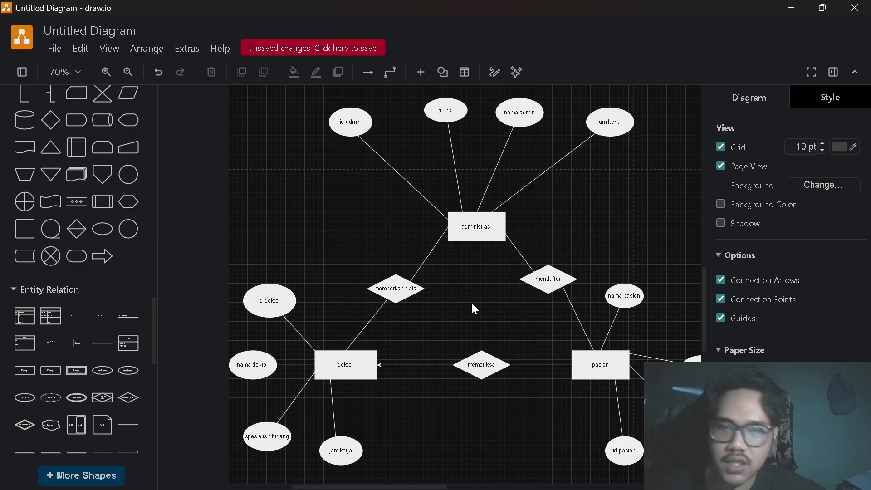
key(alt+Tab)
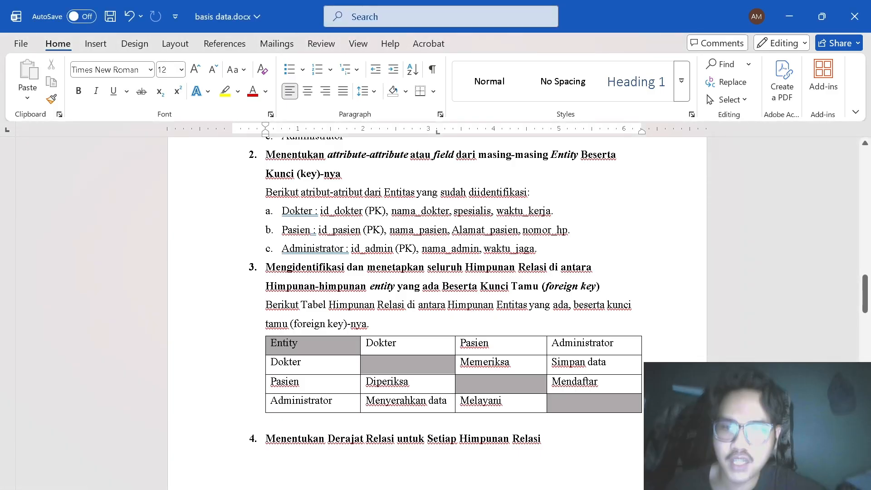
scroll(437, 313, down, 5)
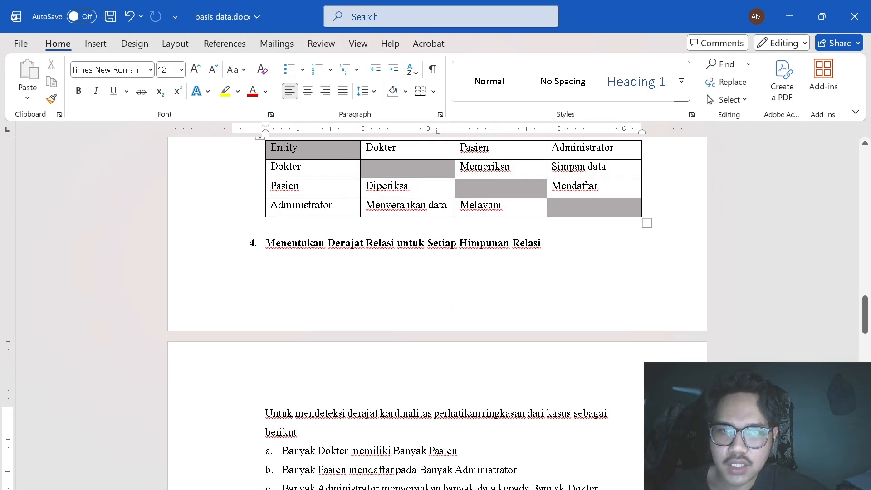
scroll(437, 314, down, 2)
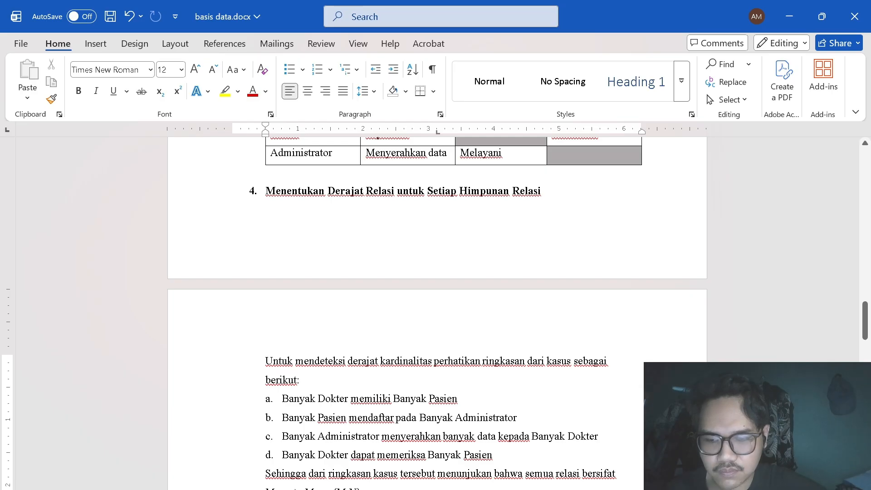
key(alt+Tab)
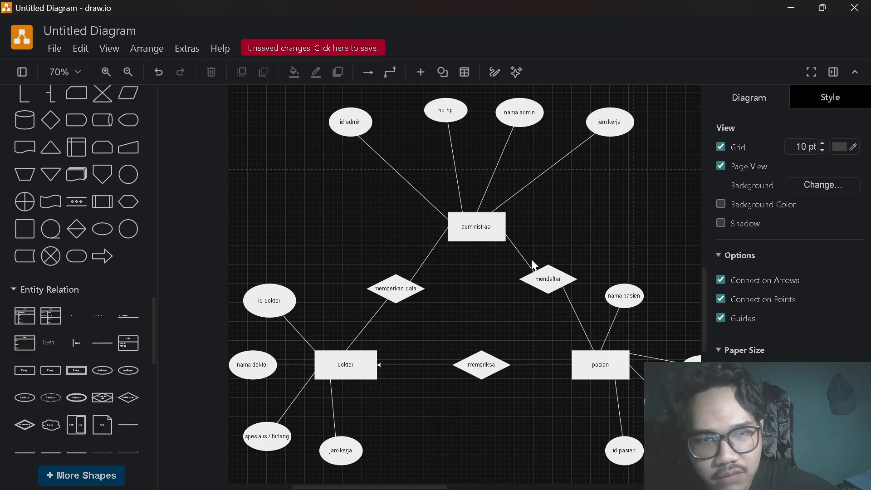
click(358, 339)
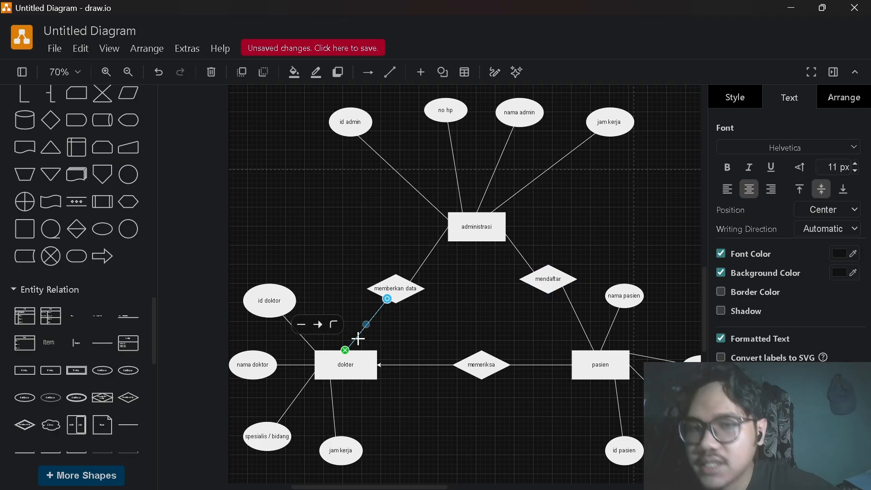
click(320, 327)
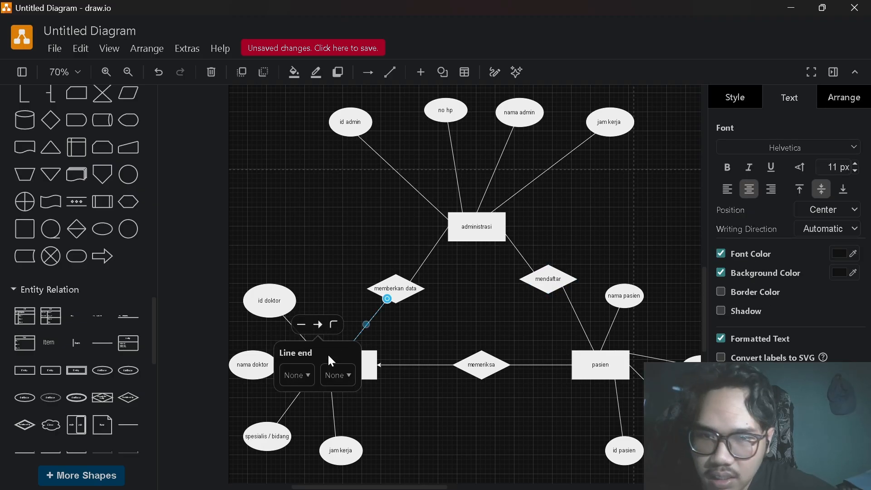
click(336, 375)
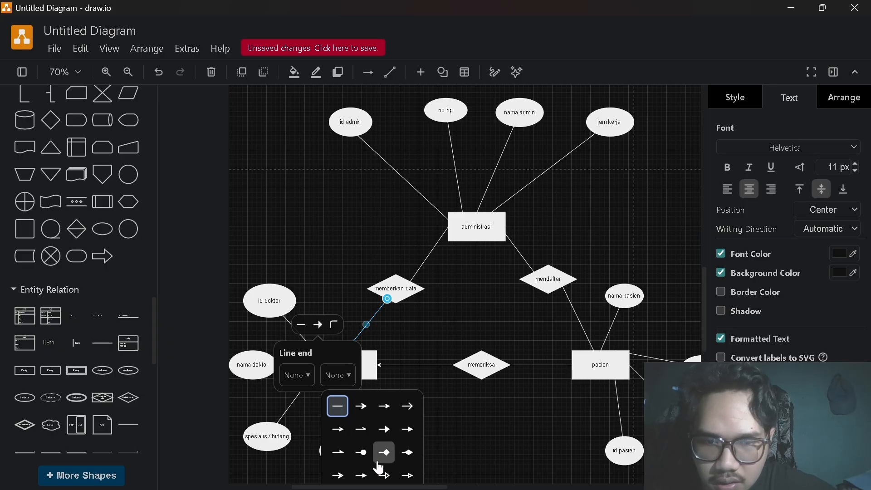
click(377, 436)
scroll(377, 436, down, 1)
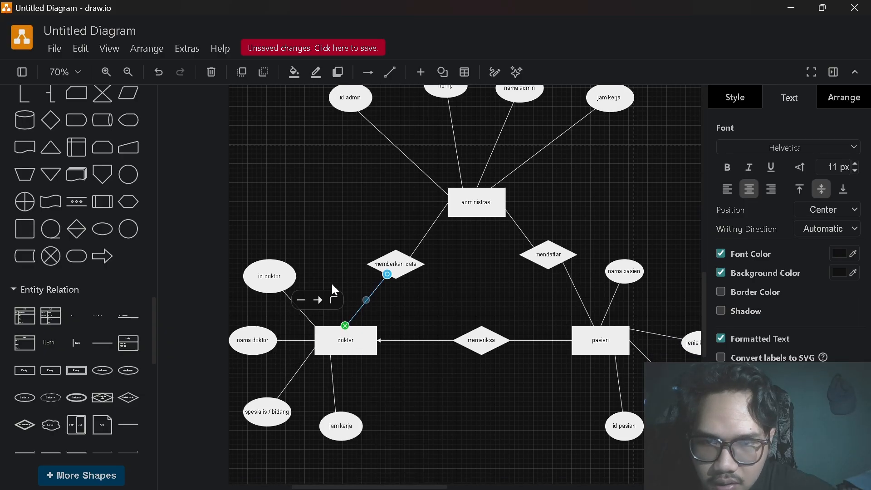
click(320, 305)
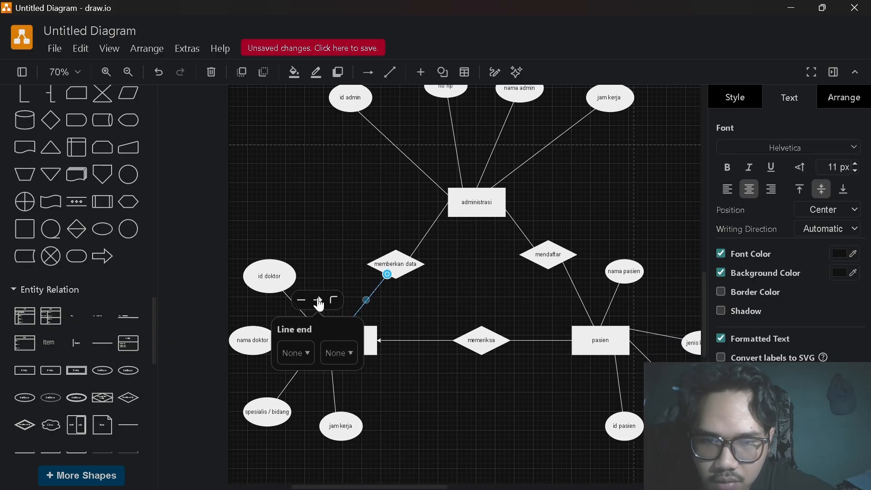
click(335, 352)
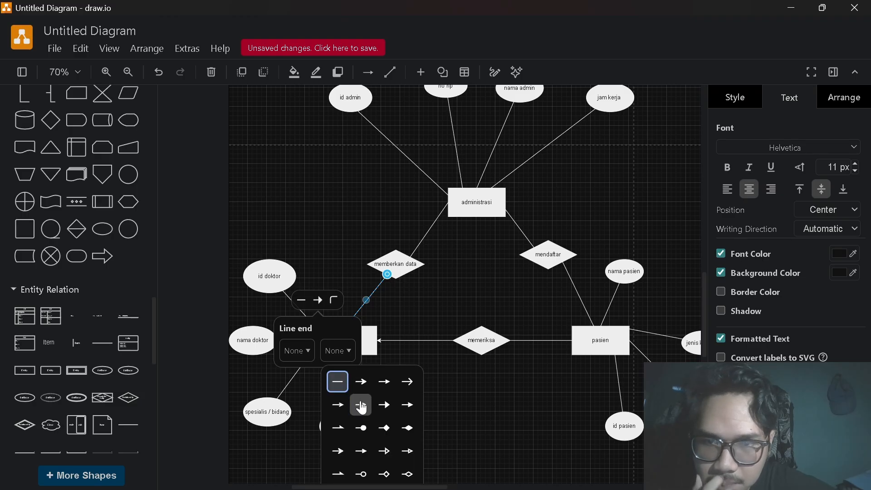
scroll(375, 448, down, 1)
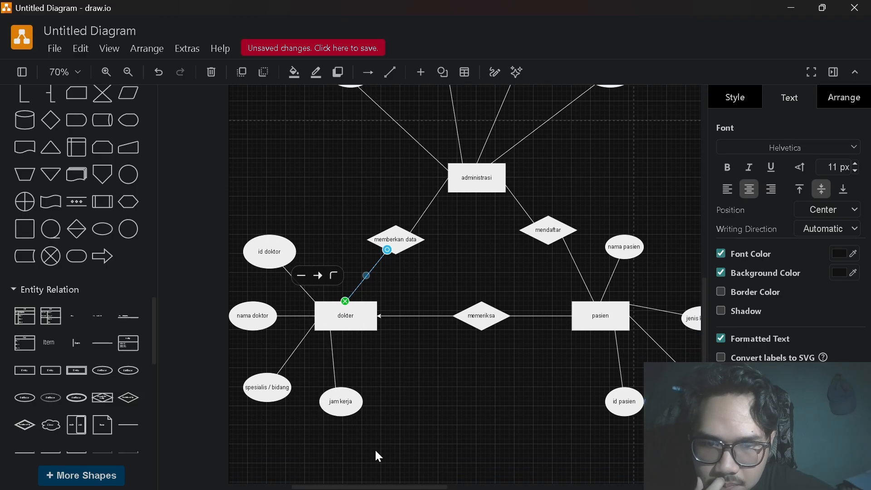
click(317, 275)
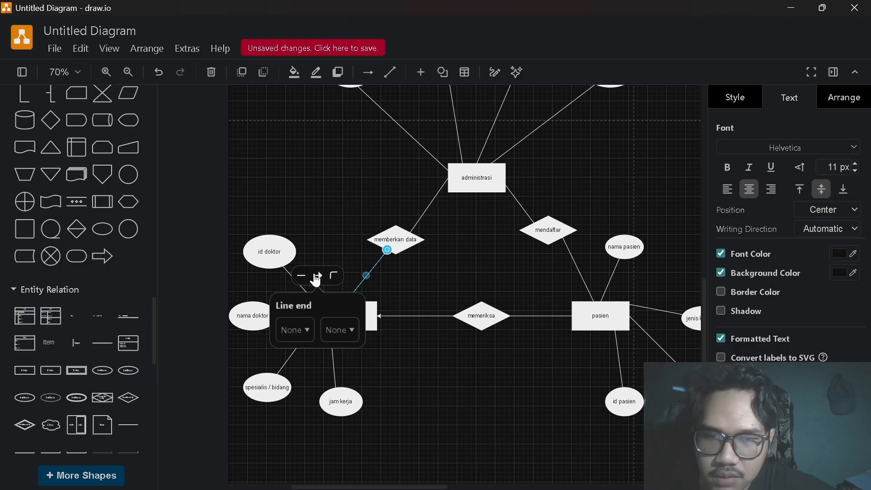
click(343, 328)
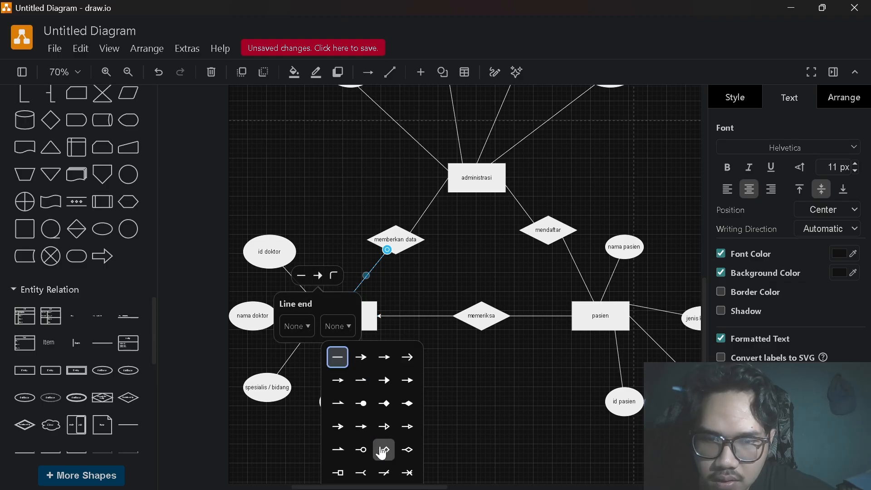
scroll(382, 454, down, 1)
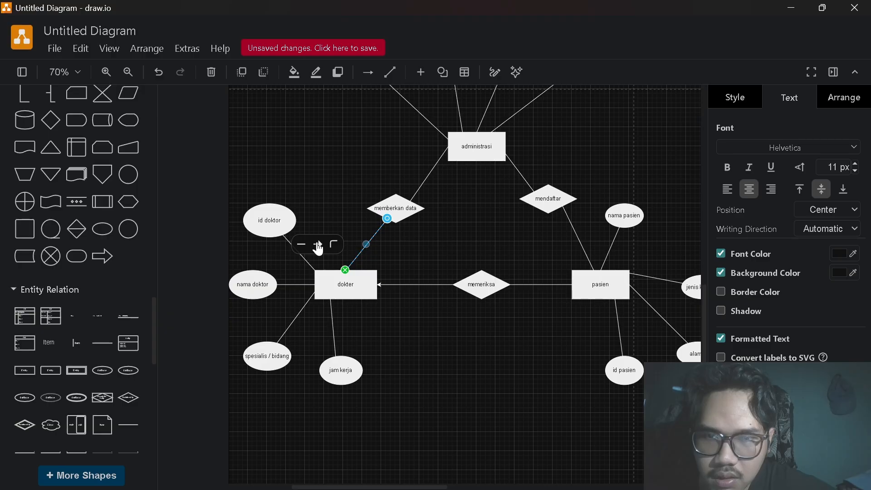
click(319, 247)
click(339, 296)
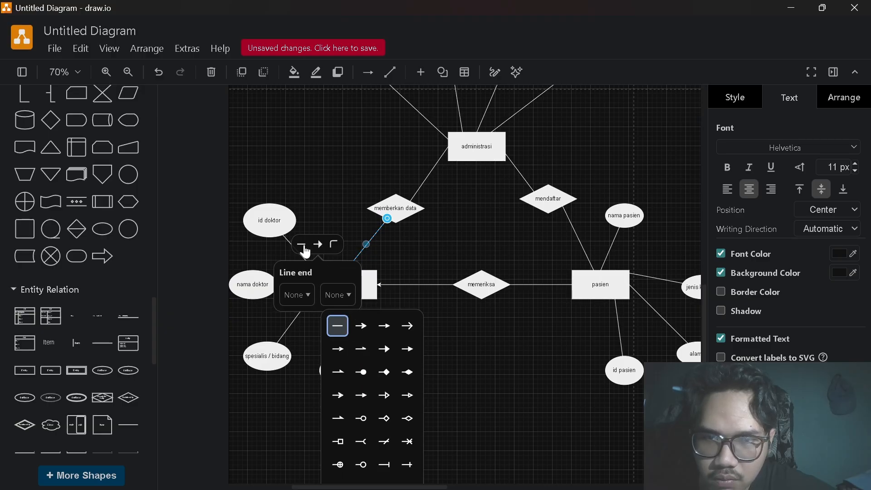
click(297, 295)
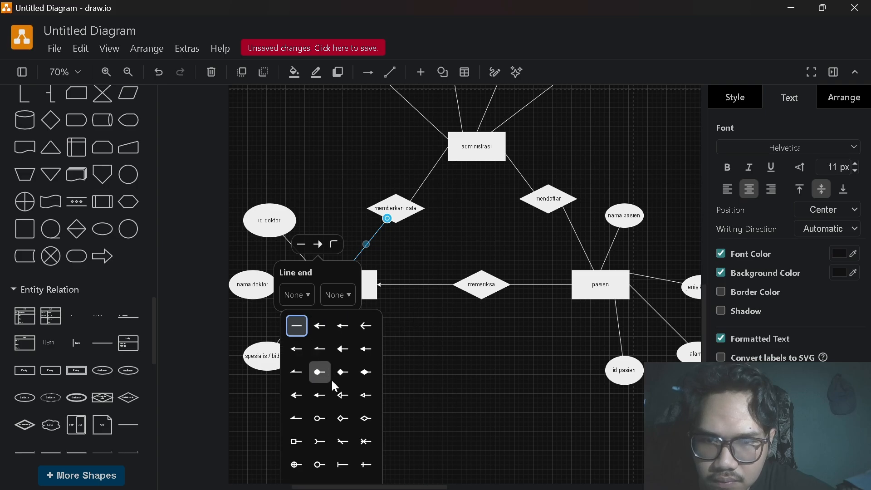
click(344, 418)
scroll(342, 420, down, 2)
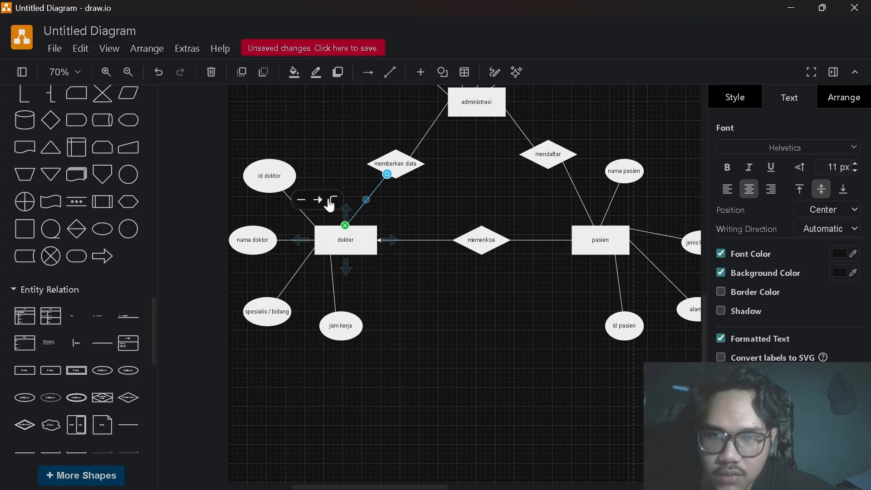
scroll(326, 197, down, 1)
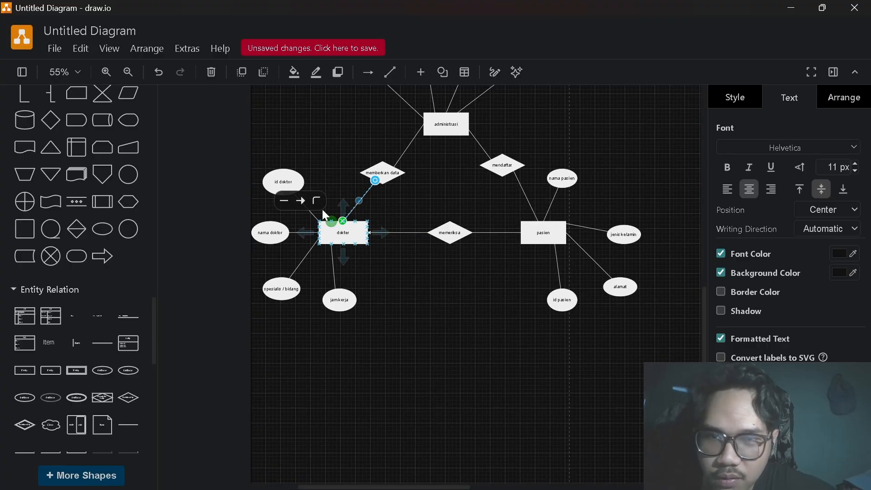
Try a crow's-foot marker on the diamond end of the line between memberkan data and dokter
click(305, 203)
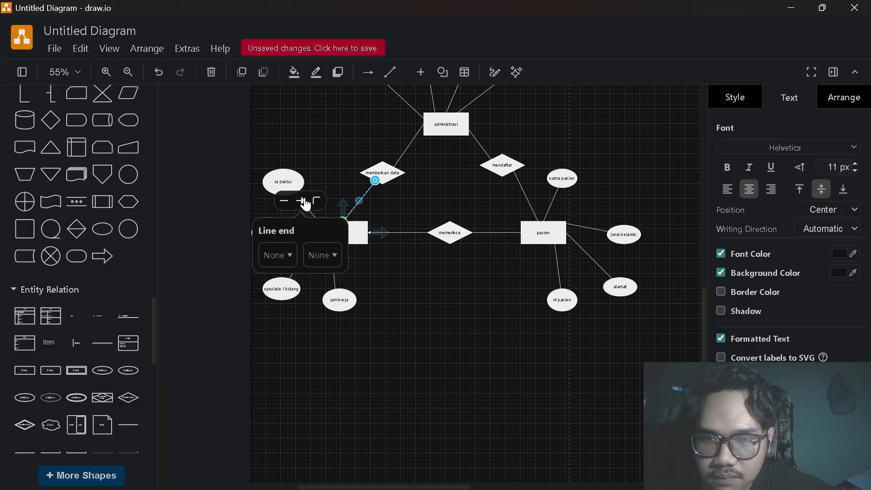
click(322, 261)
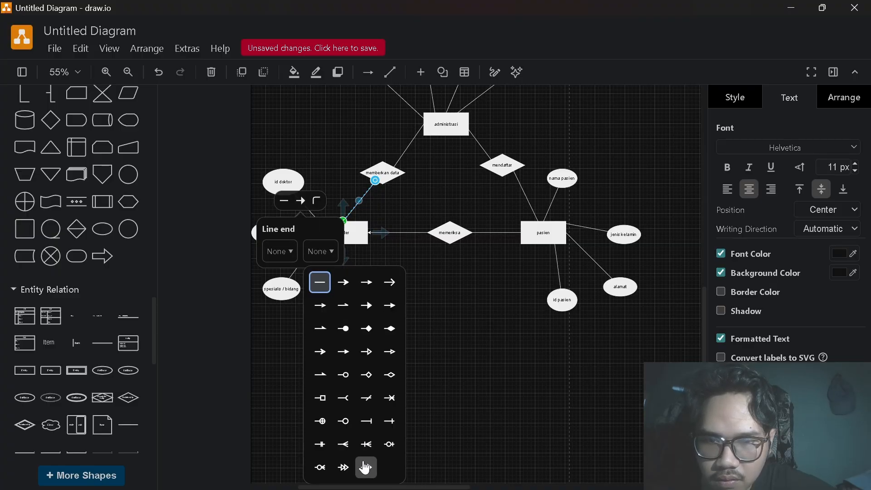
click(348, 452)
click(428, 311)
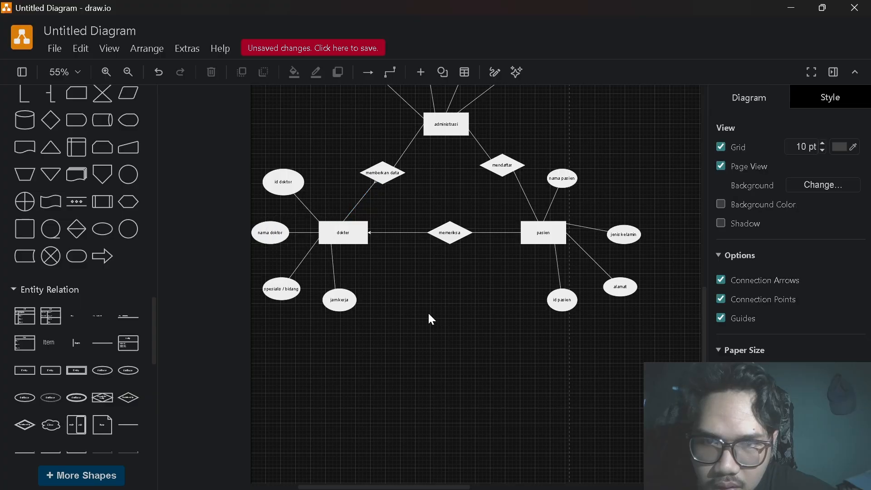
Reset the marker on the memberkan data end of the line to dokter to None
click(372, 187)
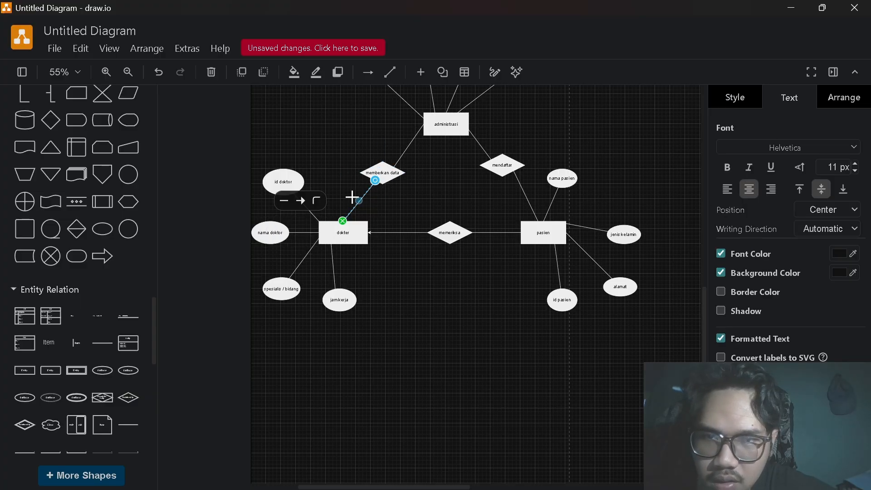
click(302, 203)
click(330, 258)
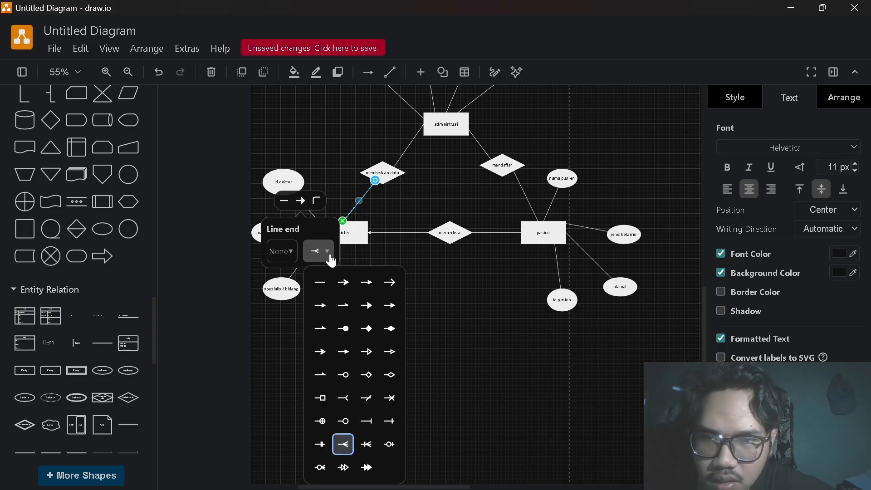
click(320, 283)
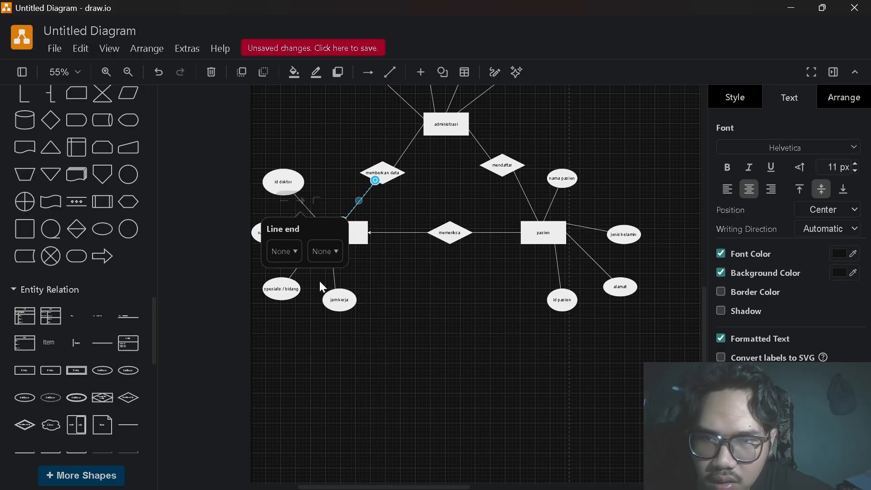
click(319, 282)
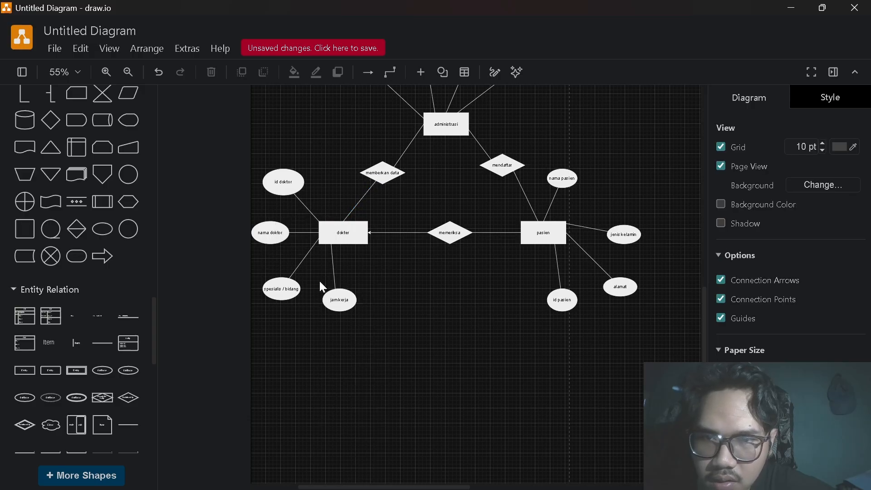
Set a crow's-foot marker on the dokter end of the line between memberkan data and dokter
click(354, 208)
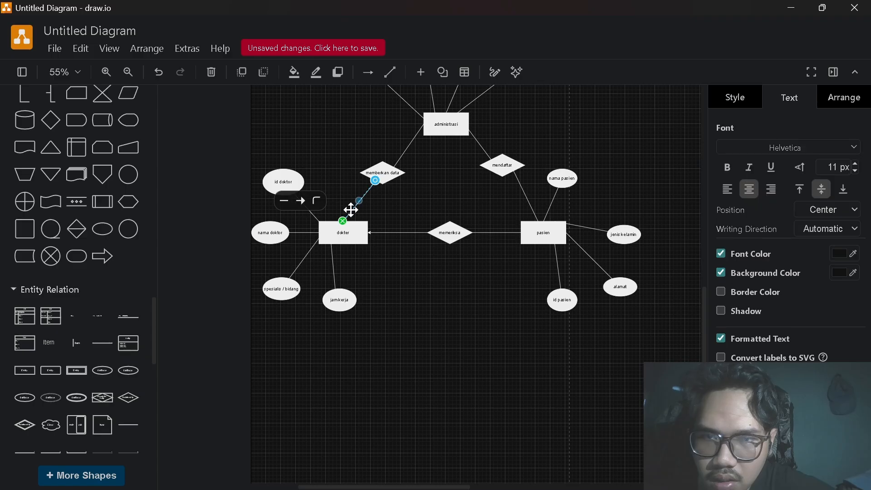
click(299, 204)
click(288, 251)
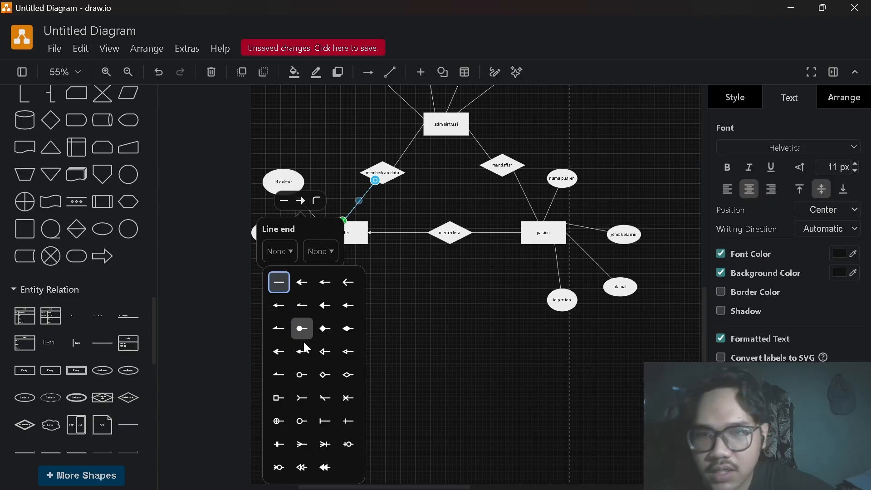
click(301, 445)
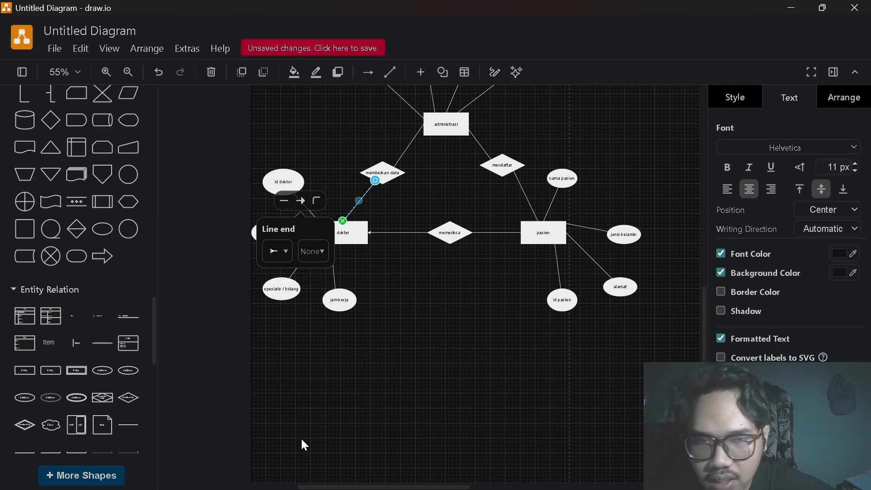
click(389, 298)
Move the dokter box directly below the memberkan data diamond and lower the memeriksa diamond to align with it
ctrl+scroll(402, 273, up, 5)
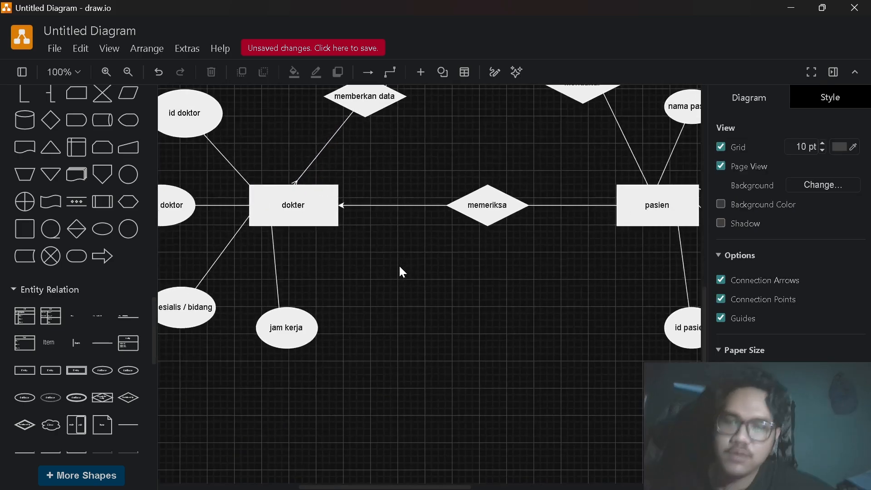
scroll(402, 272, up, 1)
click(333, 266)
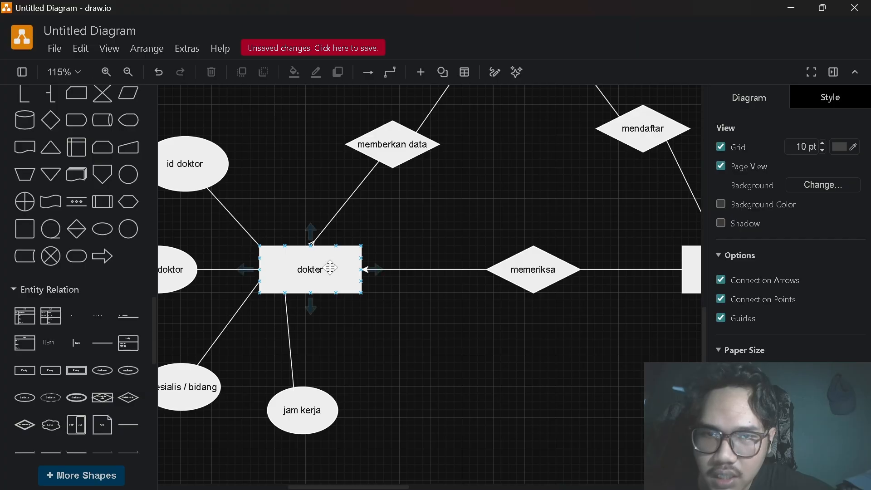
drag(332, 267, 410, 300)
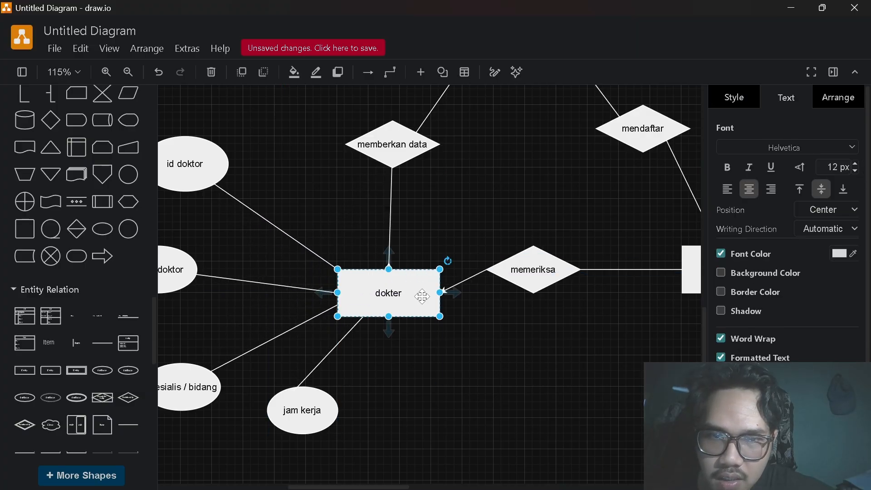
click(529, 262)
drag(529, 263, 529, 286)
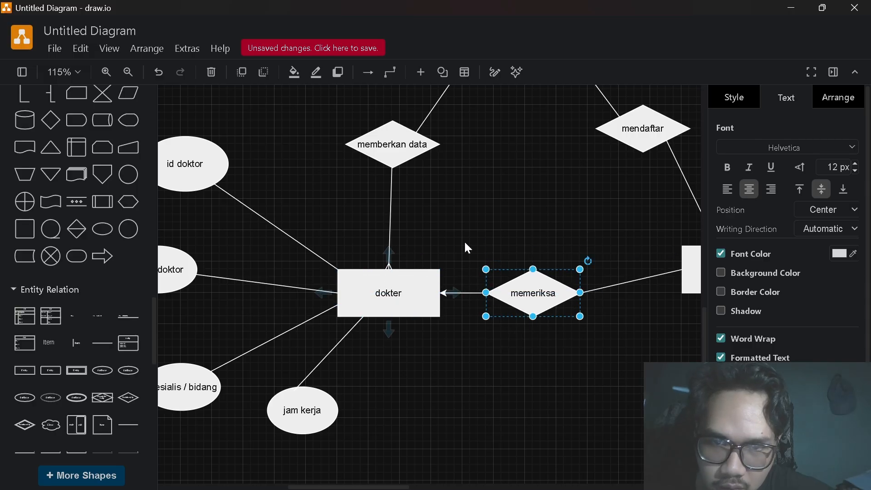
Set a crow's-foot marker on the administrasi end of the line between memberkan data and administrasi
scroll(480, 233, up, 5)
scroll(480, 233, right, 2)
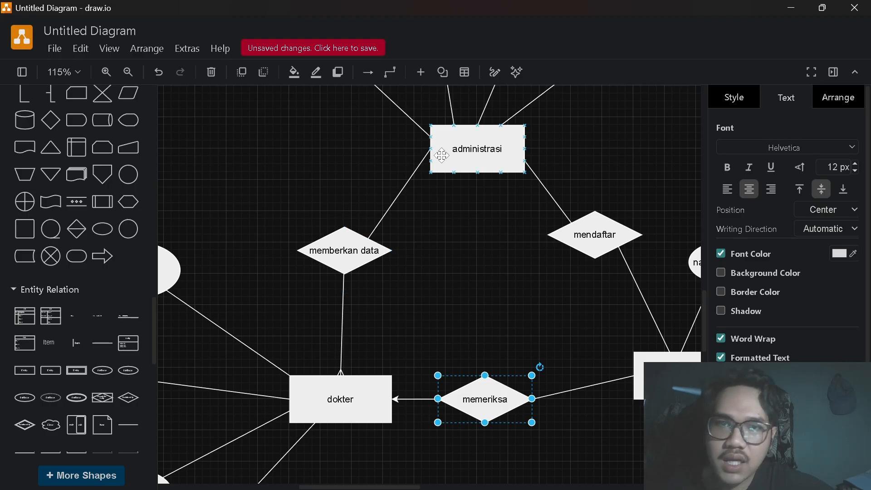
click(421, 163)
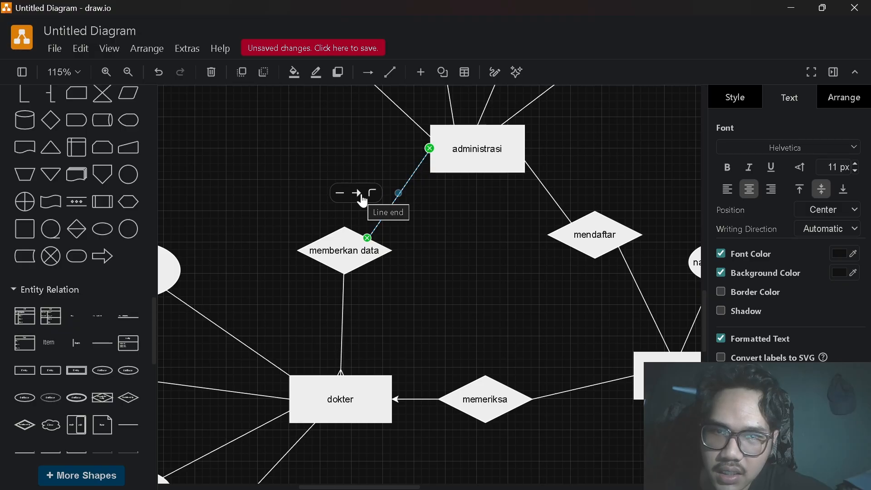
click(359, 194)
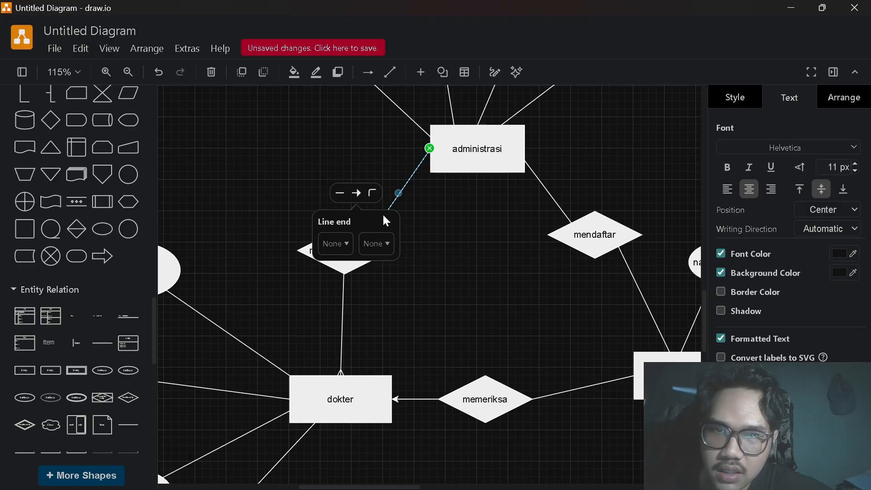
click(384, 244)
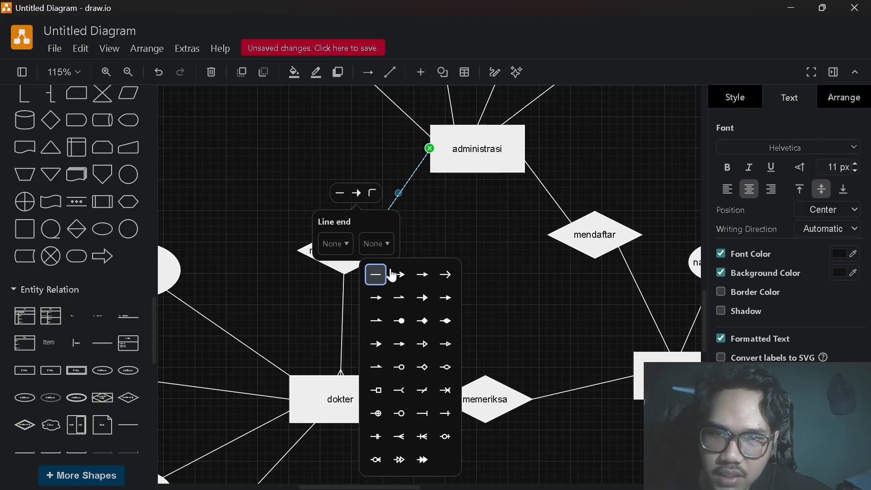
click(404, 440)
click(450, 284)
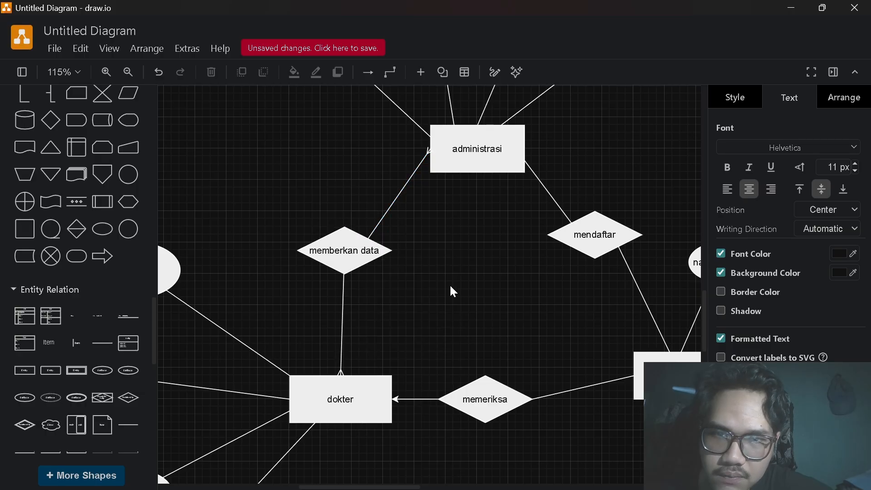
Move the memberkan data diamond up beside administrasi and the mendaftar diamond up and right to sit above pasien
drag(357, 250, 357, 155)
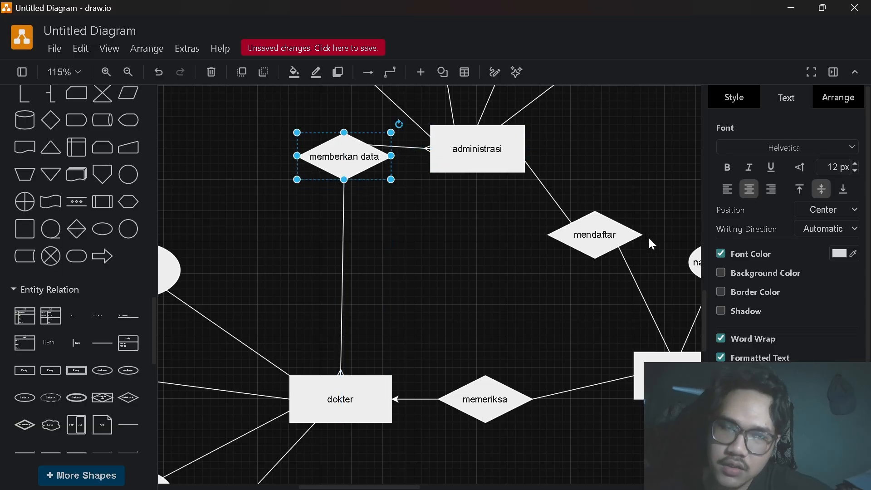
scroll(595, 257, right, 5)
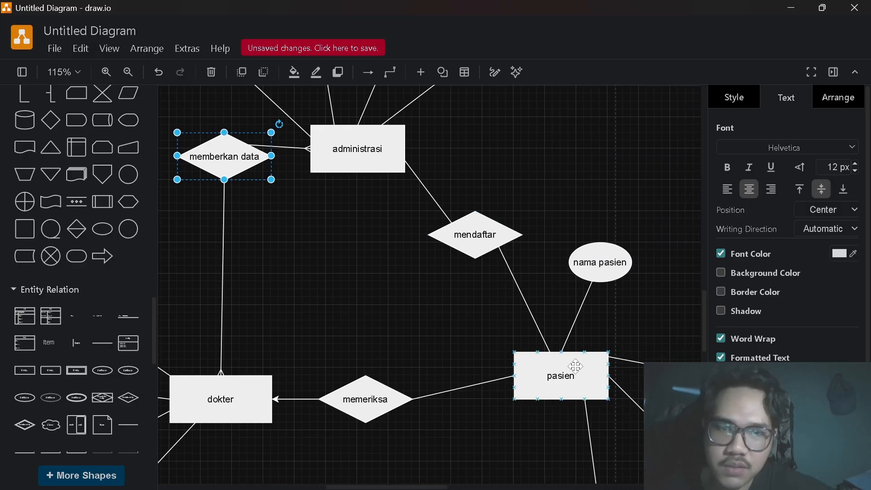
drag(479, 239, 526, 177)
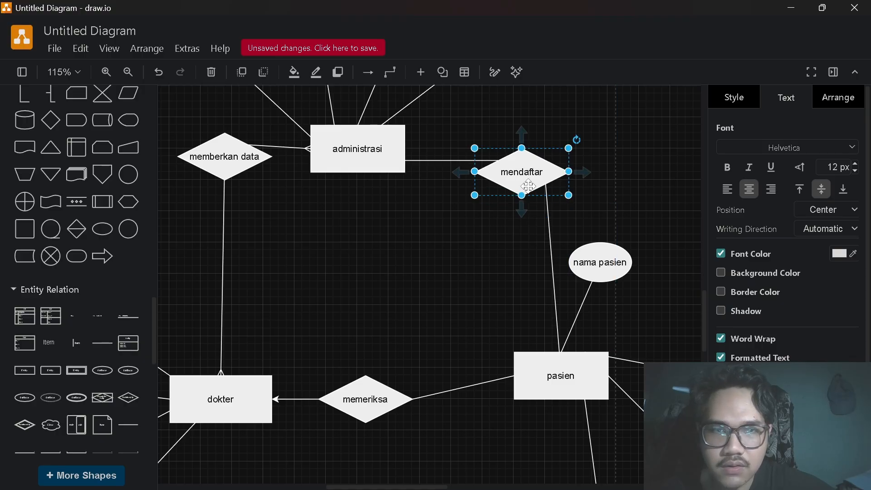
Try a crow's-foot marker on the mendaftar end of the line between mendaftar and pasien
click(551, 236)
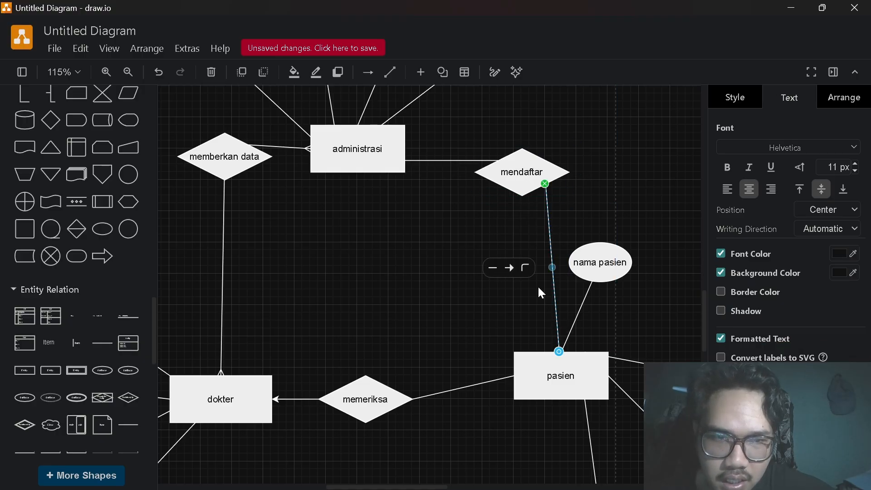
click(508, 269)
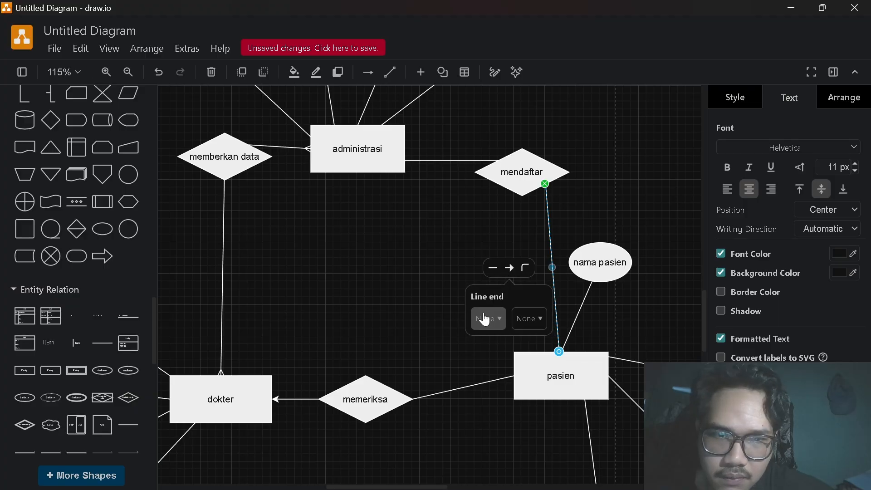
click(485, 319)
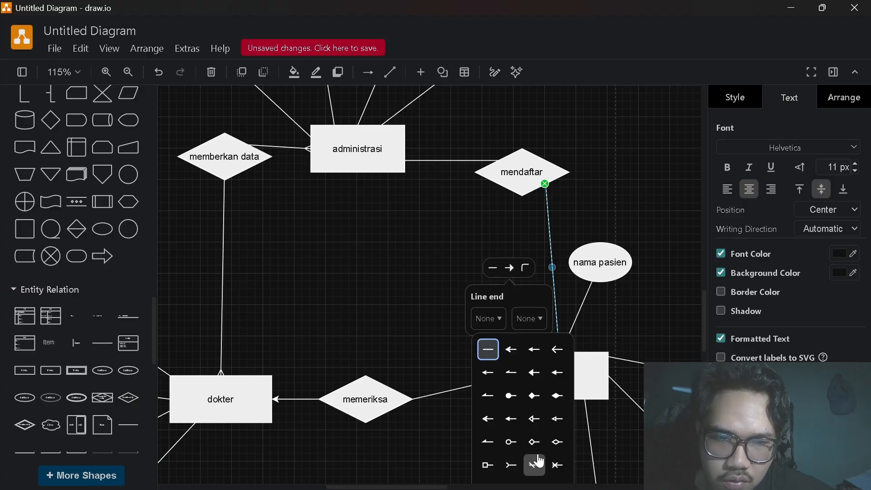
scroll(541, 459, down, 3)
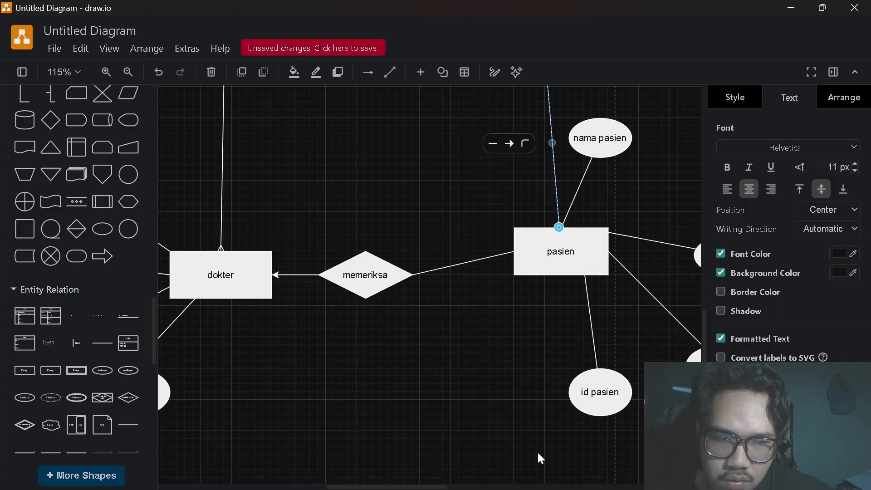
click(510, 145)
click(487, 194)
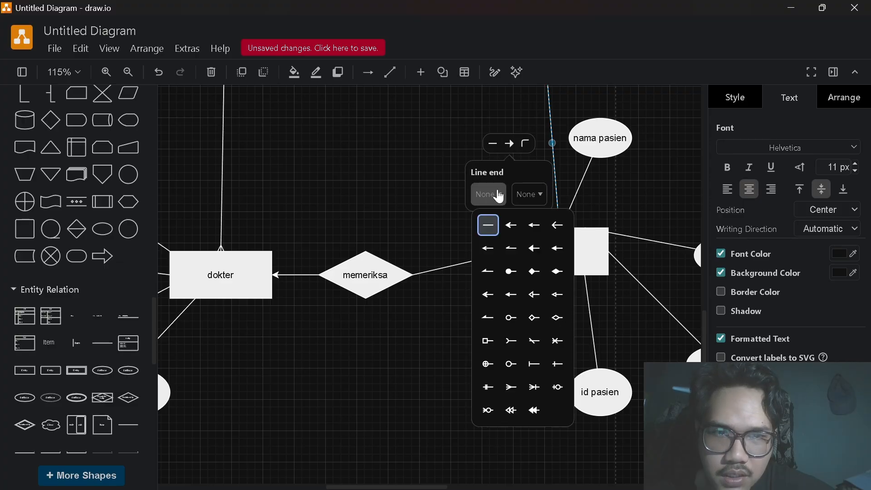
click(512, 388)
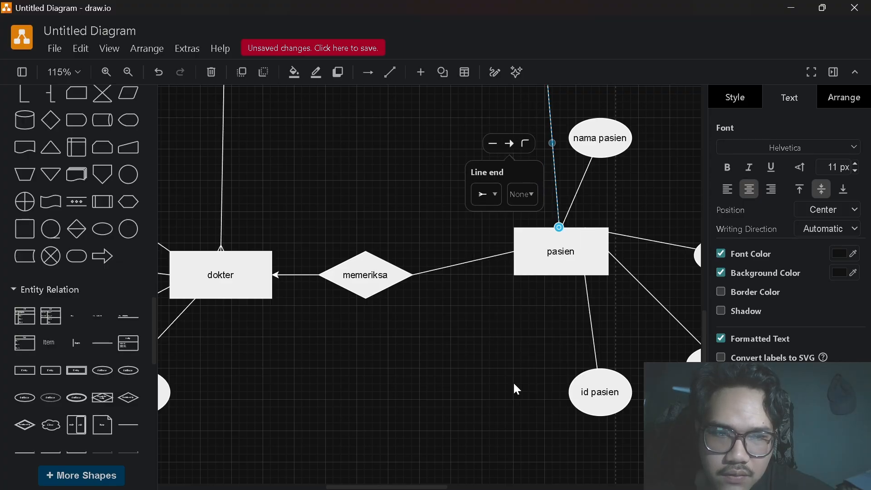
click(610, 194)
Reset the marker on the mendaftar end of the line to pasien to None
scroll(609, 186, up, 5)
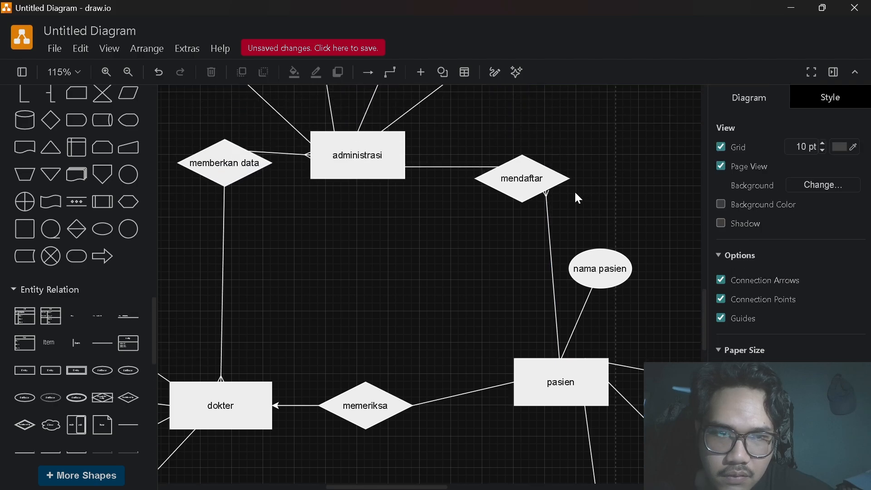
click(549, 199)
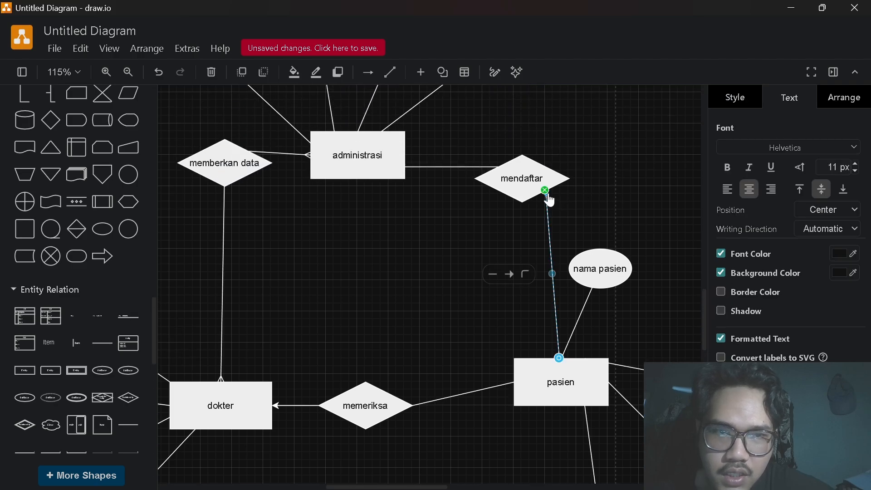
click(511, 276)
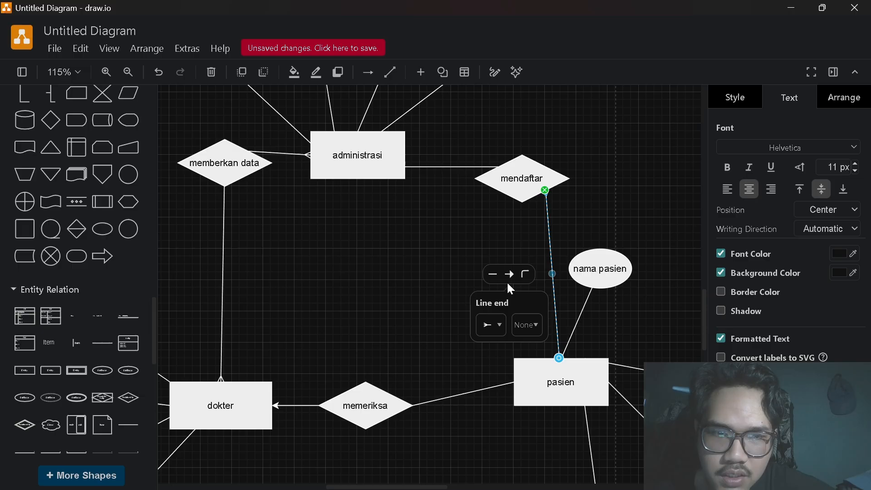
click(499, 325)
click(494, 356)
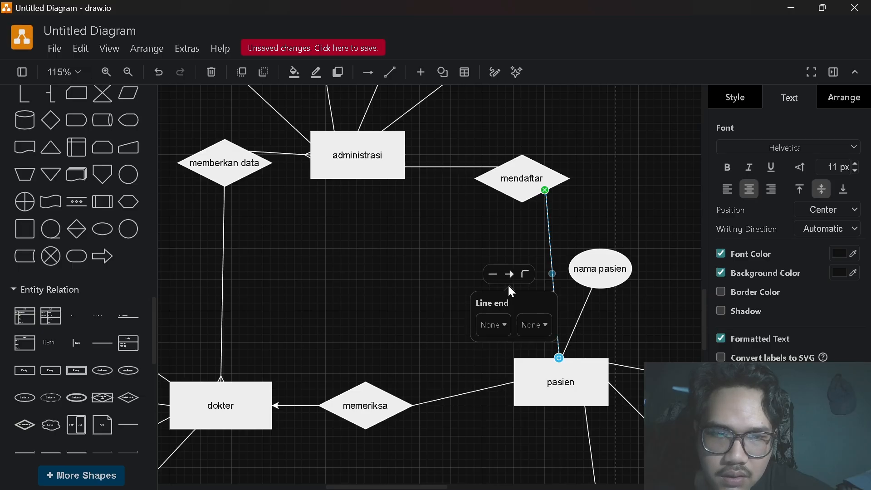
Set a crow's-foot marker on the pasien end of the line between mendaftar and pasien
click(536, 328)
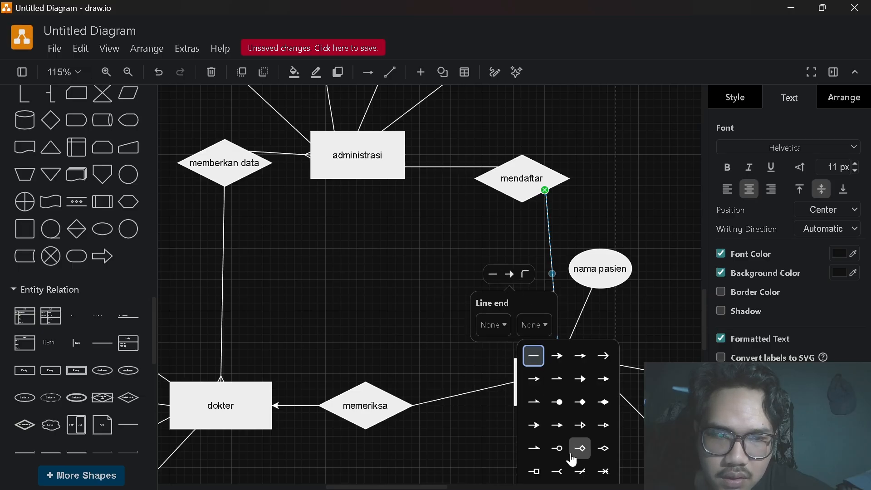
scroll(573, 458, down, 1)
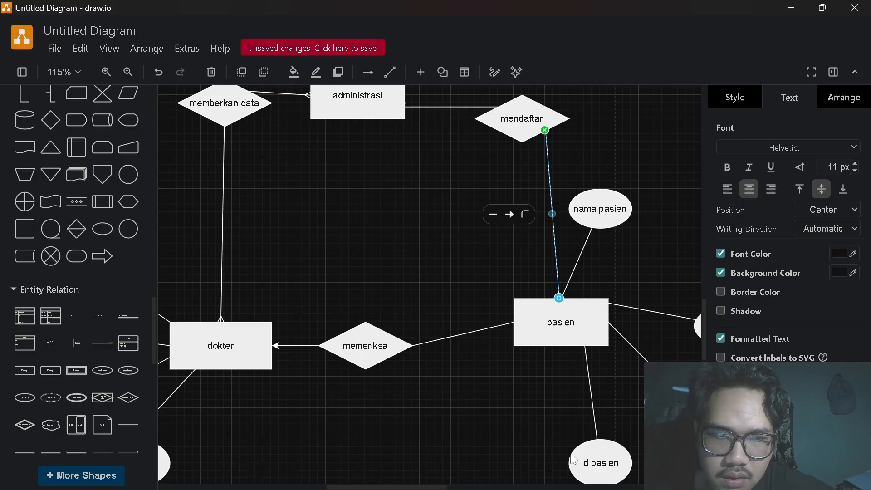
click(510, 215)
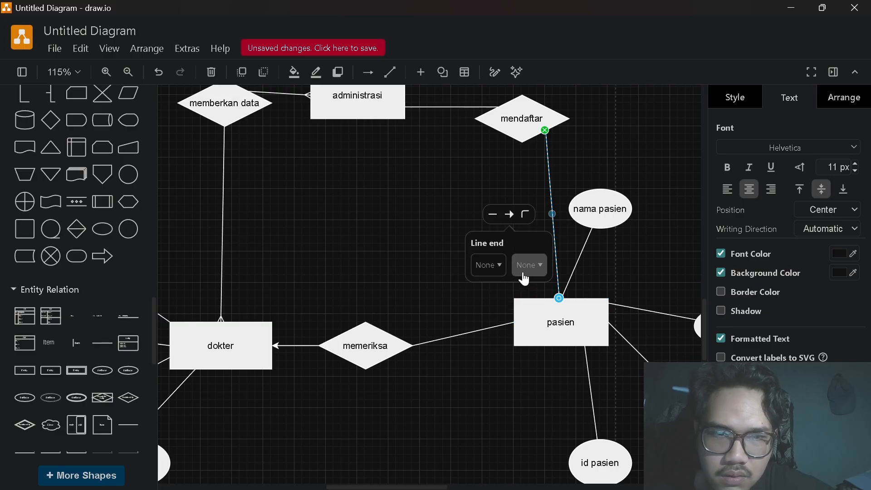
click(529, 266)
click(557, 455)
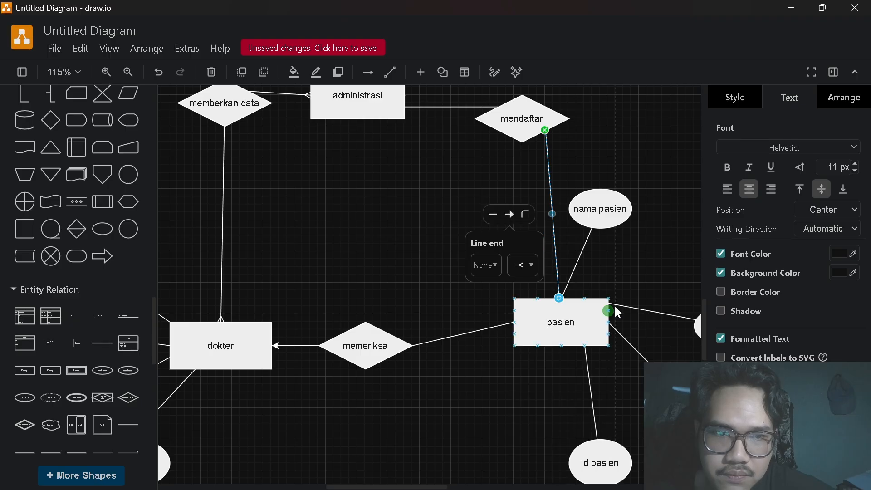
click(630, 248)
Move the pasien box slightly left under mendaftar and reattach the mendaftar line just left of the box's top centre
drag(573, 313, 559, 322)
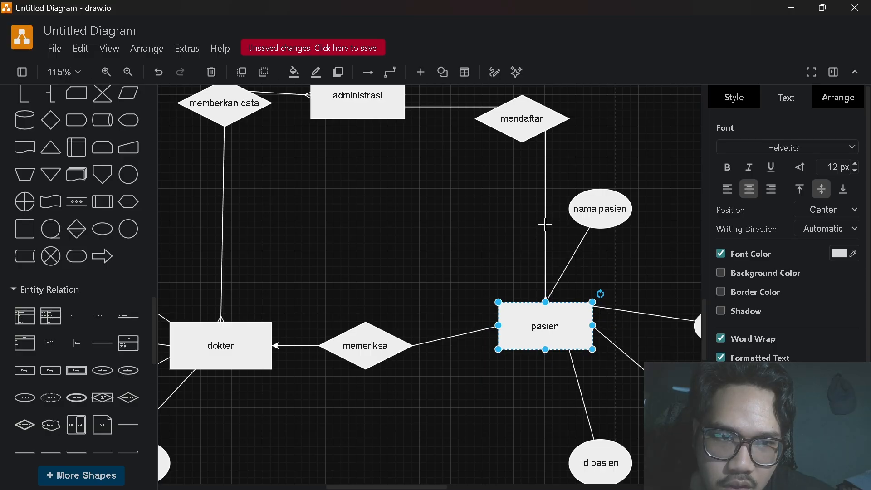
click(545, 285)
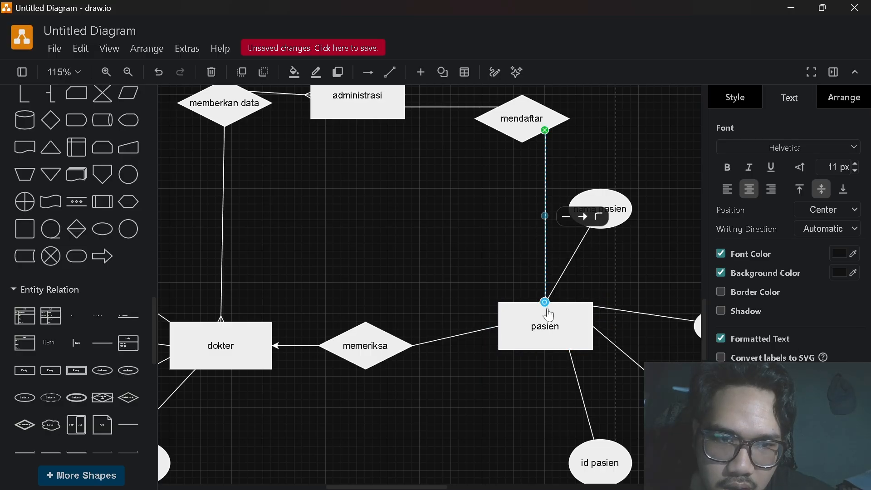
drag(545, 302, 537, 306)
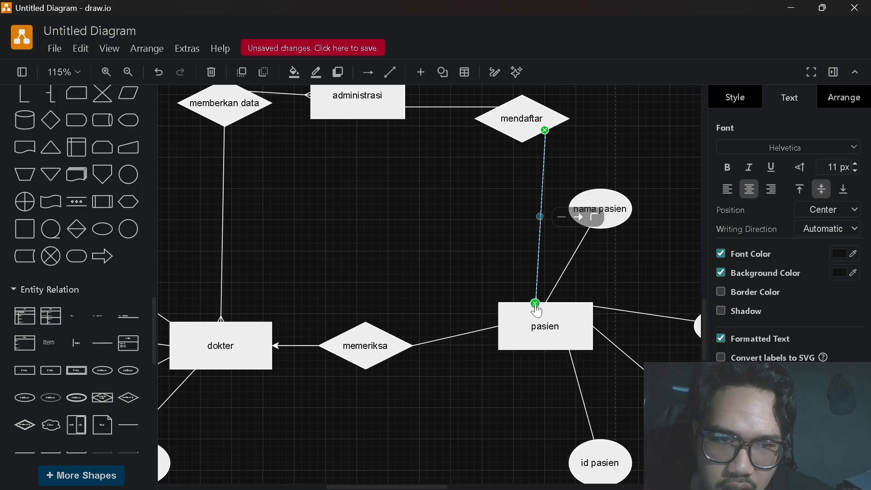
click(603, 287)
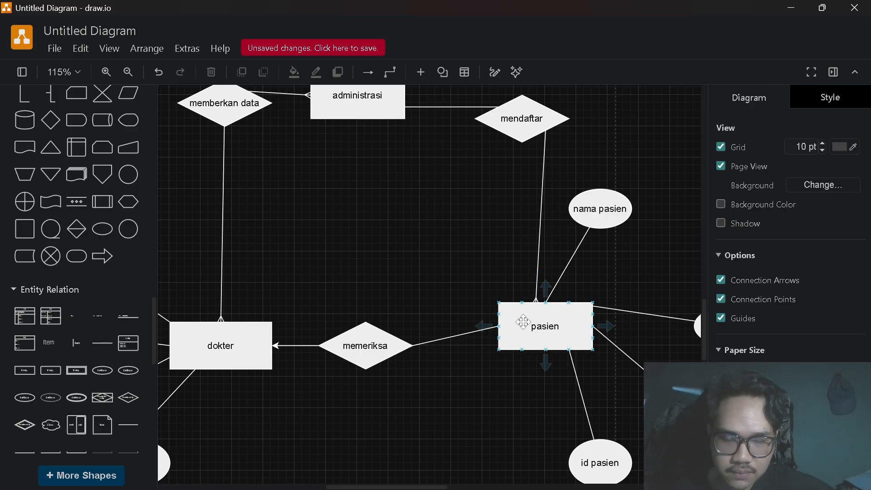
Space out the line ends on pasien's top edge, keeping mendaftar's near the centre and moving nama pasien's farther right
scroll(522, 336, up, 4)
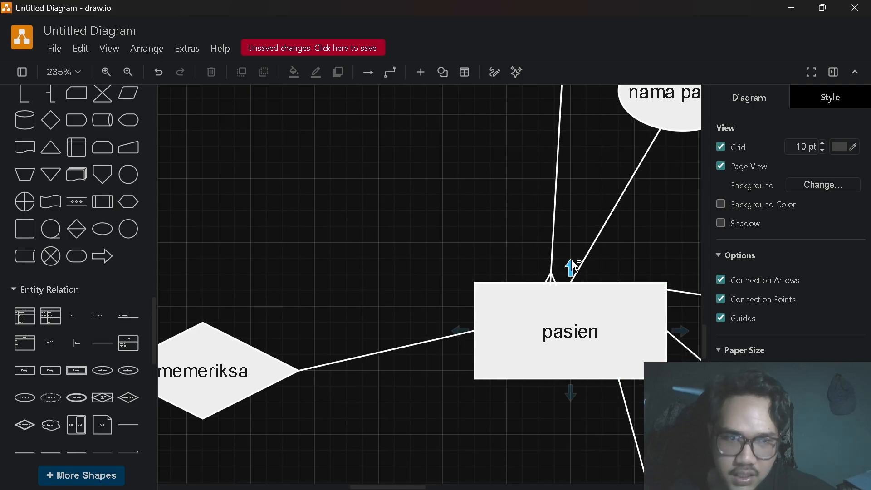
mouse_move(552, 279)
mouse_down()
mouse_move(550, 257)
mouse_move(551, 283)
mouse_move(564, 281)
mouse_up()
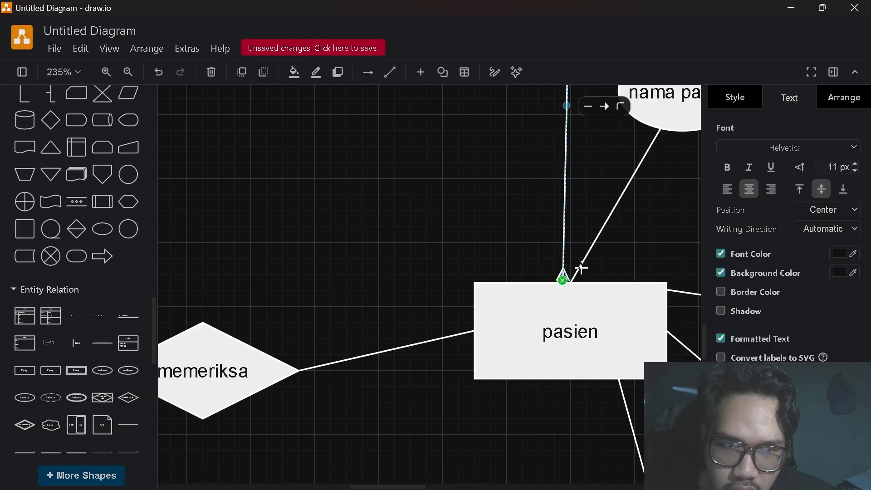
click(582, 268)
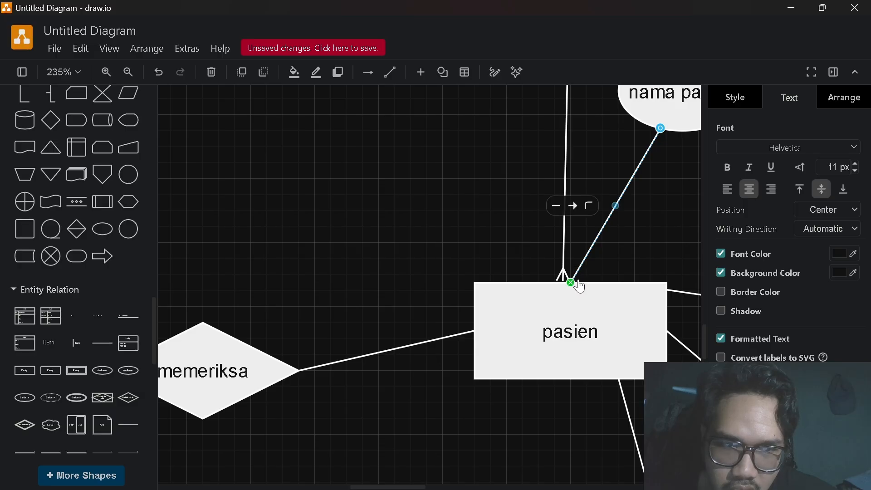
drag(572, 283, 621, 287)
click(436, 243)
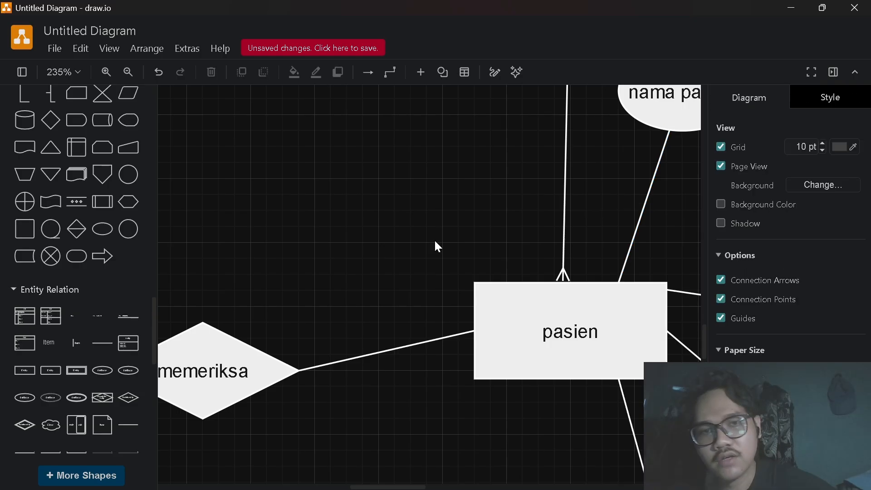
Shift the mendaftar diamond slightly left toward administrasi and lower the memberkan data diamond slightly
scroll(435, 243, down, 4)
scroll(435, 242, left, 5)
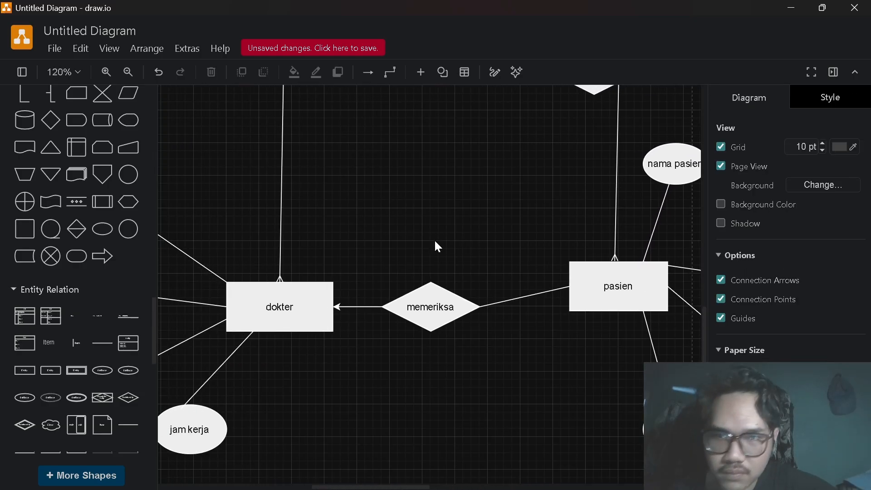
scroll(438, 247, up, 7)
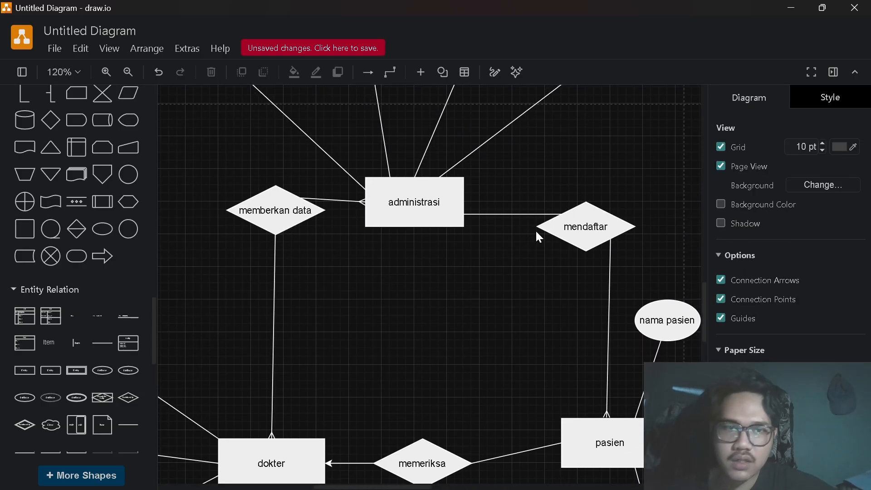
drag(568, 222, 560, 232)
click(284, 217)
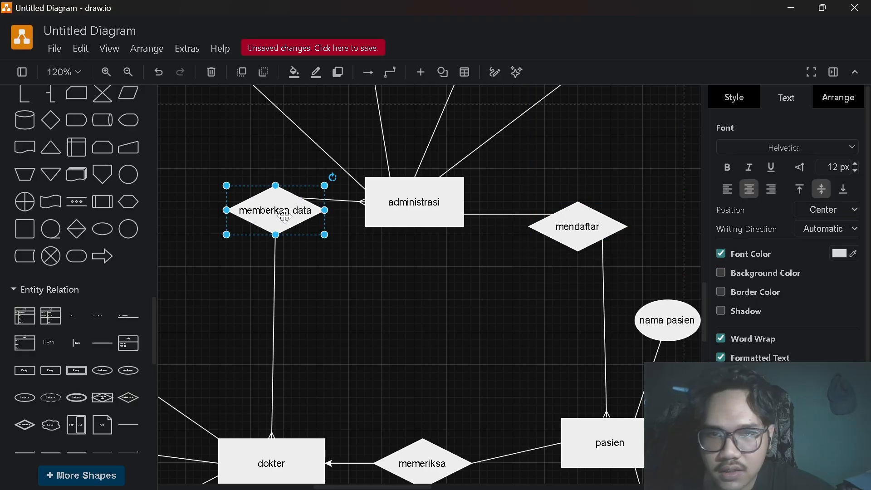
drag(284, 217, 291, 228)
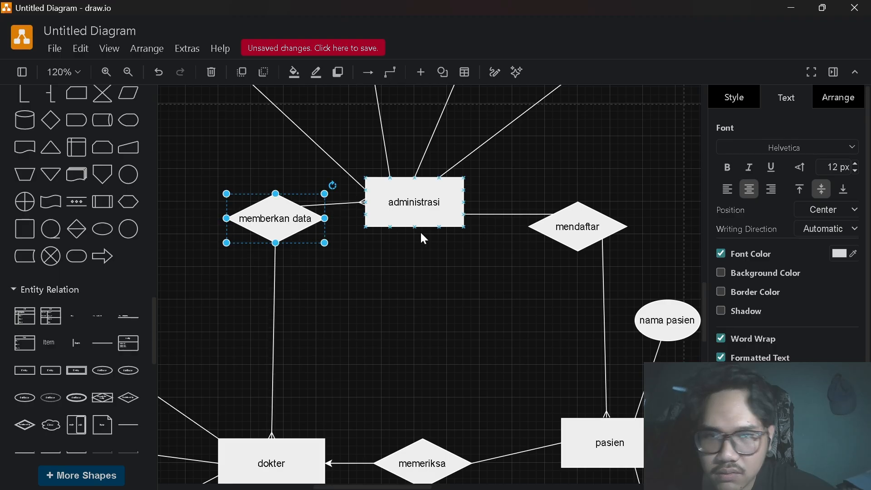
click(480, 249)
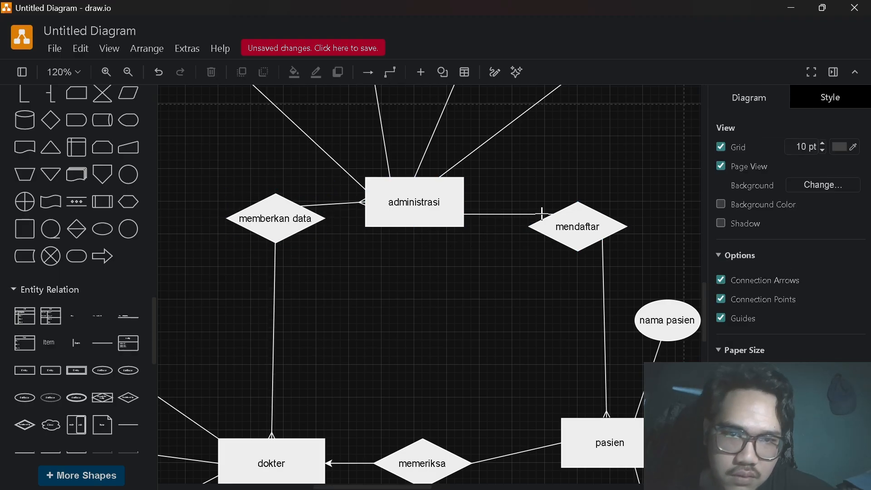
Lower the memberkan data line's end on administrasi and the memberkan data diamond so their connection runs level, and select the administrasi–mendaftar line
click(358, 204)
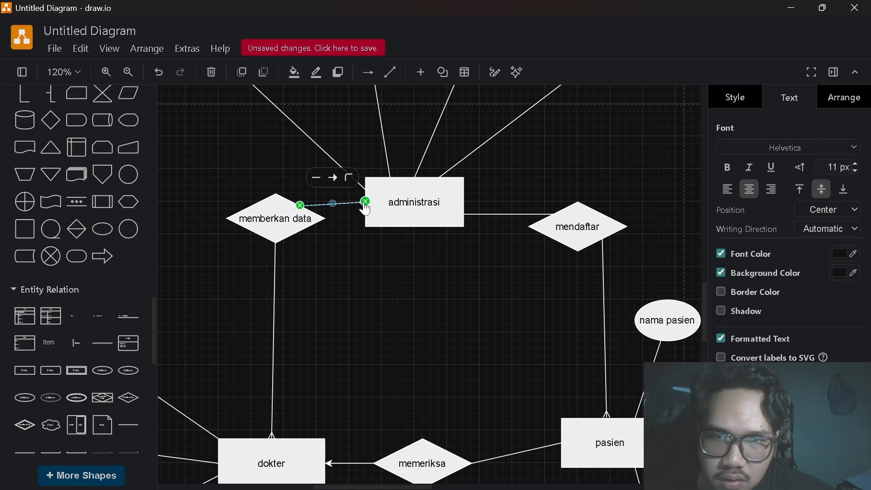
drag(360, 208, 365, 214)
drag(280, 218, 281, 227)
click(432, 290)
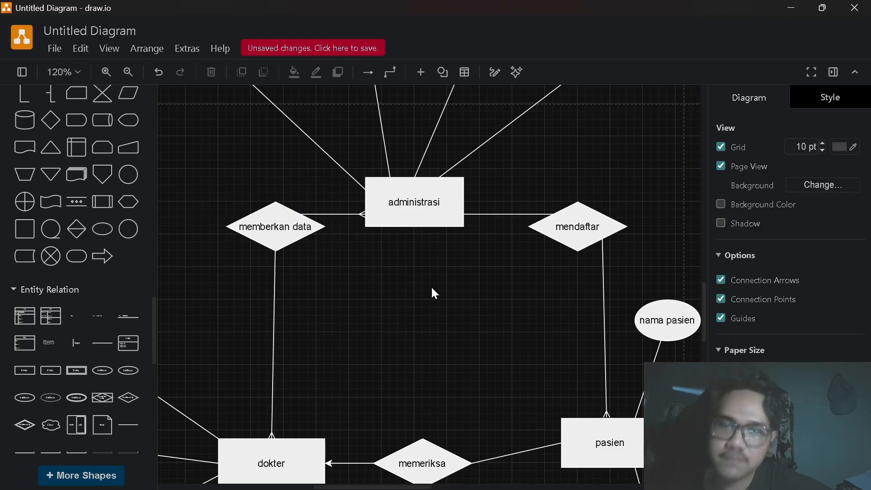
click(517, 216)
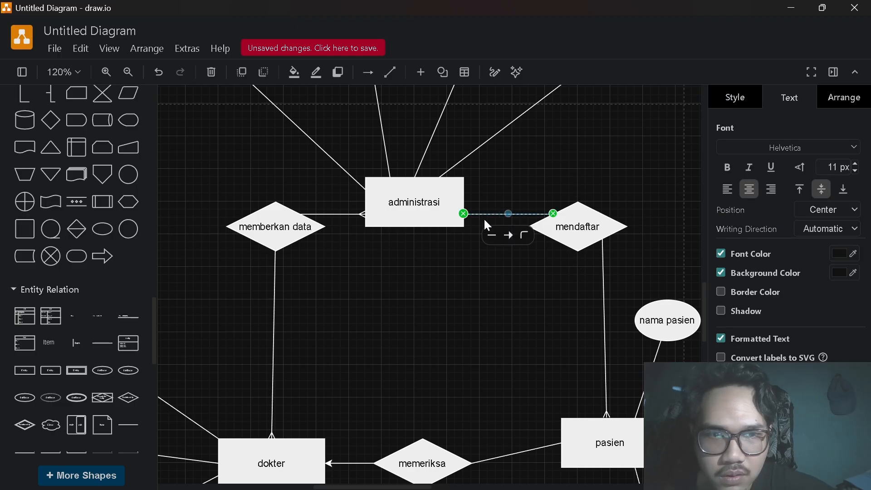
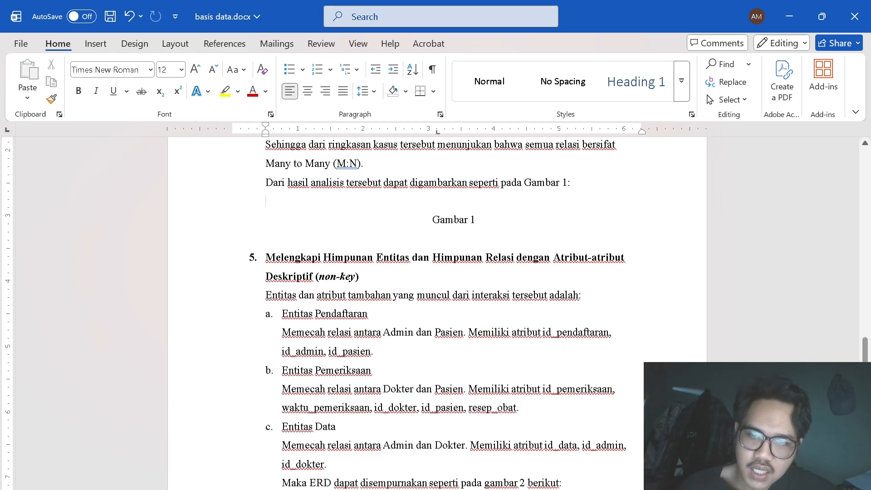
Return from the Word document to the draw.io diagram and delete the memberkan data, memeriksa and mendaftar diamonds
scroll(438, 313, down, 1)
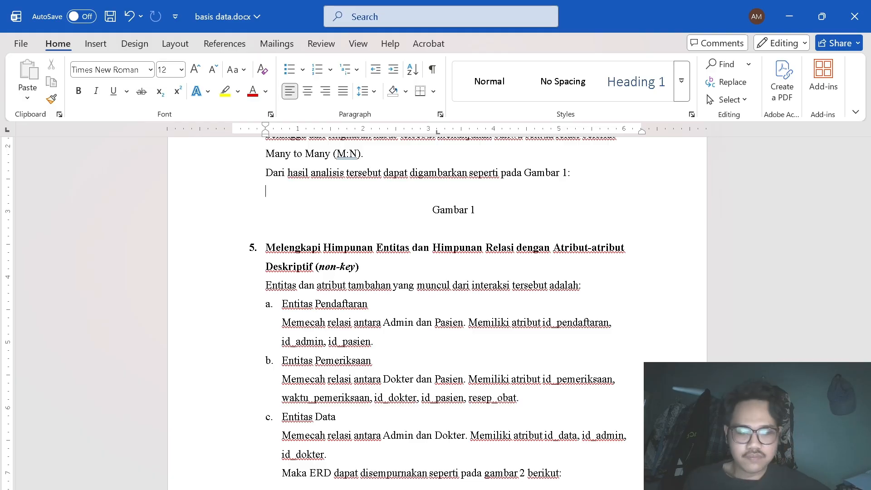
key(alt+Tab)
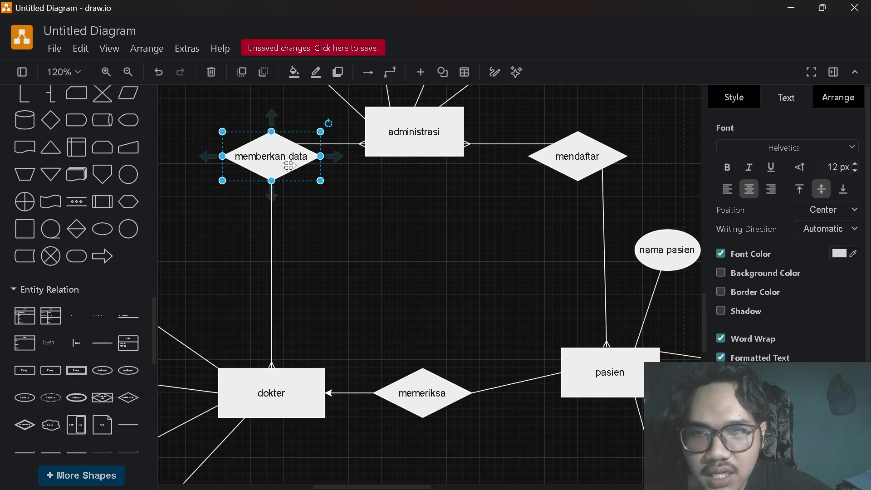
drag(291, 169, 283, 282)
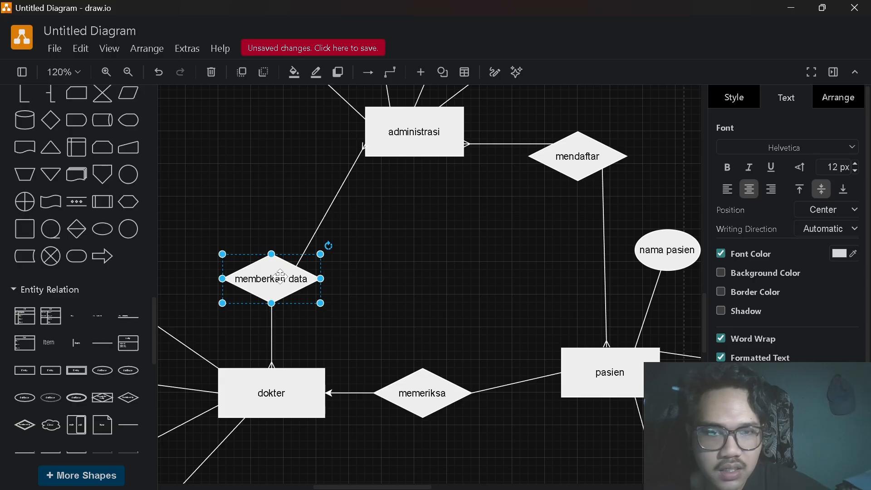
key(Delete)
click(413, 404)
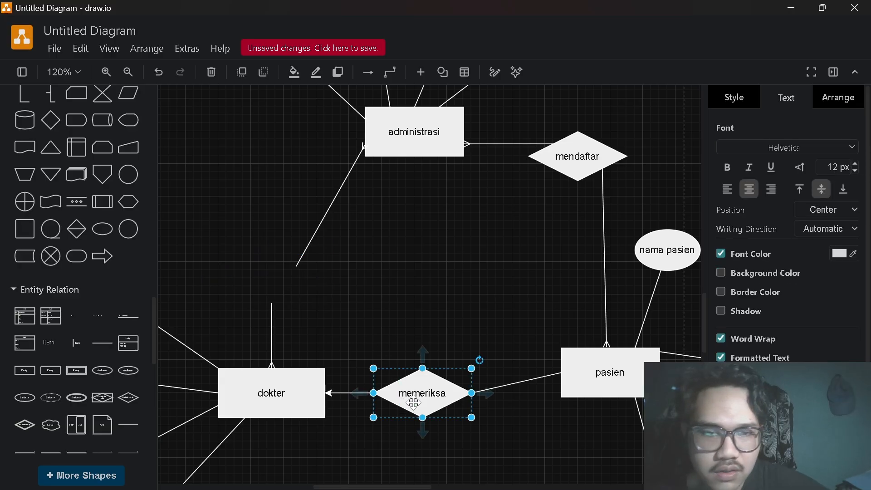
key(Delete)
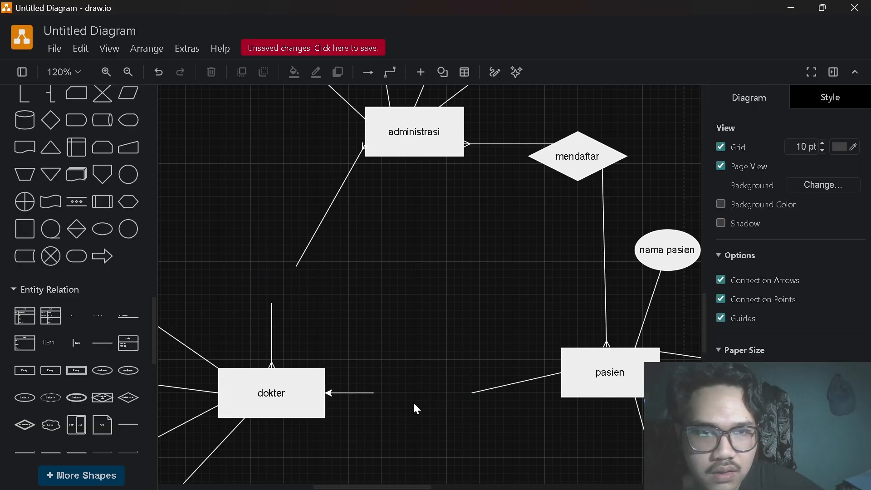
click(591, 162)
key(Delete)
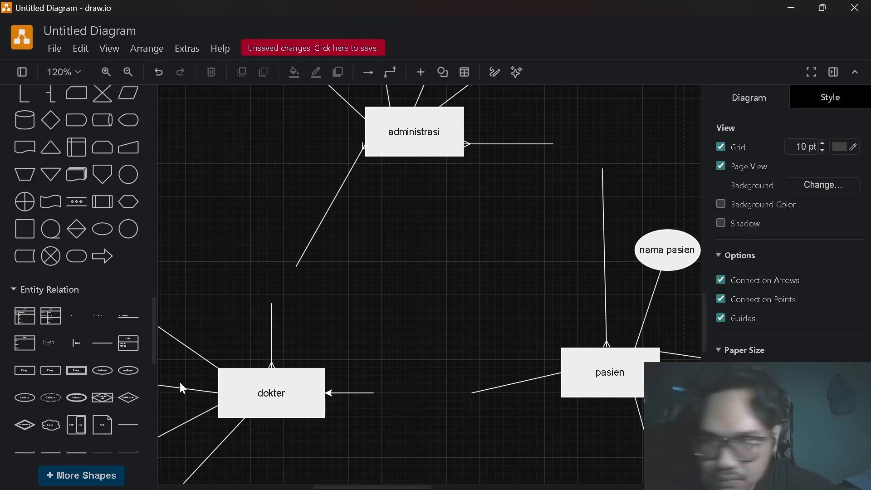
Add a new Relationship diamond just above pasien and a new Entity box to the right of administrasi
drag(124, 397, 547, 254)
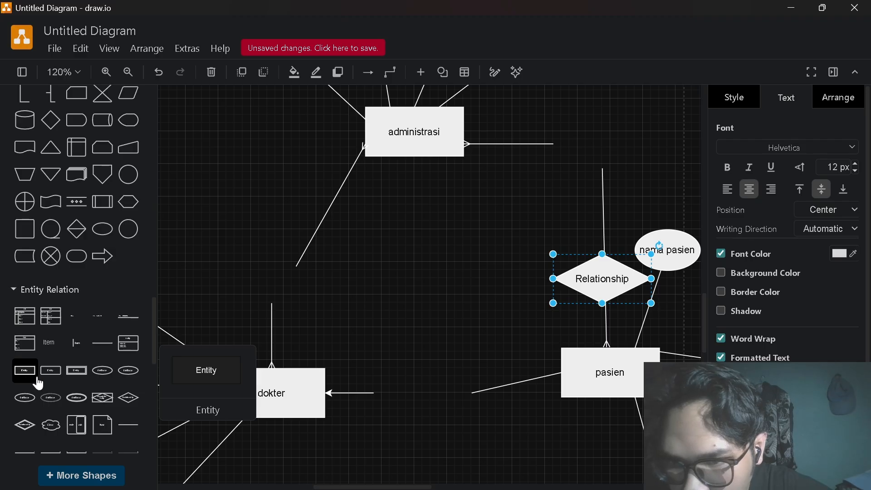
drag(28, 378, 590, 121)
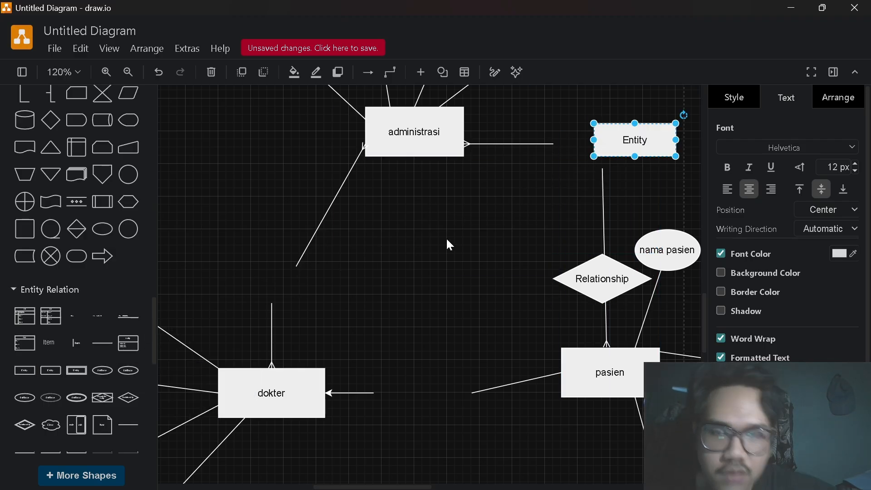
Delete the loose line above dokter and both loose relationship lines attached to the sides of administrasi
scroll(447, 243, down, 2)
scroll(447, 238, down, 1)
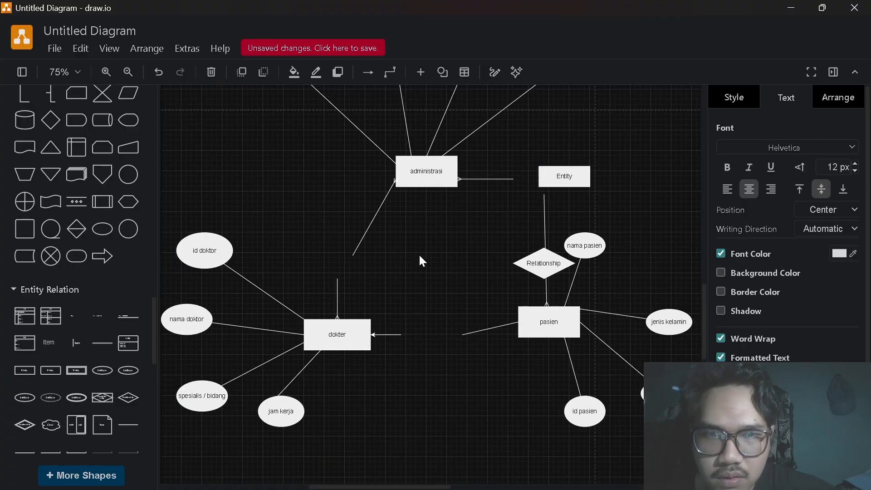
click(337, 298)
key(Delete)
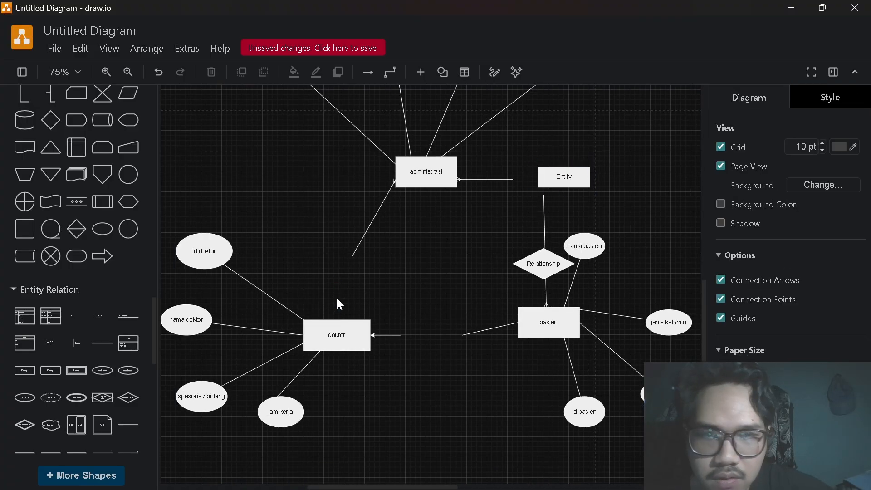
click(356, 256)
key(Delete)
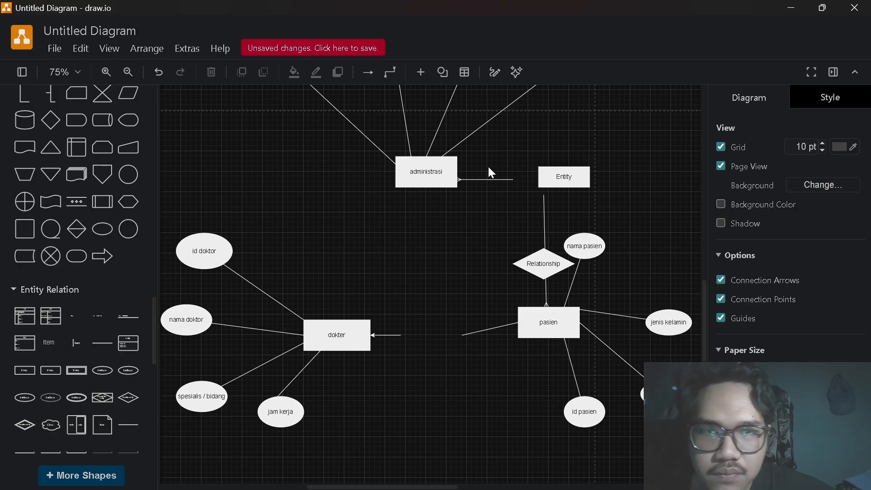
click(484, 179)
key(Delete)
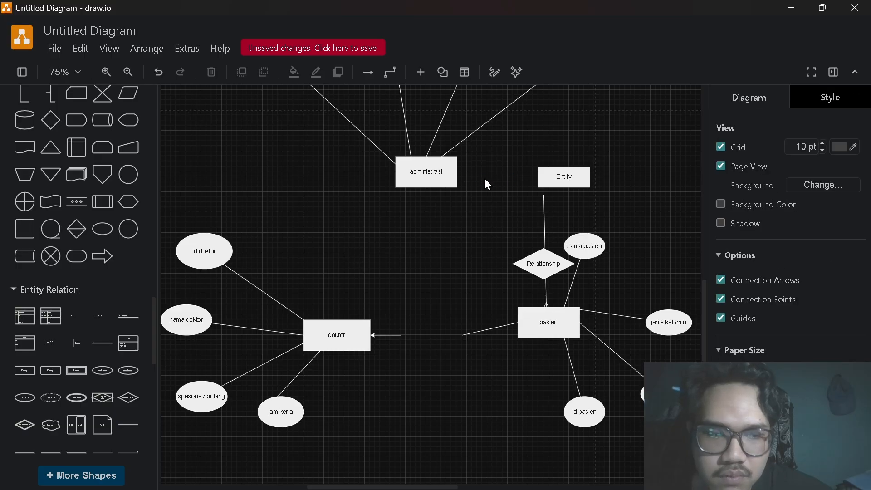
Move the administrasi box up and slightly right, and place the nama pasien oval right of pasien above jenis kelamin
click(437, 181)
drag(437, 182, 460, 113)
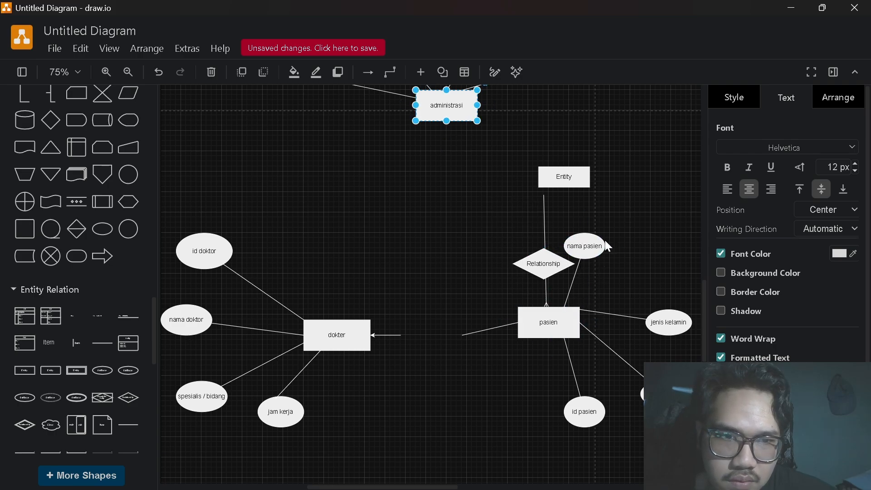
drag(596, 252, 671, 282)
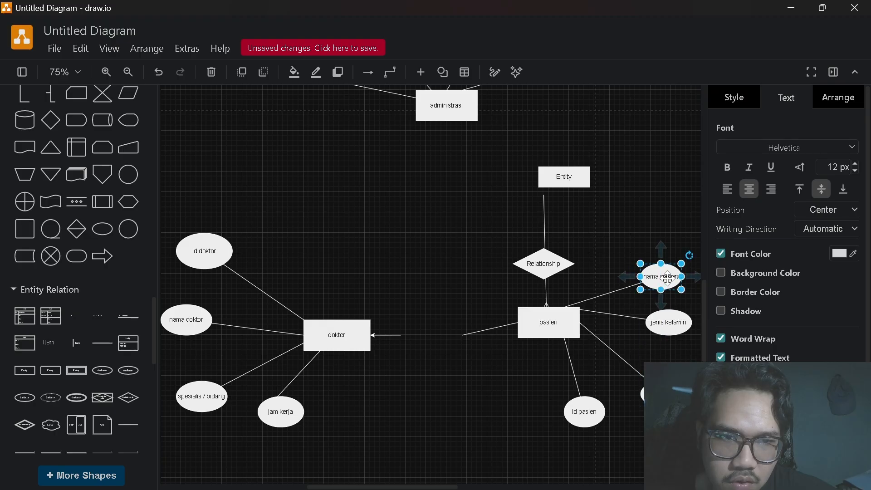
Delete the two loose lines between dokter and pasien, and move the dokter box left toward its attribute ovals
click(486, 330)
key(Escape)
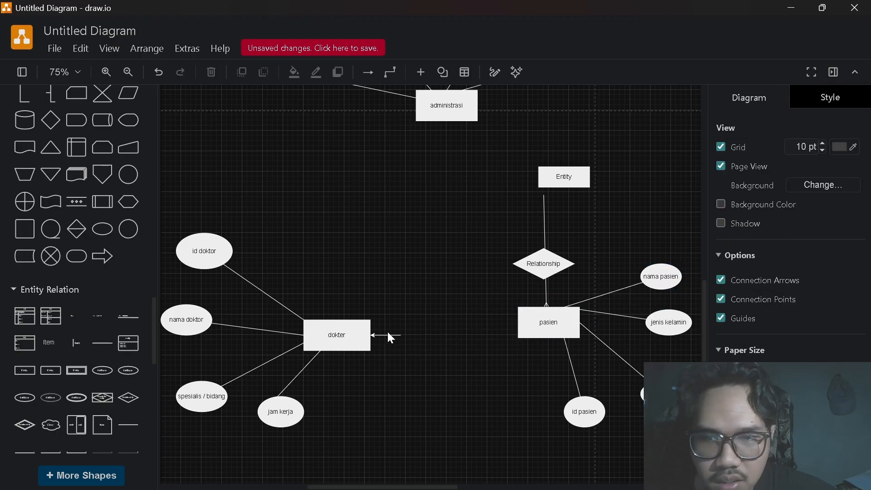
drag(387, 336, 275, 322)
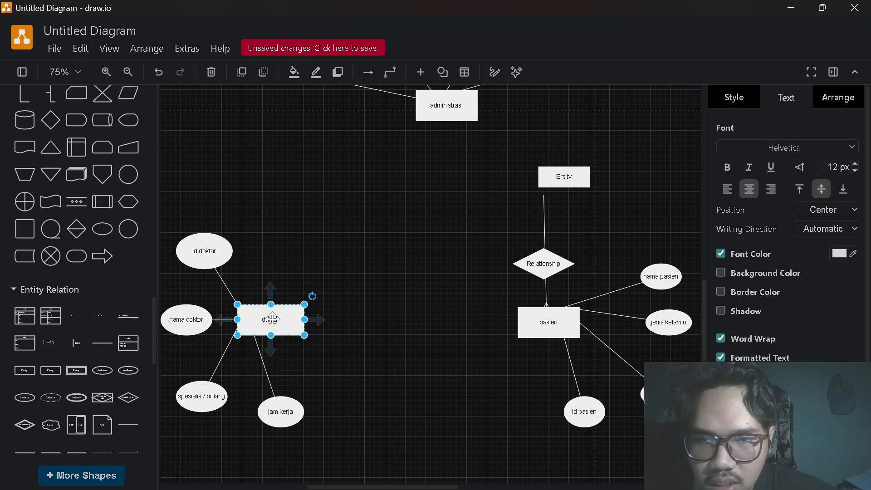
click(275, 236)
Delete the leftover crow's-foot line that runs behind the Relationship diamond down to pasien
scroll(417, 268, right, 3)
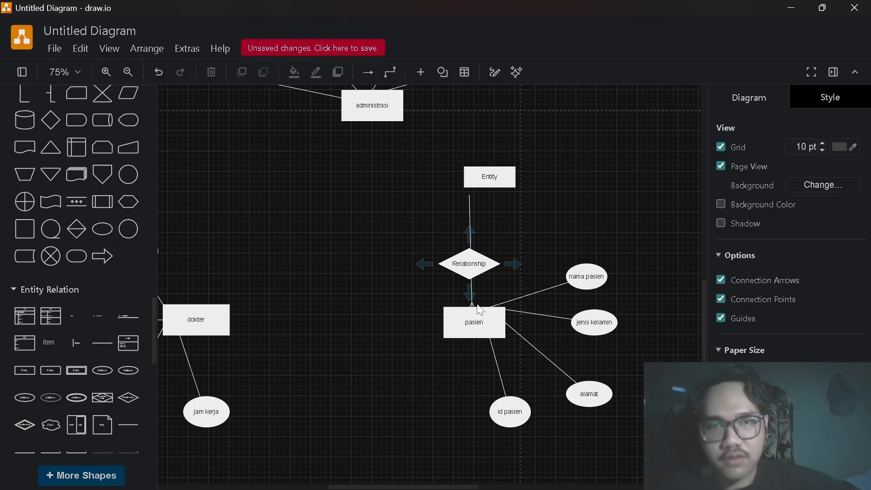
double_click(469, 263)
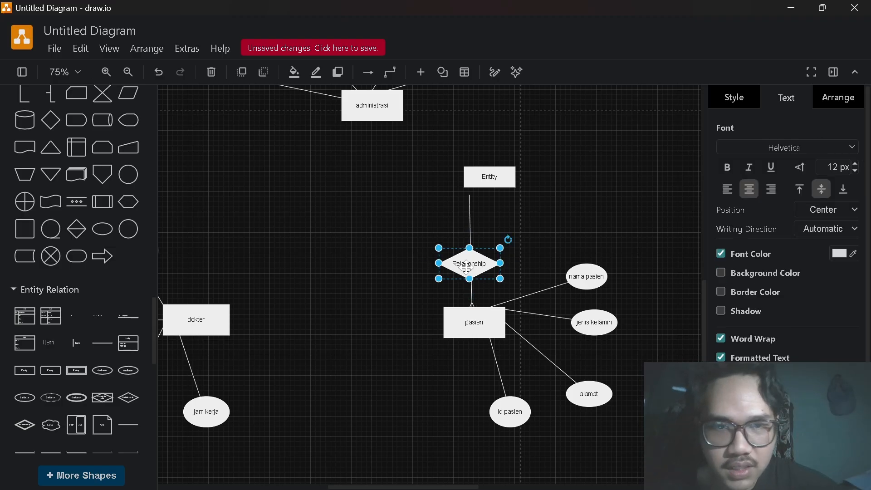
click(562, 203)
click(471, 294)
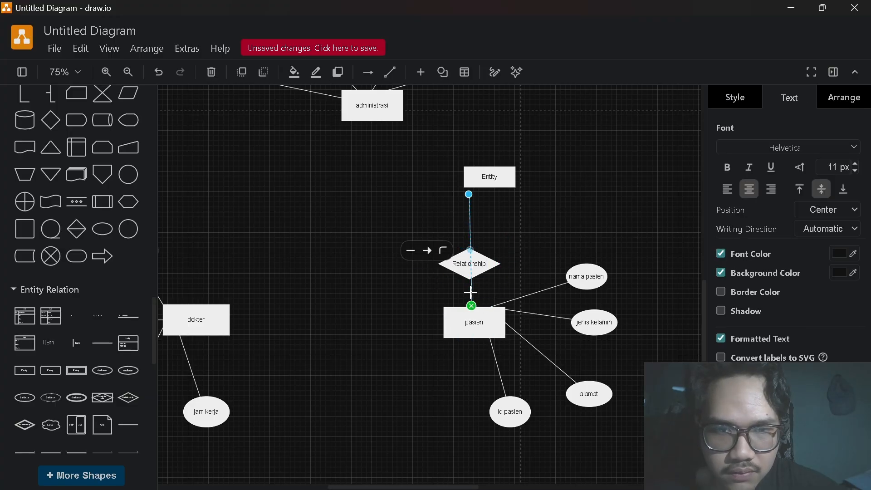
key(Delete)
Shift the Relationship diamond slightly right and the Entity box up and right, and add another Relationship diamond between administrasi and Entity
drag(472, 265, 482, 266)
drag(499, 182, 571, 152)
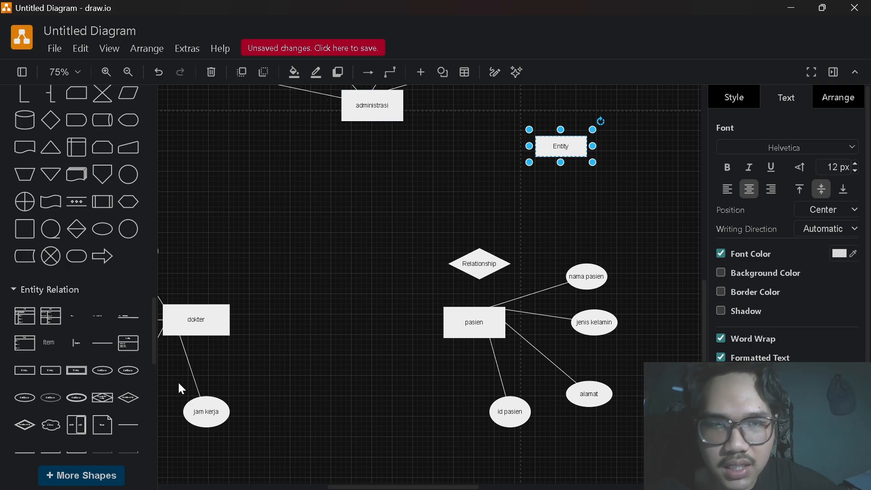
mouse_move(129, 399)
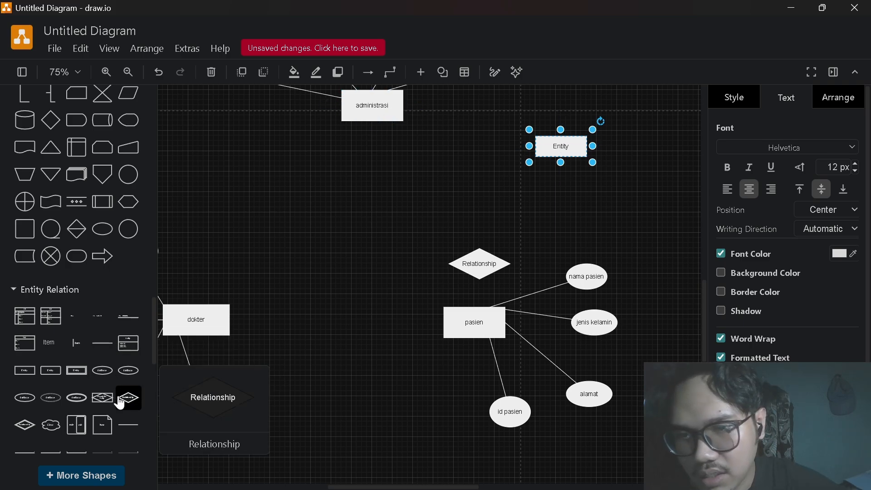
drag(120, 403, 438, 96)
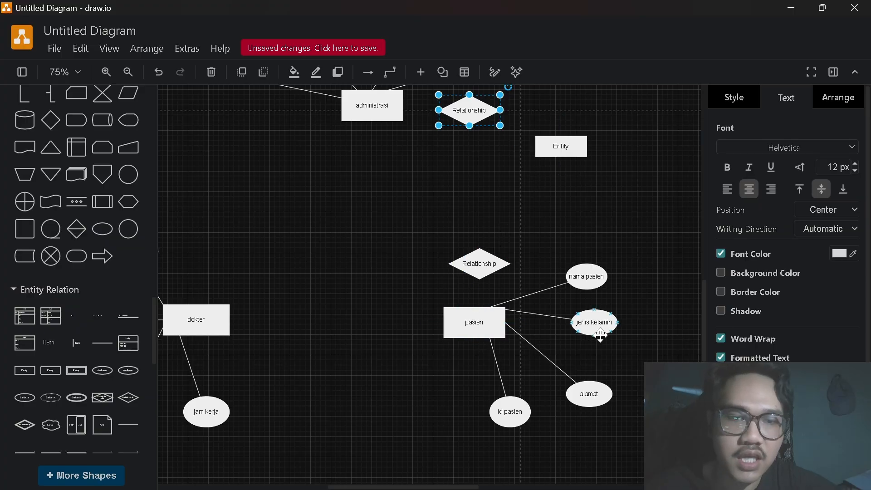
Move pasien's jenis kelamin, alamat, id pasien and nama pasien ovals farther right, spreading them out vertically
drag(601, 335, 686, 355)
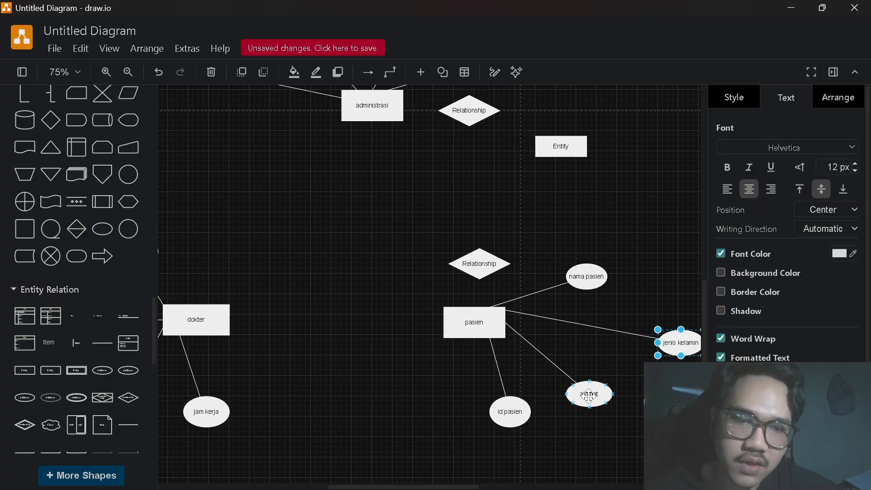
drag(589, 395, 674, 399)
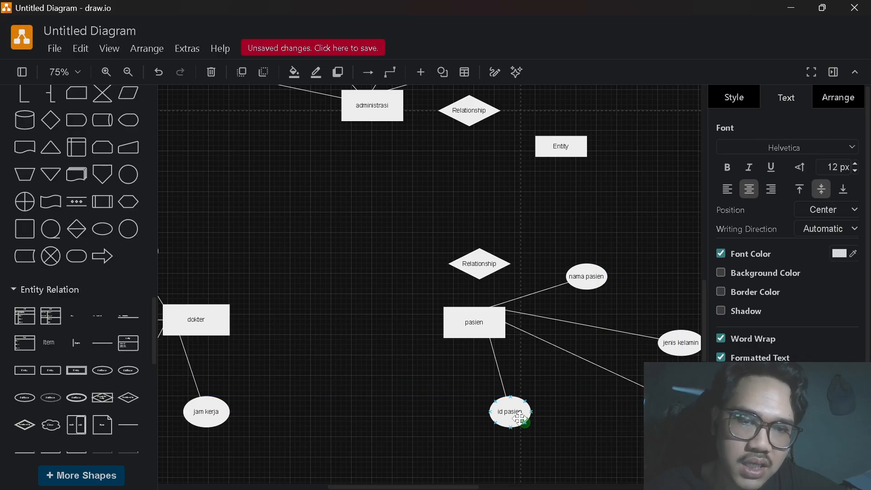
drag(518, 417, 666, 448)
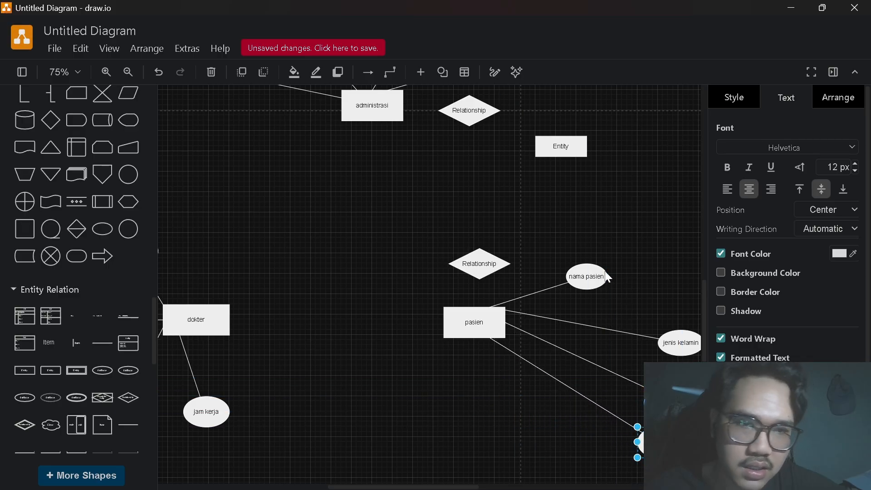
drag(590, 277, 677, 256)
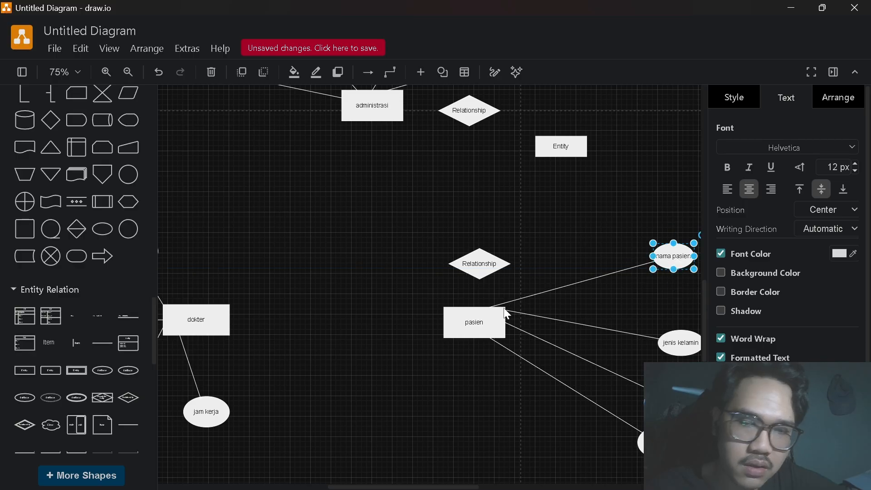
Move the pasien box and the Relationship diamond above it to the right, lining them up below the Entity box
drag(482, 329, 589, 341)
drag(492, 272, 590, 274)
click(586, 334)
drag(586, 335, 576, 334)
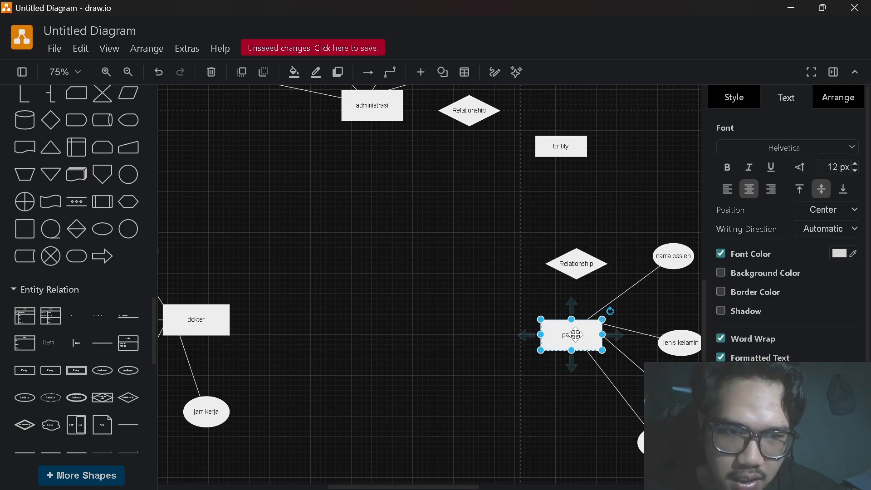
Rename the Relationship diamond above pasien as "melakukan" and select it
double_click(577, 264)
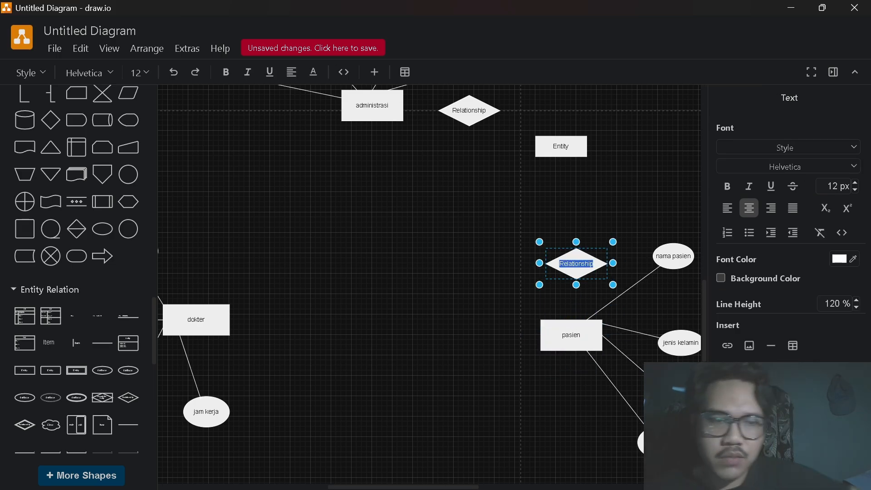
key(BackSpace)
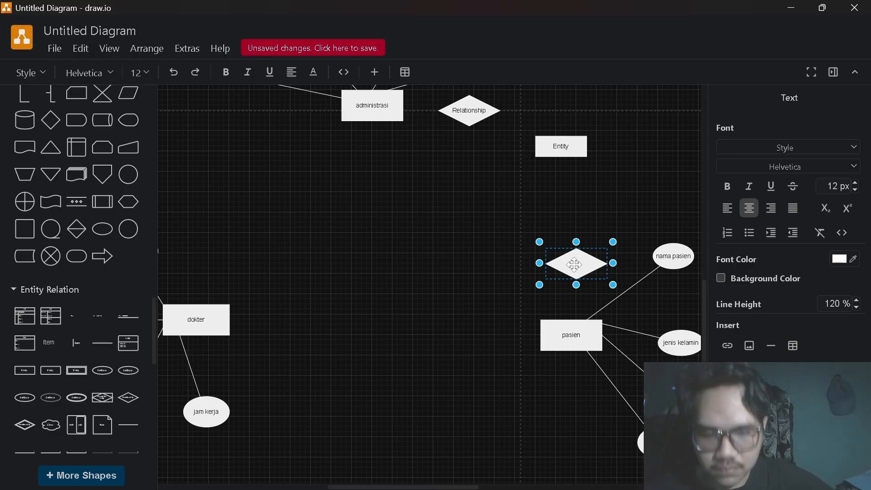
text(melakukan)
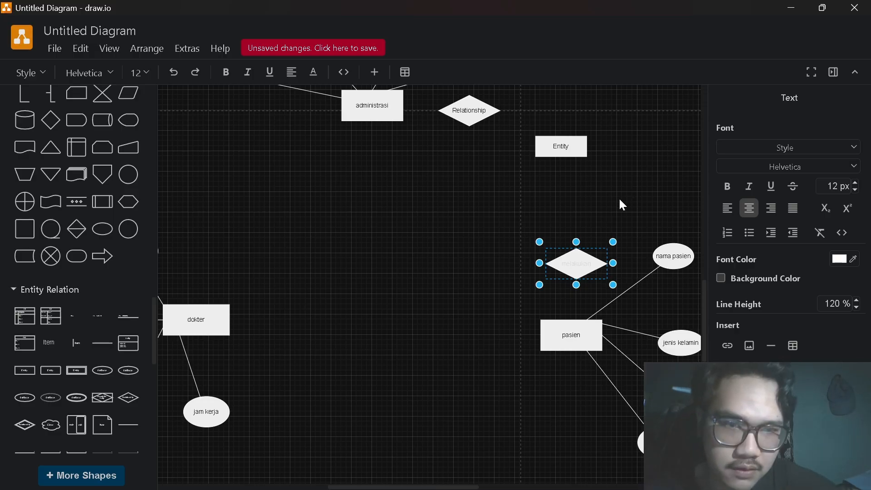
click(618, 197)
click(575, 270)
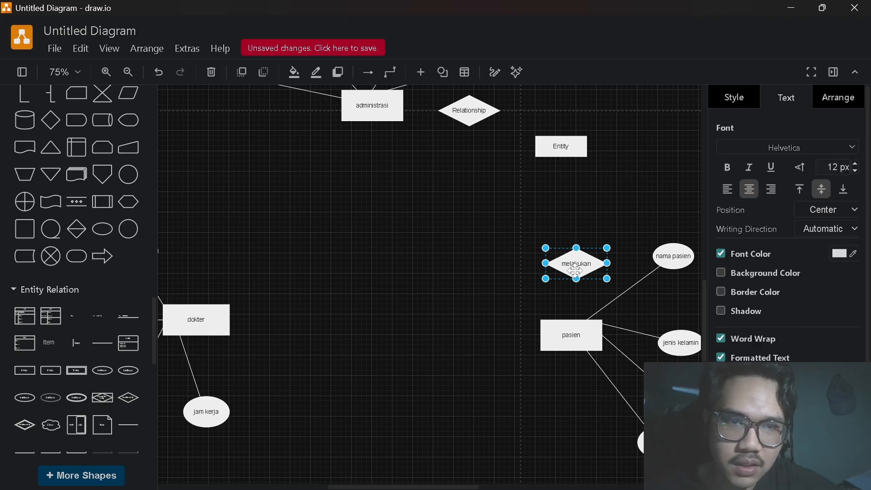
Rename the Entity box as "daftar" and move it down to just above the melakukan diamond
click(562, 146)
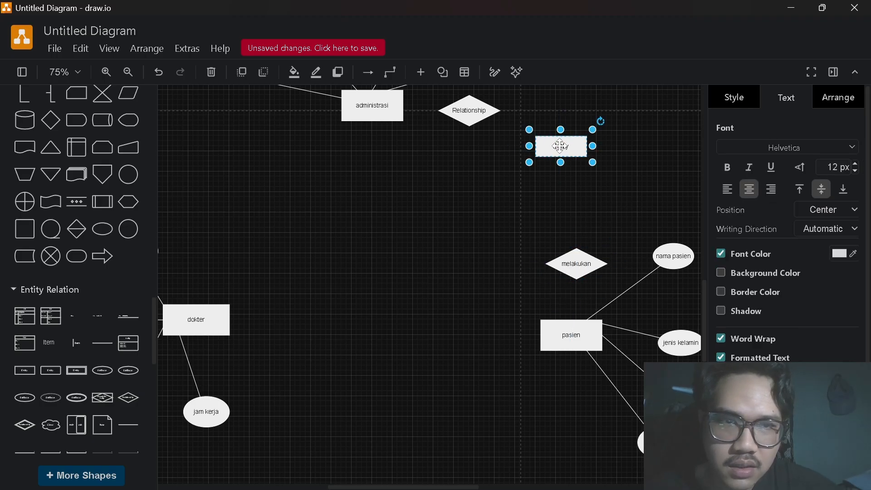
double_click(562, 146)
text(dd)
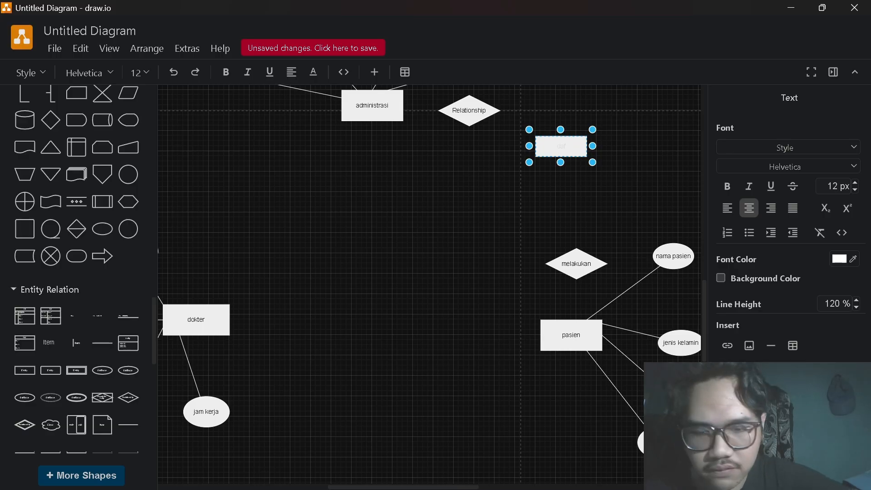
text(ftar)
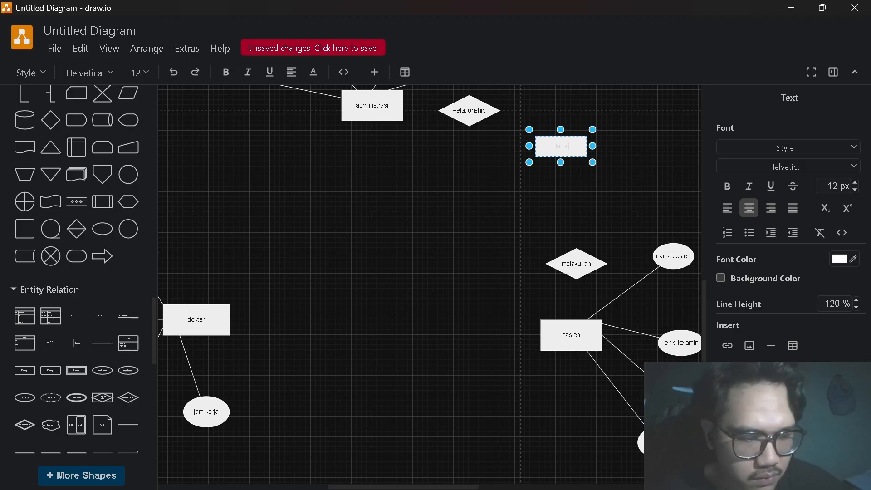
click(598, 209)
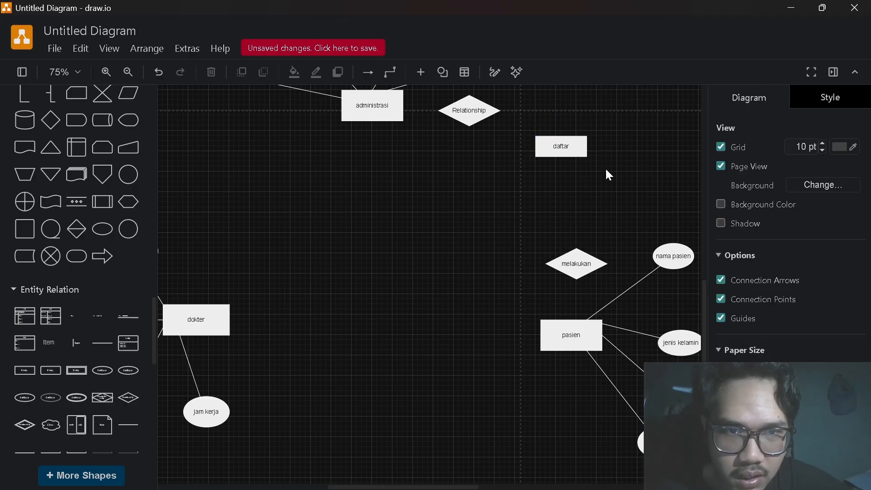
drag(571, 150, 584, 205)
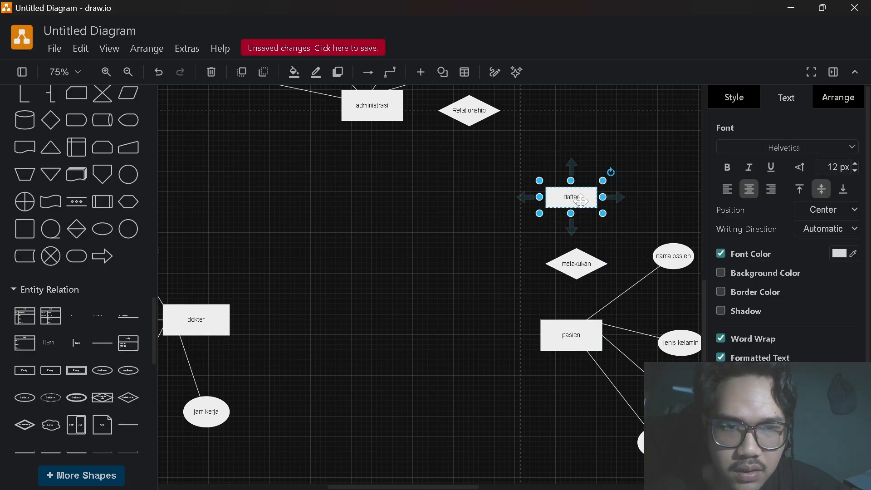
click(637, 156)
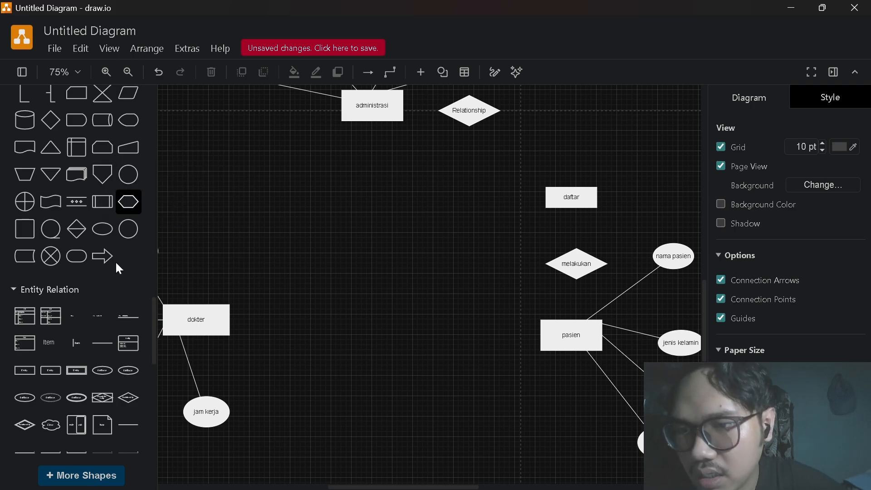
Add a key attribute oval above the daftar box and label it "id admin"
drag(123, 377, 562, 154)
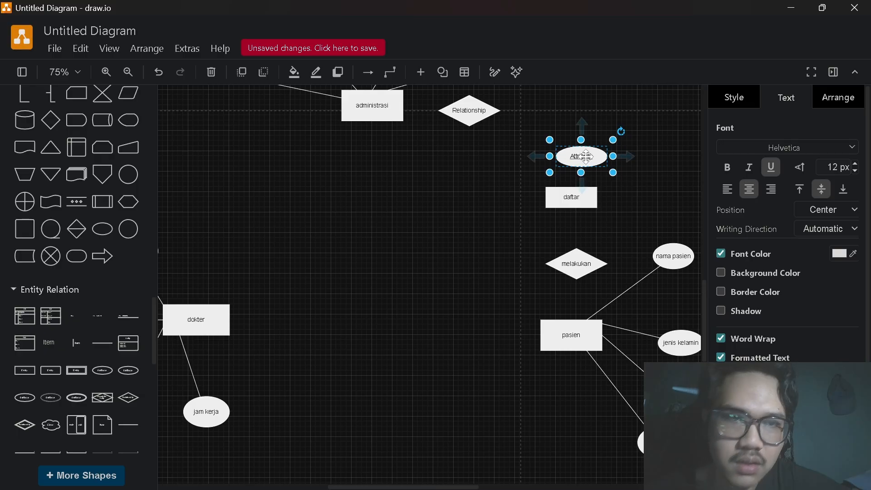
double_click(582, 156)
key(BackSpace)
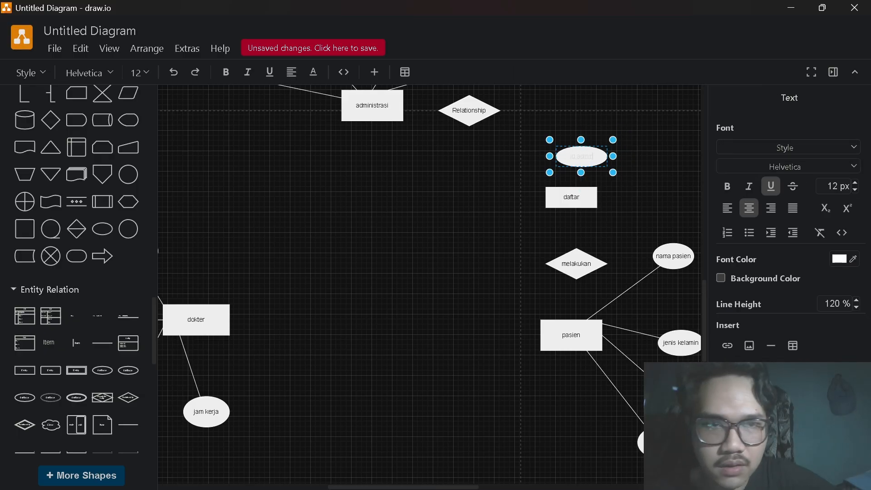
click(640, 203)
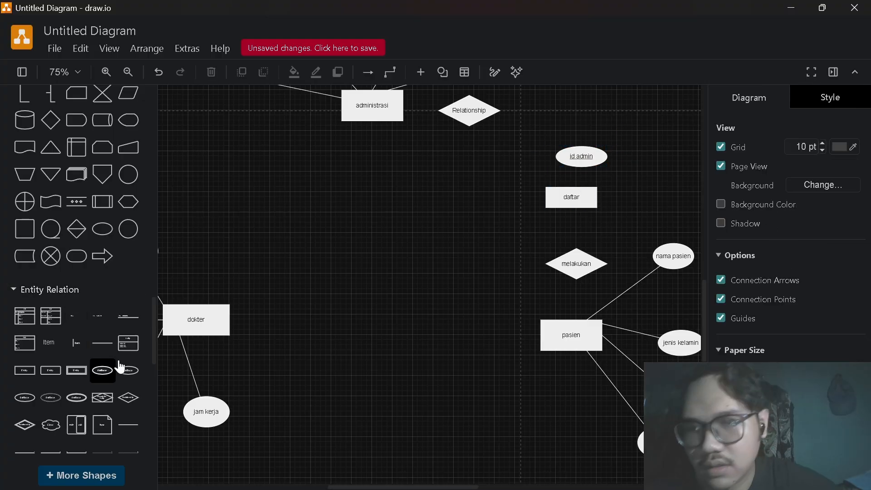
Add a key attribute oval to the right of the daftar box and label it "id pasien"
drag(129, 371, 617, 196)
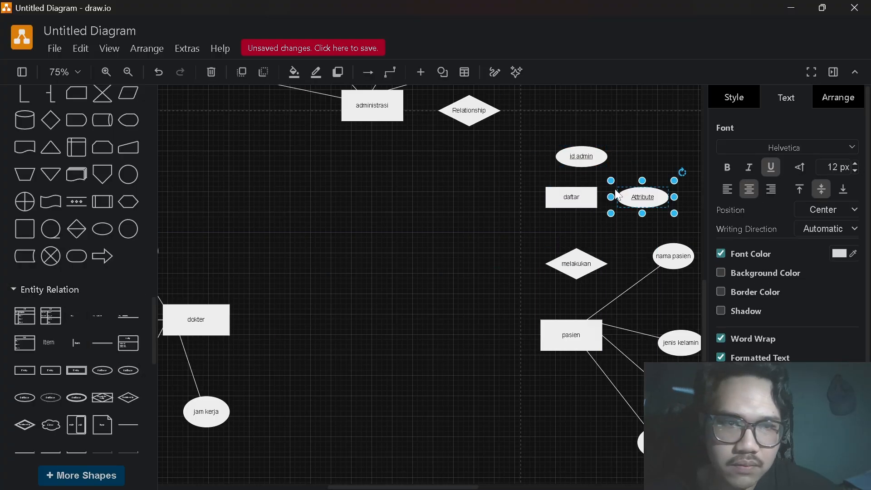
double_click(643, 197)
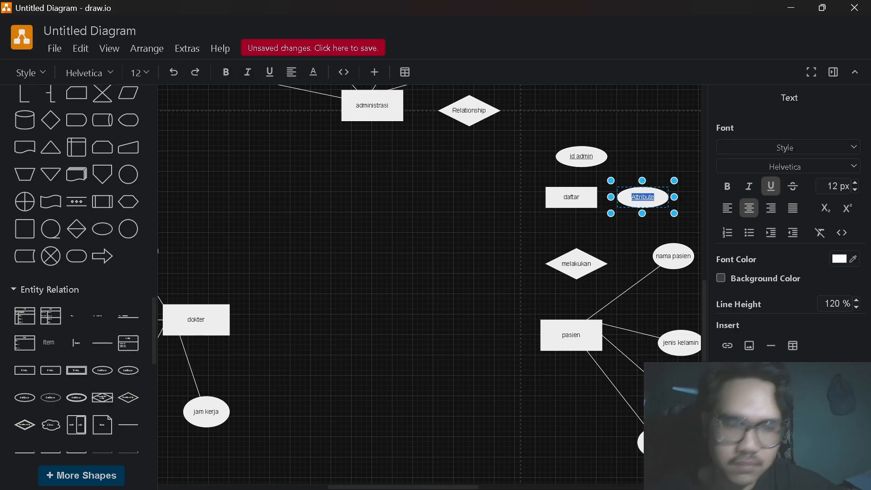
key(BackSpace)
text(id pasien)
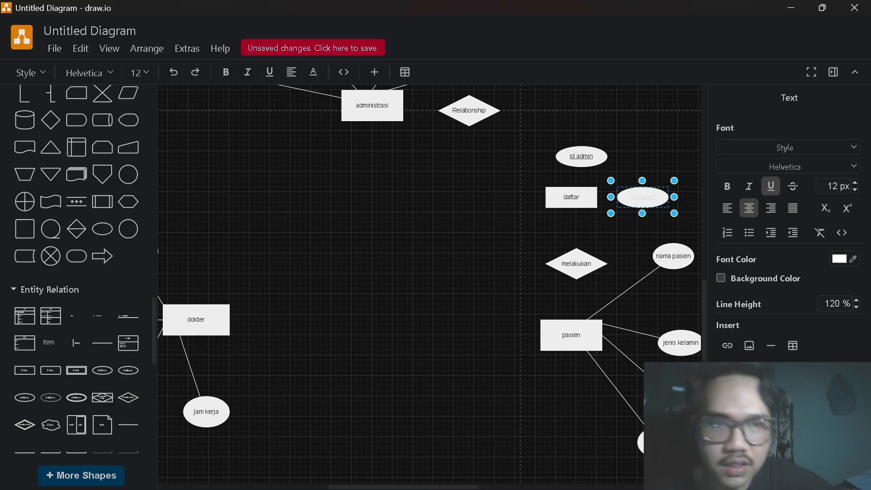
click(502, 228)
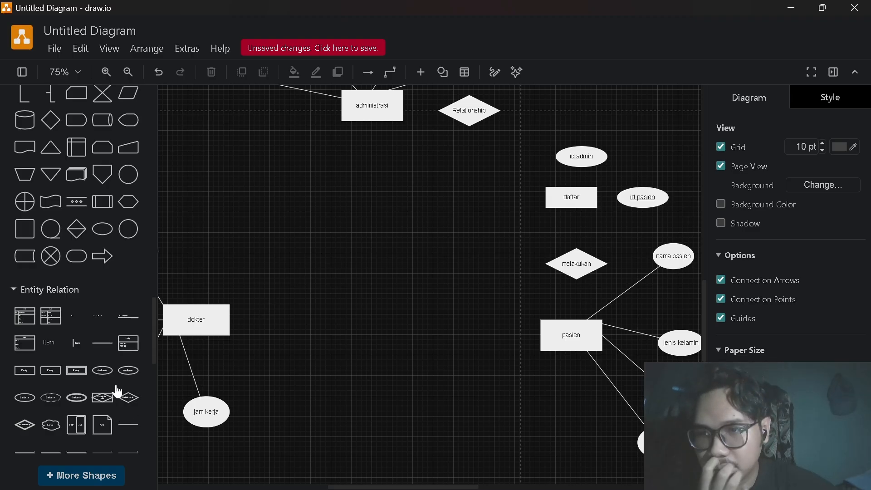
Add a key attribute oval to the left of the daftar box and label it "id daftar"
mouse_move(111, 377)
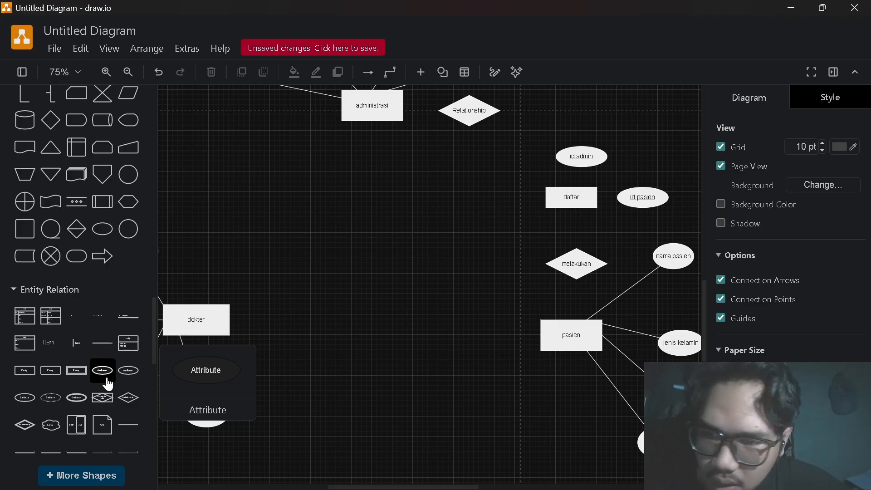
drag(129, 370, 488, 194)
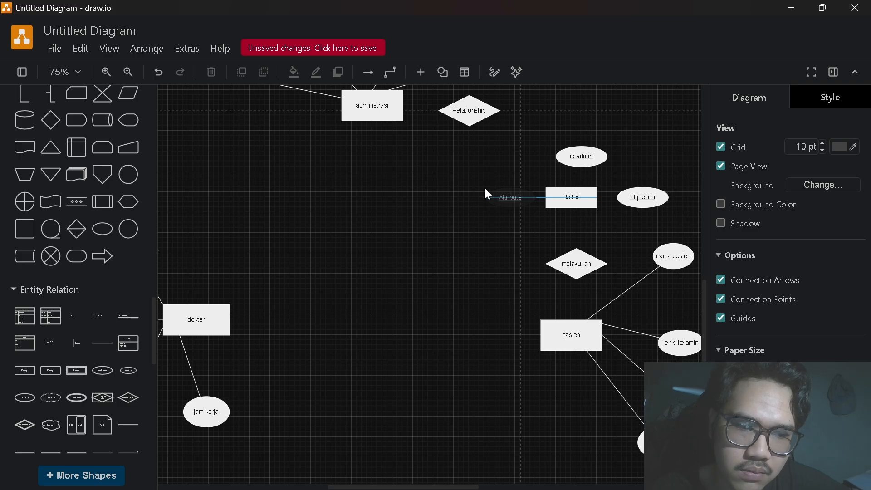
drag(485, 189, 485, 189)
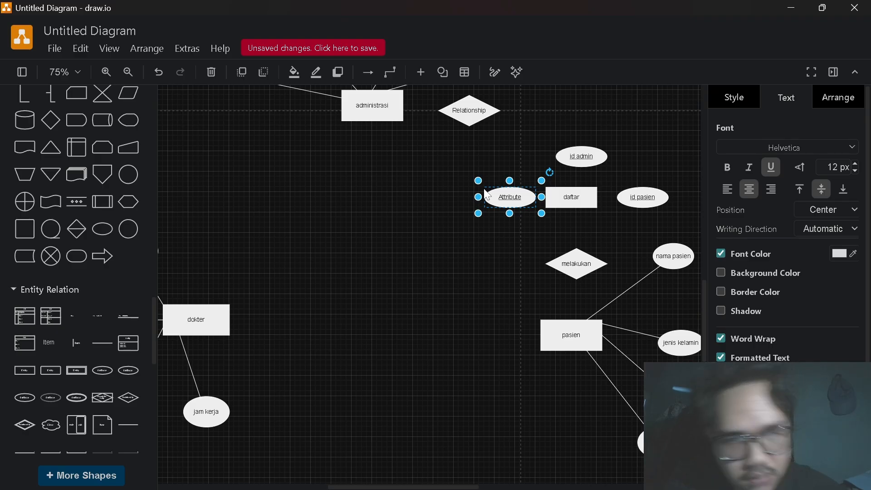
double_click(510, 199)
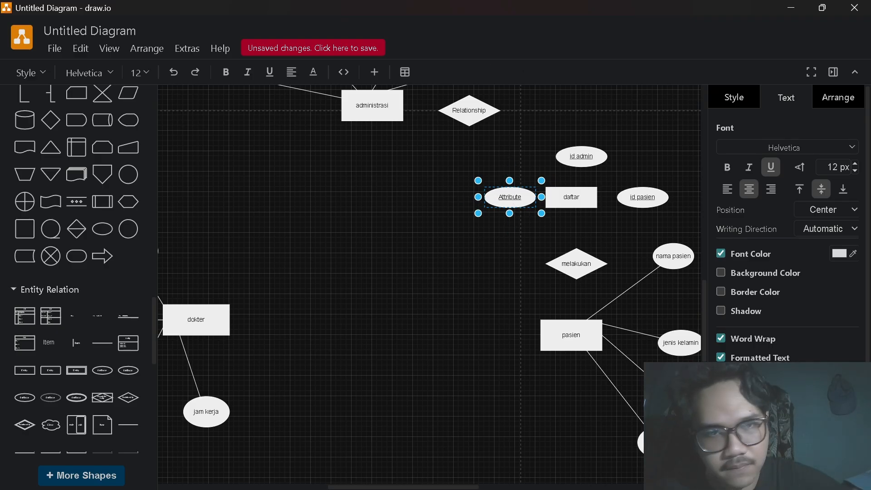
key(BackSpace)
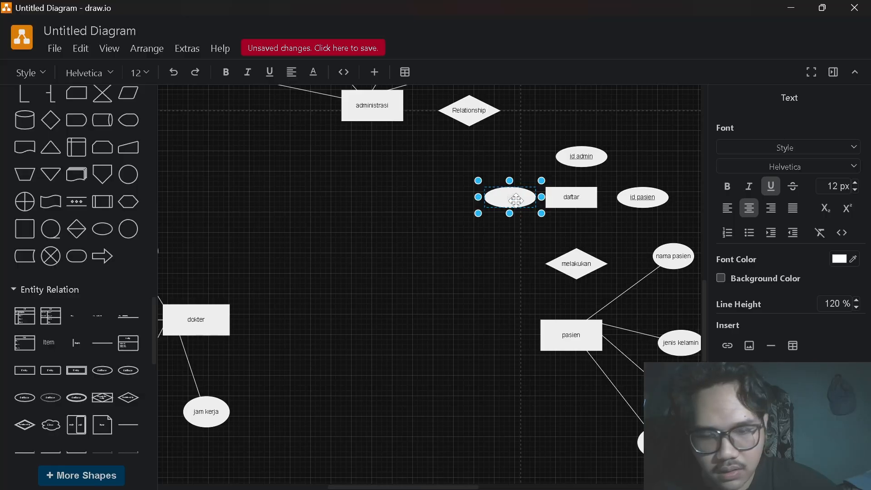
text(id do)
text(ftar)
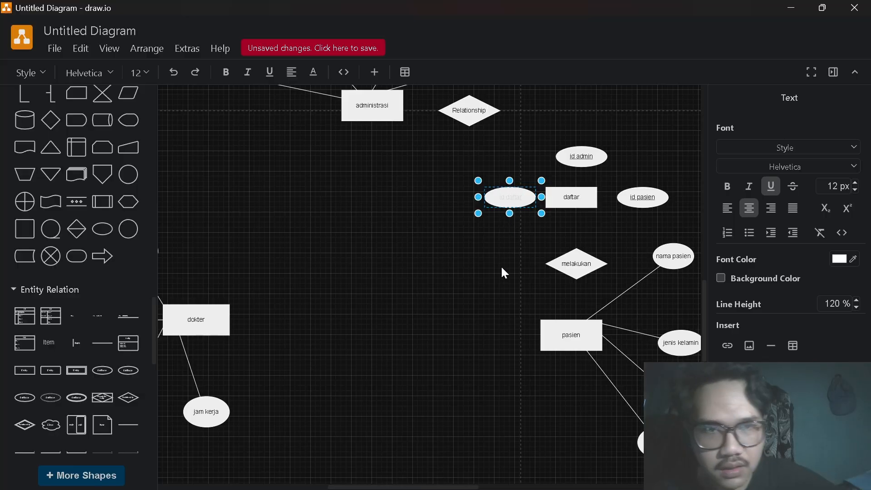
click(503, 270)
Stack the id daftar, id admin and id pasien key ovals to the right of daftar, and move the daftar box up level with the Relationship diamond
drag(516, 203, 653, 153)
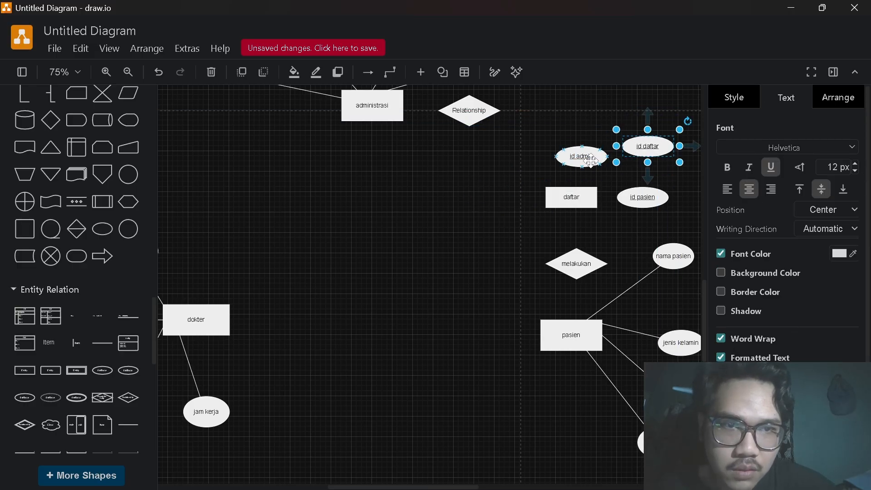
drag(582, 156, 591, 122)
scroll(599, 116, down, 2)
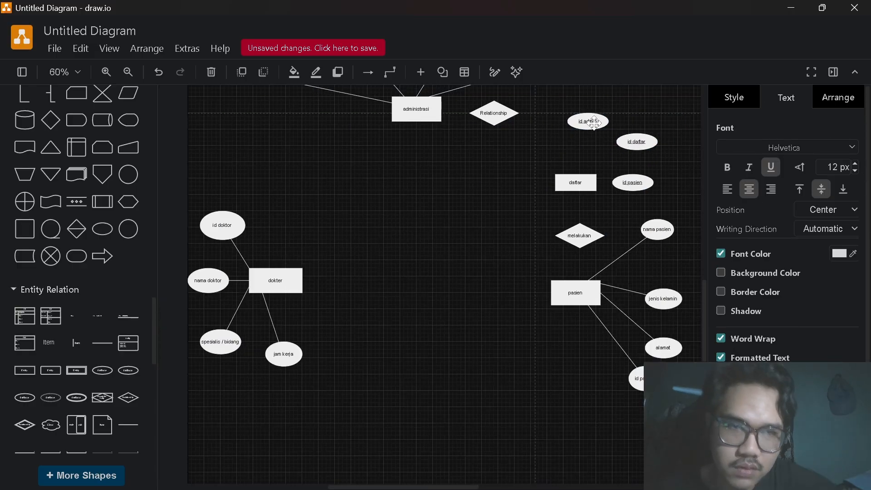
drag(627, 178, 673, 190)
drag(568, 179, 603, 181)
drag(653, 132, 672, 106)
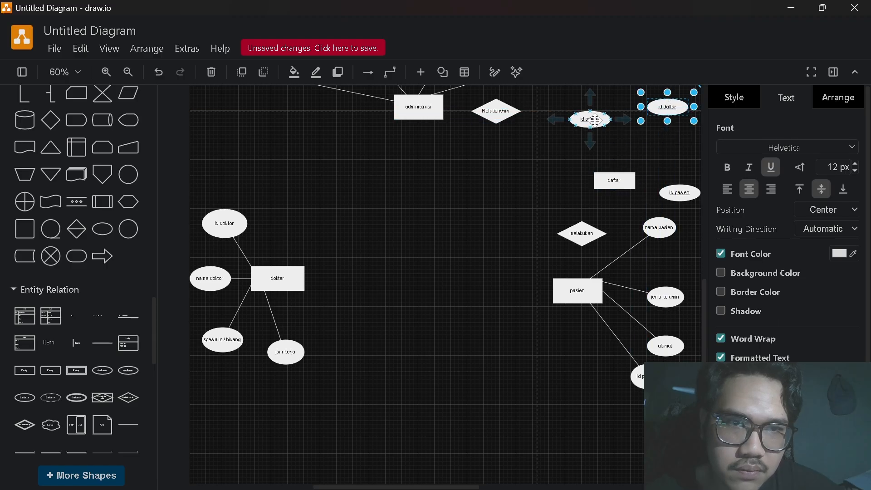
drag(600, 126, 686, 163)
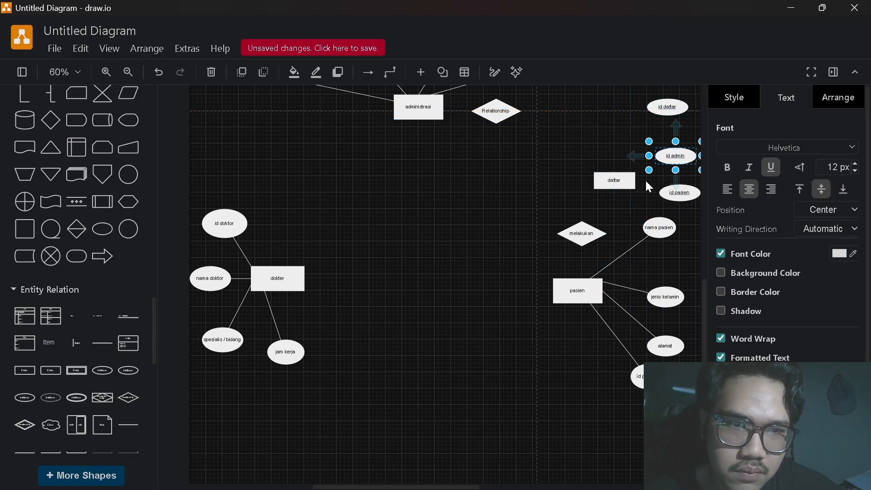
drag(617, 178, 600, 118)
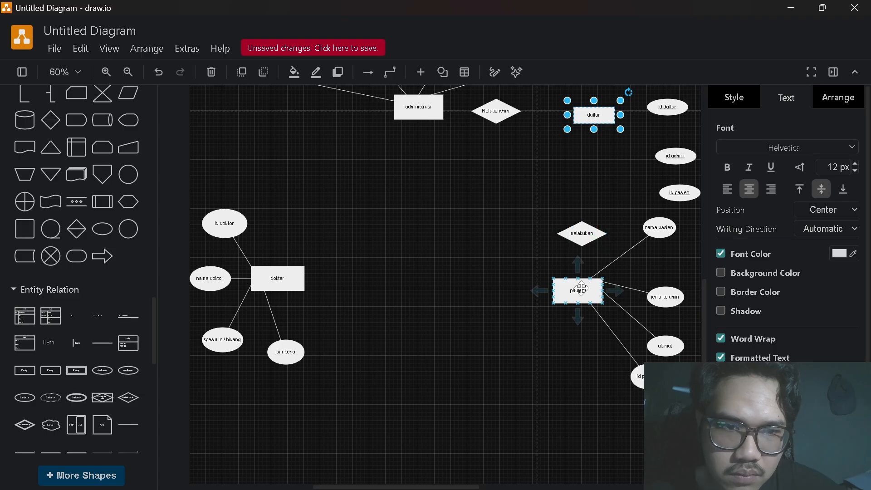
Move the pasien box right and up, and stack its nama pasien, jenis kelamin, alamat and id pasien ovals closely beside it
drag(585, 295, 627, 284)
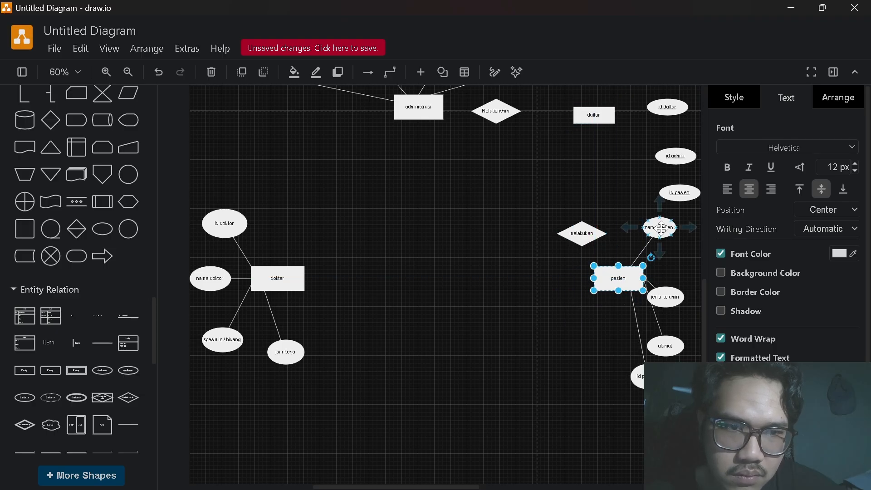
drag(665, 235, 688, 269)
drag(674, 305, 692, 297)
drag(666, 348, 680, 317)
drag(641, 375, 672, 346)
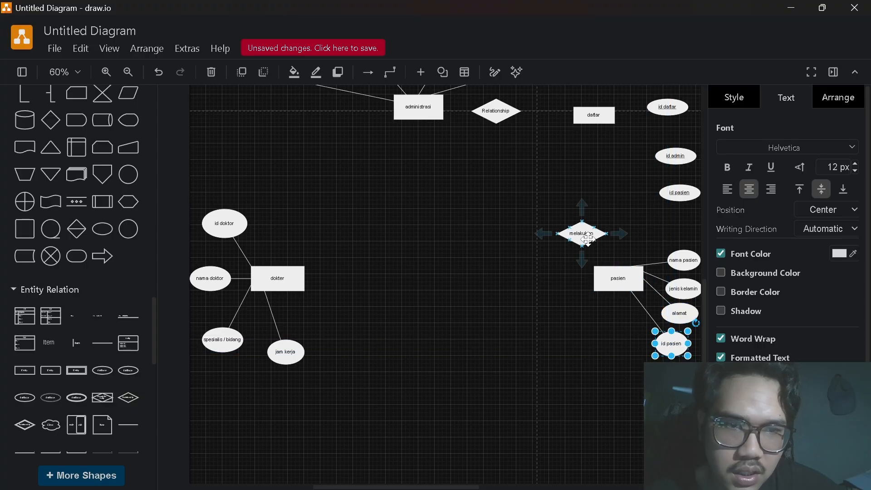
Align the pasien box and the melakukan diamond vertically below the daftar box
drag(627, 273, 606, 285)
drag(580, 243, 599, 213)
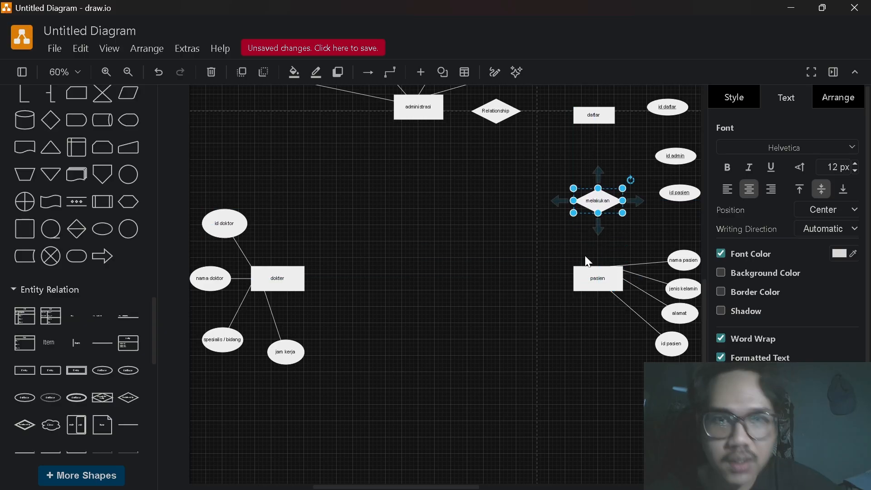
click(500, 270)
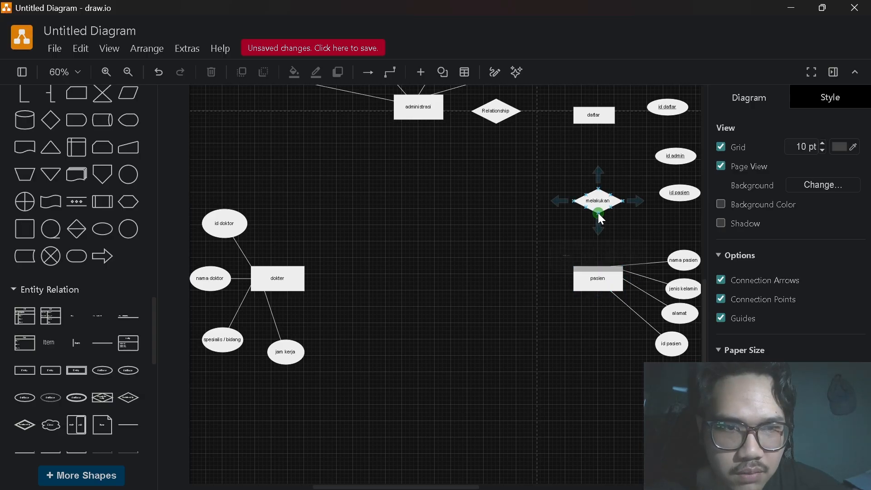
Connect the bottom of the melakukan diamond to the top of the pasien box with a straight connector
drag(599, 227, 599, 281)
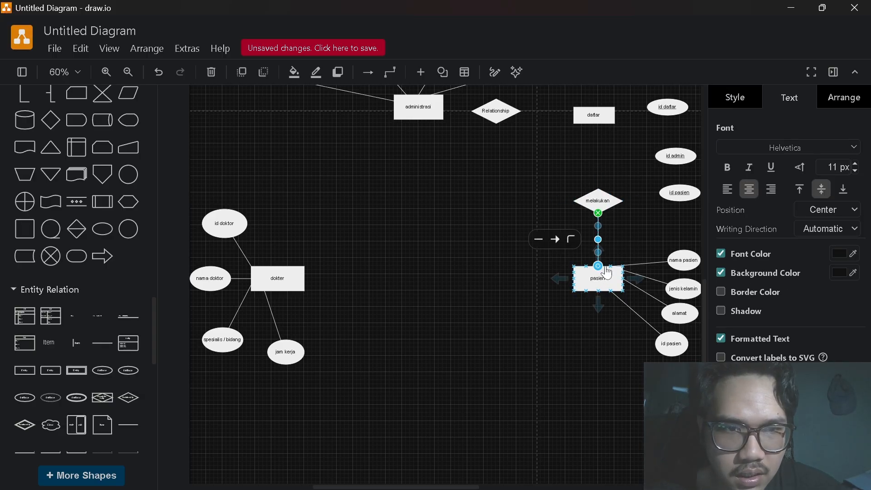
click(571, 239)
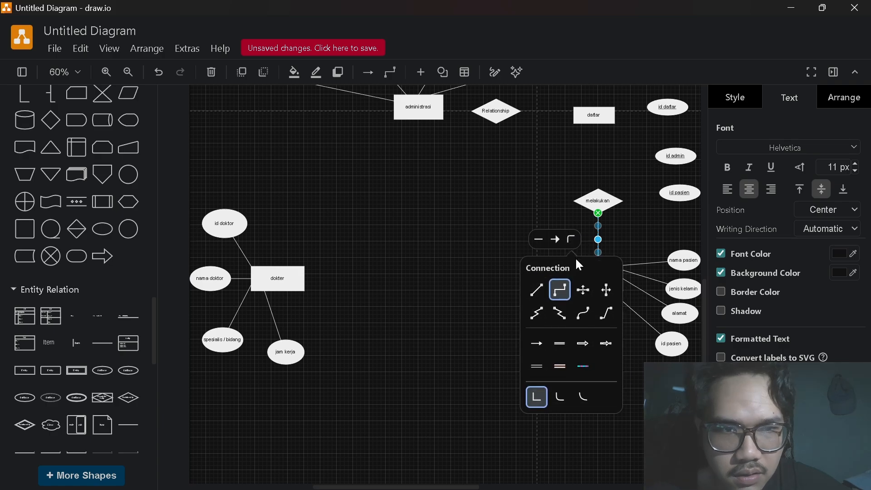
click(537, 289)
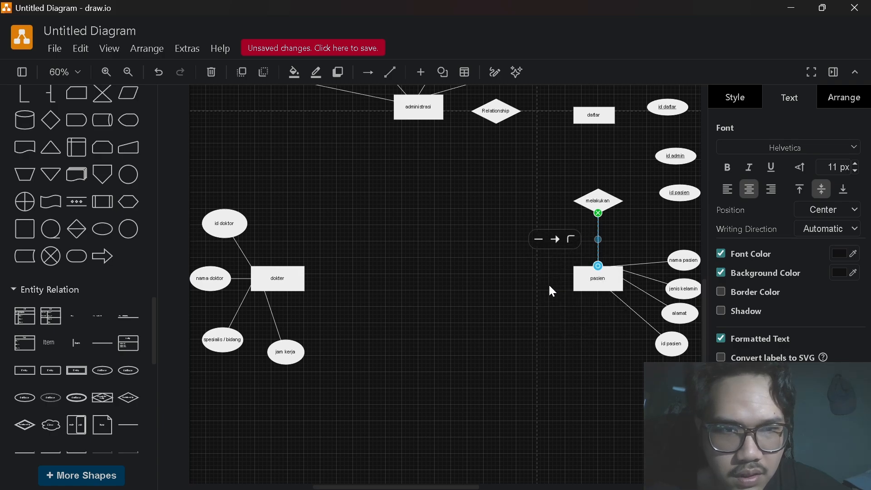
Set a single-bar marker at the melakukan end of the connector to pasien, and select the connector again
click(555, 240)
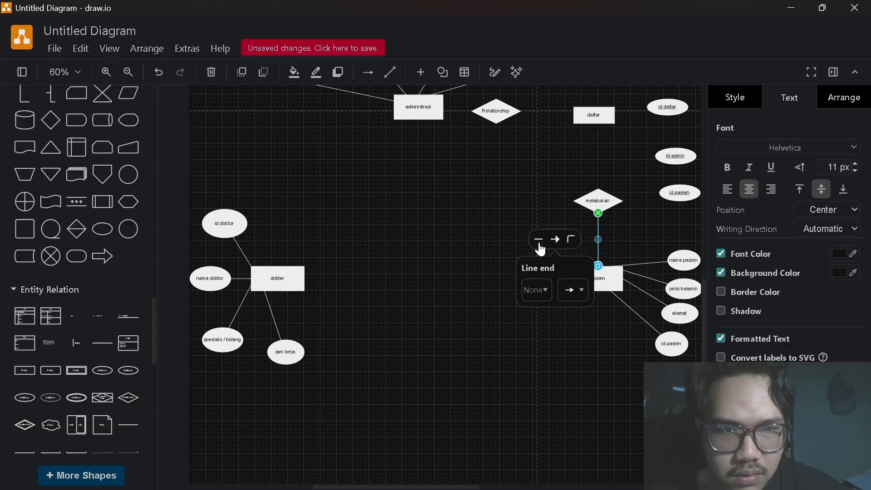
click(537, 290)
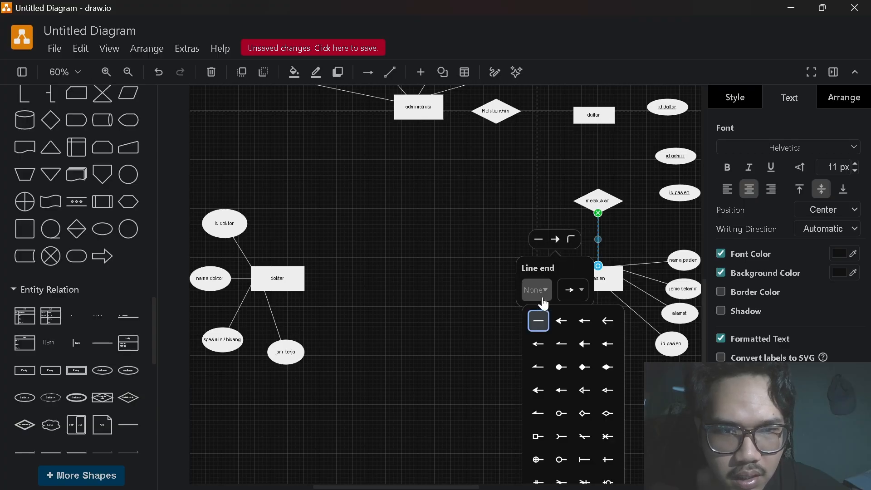
click(608, 460)
click(576, 370)
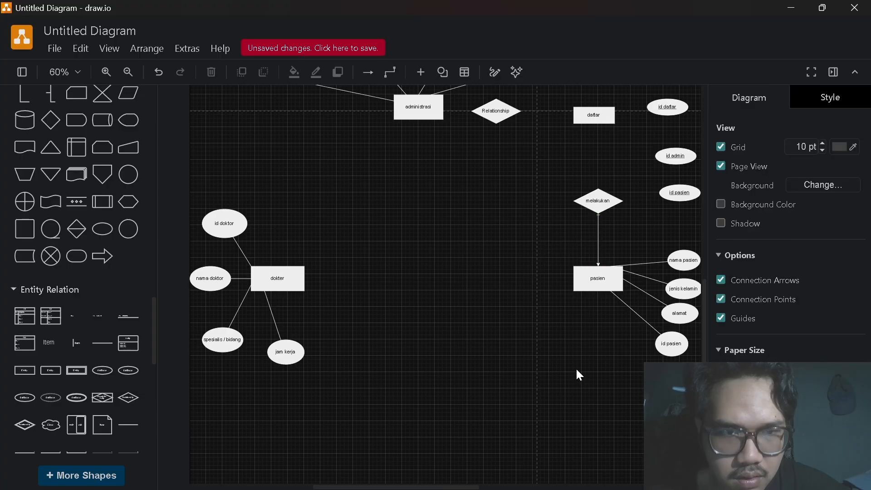
click(598, 256)
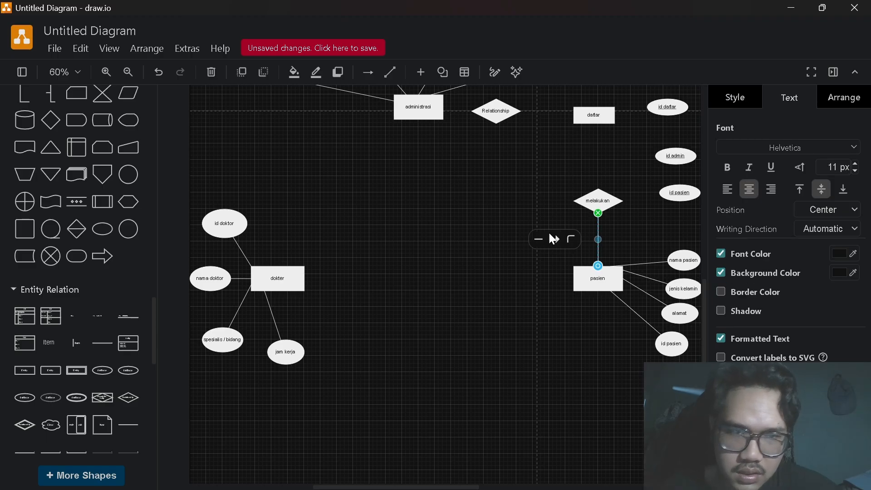
Clear the marker at the melakukan end of the connector to pasien and set a single-bar marker at the pasien end
click(555, 241)
click(571, 290)
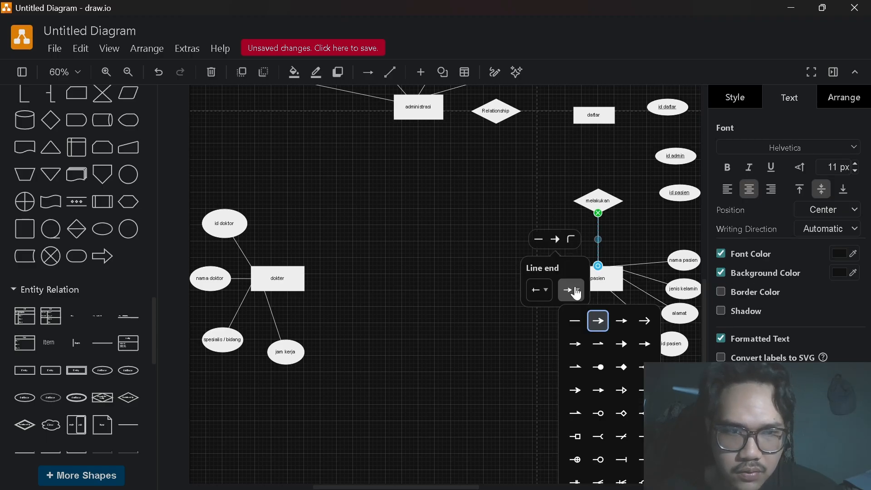
click(572, 323)
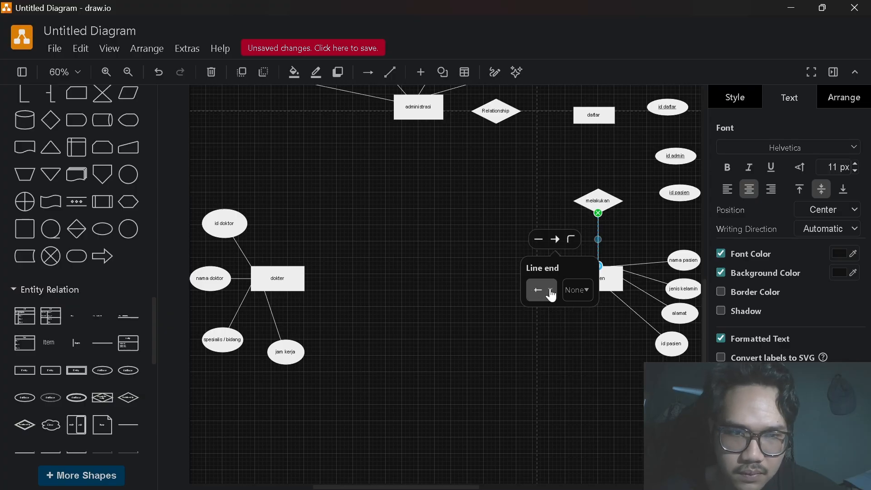
click(550, 290)
click(544, 323)
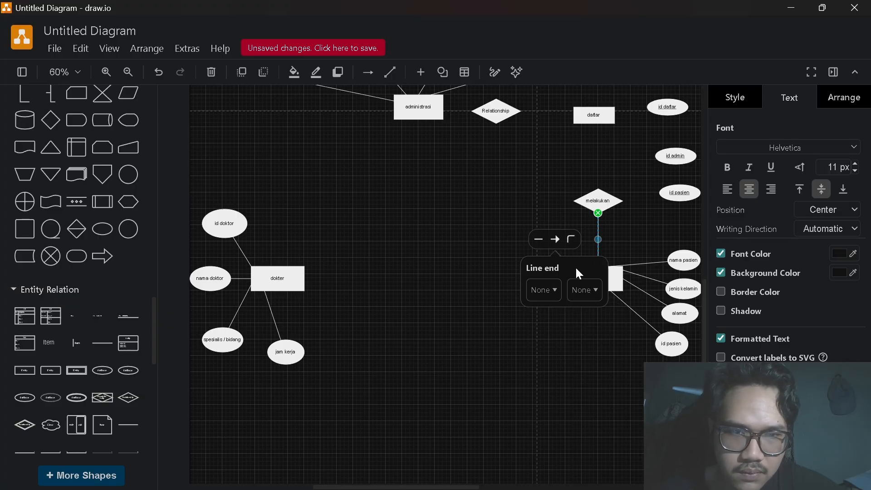
click(585, 290)
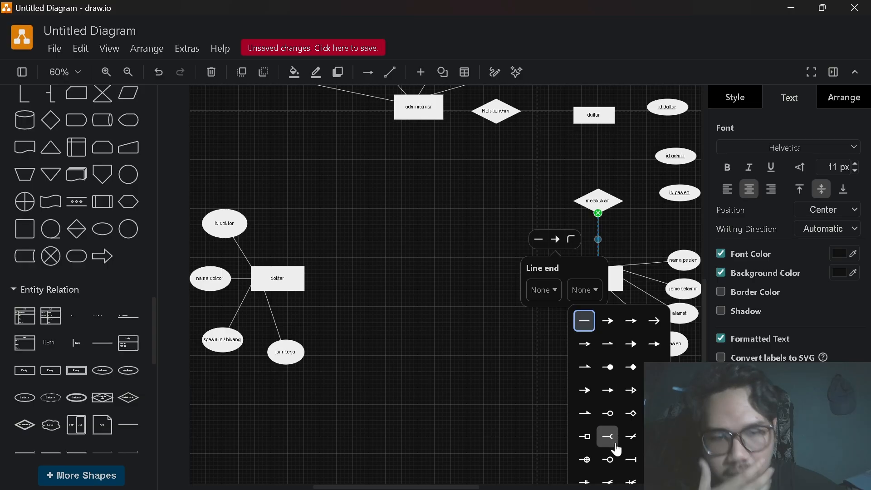
click(630, 460)
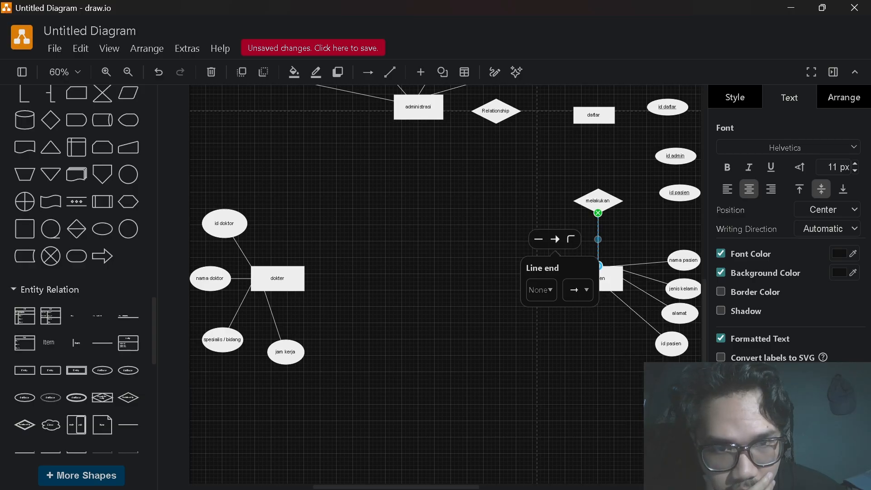
click(633, 367)
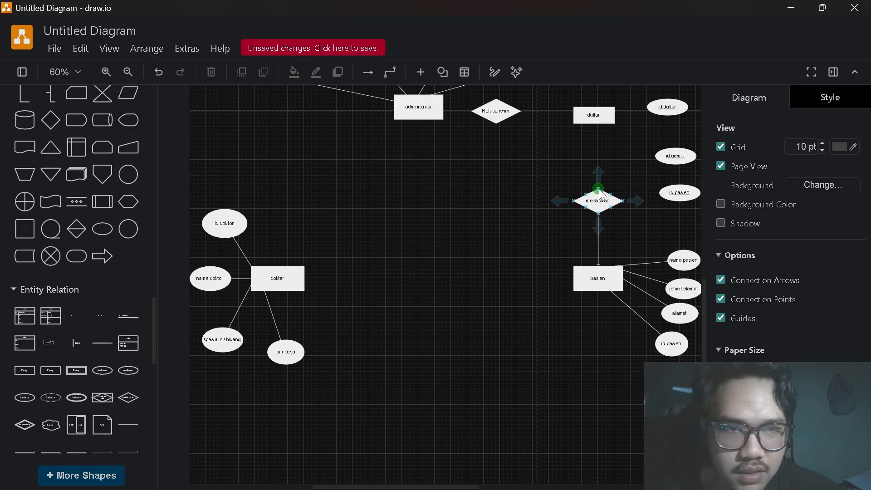
Connect the top of the melakukan diamond to the bottom of the daftar box with a straight connector, aligning daftar above it
drag(596, 188, 606, 113)
click(599, 122)
click(628, 151)
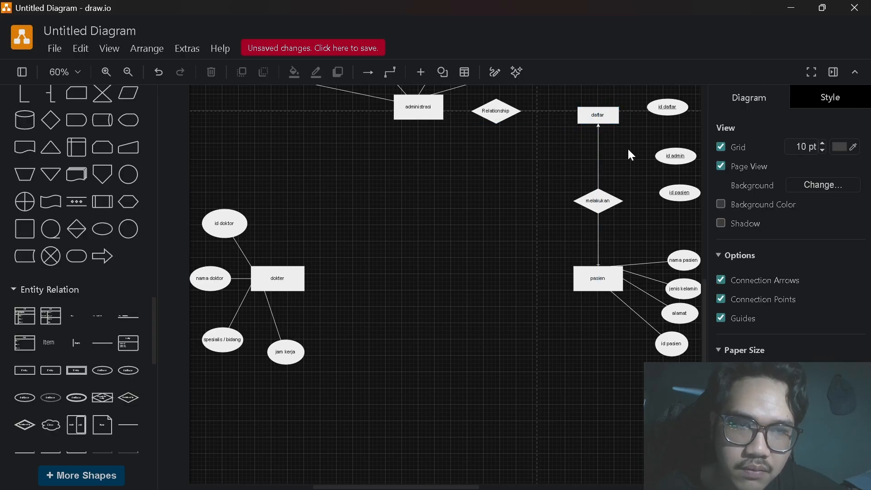
click(599, 151)
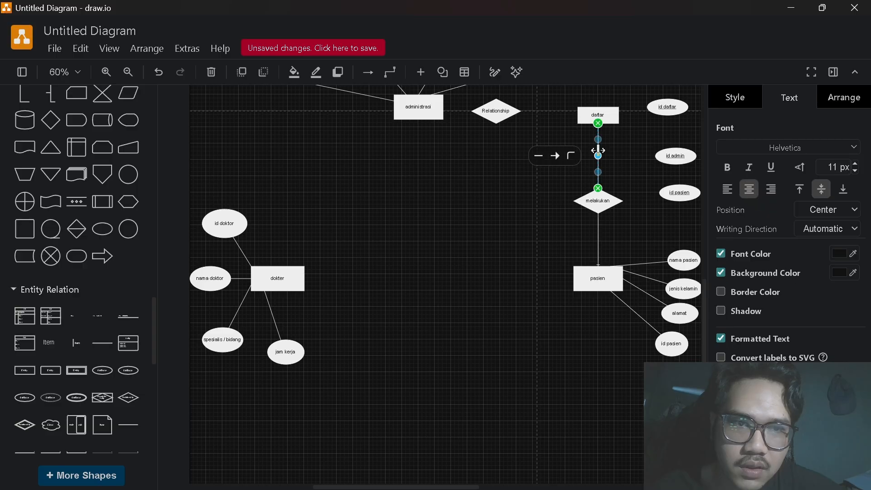
click(572, 159)
click(538, 211)
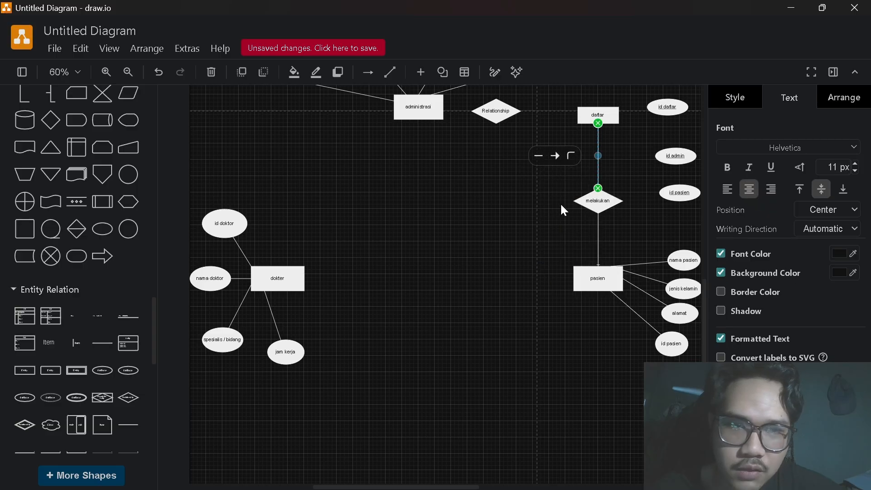
Remove the arrowhead at the daftar end of the new connector and set a crow's-foot marker at the melakukan end
click(556, 157)
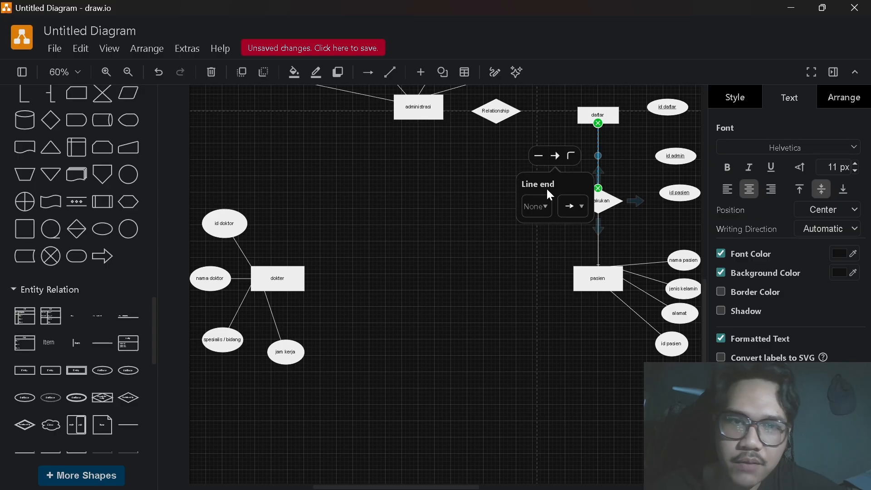
click(571, 210)
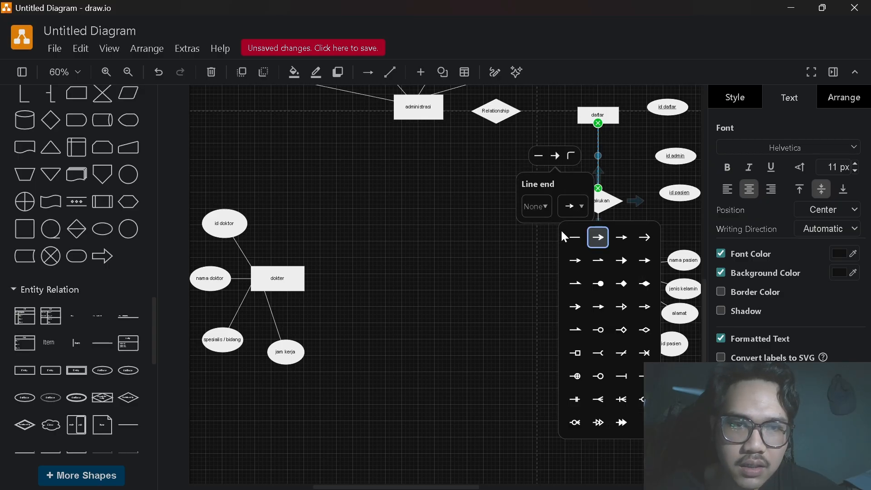
click(576, 246)
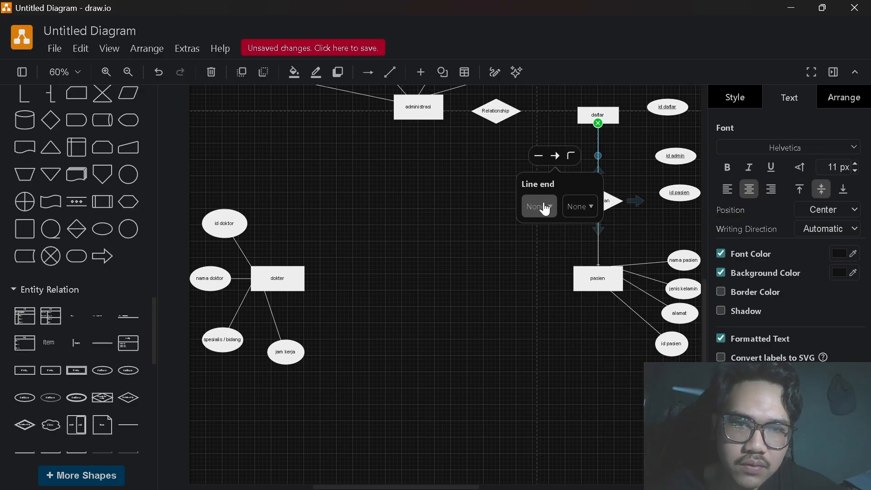
click(544, 206)
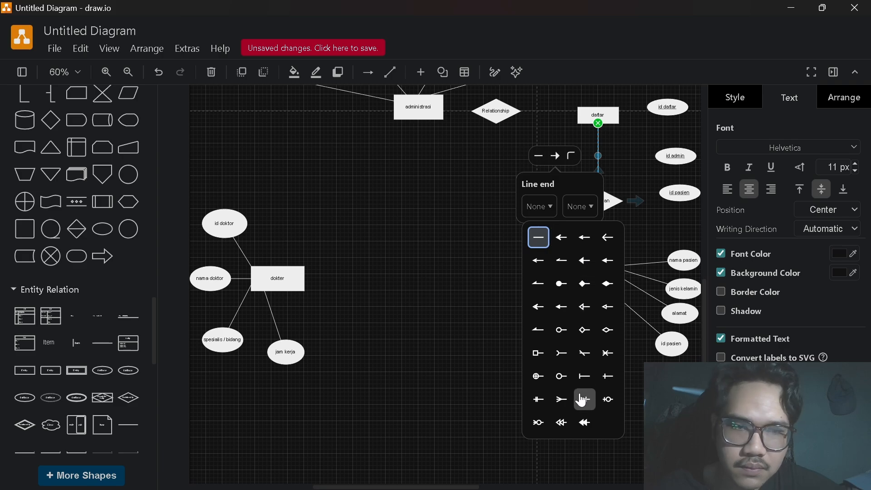
click(562, 400)
click(524, 331)
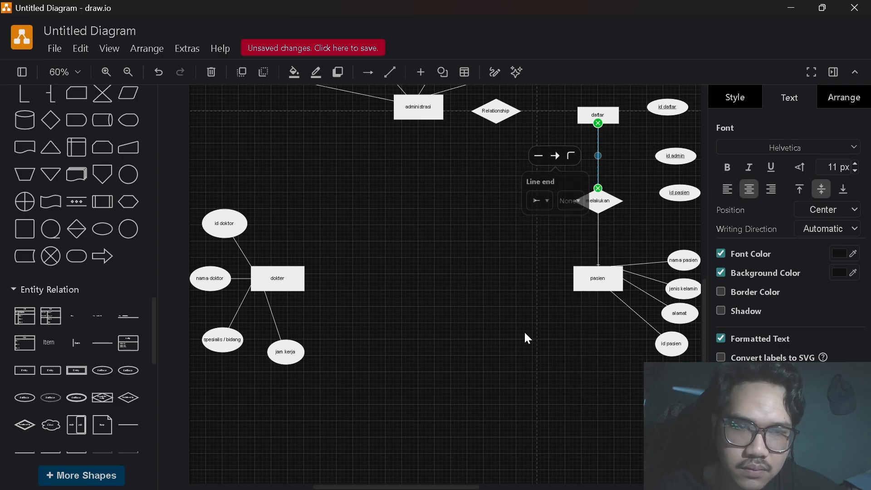
Clear the crow's-foot marker at the melakukan end and set one at the daftar end of the connector instead
click(599, 162)
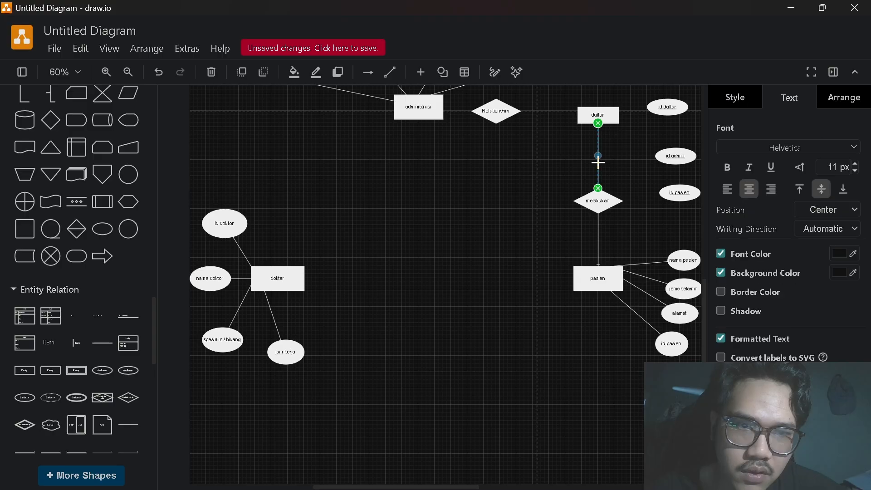
click(557, 156)
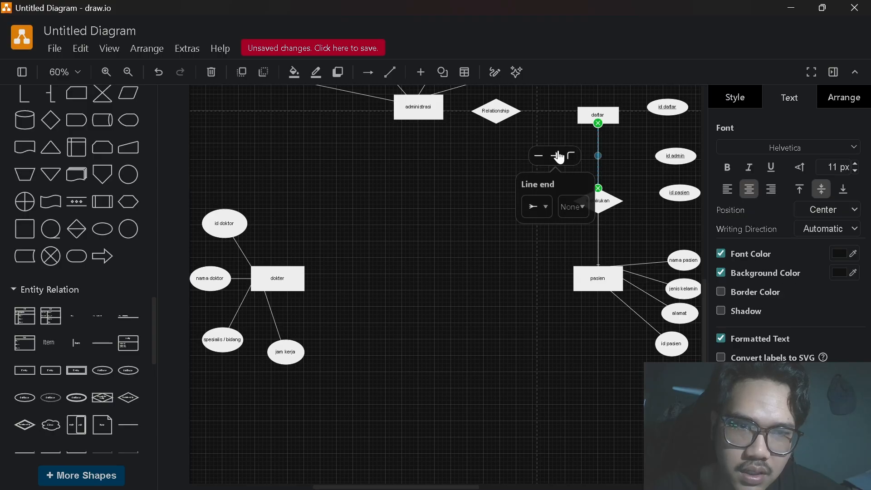
click(547, 208)
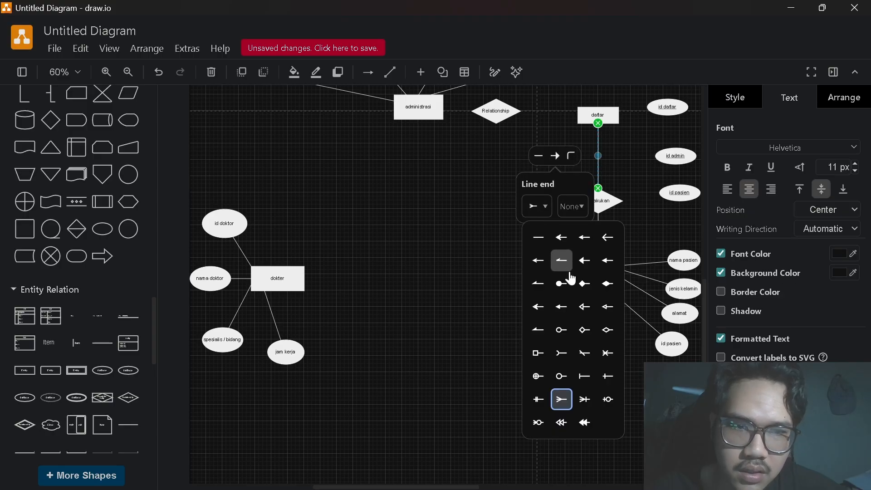
click(539, 237)
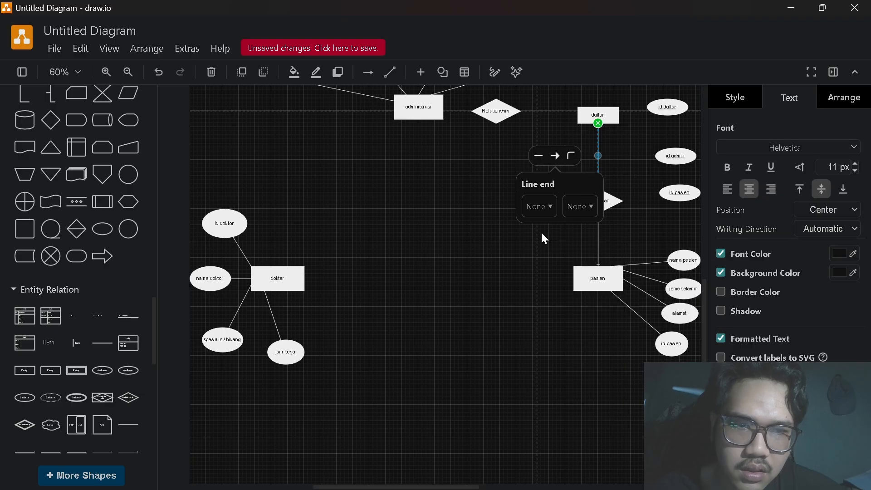
click(581, 208)
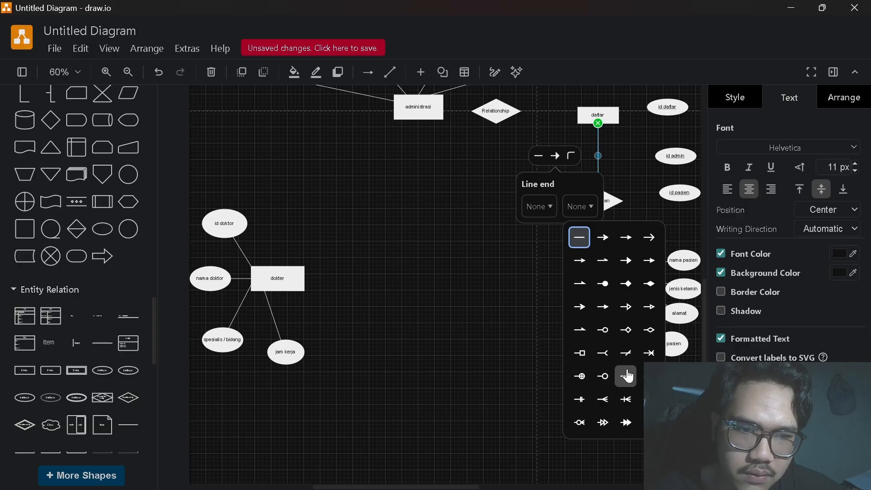
click(604, 402)
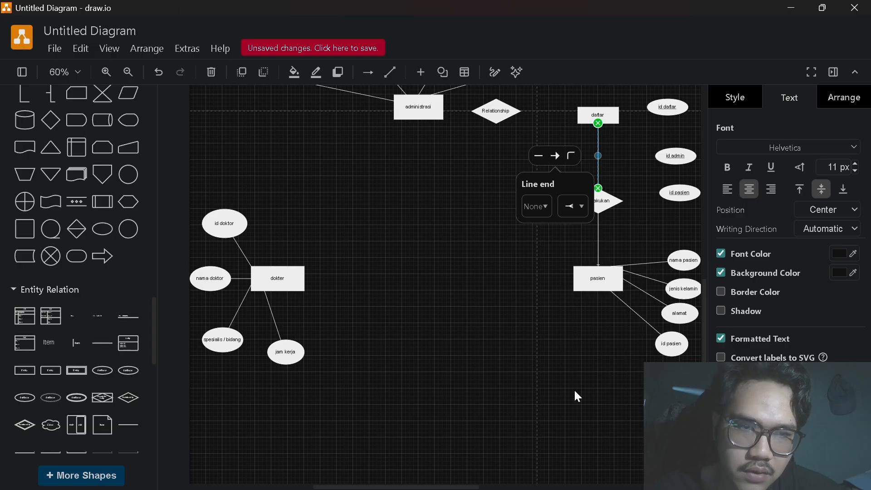
click(532, 350)
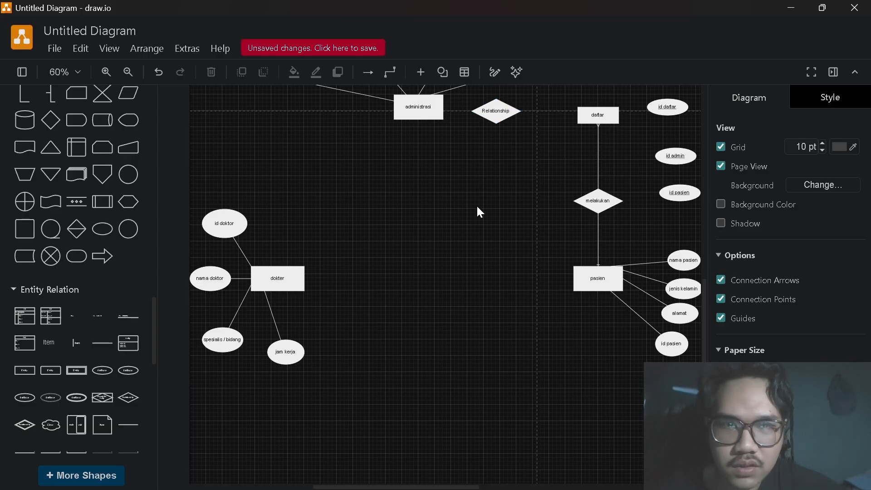
Move the Relationship diamond and the administrasi box slightly right, aligned in one row with the daftar box
scroll(480, 213, up, 5)
drag(503, 233, 527, 239)
drag(426, 231, 431, 234)
click(478, 303)
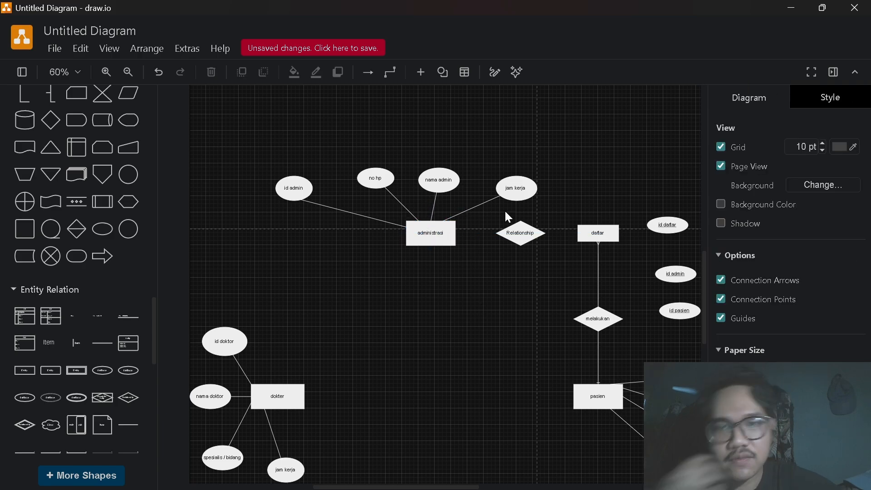
Connect the Relationship diamond's left corner to the administrasi box and set a single-bar marker at the diamond end
drag(499, 234, 456, 234)
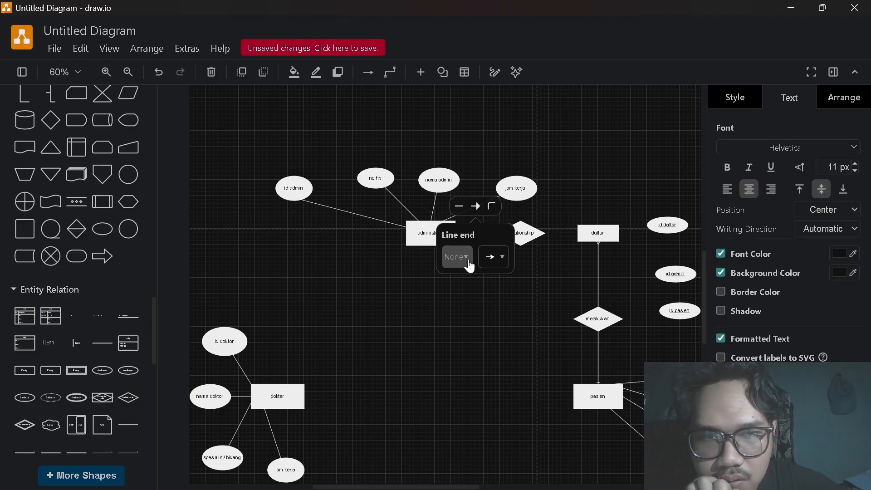
click(457, 257)
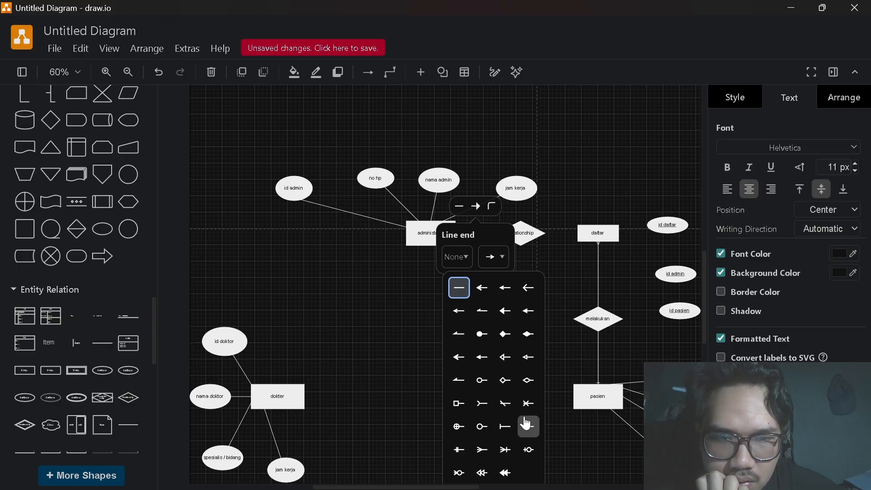
click(527, 427)
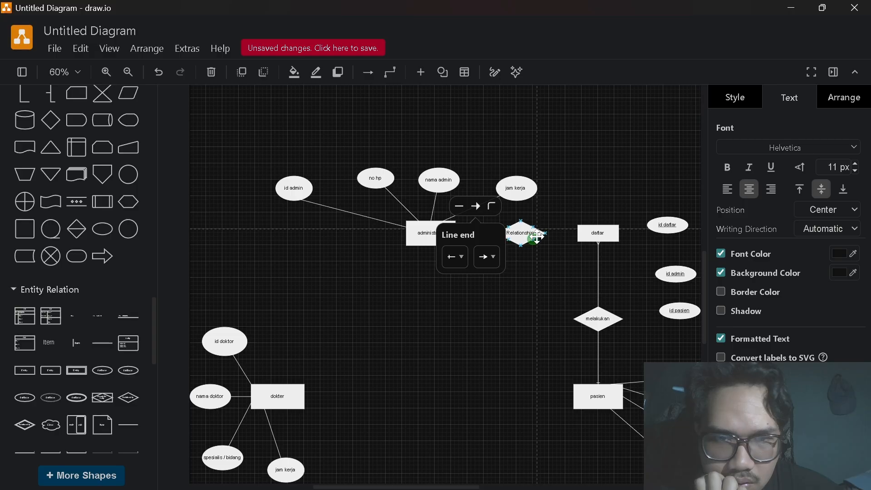
mouse_move(540, 236)
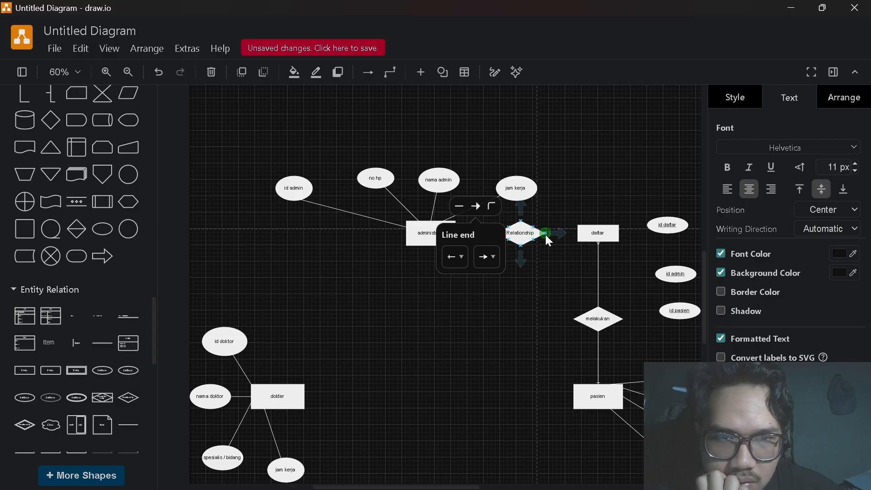
click(545, 235)
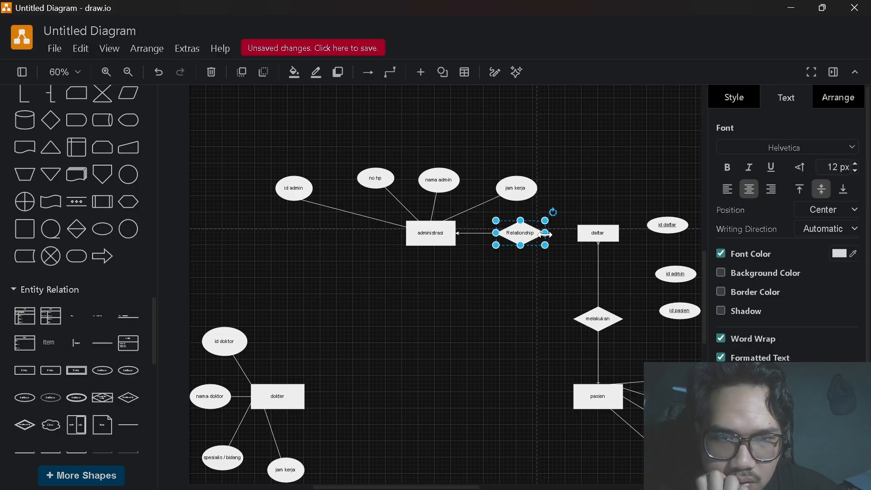
Set a single-bar marker at the administrasi end of the connector and clear the marker at the Relationship end
click(465, 232)
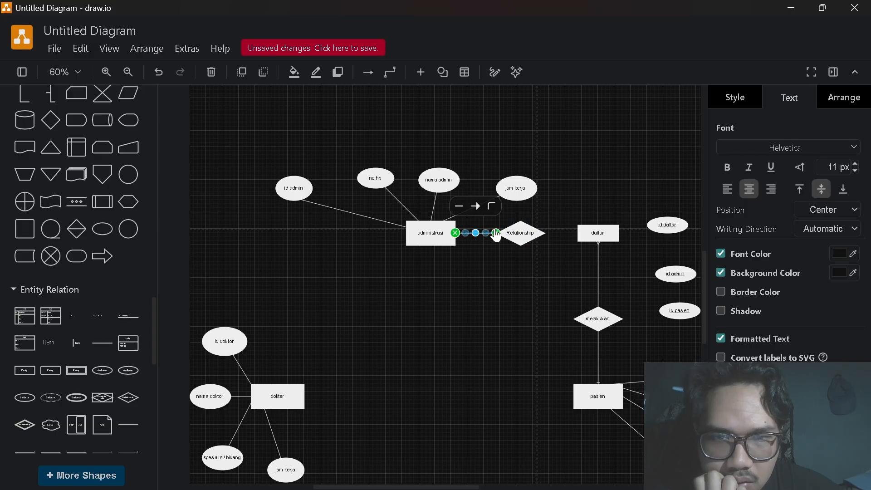
click(477, 210)
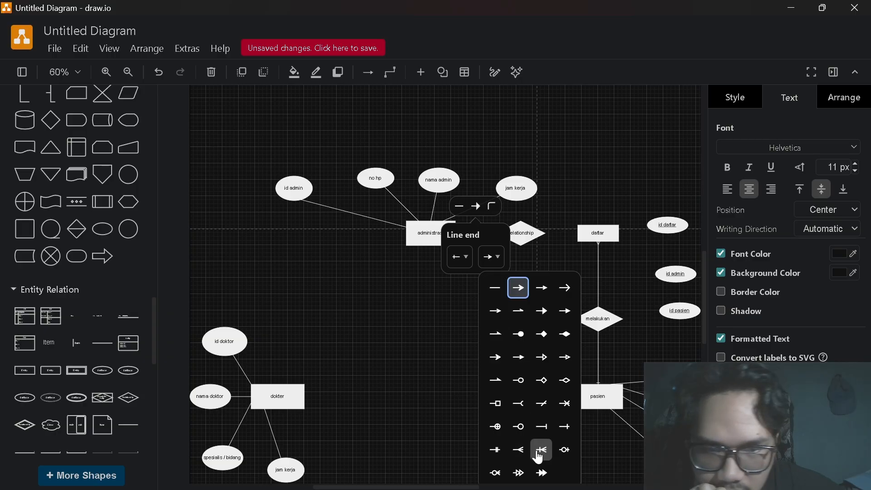
click(561, 434)
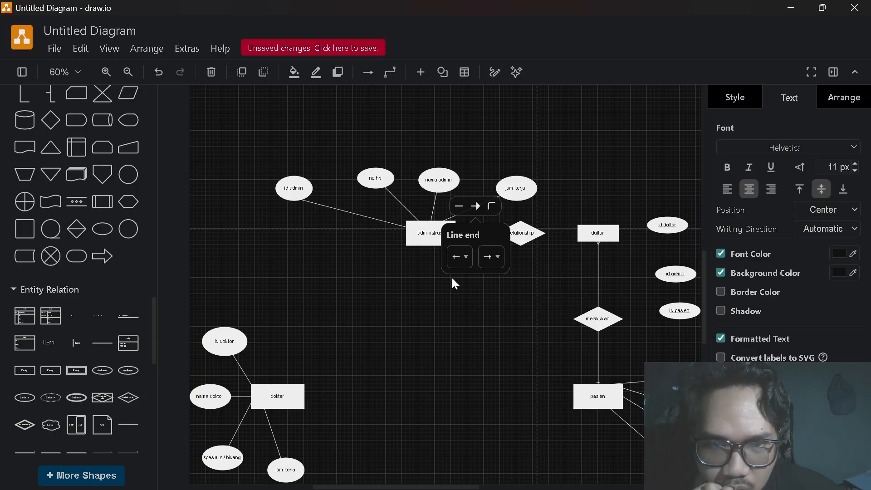
click(460, 258)
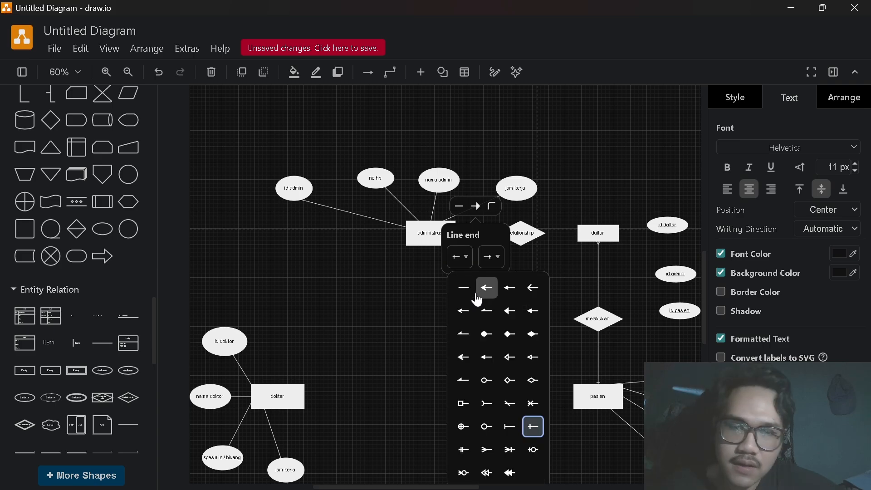
click(464, 287)
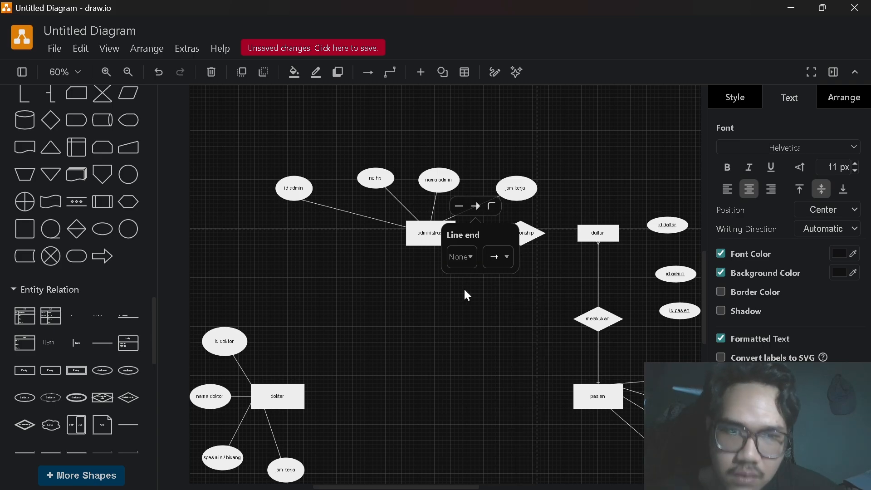
click(419, 321)
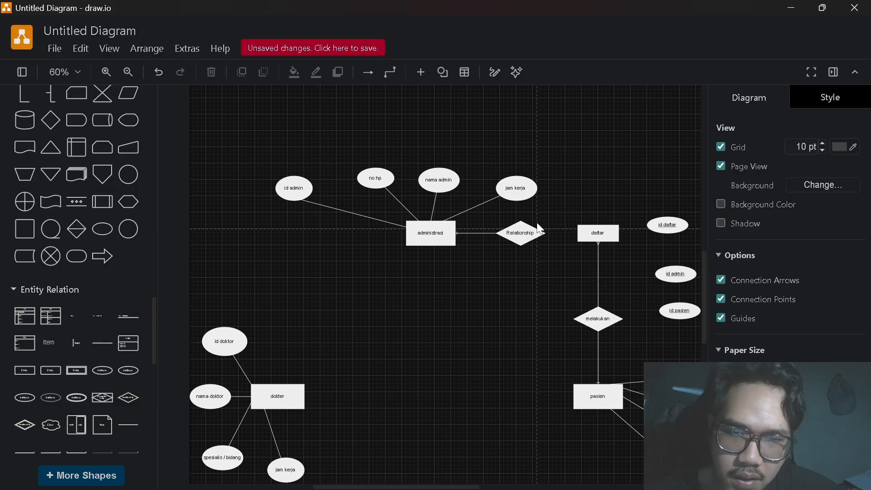
Connect the Relationship diamond's right corner to the daftar box and set a crow's-foot marker at the daftar end
mouse_move(545, 234)
drag(546, 233, 579, 233)
click(538, 355)
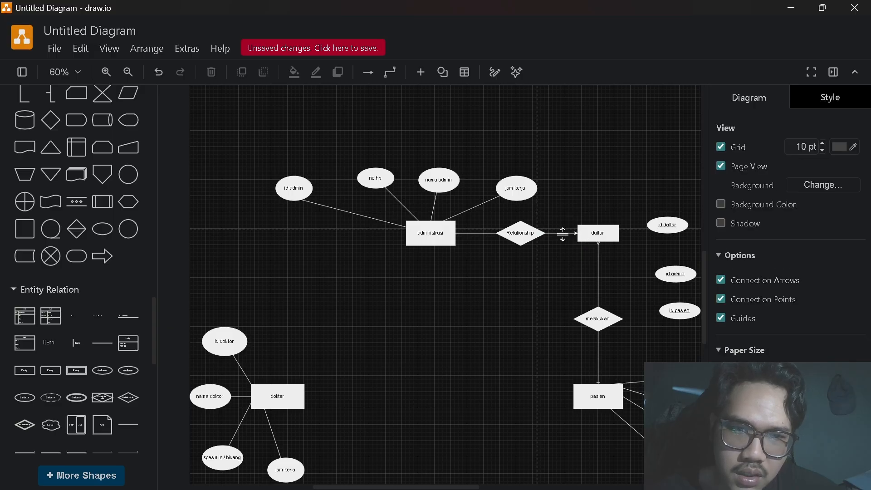
click(562, 233)
click(562, 208)
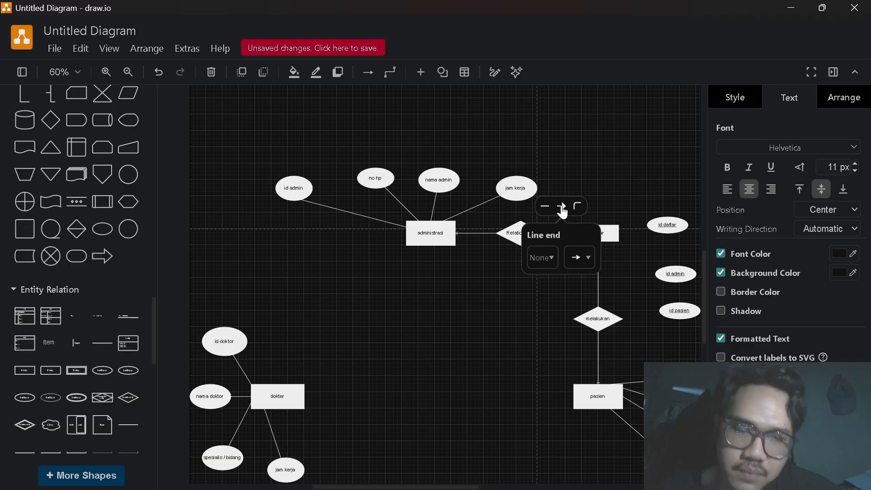
click(589, 258)
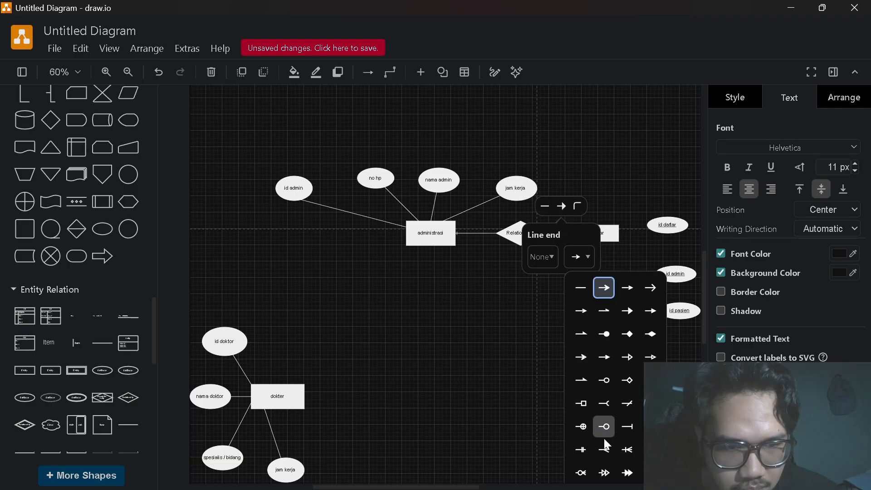
click(605, 449)
click(636, 205)
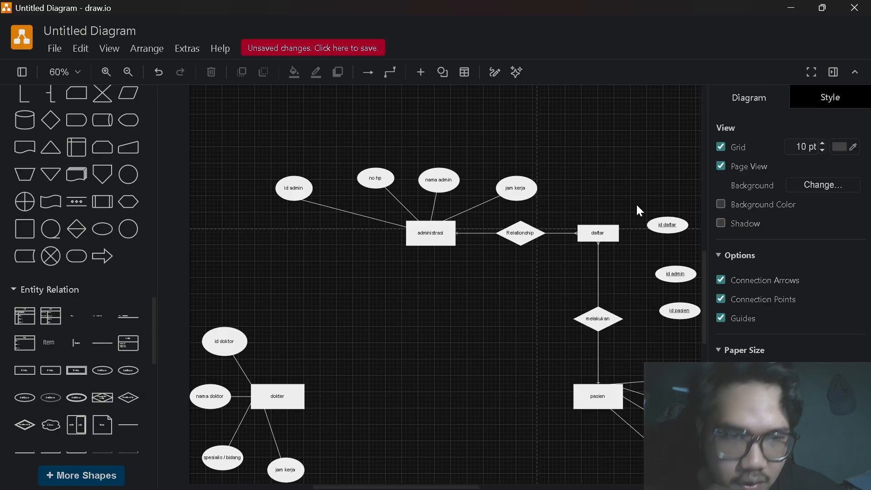
Move the id daftar, id admin and id pasien ellipses into one column close to the right side of the daftar box
drag(668, 206, 632, 233)
key(Delete)
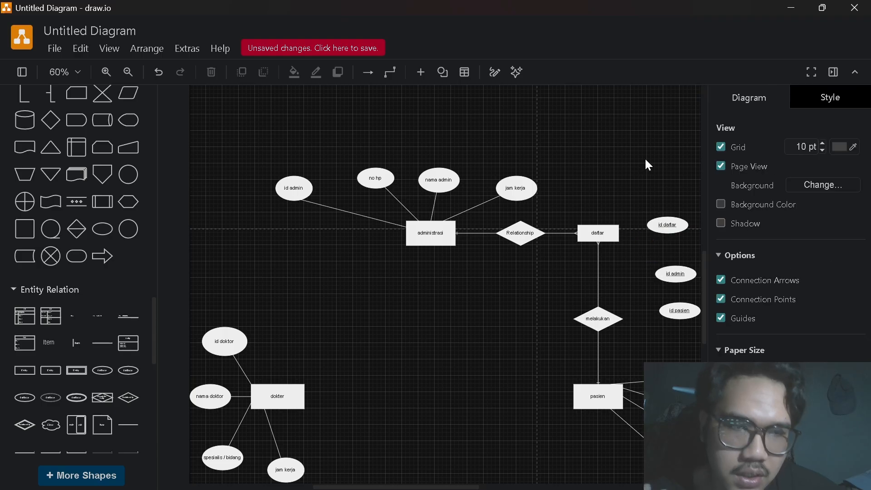
drag(667, 226, 637, 200)
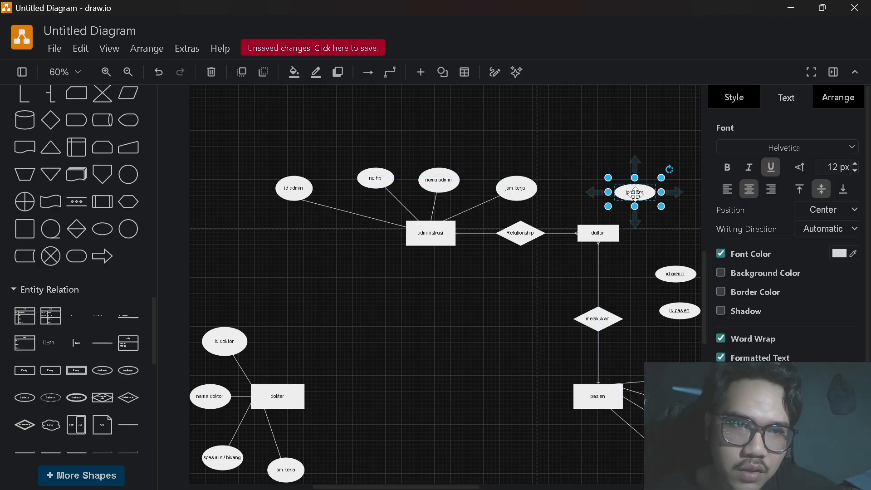
drag(676, 274, 651, 234)
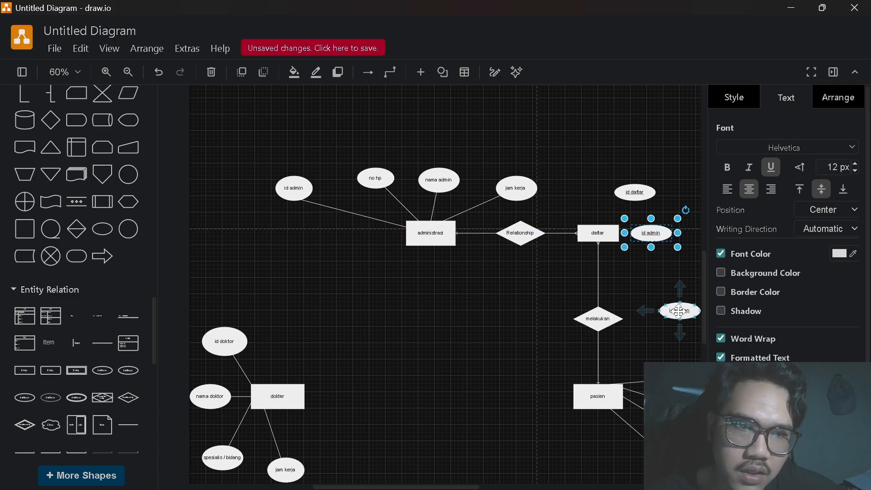
drag(679, 307, 653, 270)
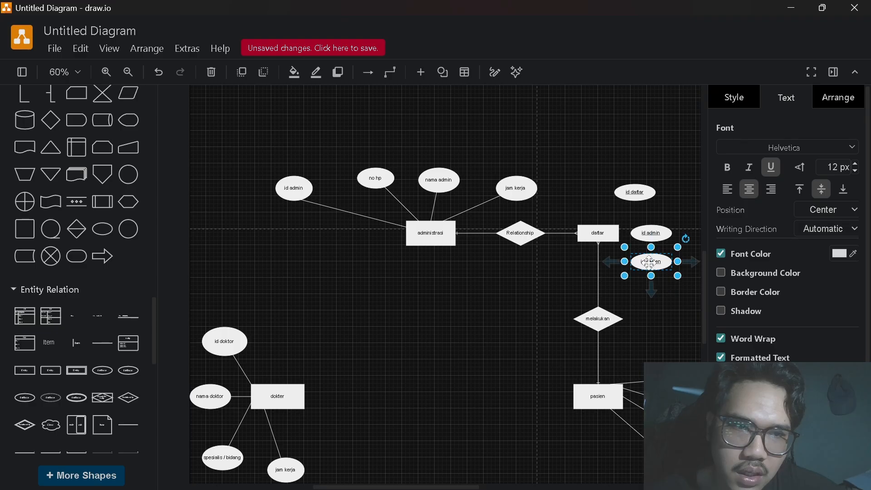
drag(642, 200, 659, 198)
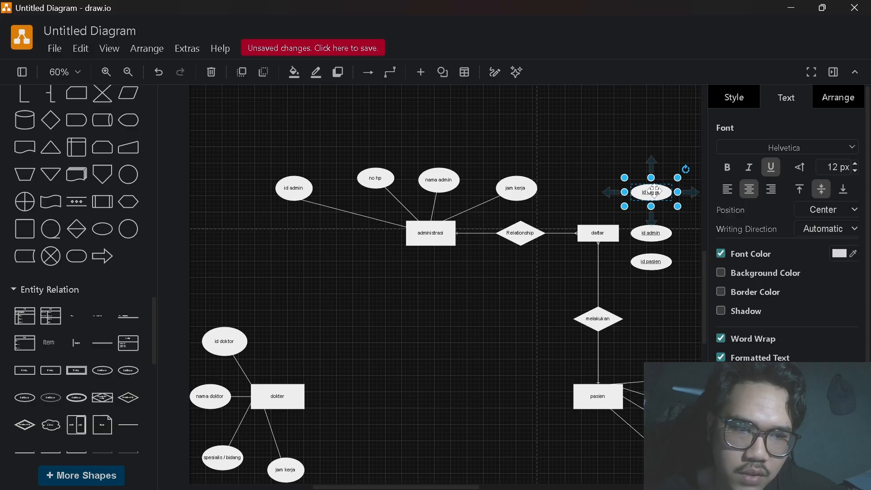
Connect the top of the daftar box to the id daftar ellipse with a straight line without an arrowhead
click(599, 213)
drag(598, 229, 638, 188)
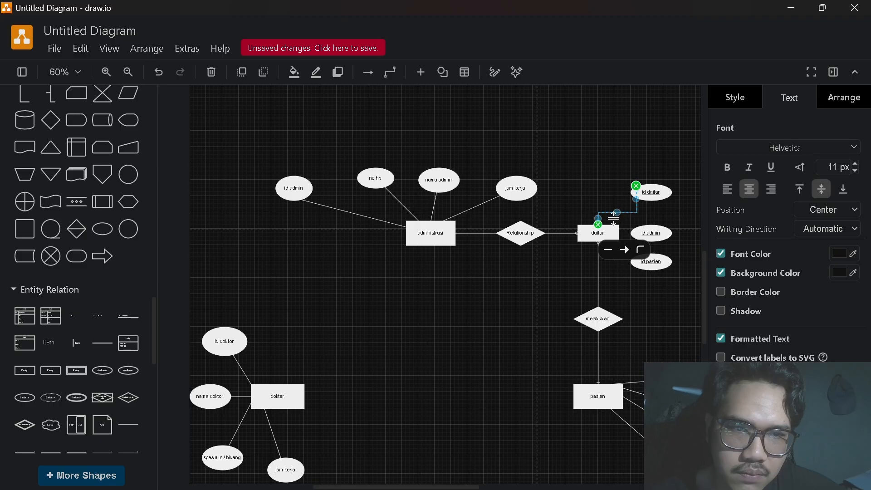
click(625, 253)
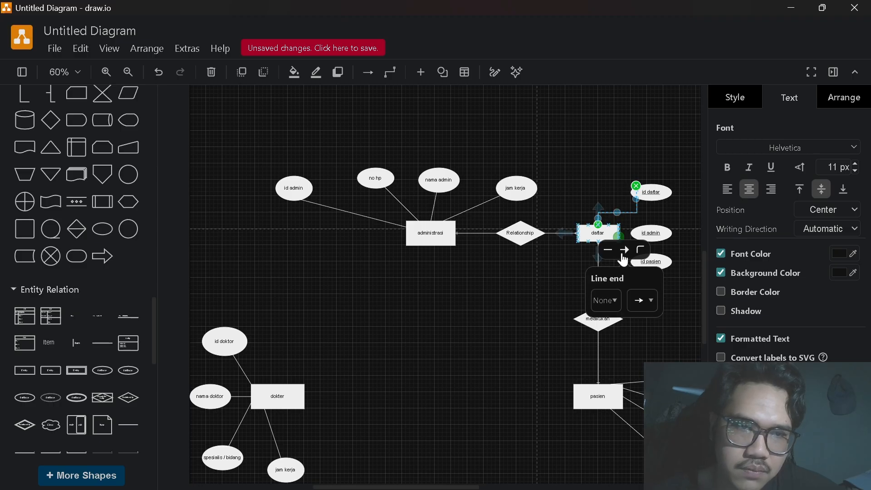
click(643, 300)
click(645, 333)
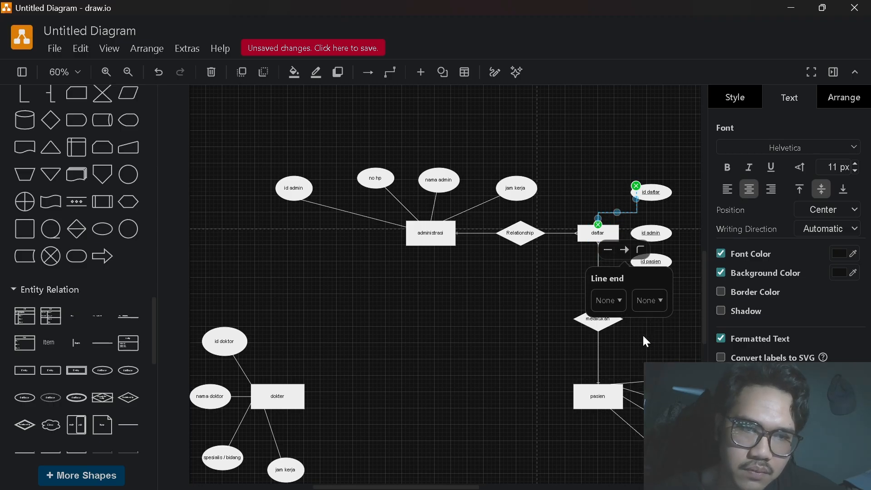
click(642, 250)
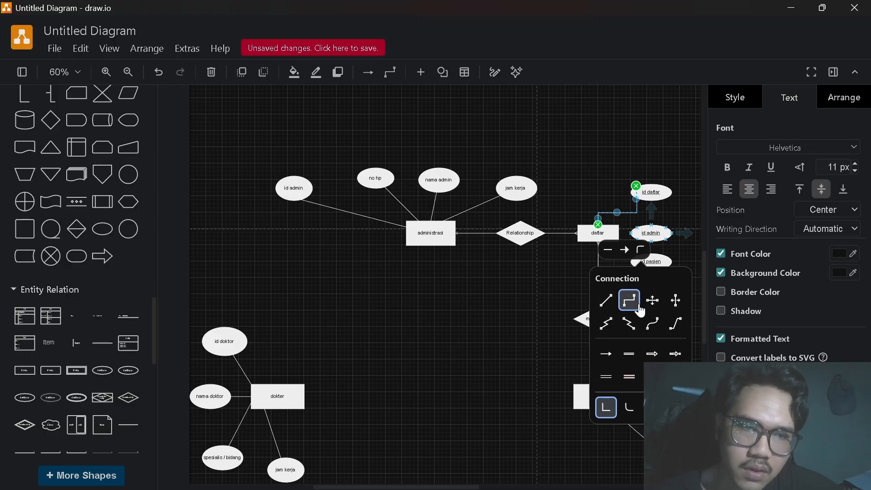
click(604, 299)
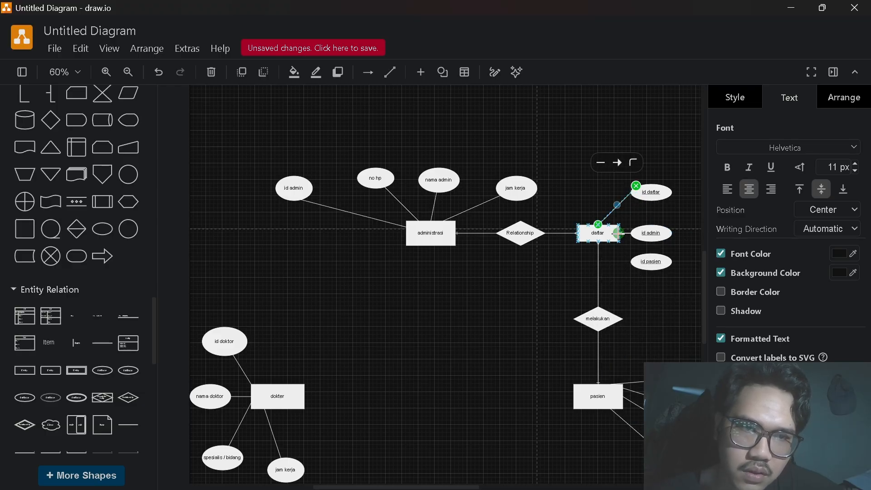
Connect the right side of the daftar box to the id admin ellipse with a straight line without an arrowhead
click(625, 232)
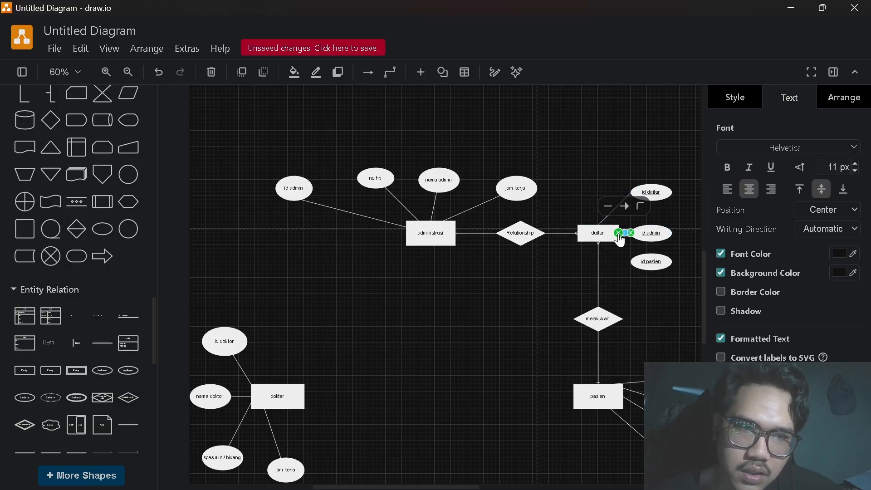
click(627, 208)
click(643, 270)
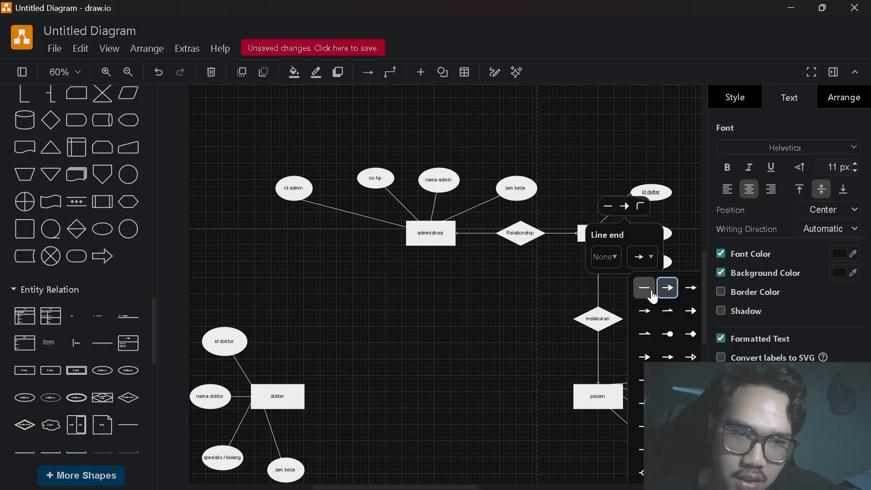
click(647, 292)
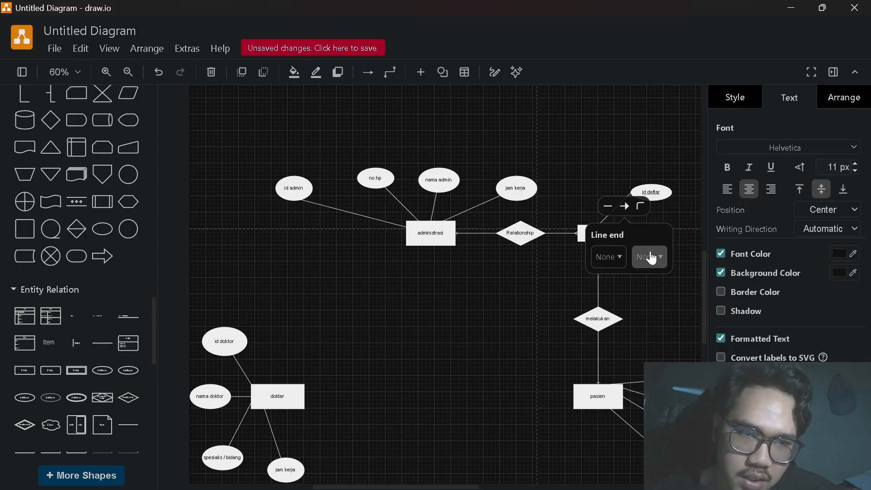
click(640, 207)
click(607, 258)
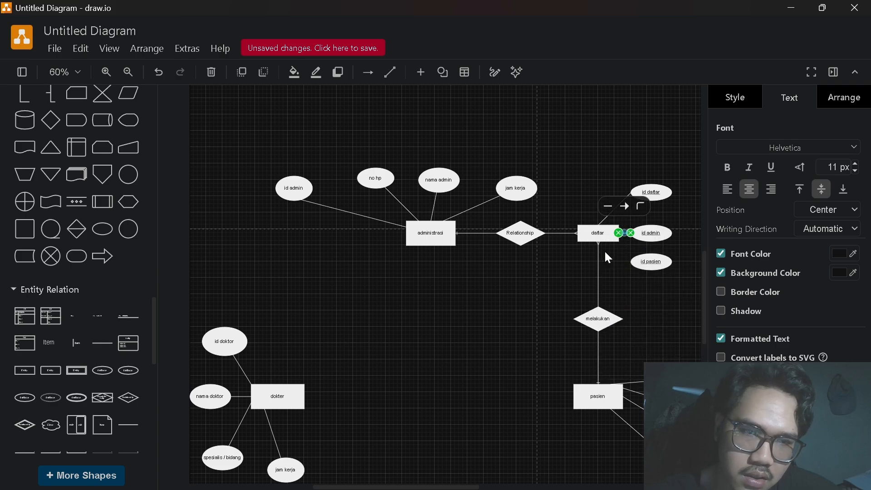
Connect the bottom of the daftar box to the id pasien ellipse with a straight line without an arrowhead
click(608, 243)
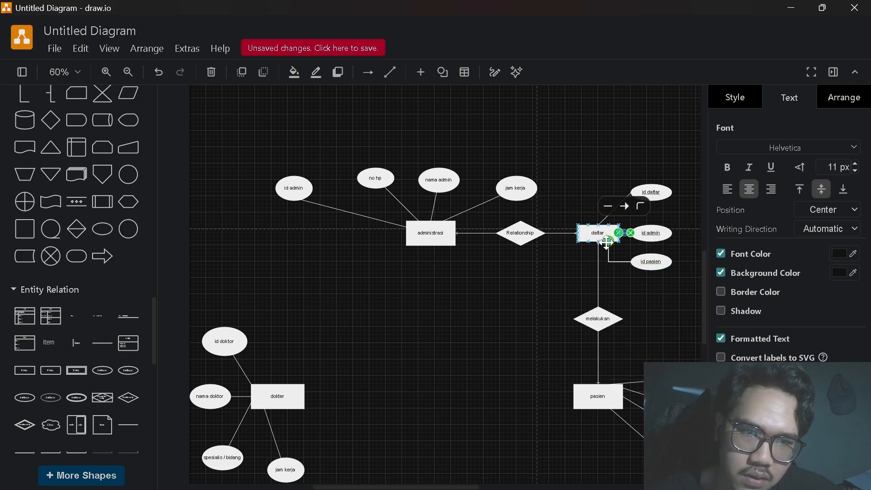
click(610, 251)
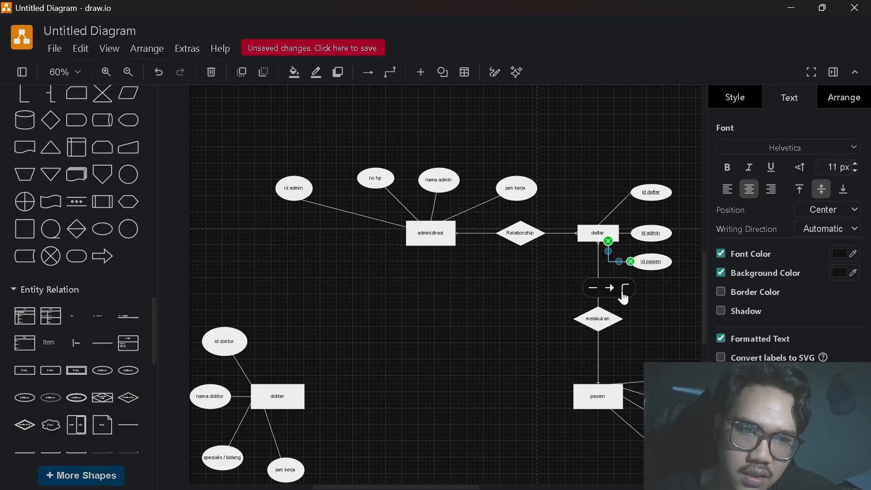
click(610, 288)
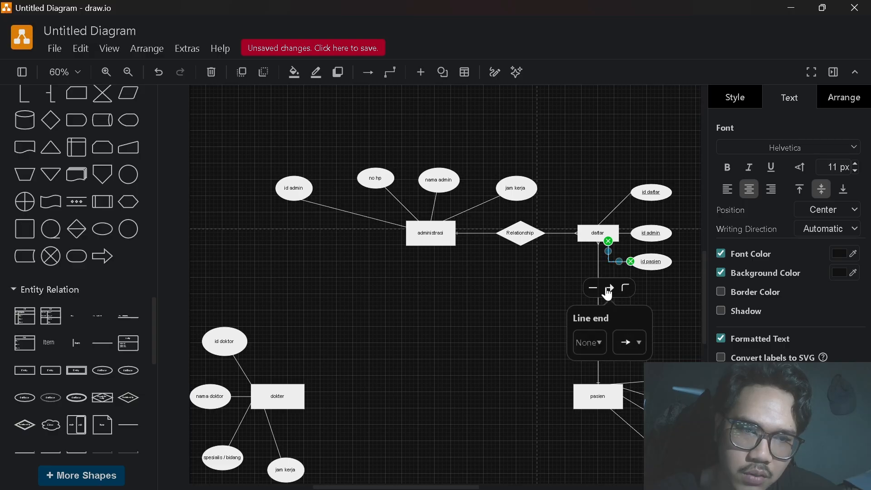
click(629, 350)
click(636, 375)
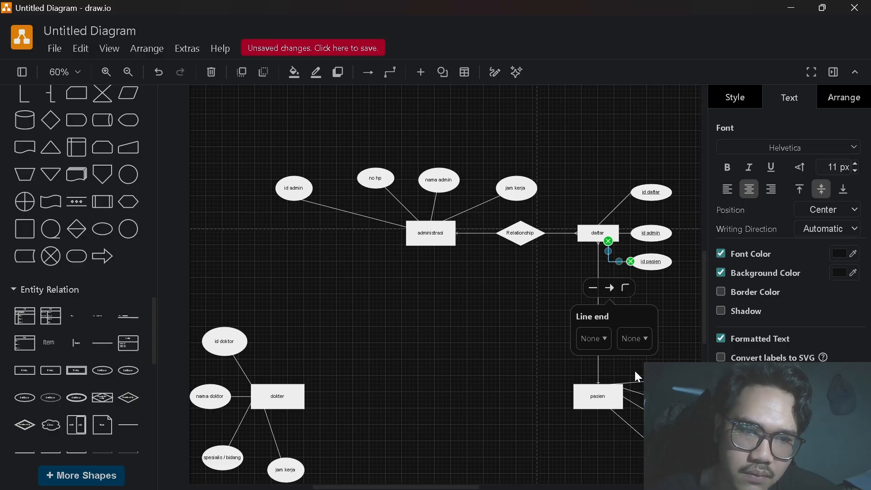
click(540, 389)
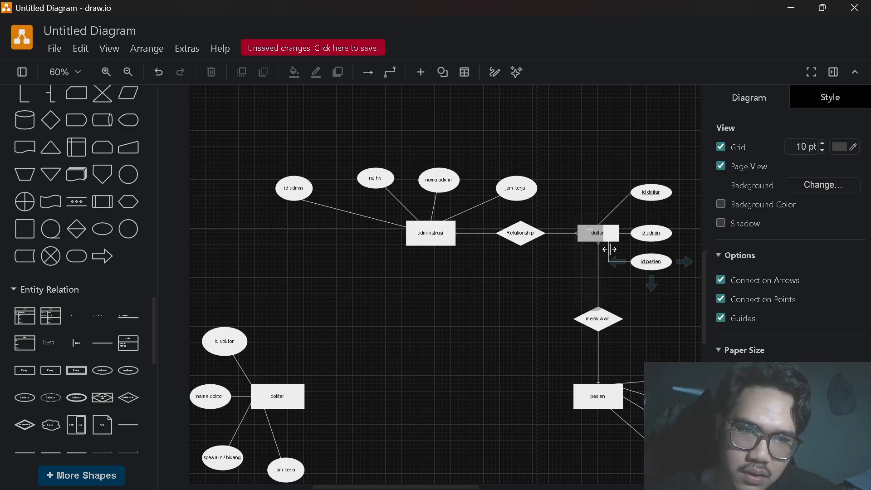
drag(609, 249, 630, 261)
click(628, 289)
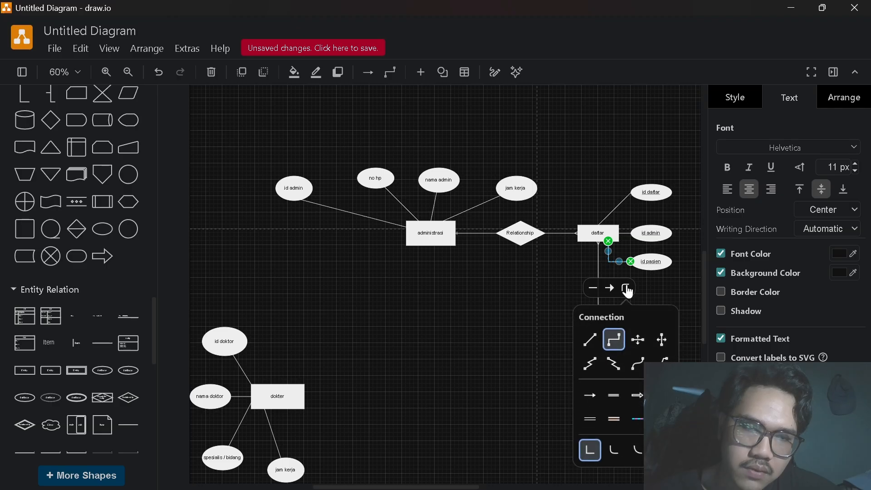
click(592, 343)
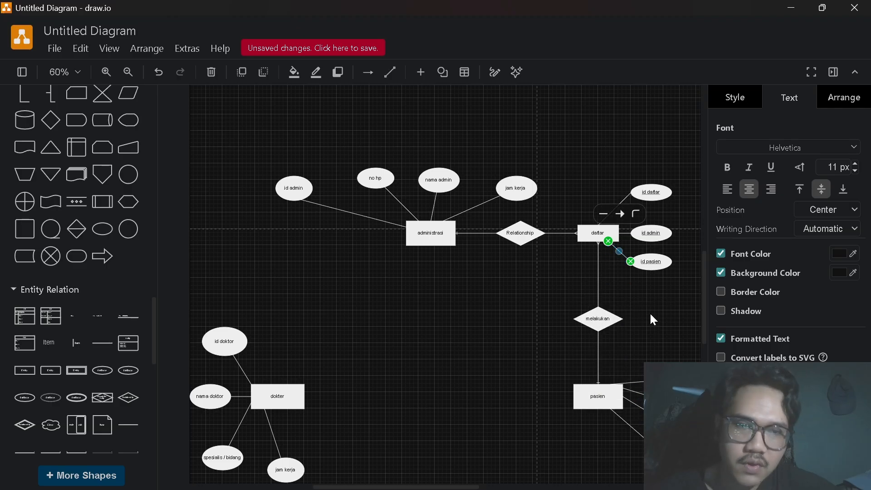
click(650, 312)
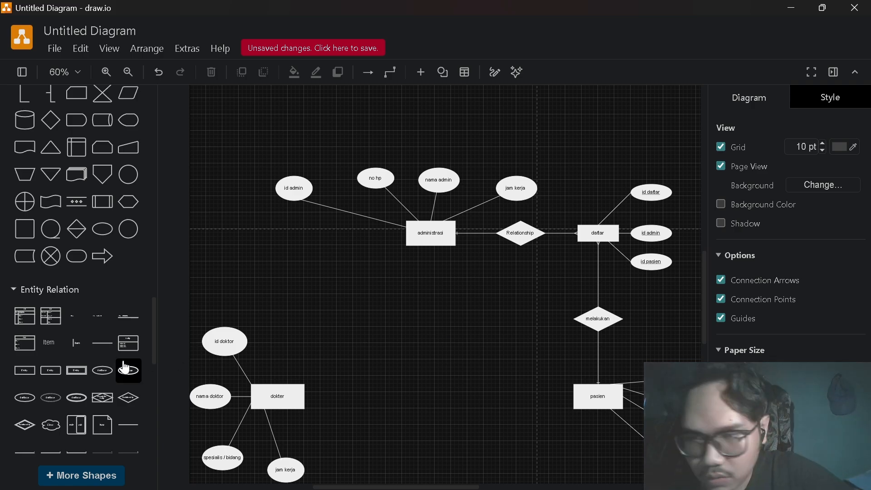
Add a rounded entity box to the left of administrasi and label it "admin doktor"
mouse_move(51, 377)
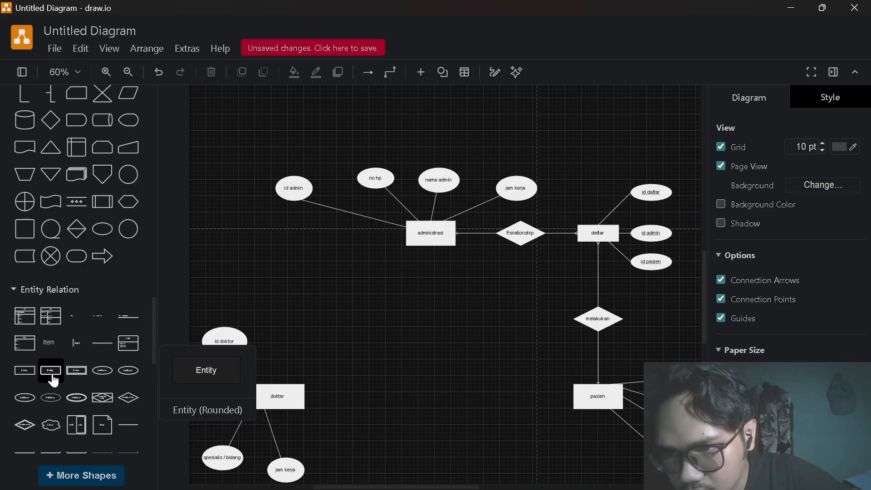
drag(53, 380, 259, 235)
double_click(281, 243)
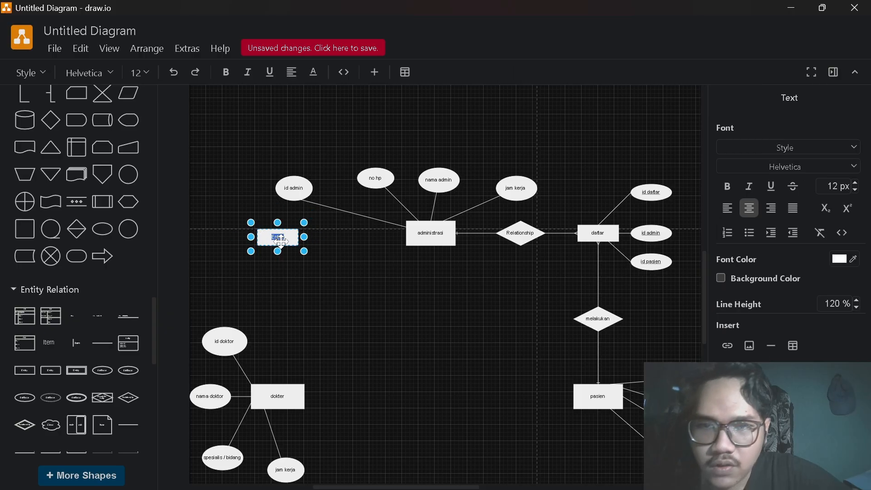
key(BackSpace)
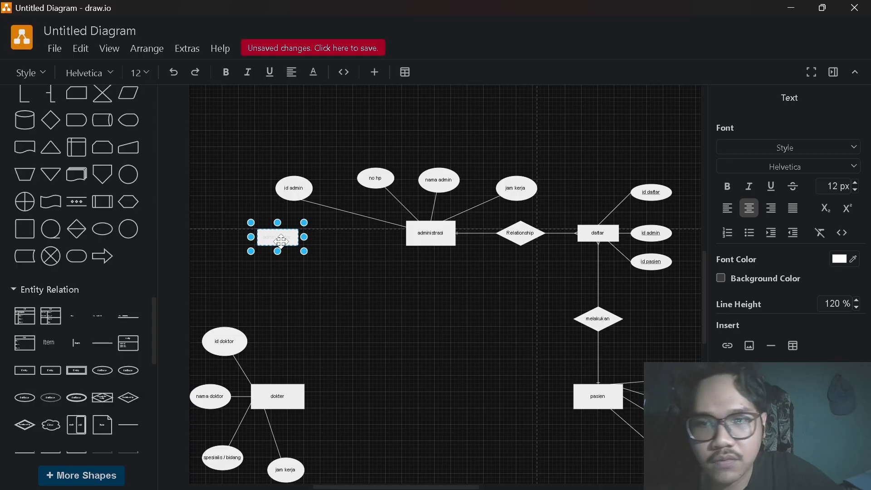
text(admin doktor)
click(329, 303)
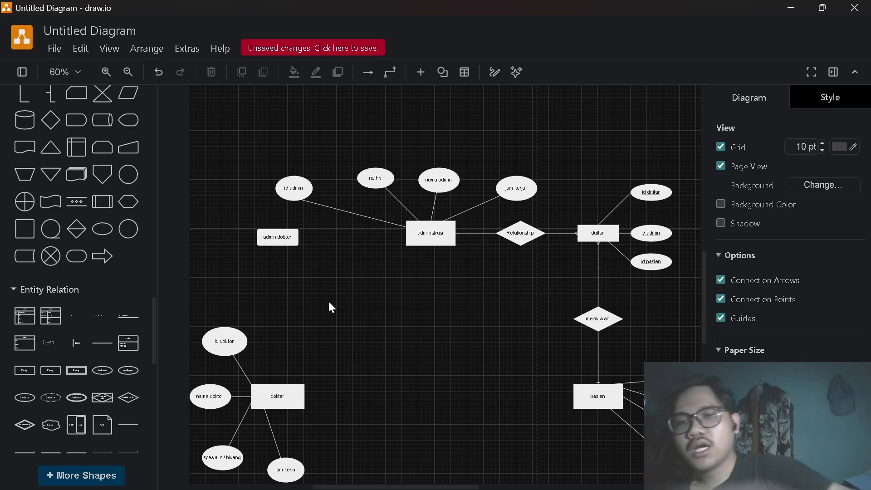
Gather the id admin, no hp, nama admin and jam kerja ellipses into a tight row above the administrasi box
click(293, 193)
drag(292, 193, 342, 189)
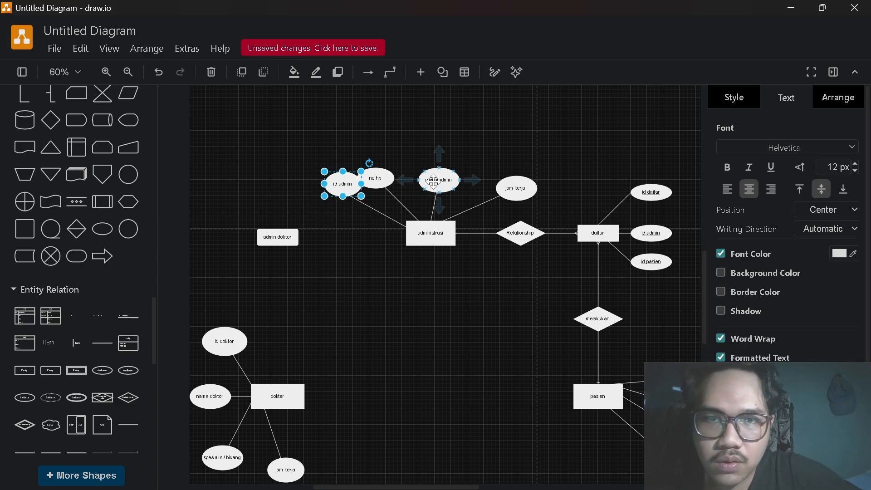
drag(439, 182, 419, 181)
drag(516, 194, 409, 185)
drag(348, 187, 365, 183)
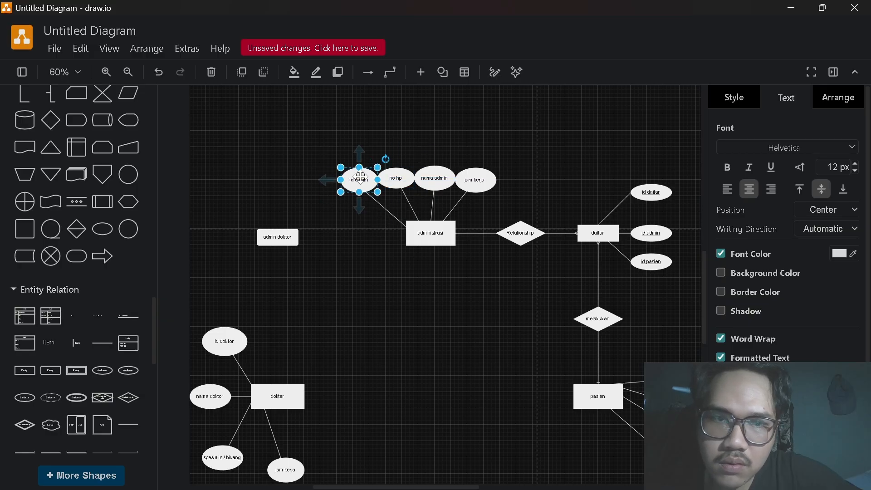
click(389, 292)
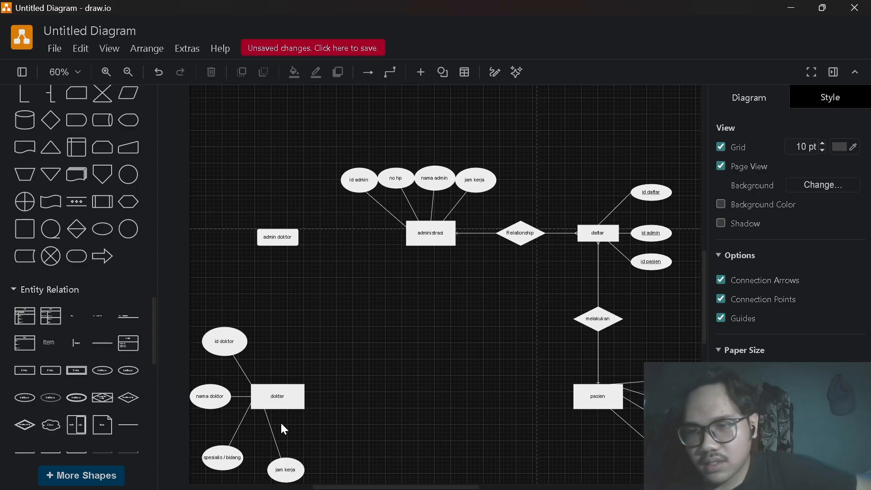
Add relationship diamonds beside admin doktor and above dokter, plus a rounded entity box flanked by two relationship diamonds between dokter and pasien
drag(129, 398, 335, 225)
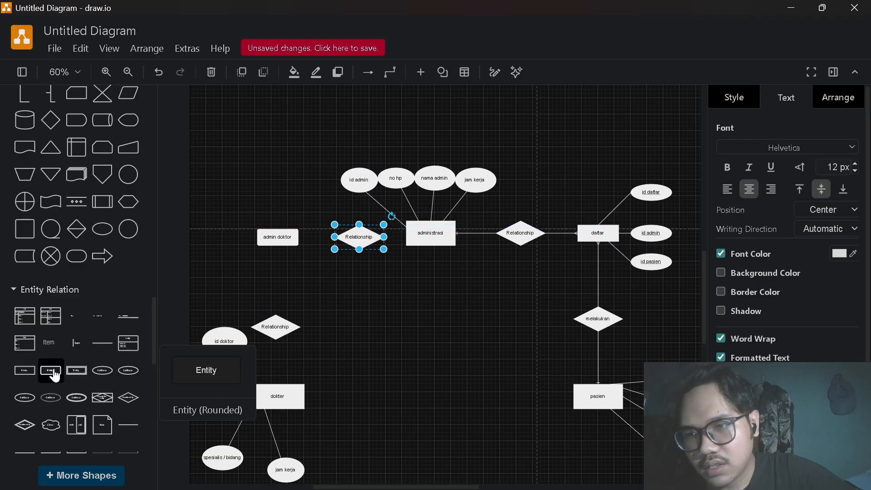
drag(77, 370, 422, 391)
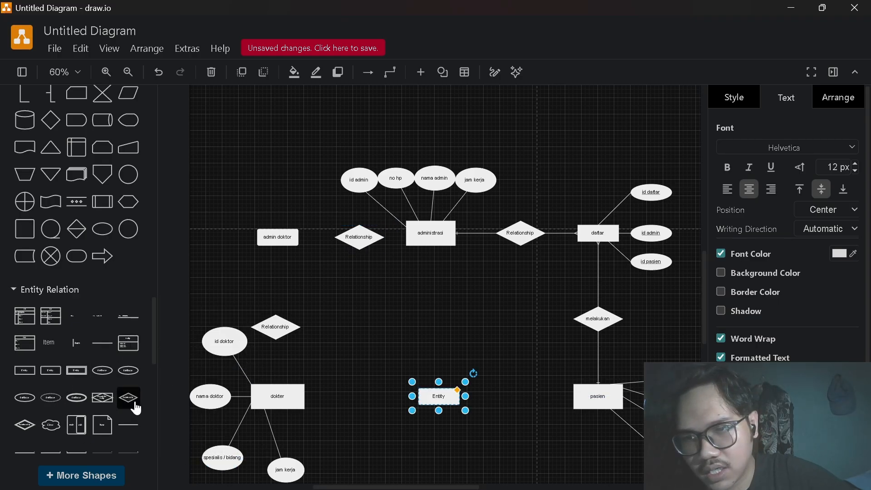
drag(134, 405, 337, 393)
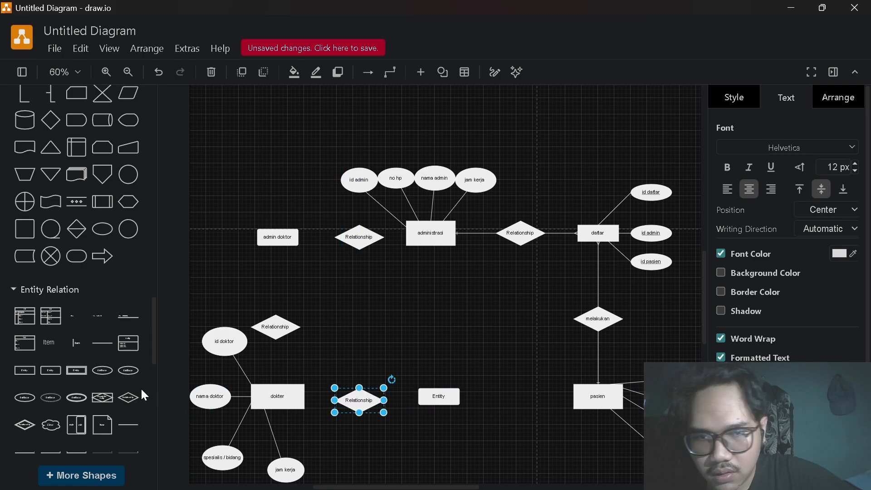
drag(129, 398, 500, 393)
click(474, 311)
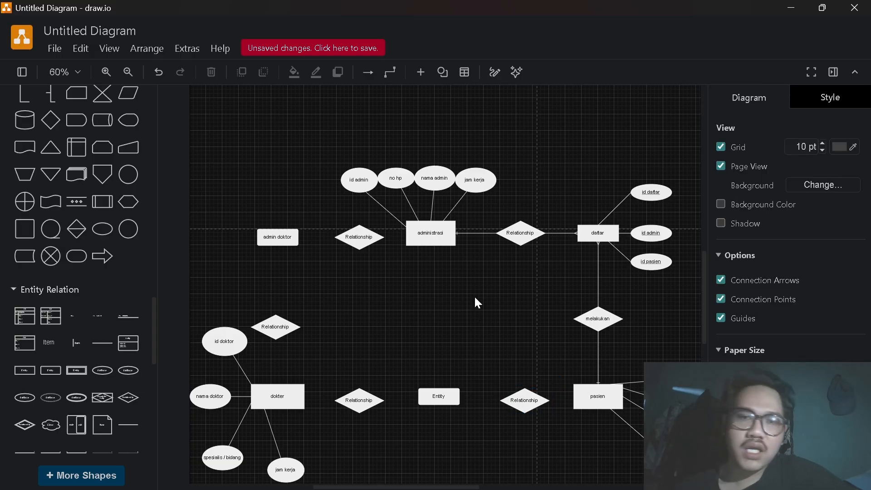
Label the relationship diamond between administrasi and daftar "melayani"
click(521, 234)
click(521, 233)
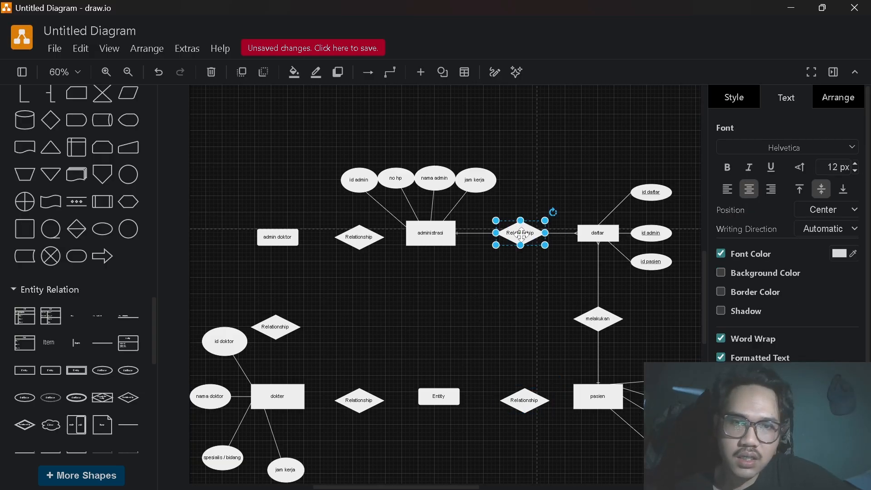
double_click(521, 233)
key(BackSpace)
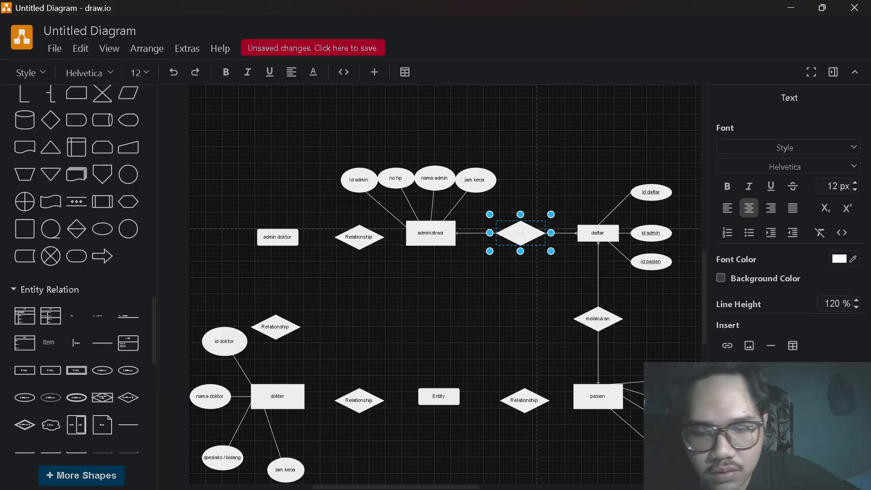
click(512, 345)
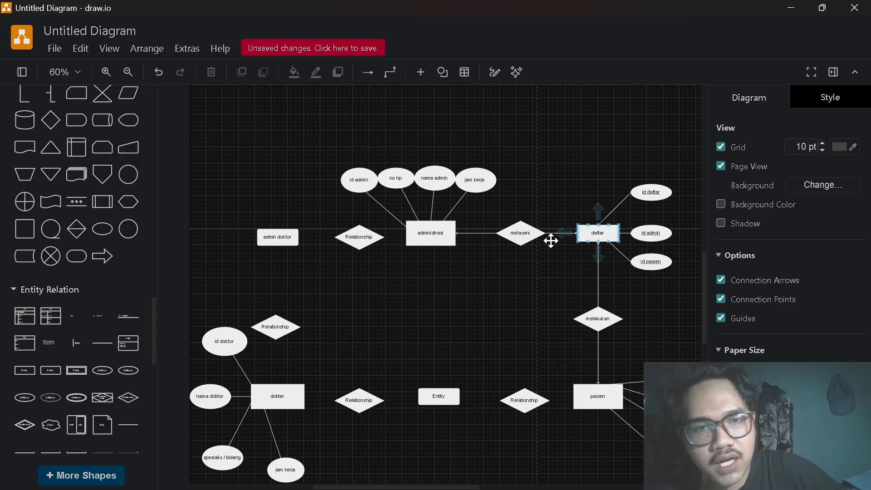
click(530, 223)
click(427, 233)
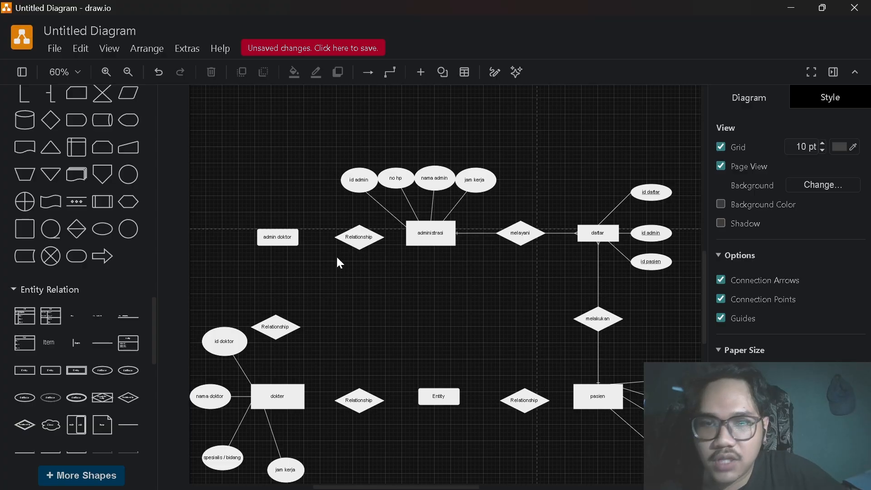
Label the diamond between admin doktor and administrasi "memberikan data" and move it level with the administrasi box
double_click(358, 237)
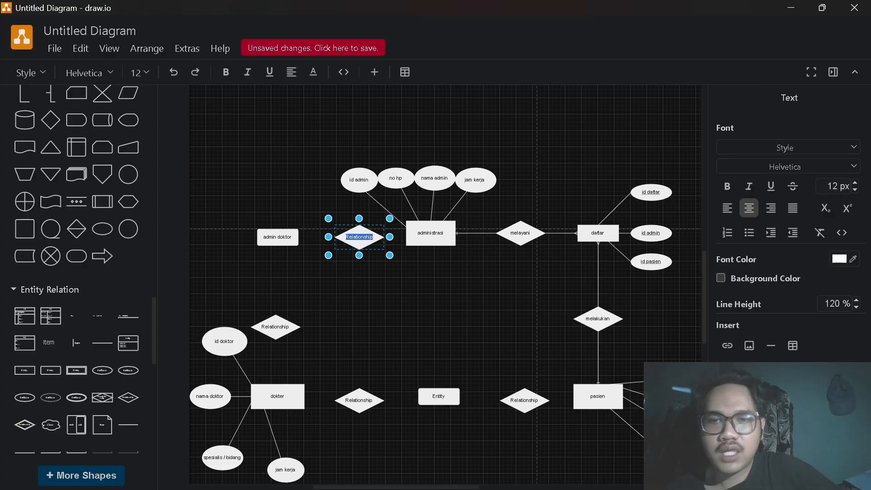
text(men)
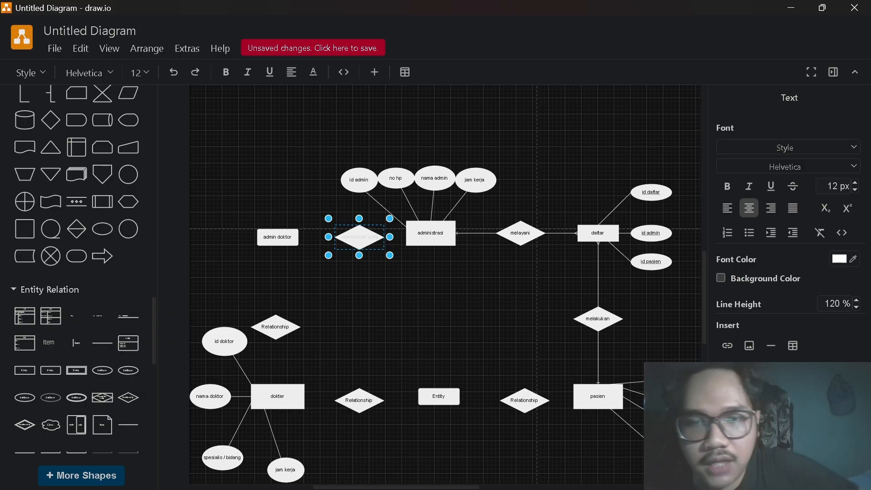
click(408, 317)
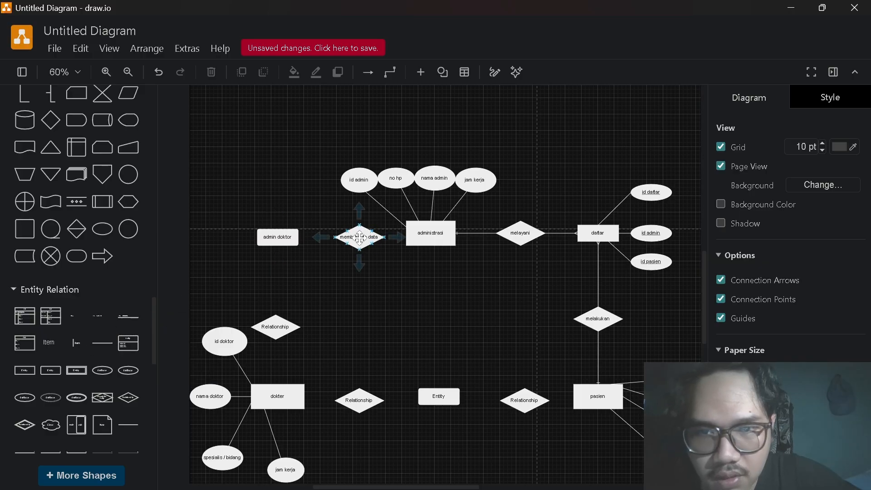
drag(365, 236, 349, 232)
click(386, 255)
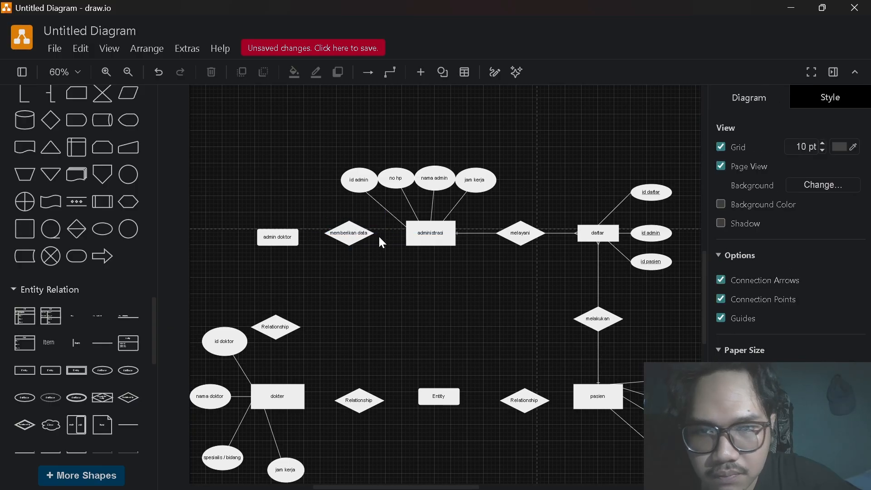
Connect the memberikan data diamond to the left side of administrasi and set the line end there to the single-bar "one" marker
drag(373, 234, 407, 233)
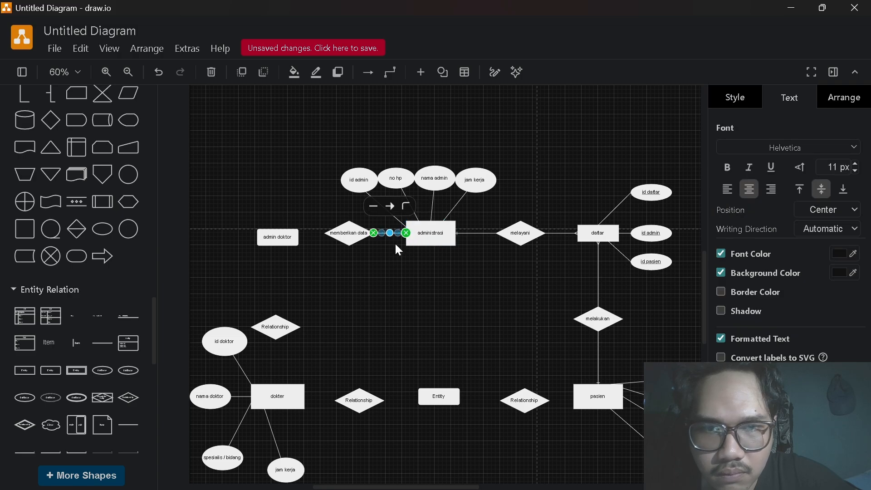
click(387, 263)
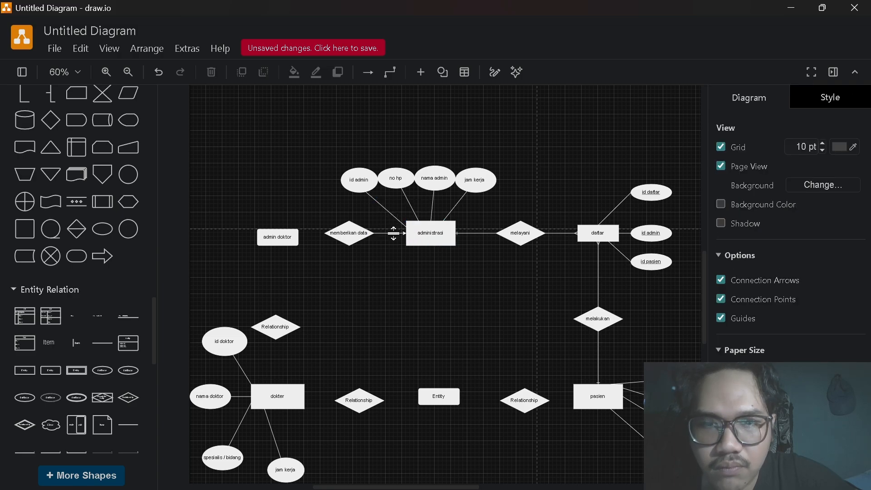
click(393, 233)
scroll(393, 234, up, 3)
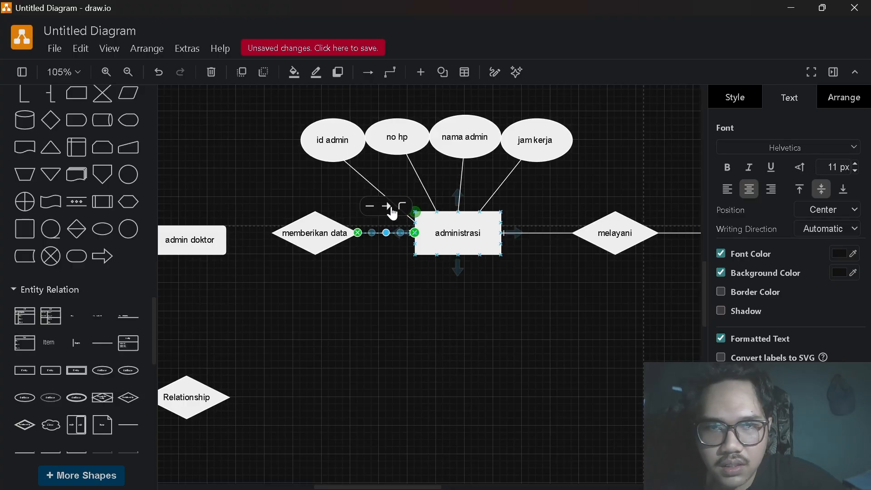
click(389, 208)
click(406, 258)
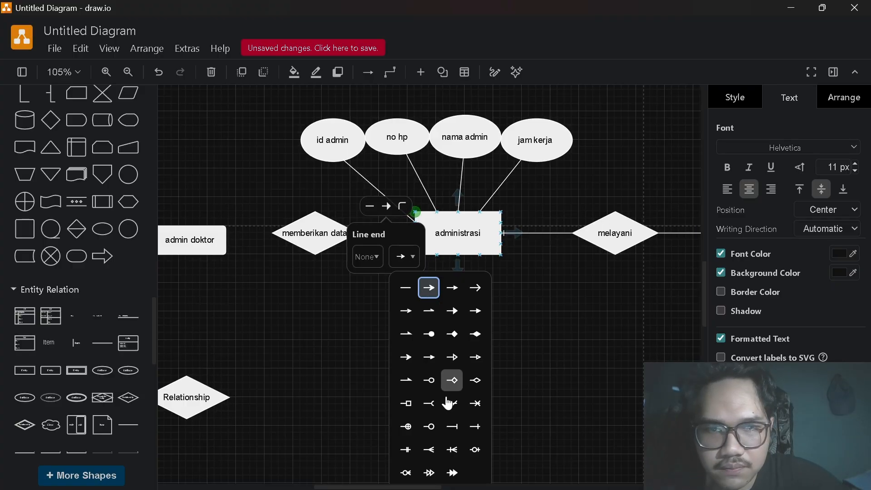
click(471, 431)
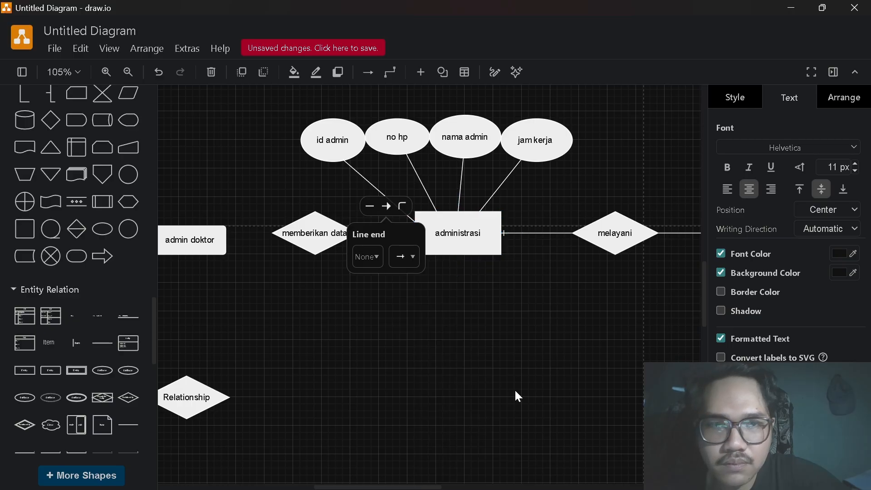
click(516, 392)
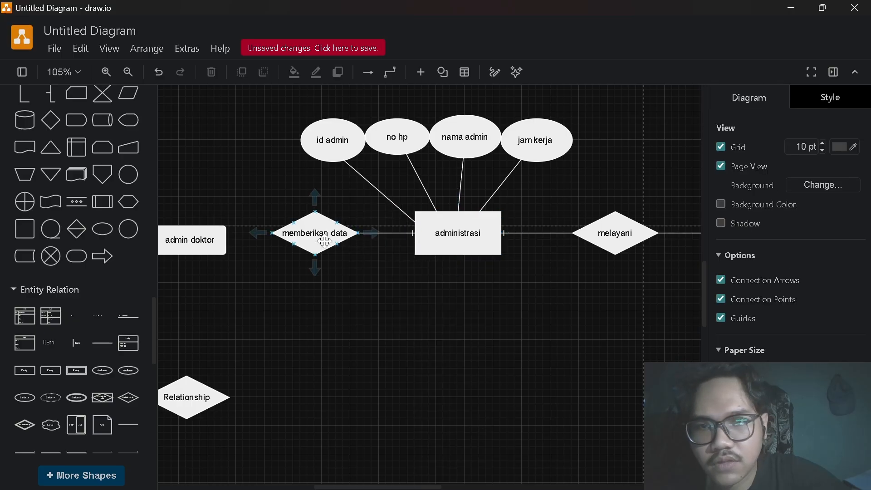